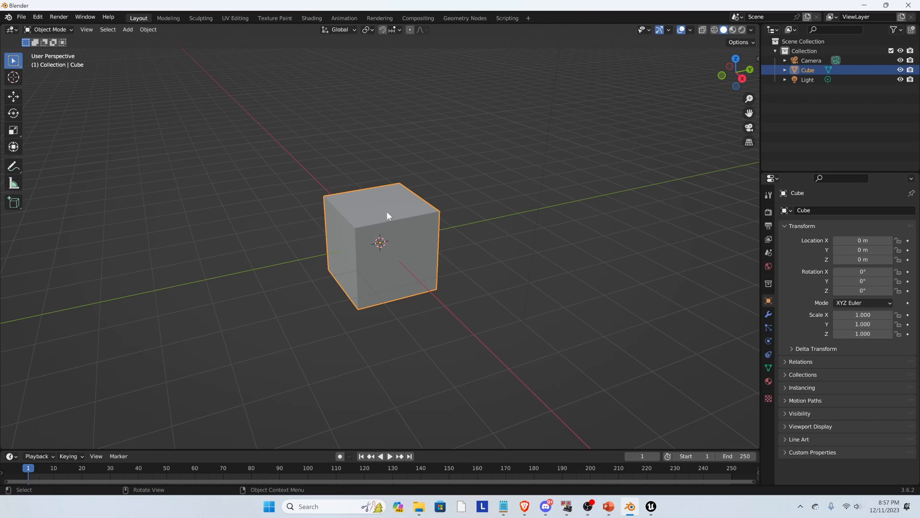
Step: Scale the default cube down to about 0.24 along Z and about 0.28 along Y
key("s")
key("z")
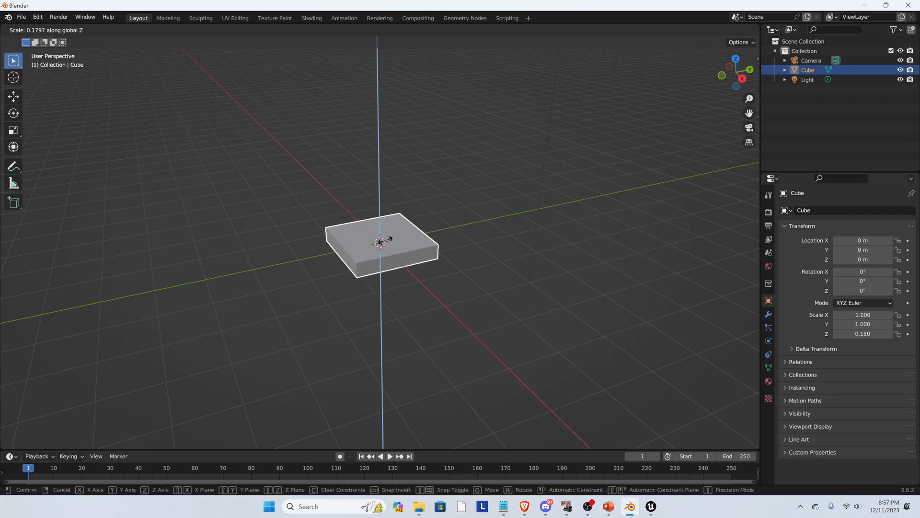
left_click(383, 239)
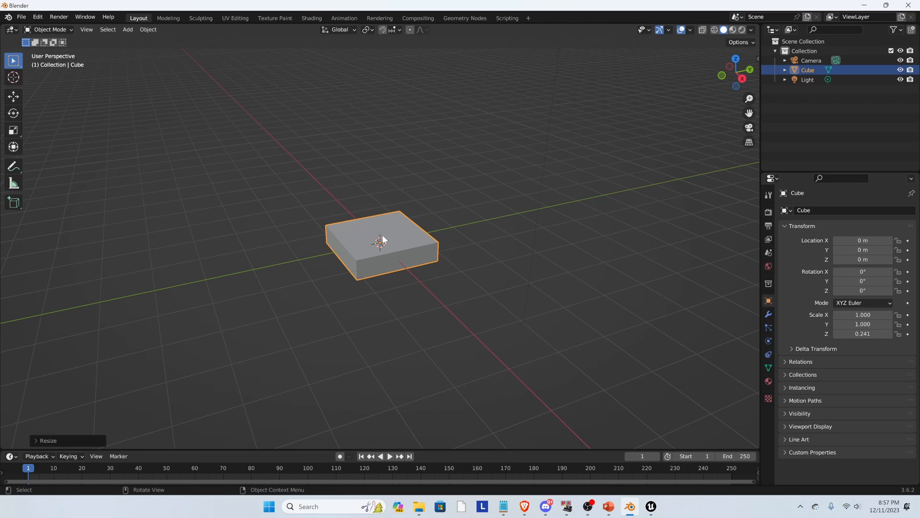
key("s")
key("y")
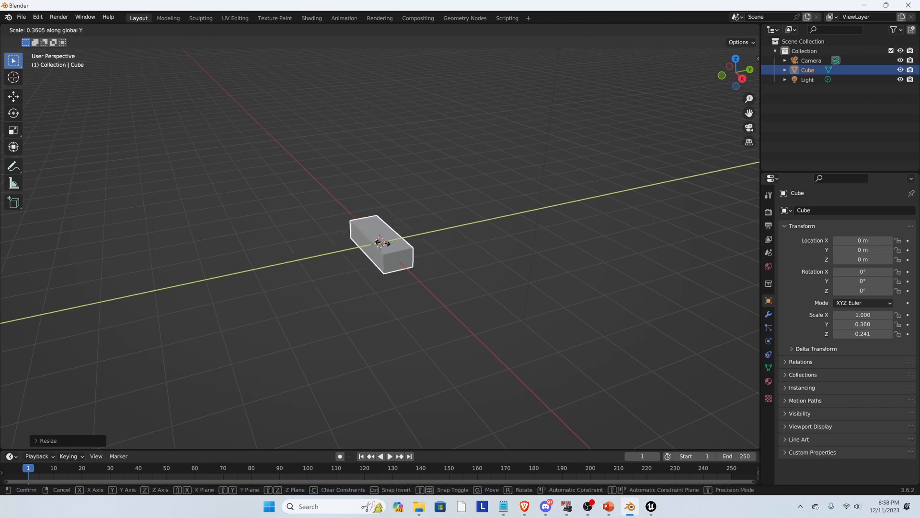
left_click(381, 241)
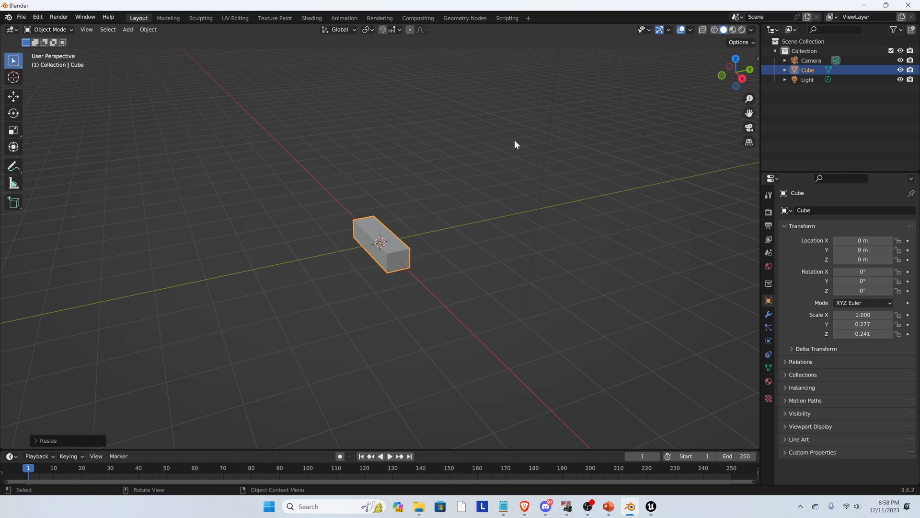
Step: Set the cube's dimensions to 1 m in X, 0.3 m in Y and 0.4 m in Z
left_click(758, 57)
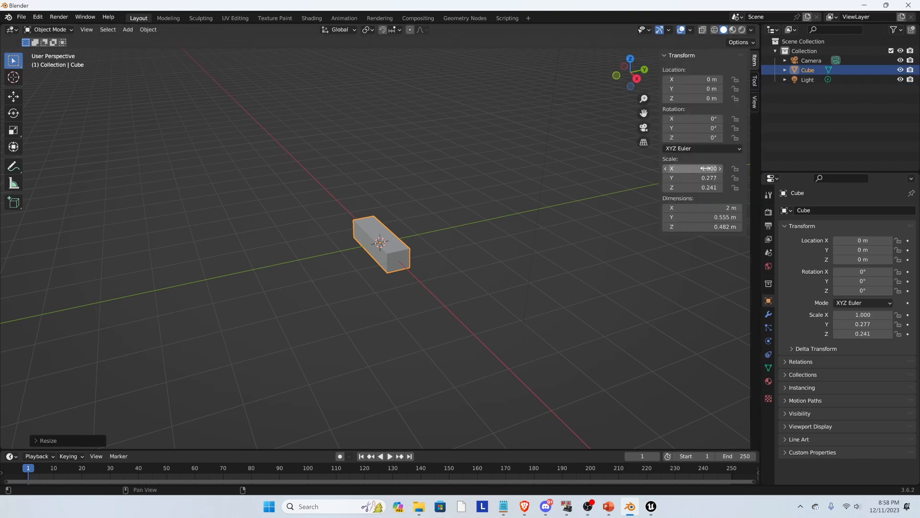
double_click(703, 208)
type("12")
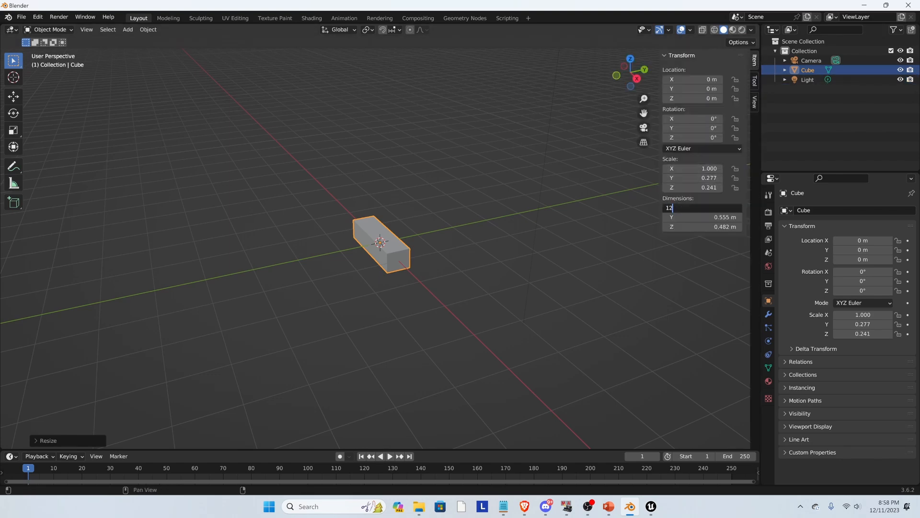
key("BackSpace")
key("Tab")
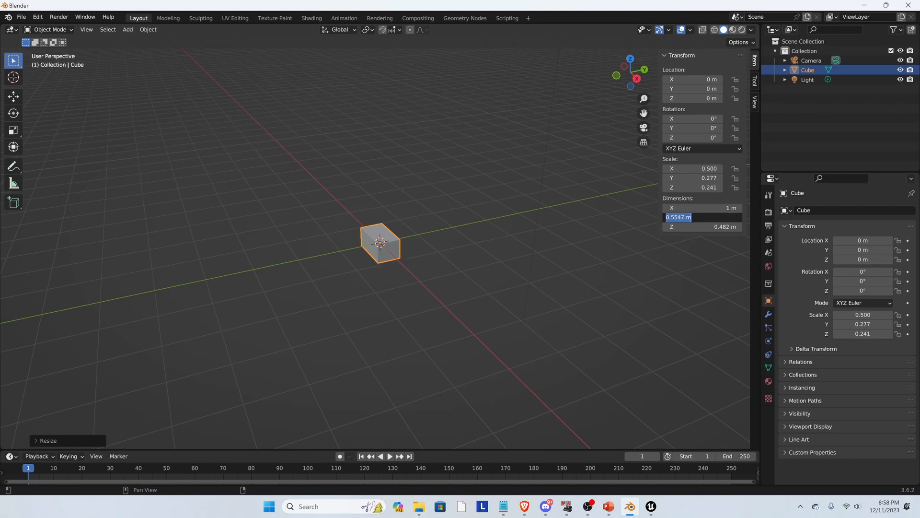
type(".7")
key("BackSpace")
key("BackSpace")
type(".3")
key("Tab")
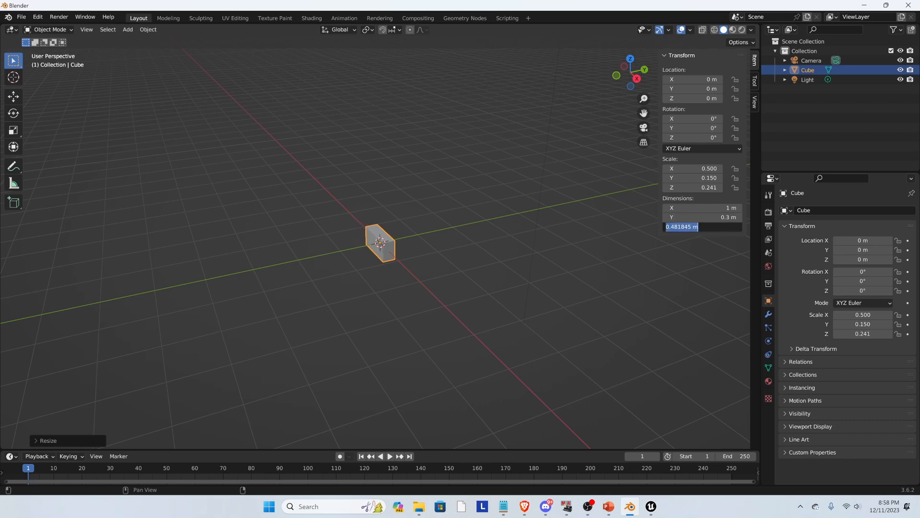
type(".4")
key("Return")
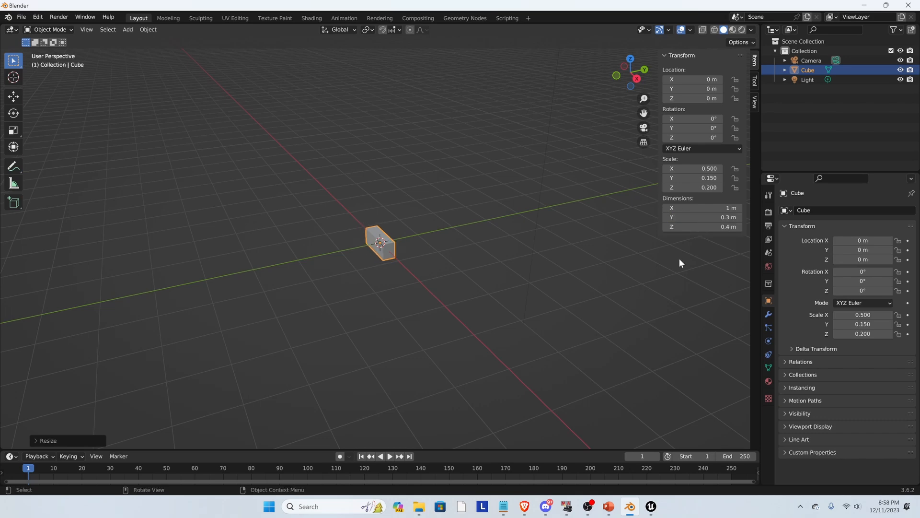
Step: Change the block's dimensions to 0.4 m in Y and 0.2 m in Z
left_click(704, 217)
type(".4")
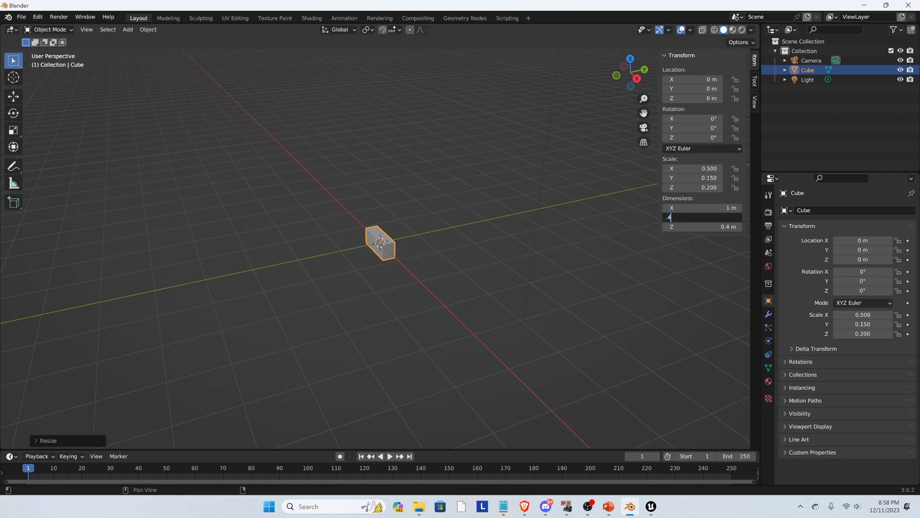
key("Tab")
type("2")
key("Return")
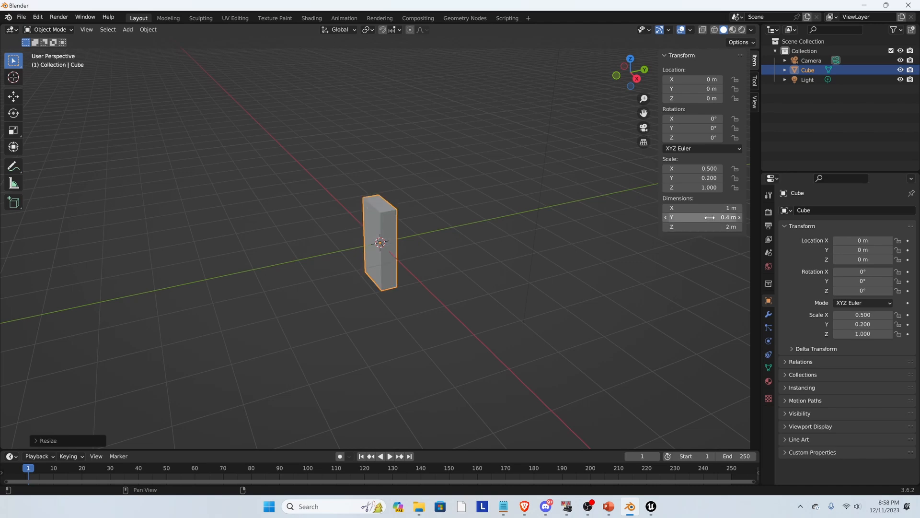
left_click(710, 227)
type(".2")
key("Return")
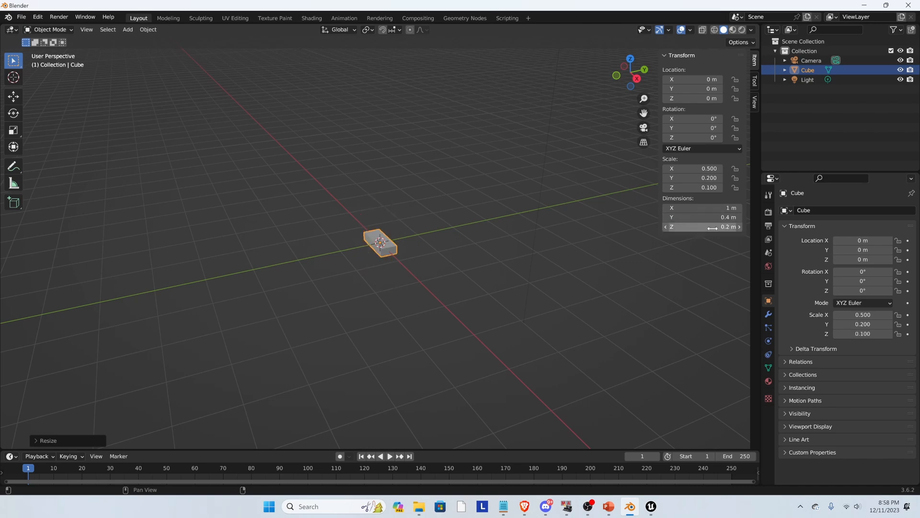
scroll(360, 226, "up", 8)
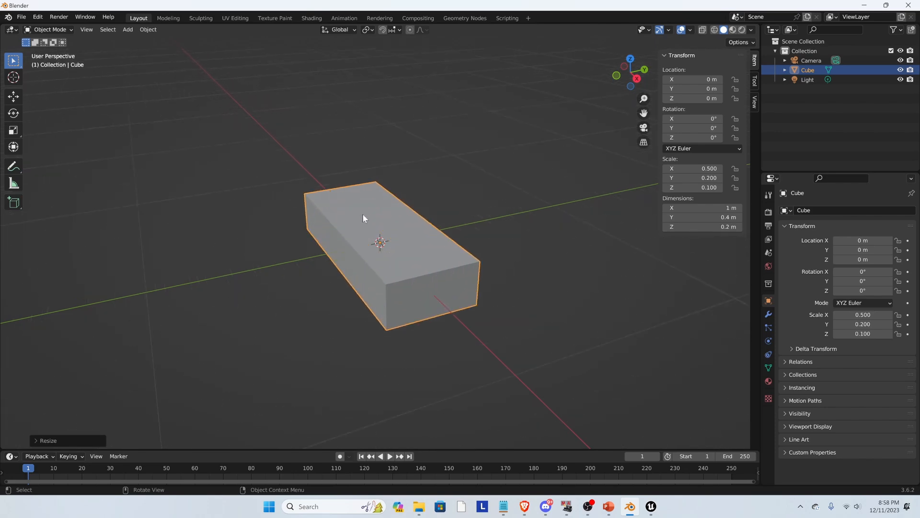
scroll(362, 218, "up", 2)
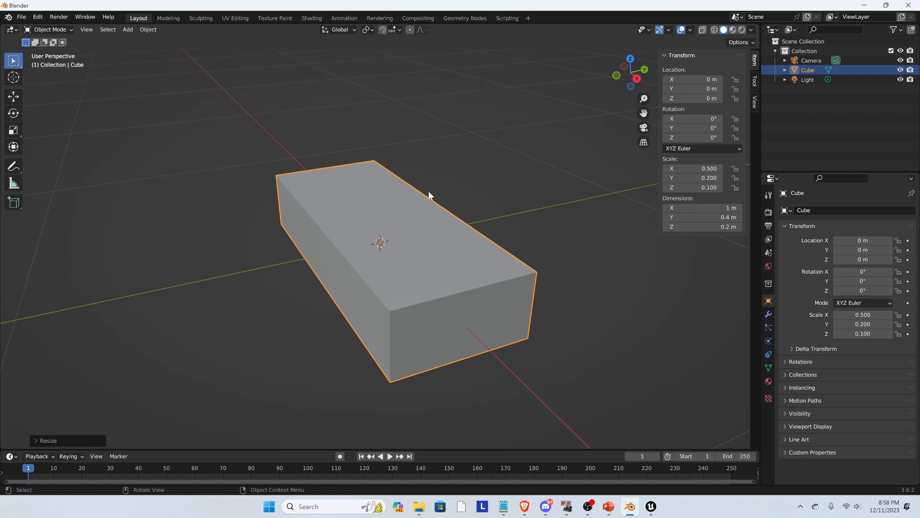
Step: Narrow the block along the Y axis to a scale of about 0.104
key("Tab")
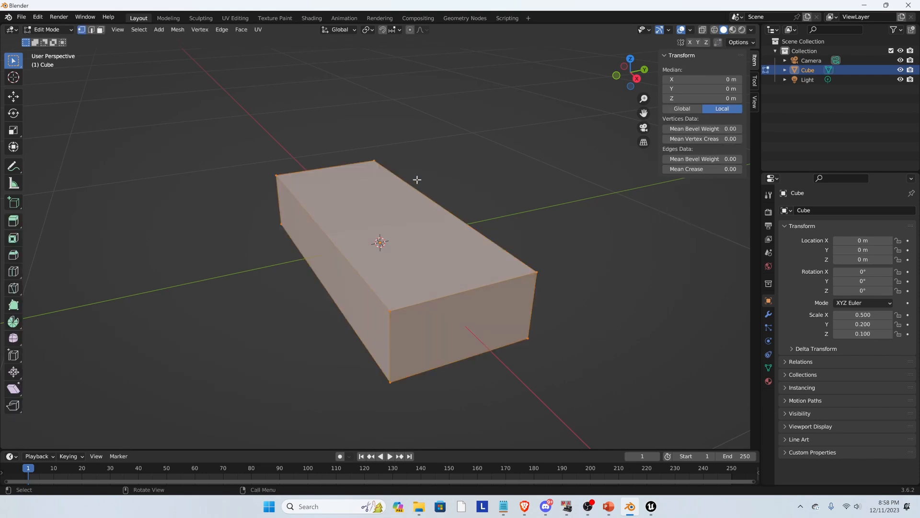
key("Tab")
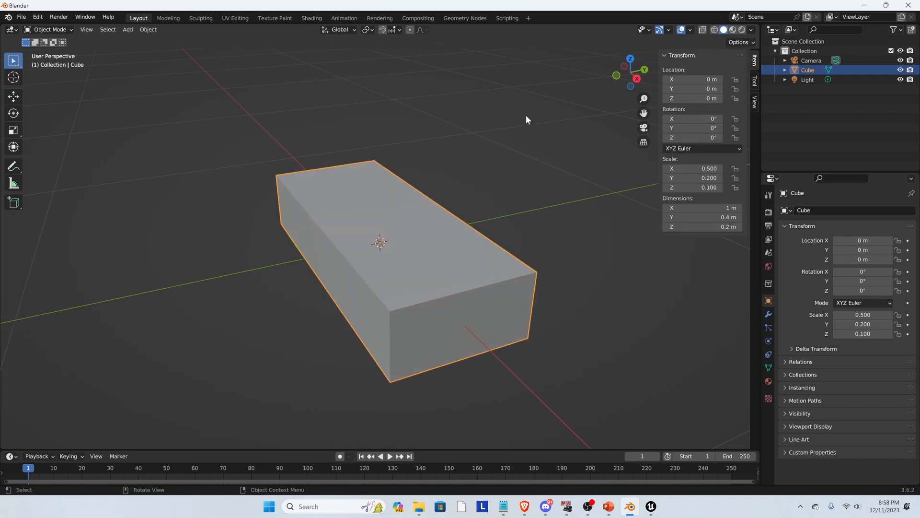
key("s")
key("x")
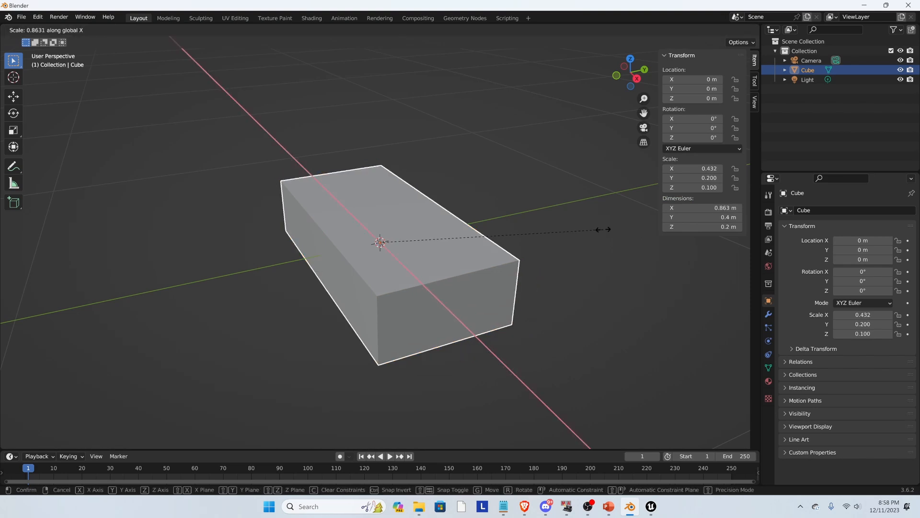
key("y")
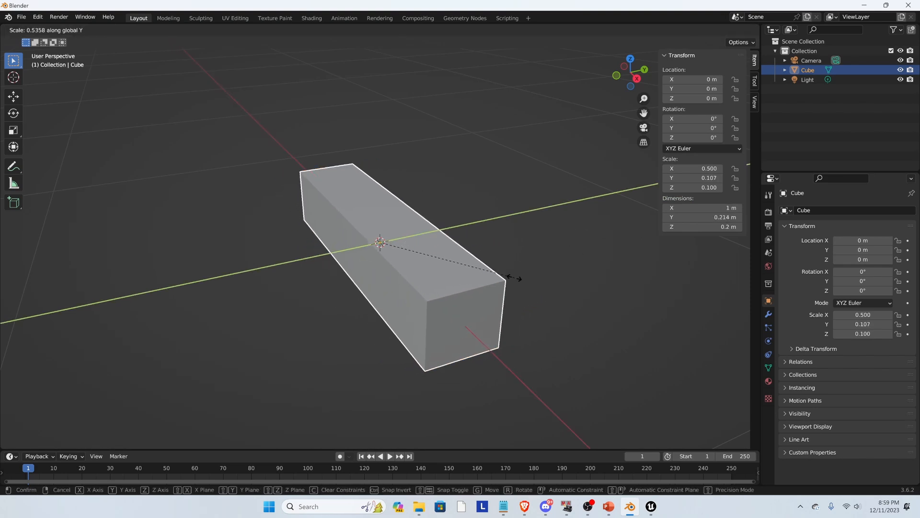
left_click(511, 282)
Step: Put the block in Edit Mode in the UV Editing workspace, with face selection active
key("Tab")
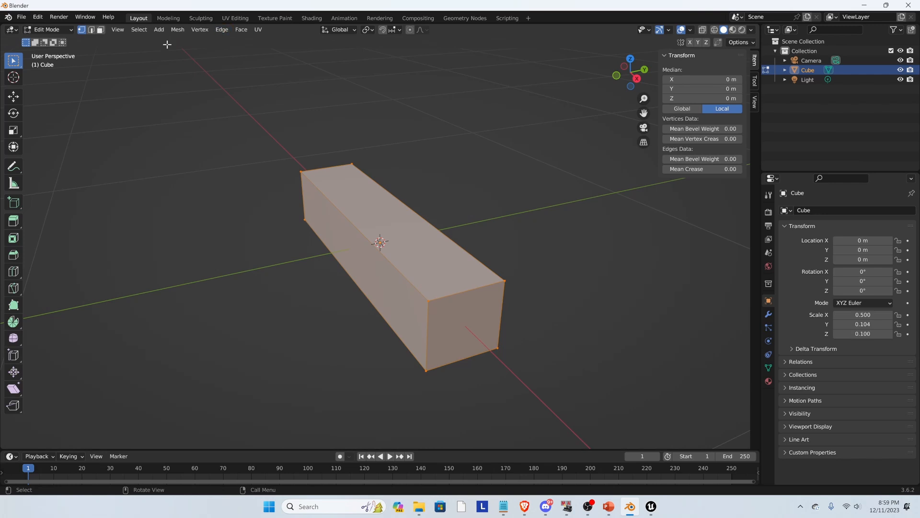
left_click(246, 18)
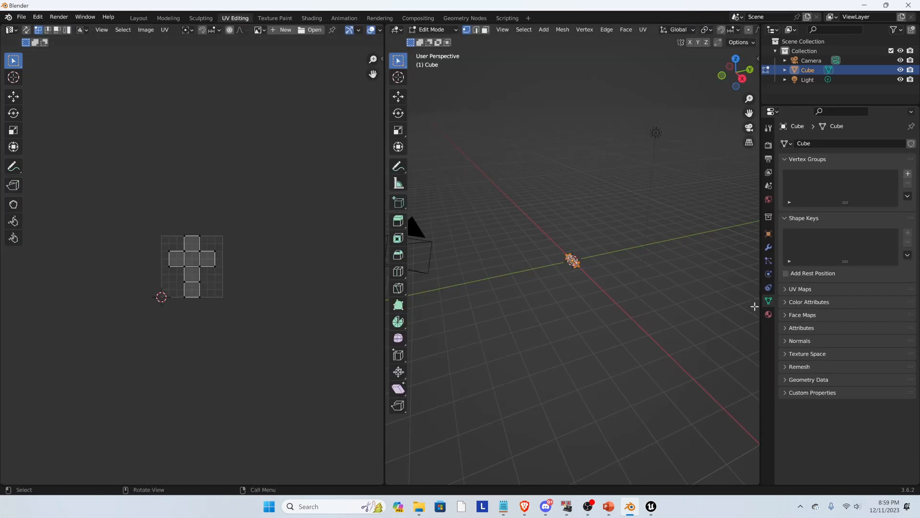
scroll(578, 250, "up", 9)
middle_click_drag(522, 274, 553, 277)
scroll(544, 274, "down", 3)
left_click(485, 29)
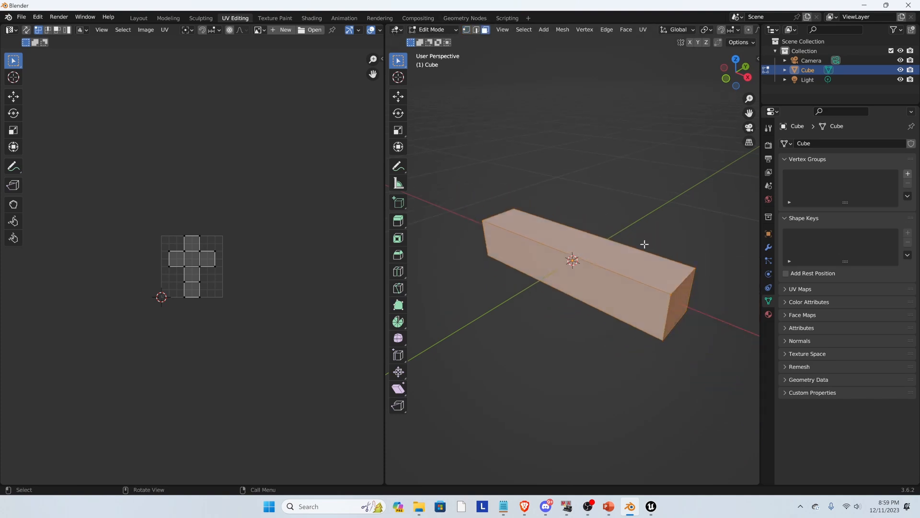
Step: Unwrap the block's top face on its own and select its whole UV island
left_click(611, 261)
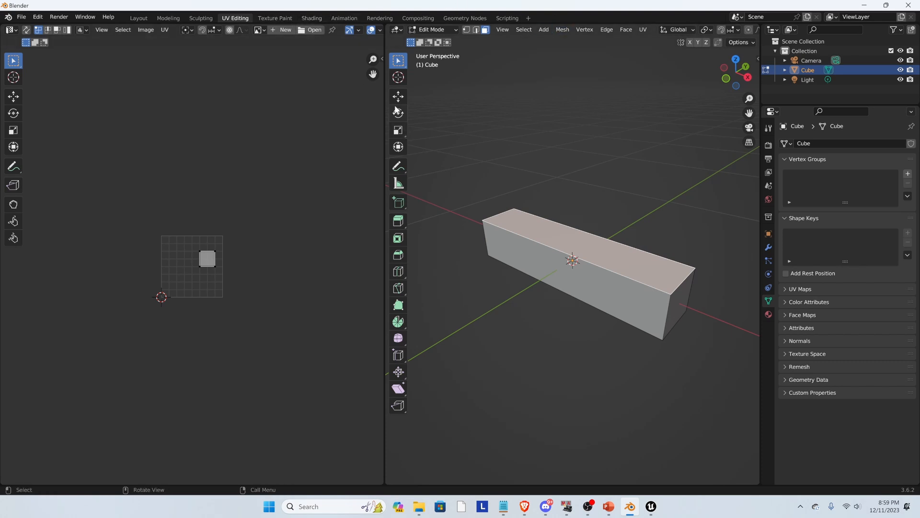
left_click(642, 29)
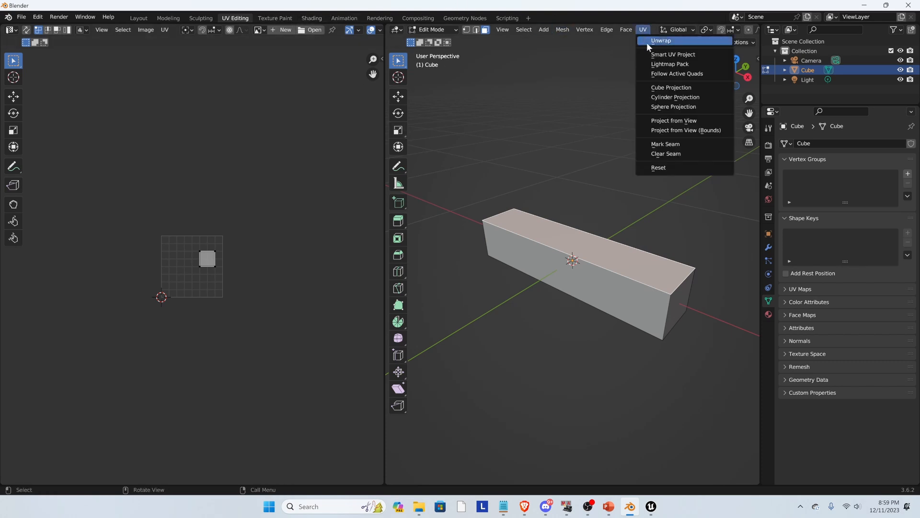
left_click(646, 41)
left_click_drag(138, 204, 246, 336)
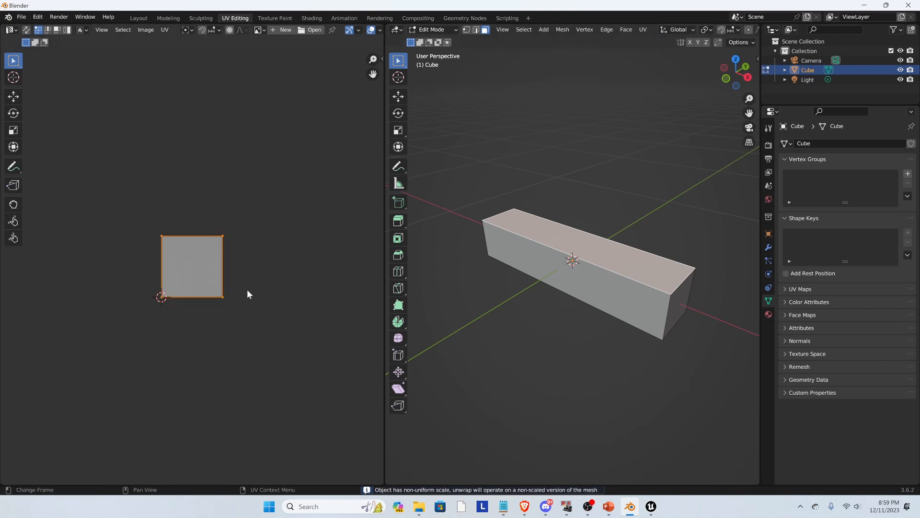
Step: Scale the top face's UV island along Y to just over a quarter of its height
scroll(228, 250, "up", 5)
key("s")
key("y")
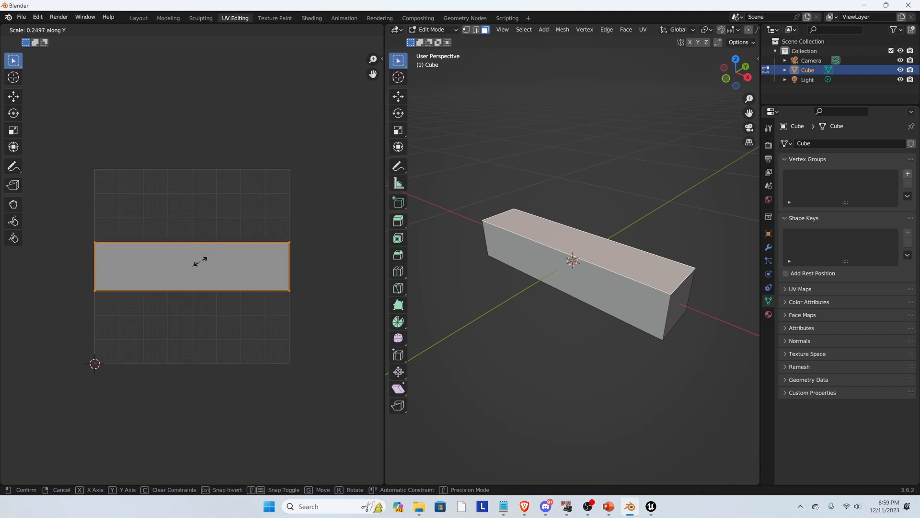
left_click(202, 262)
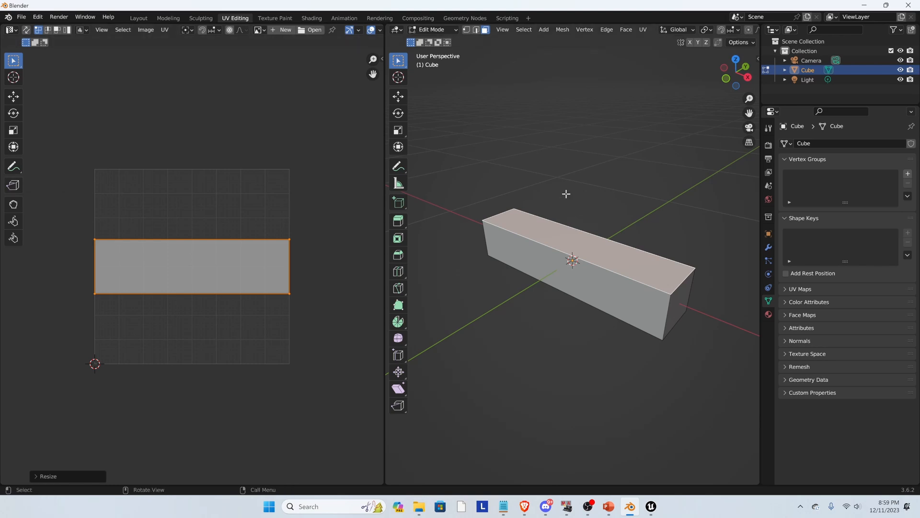
Step: Hide the block's top face and select all the remaining faces
middle_click_drag(635, 247, 581, 237)
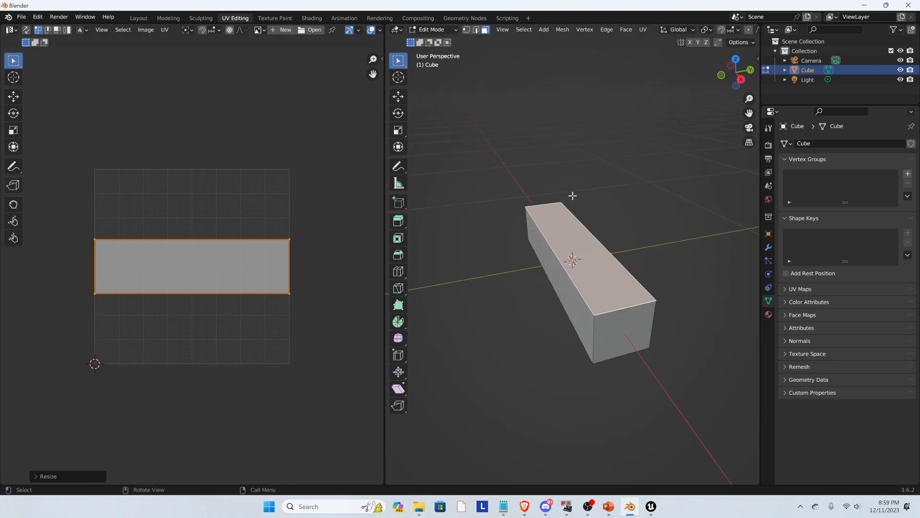
key("h")
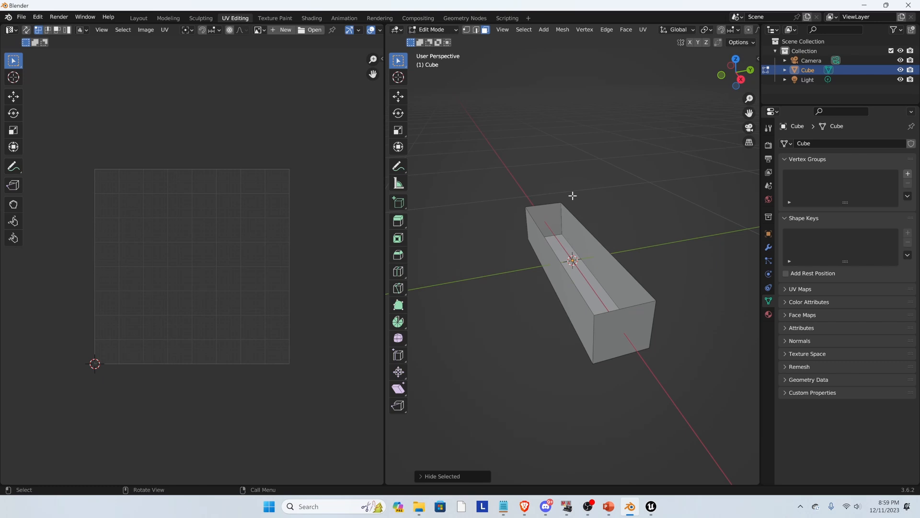
key("a")
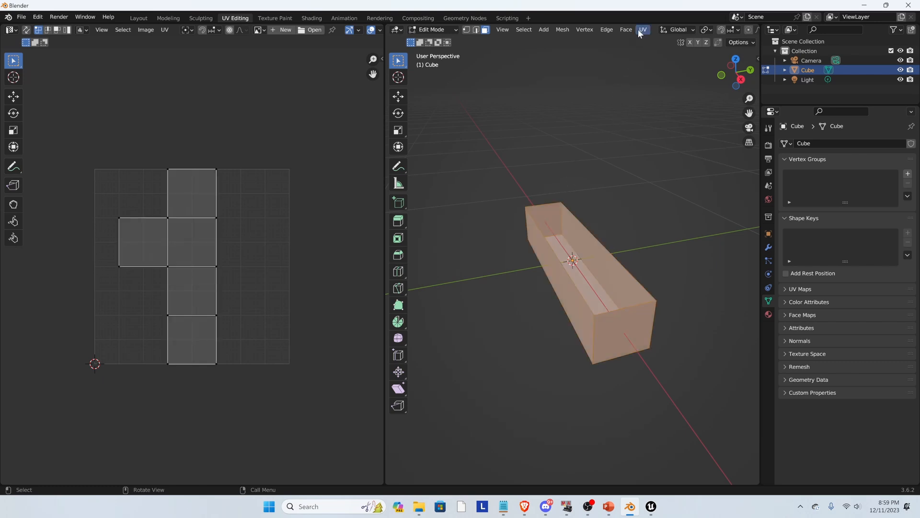
Step: Mark seams on all visible block edges except the long edge shared by the bottom face and the adjacent side
middle_click_drag(622, 286, 565, 272)
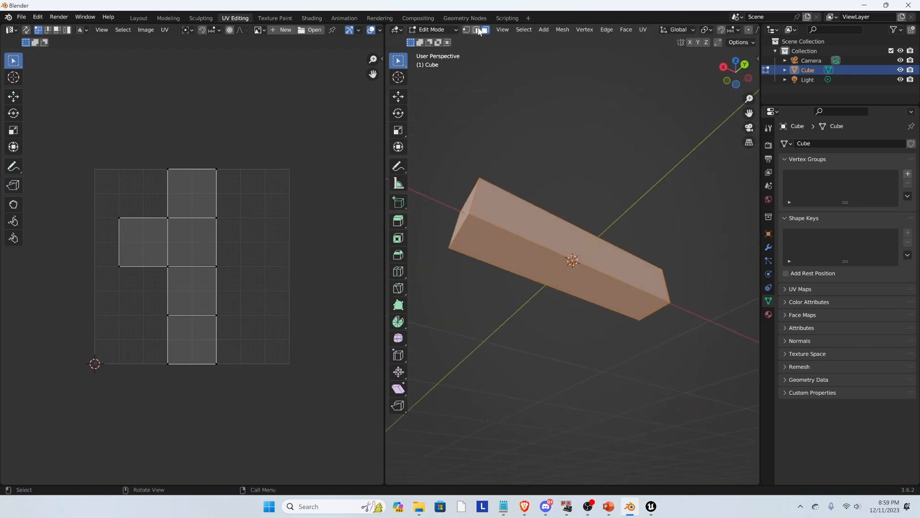
left_click(503, 69)
left_click(504, 248)
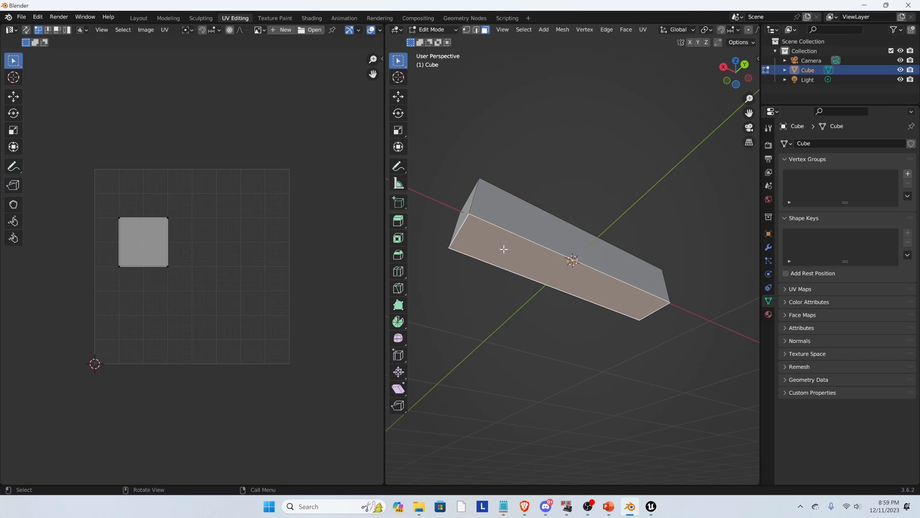
key("ctrl+KP_Add")
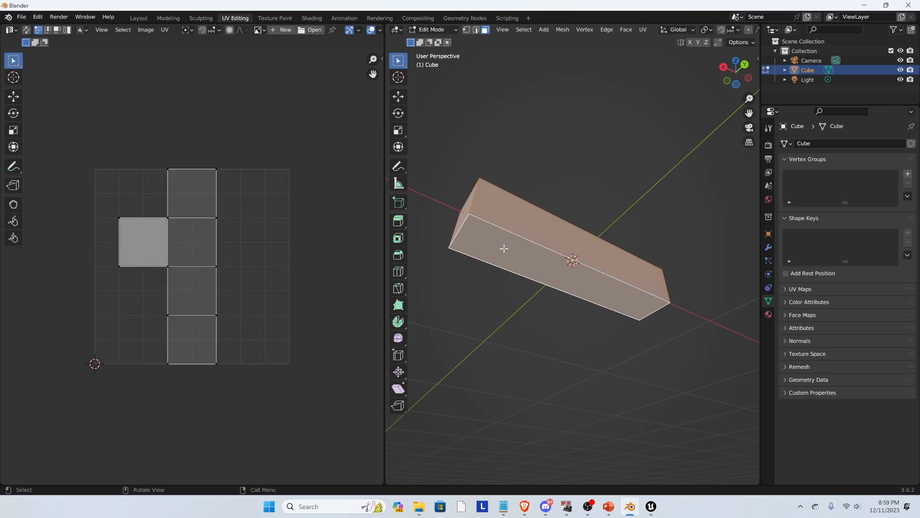
left_click(477, 29)
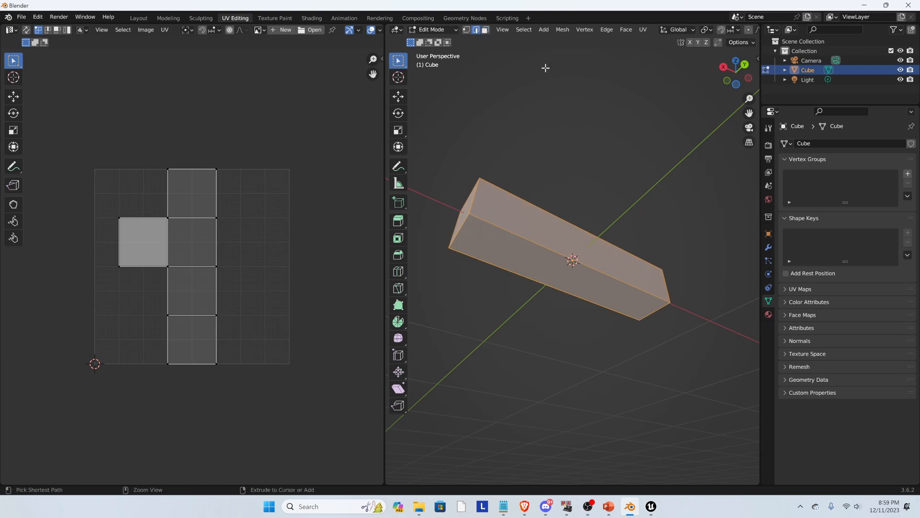
scroll(585, 248, "down", 1)
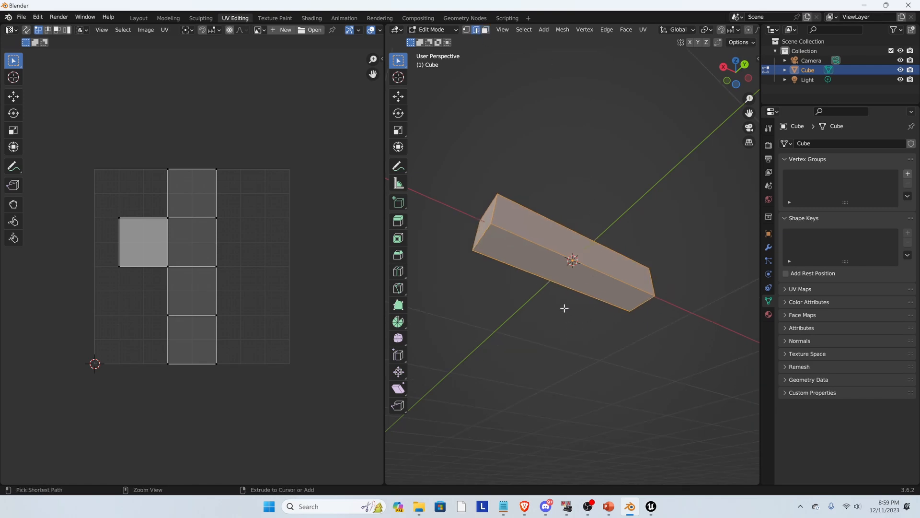
left_click(561, 254, "shift")
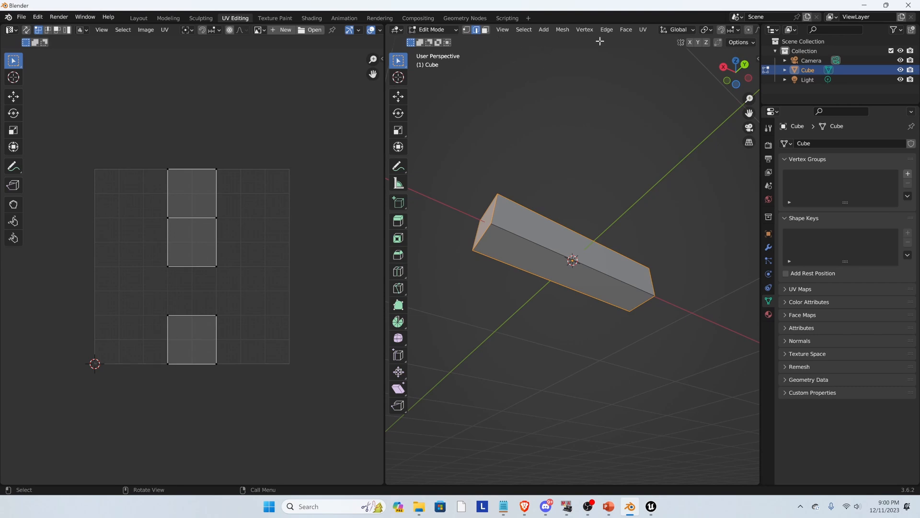
left_click(643, 29)
left_click(643, 143)
Step: Select all of the block's visible faces and unwrap them along the marked seams
middle_click_drag(571, 218, 541, 259)
left_click(494, 174)
key("a")
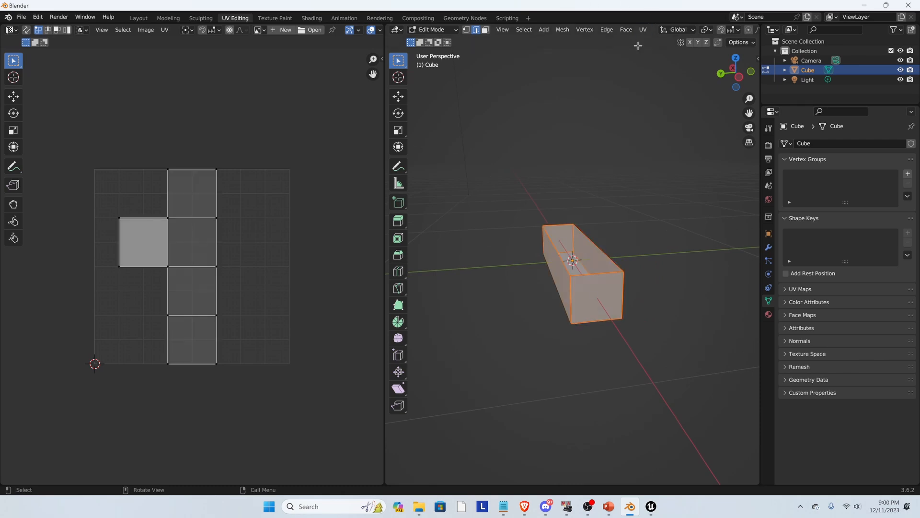
left_click(643, 29)
left_click(646, 36)
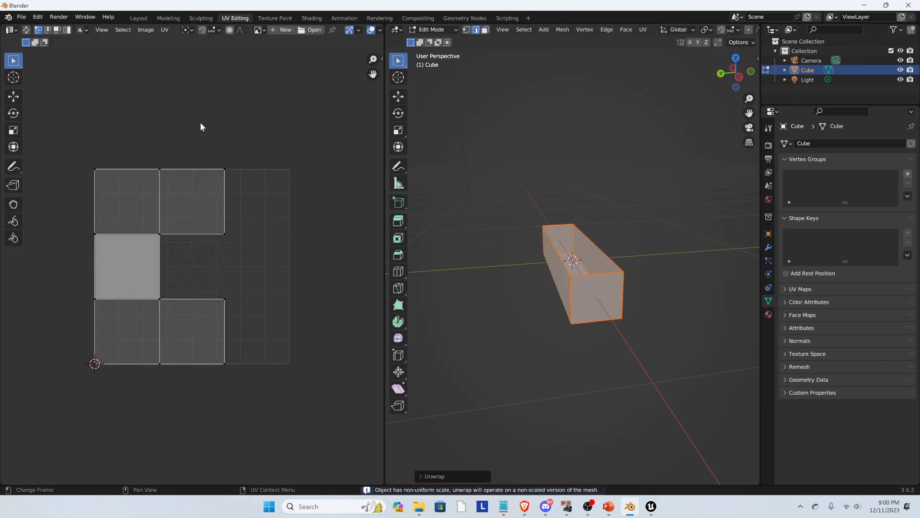
Step: Scale the newly unwrapped UV islands to about a quarter of their size and move them into the lower part of the UV square
left_click_drag(61, 160, 308, 472)
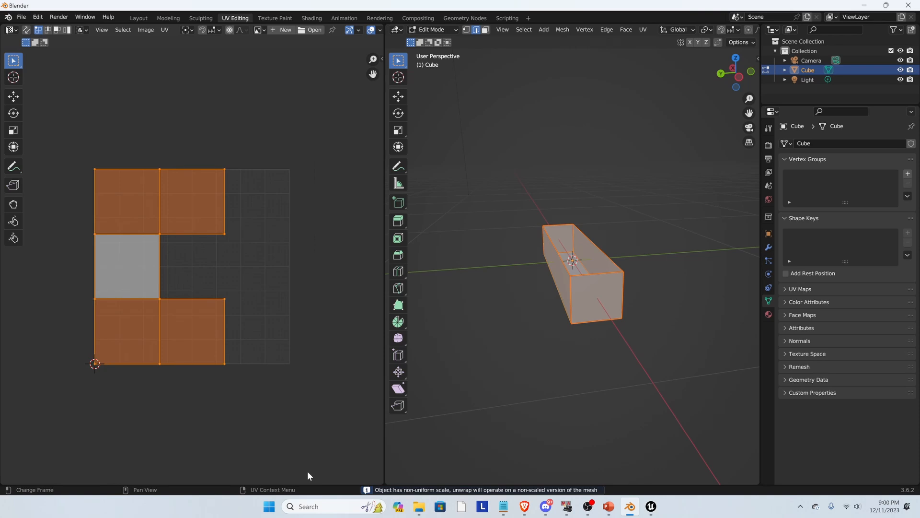
key("s")
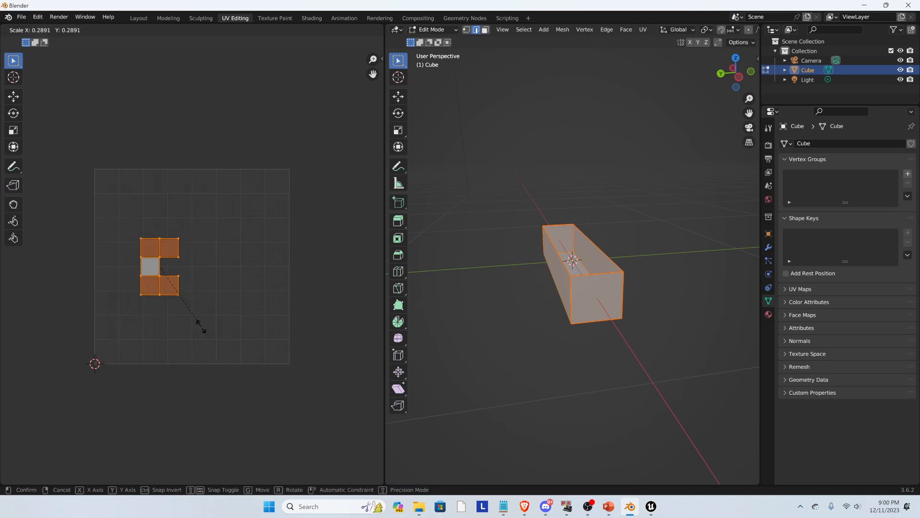
left_click(190, 320)
key("g")
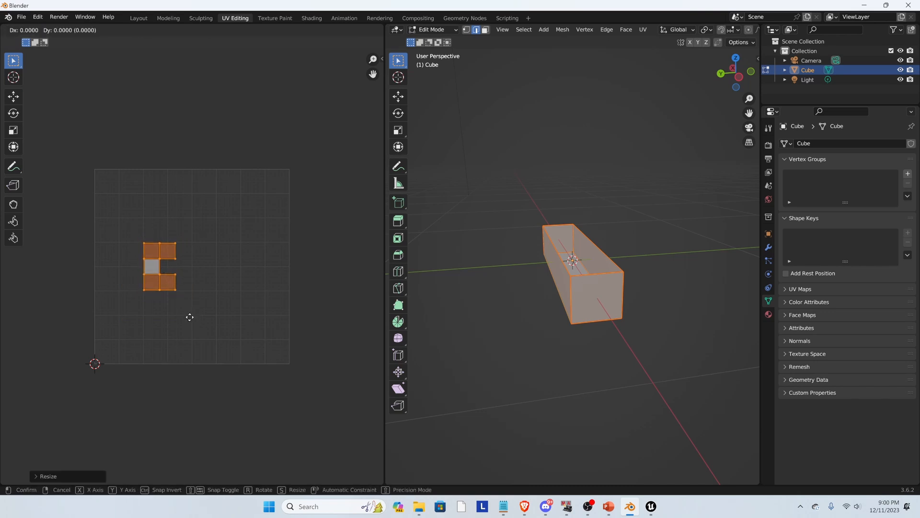
left_click(223, 383)
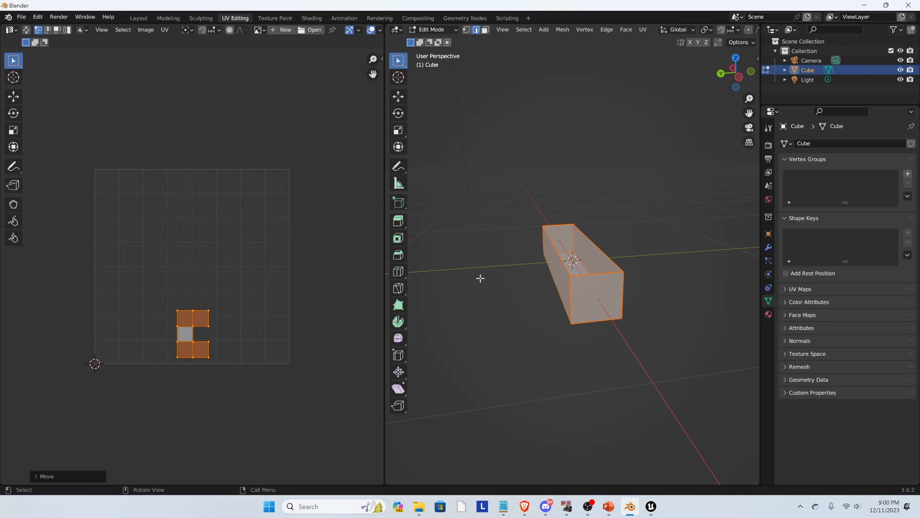
Step: Reveal the block's hidden top face and select the whole mesh to show all UV islands together
left_click(502, 275)
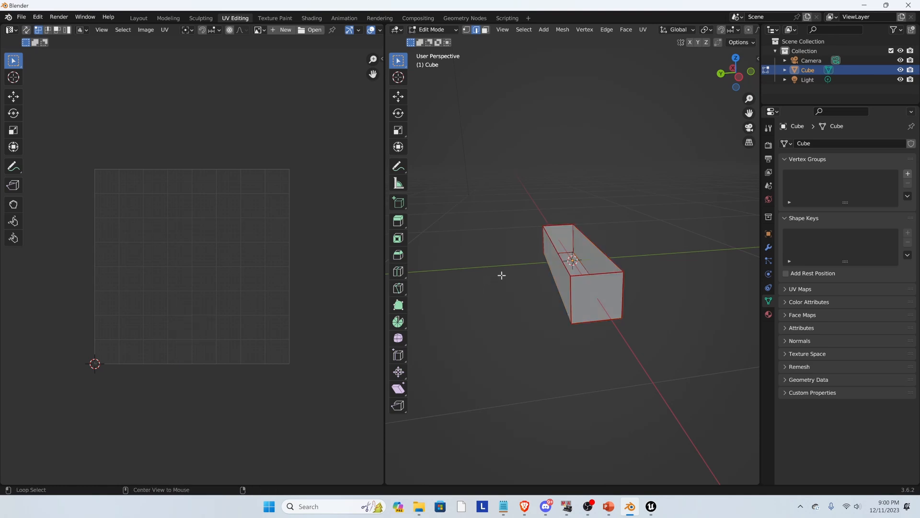
key("alt+h")
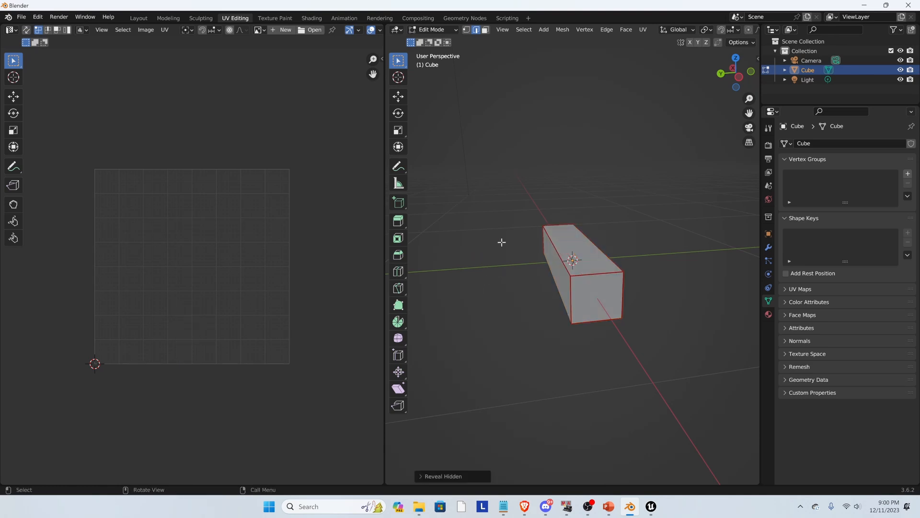
key("a")
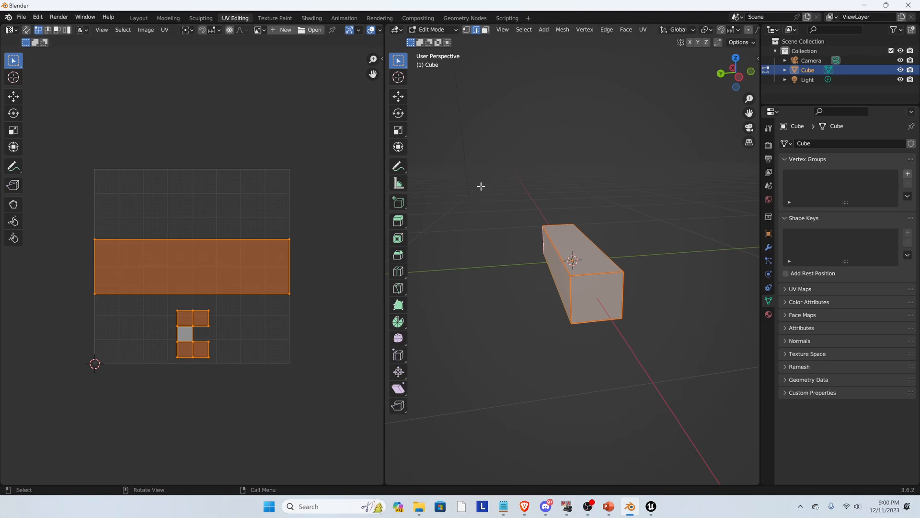
middle_click_drag(487, 220, 580, 251)
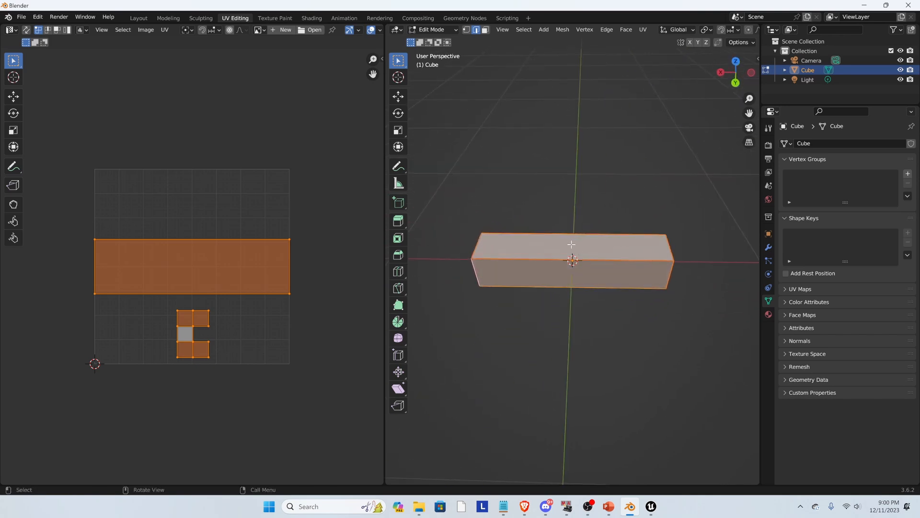
scroll(572, 242, "up", 4)
scroll(570, 247, "down", 4)
scroll(569, 248, "up", 1)
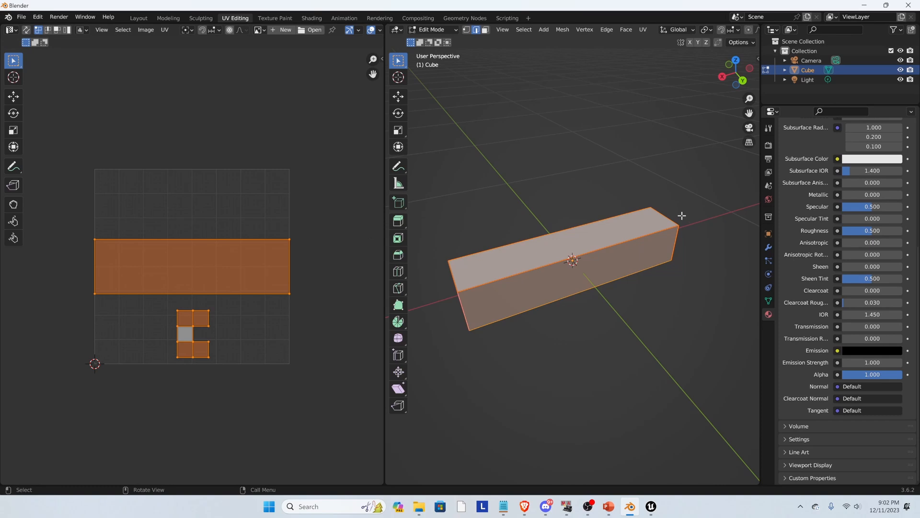
Step: Assign an Image Texture as the Base Color input of the block's material
scroll(843, 323, "up", 8)
scroll(843, 315, "up", 3)
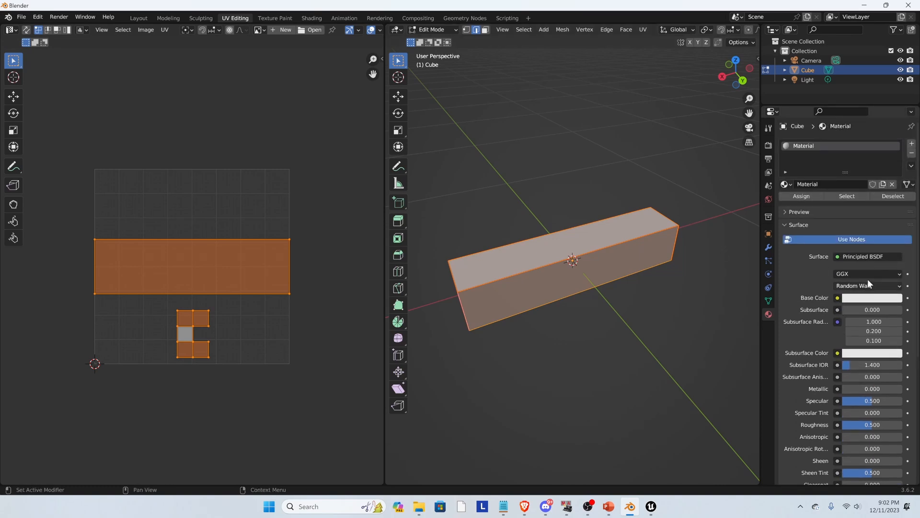
left_click(837, 298)
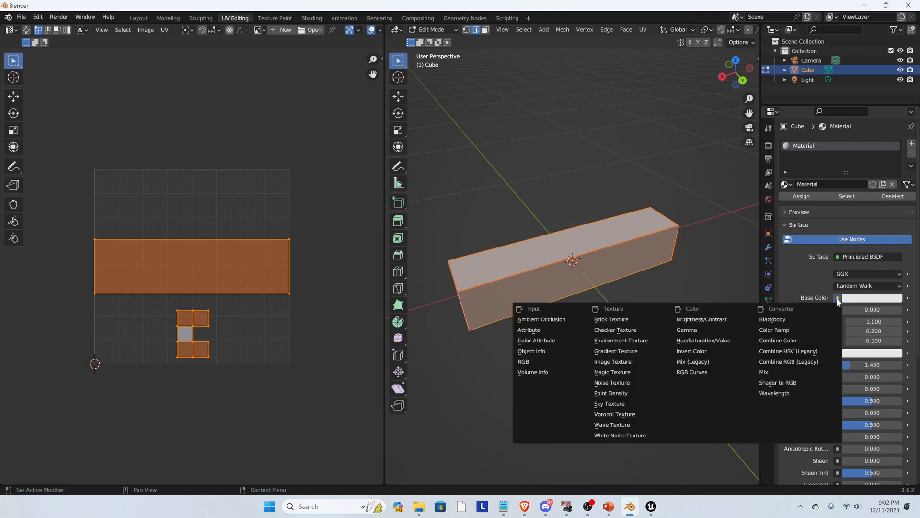
left_click(616, 361)
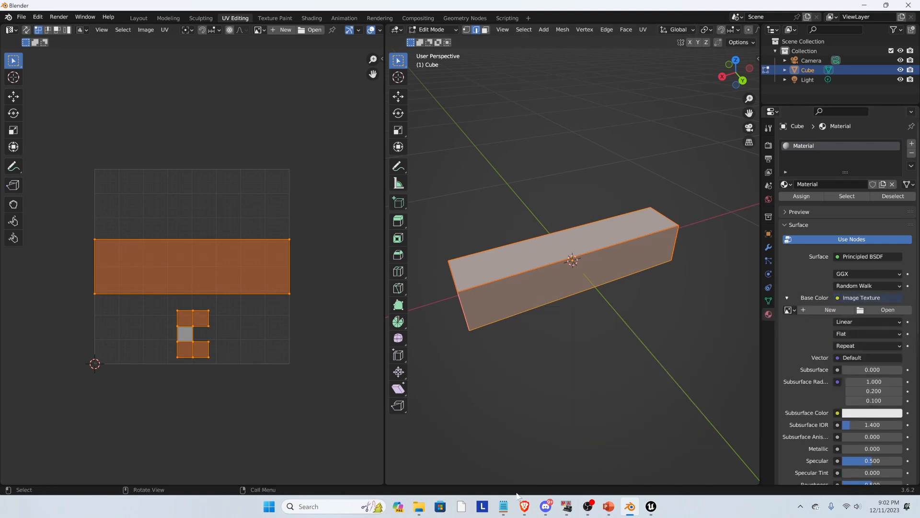
Step: Switch to the Brave browser, search images for "uv test" and look through the results
left_click(524, 509)
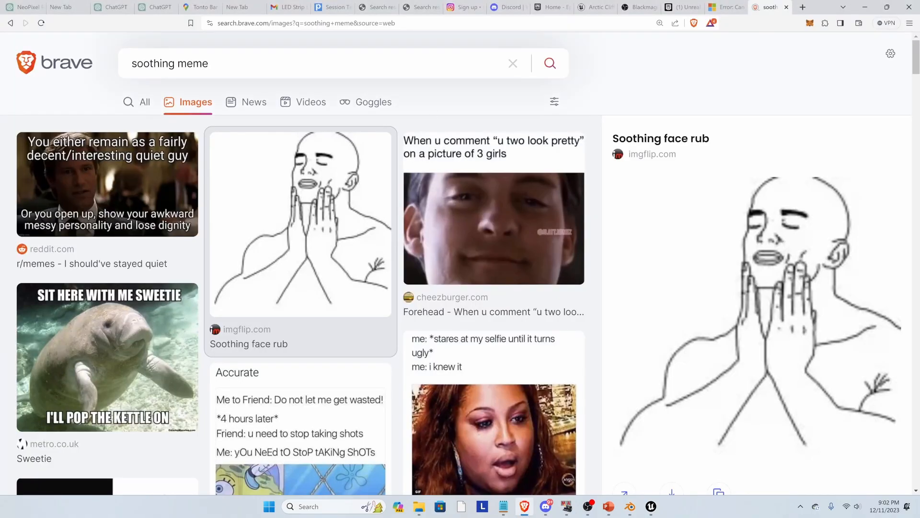
left_click_drag(217, 64, 124, 83)
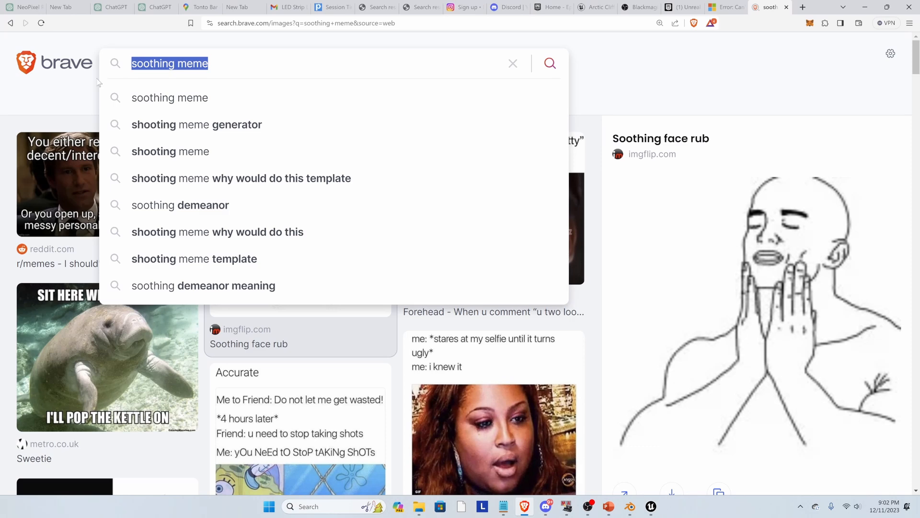
type("uv")
type("test")
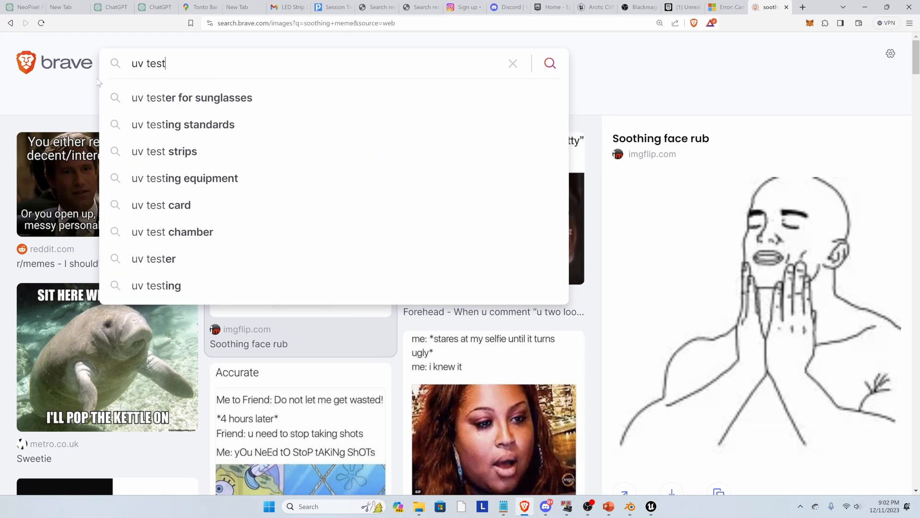
key("Return")
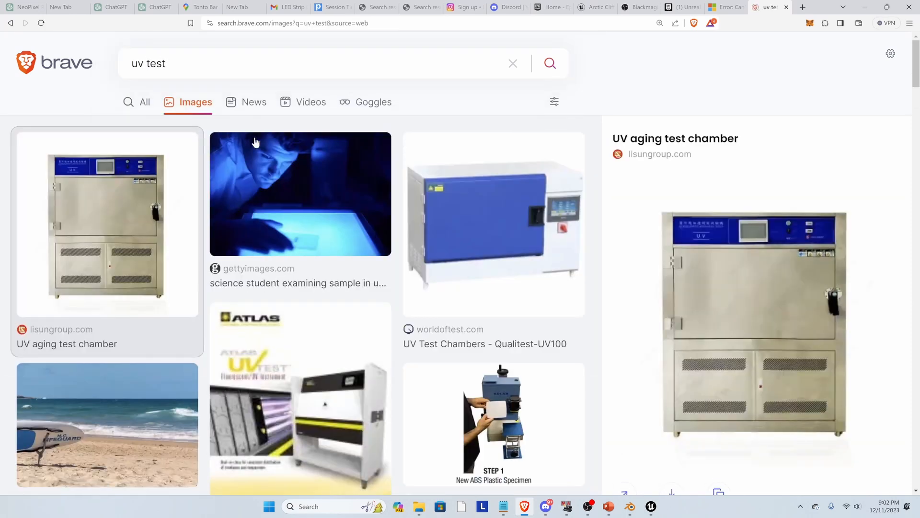
scroll(252, 143, "down", 10)
scroll(255, 191, "up", 10)
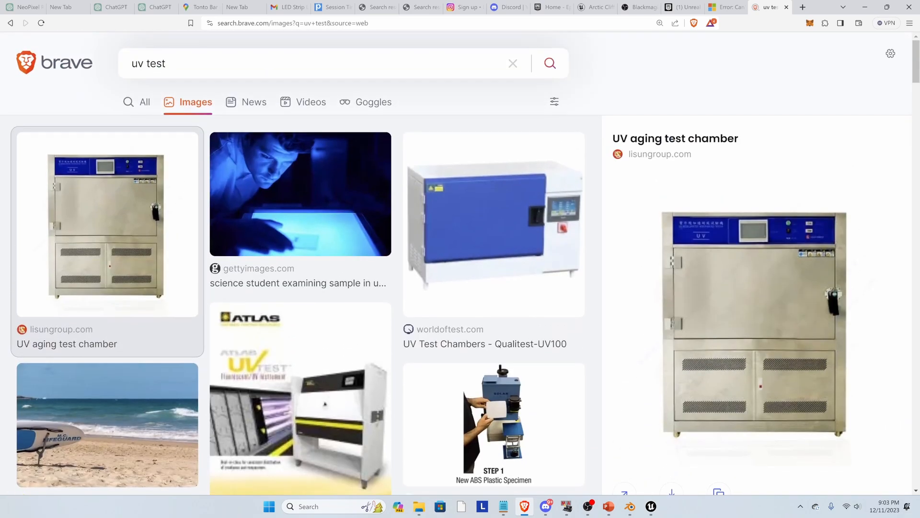
Step: Change the image search to "uv map test" and browse the results for UV checker textures
left_click(145, 64)
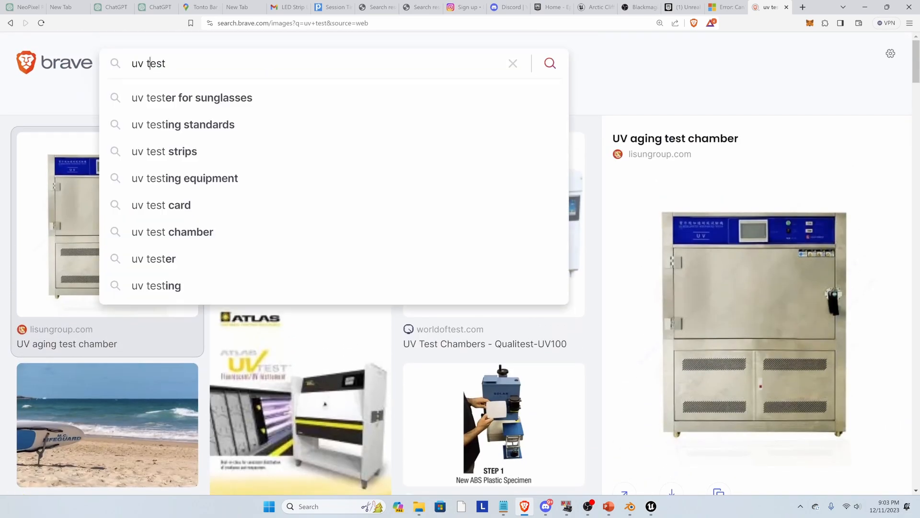
type("map")
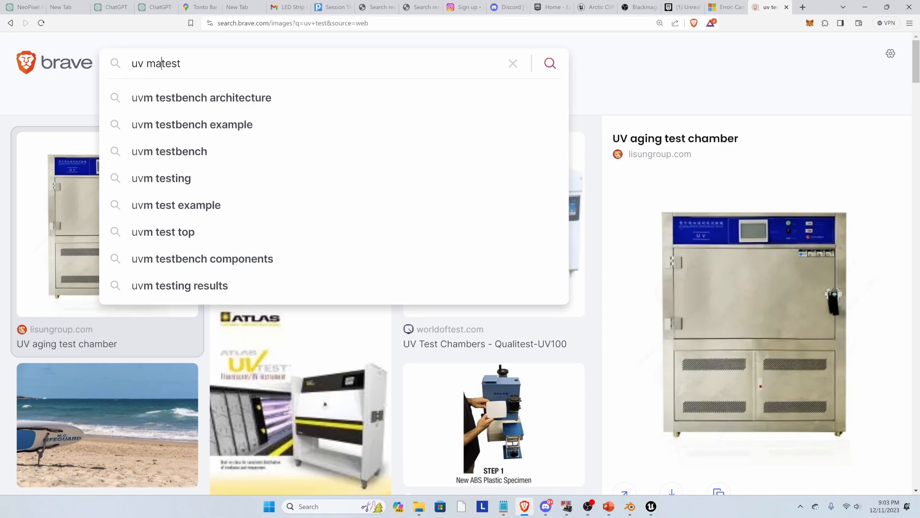
key("Return")
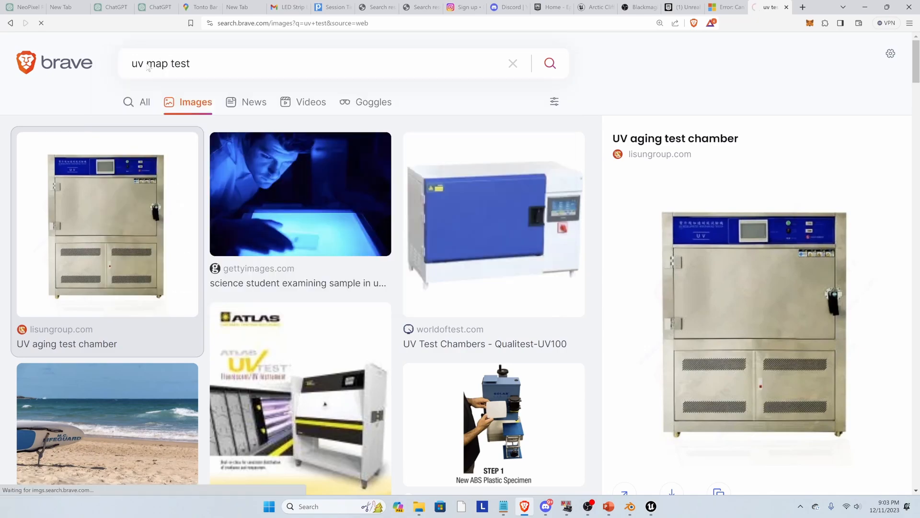
scroll(341, 273, "down", 4)
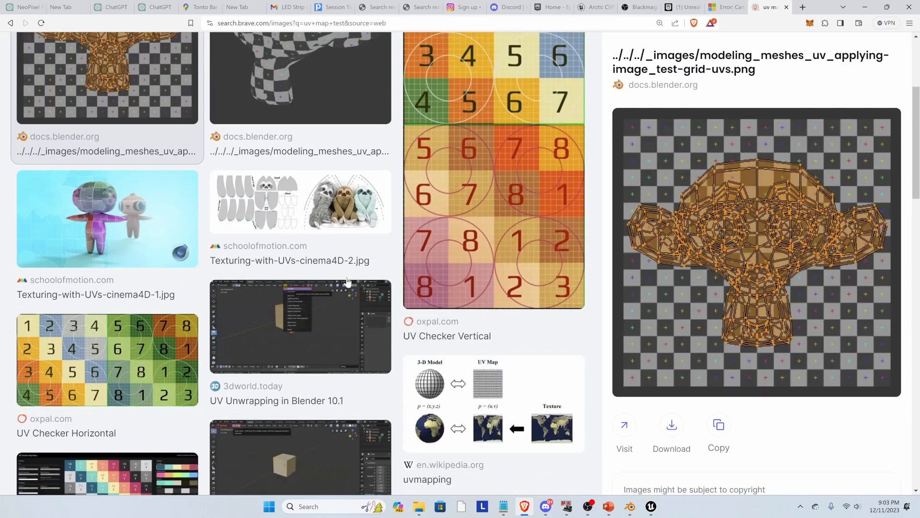
scroll(348, 279, "down", 9)
scroll(189, 294, "down", 8)
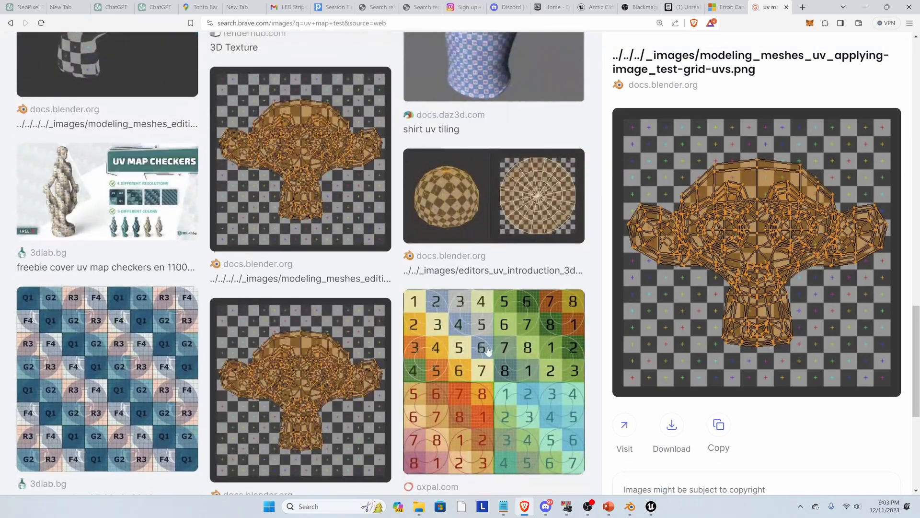
scroll(492, 351, "down", 3)
scroll(246, 310, "up", 11)
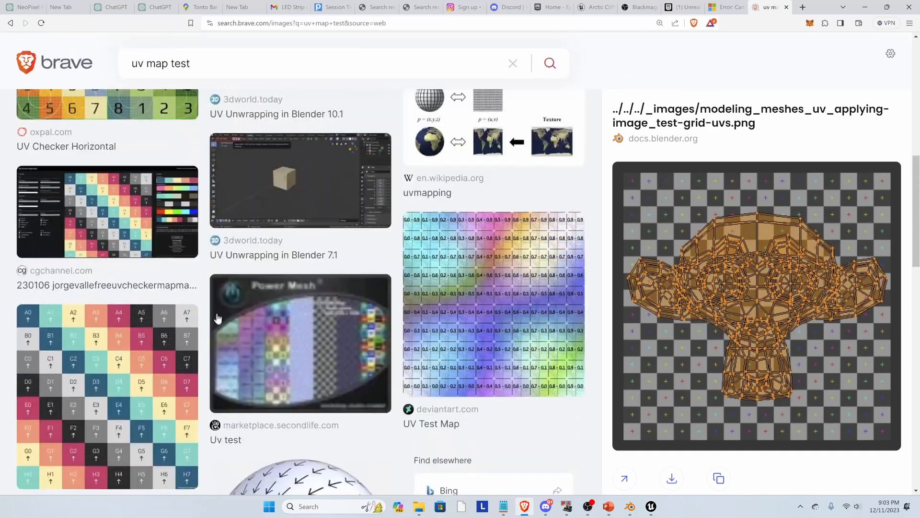
scroll(210, 252, "up", 8)
scroll(233, 252, "up", 3)
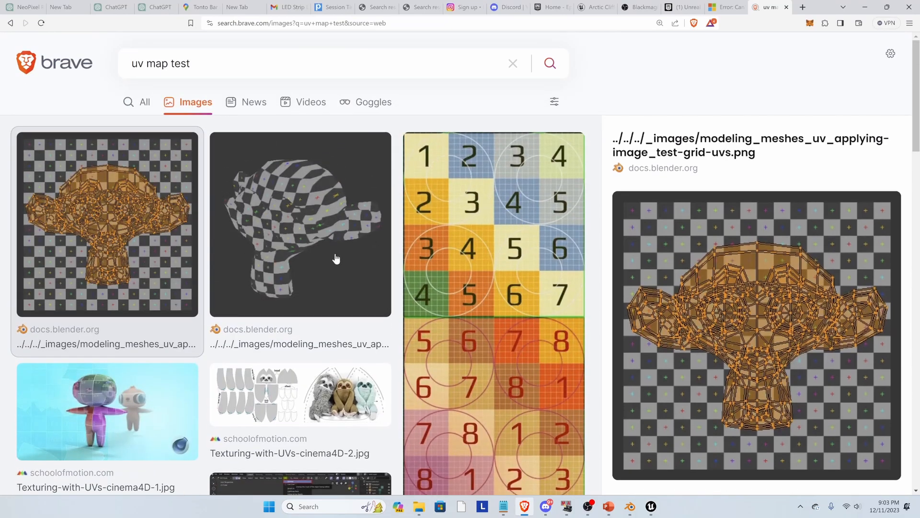
Step: Switch back to Blender and load uvmaptest.png from the Pictures folder into the material's Image Texture
left_click(630, 506)
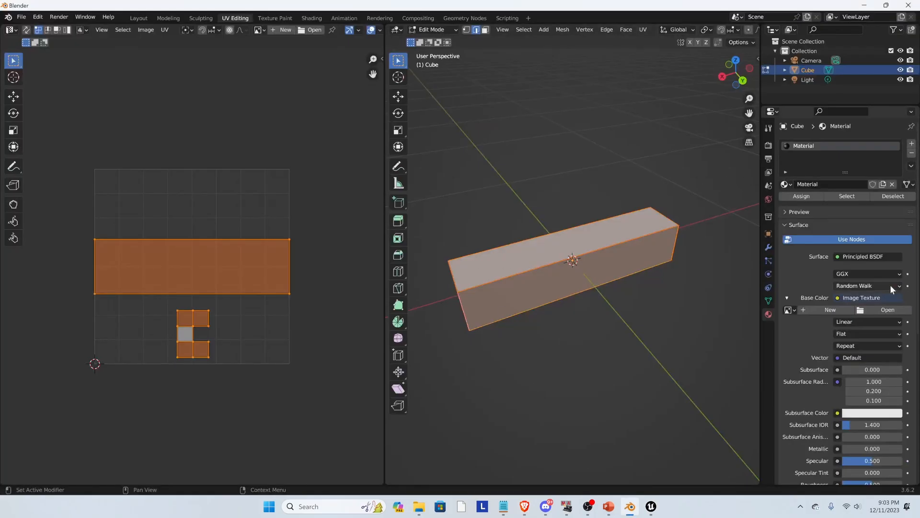
left_click(885, 310)
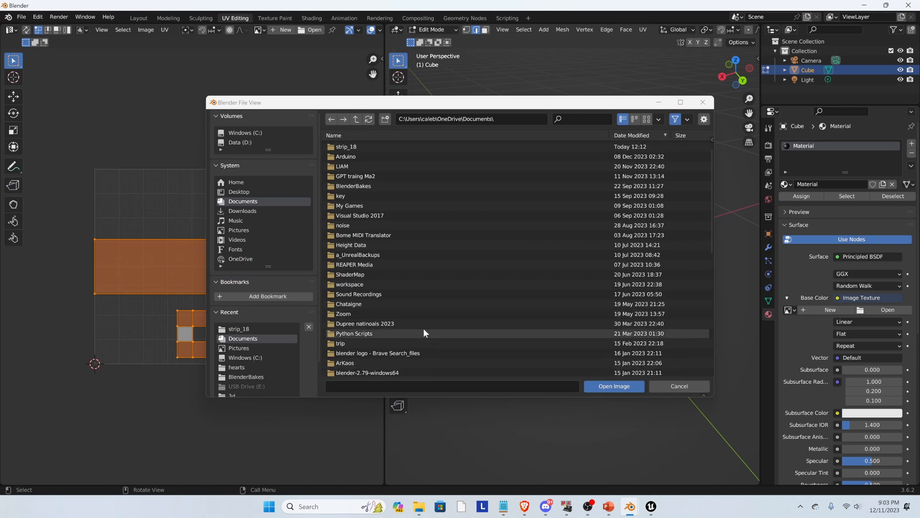
scroll(424, 330, "down", 3)
left_click(240, 231)
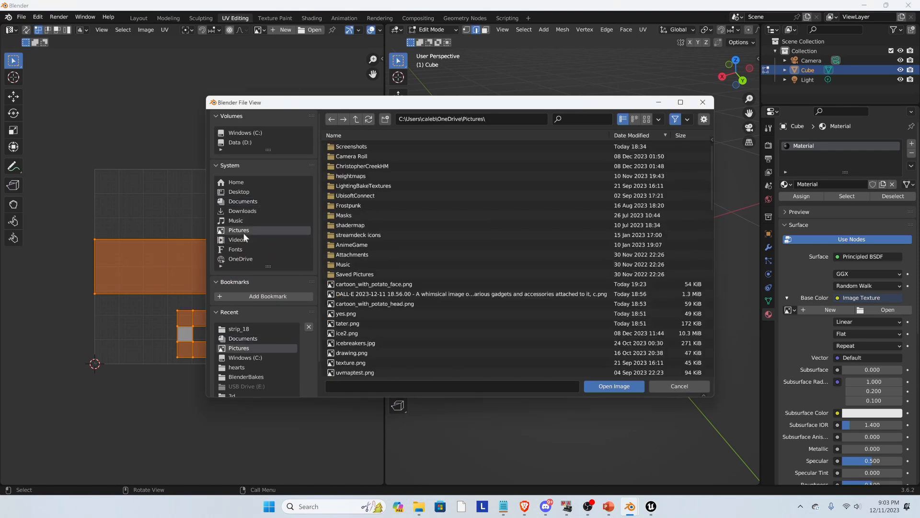
scroll(426, 294, "down", 5)
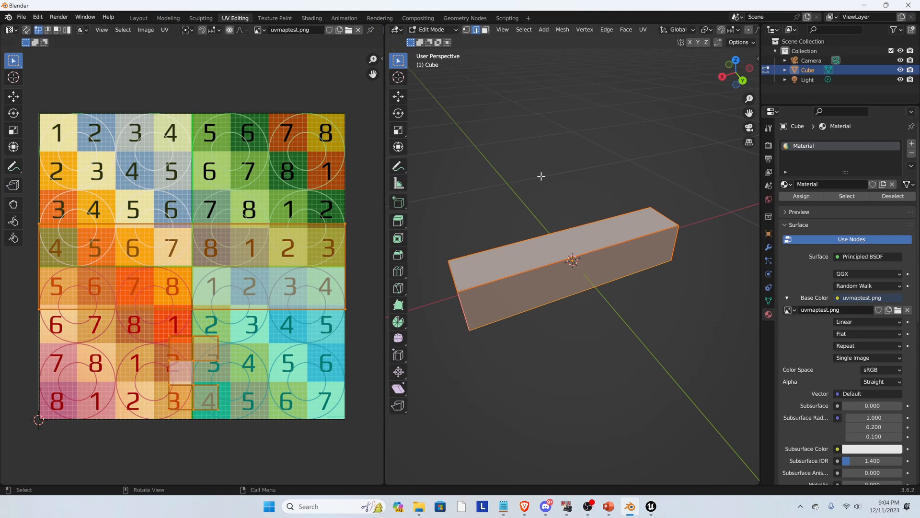
Step: Display the block in Material Preview shading and bring its textured top face into view
key("z")
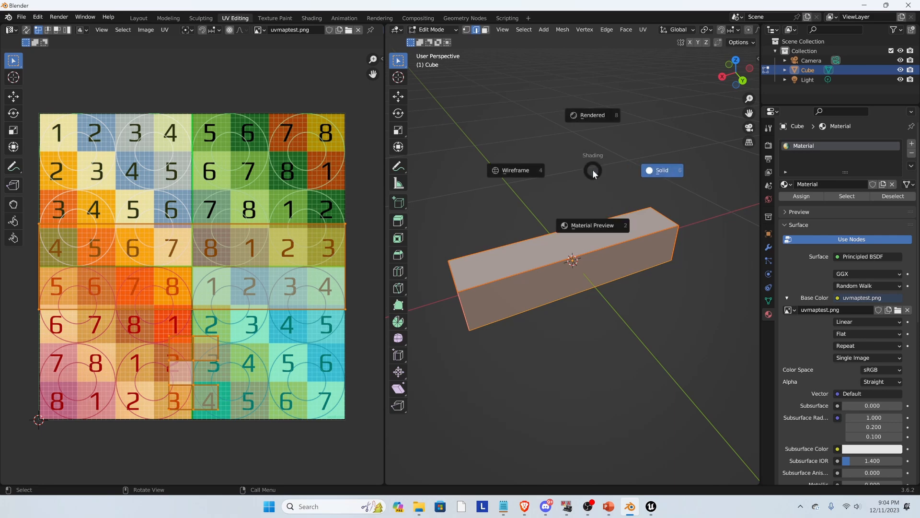
key("2")
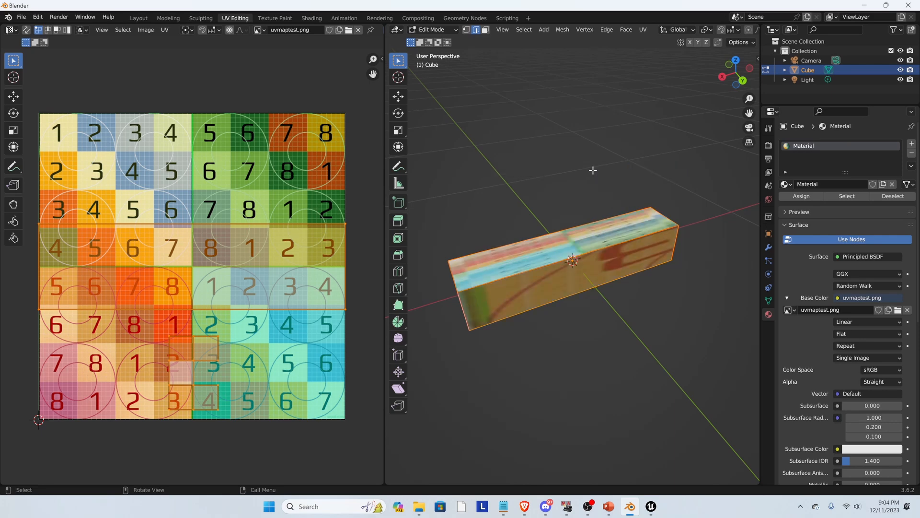
middle_click_drag(563, 254, 487, 260)
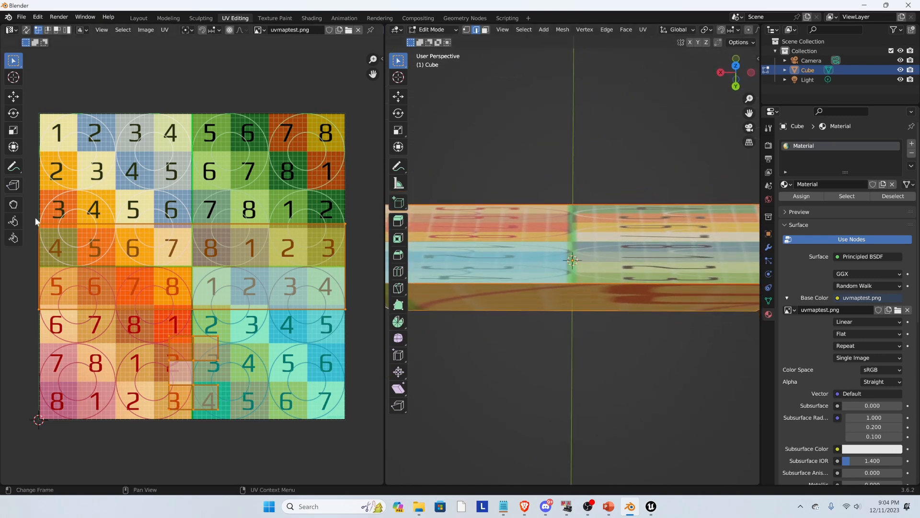
Step: Select the long horizontal UV island and rotate it by 90 degrees
left_click_drag(30, 214, 364, 323)
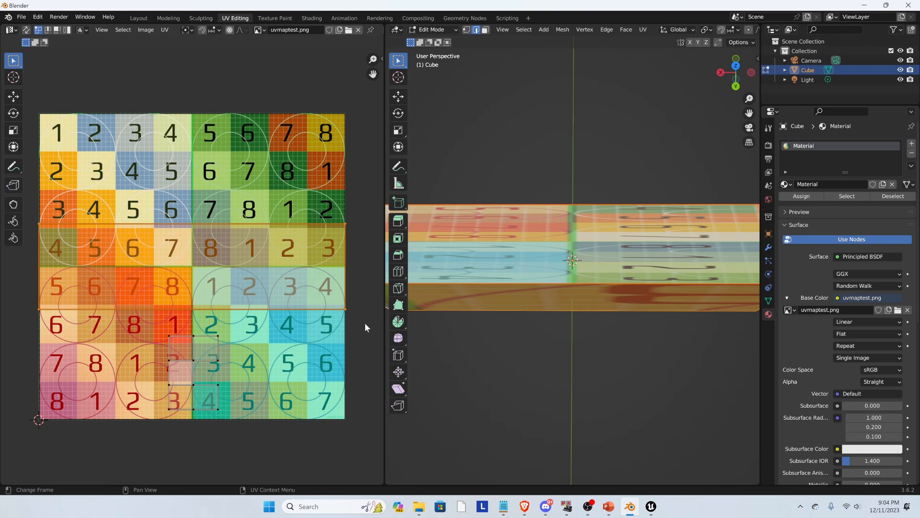
key("r")
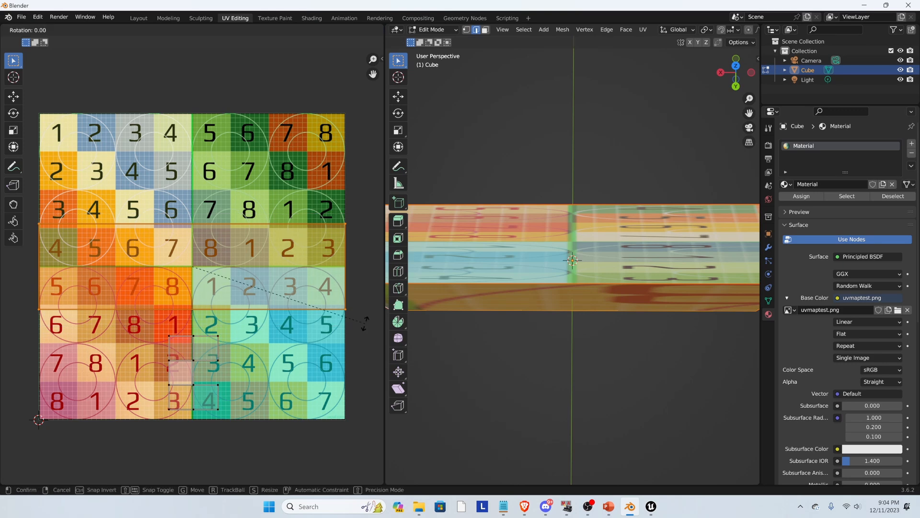
type("90")
key("Return")
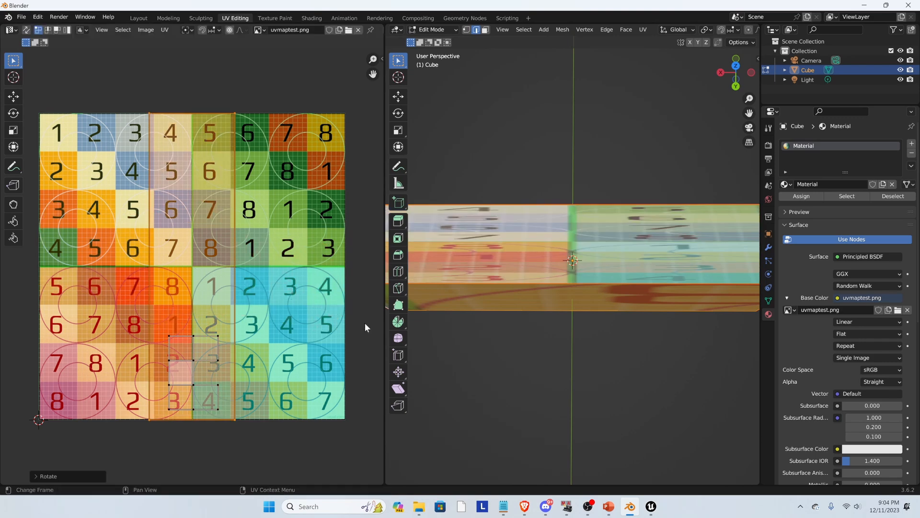
Step: Scale the rotated island to about 0.26 along Y and stretch it along X across most of the test image
key("s")
key("x")
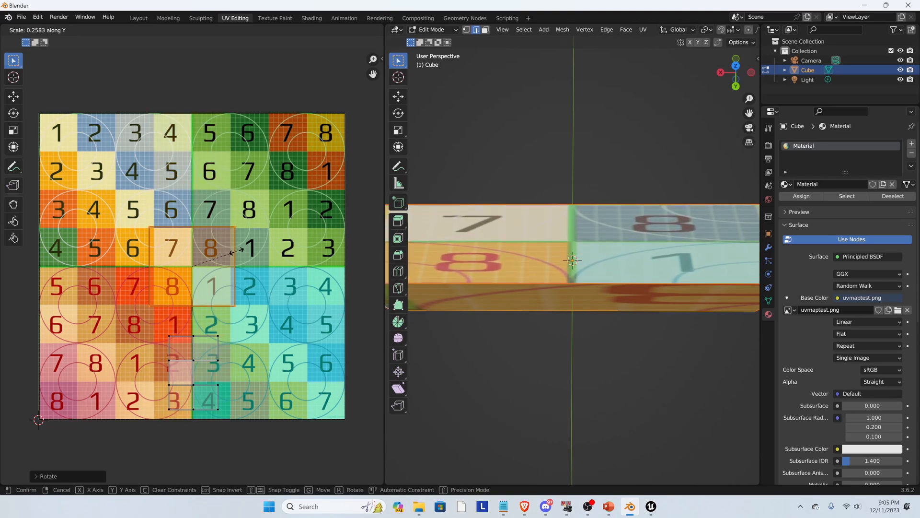
left_click(236, 250)
left_click_drag(137, 208, 270, 325)
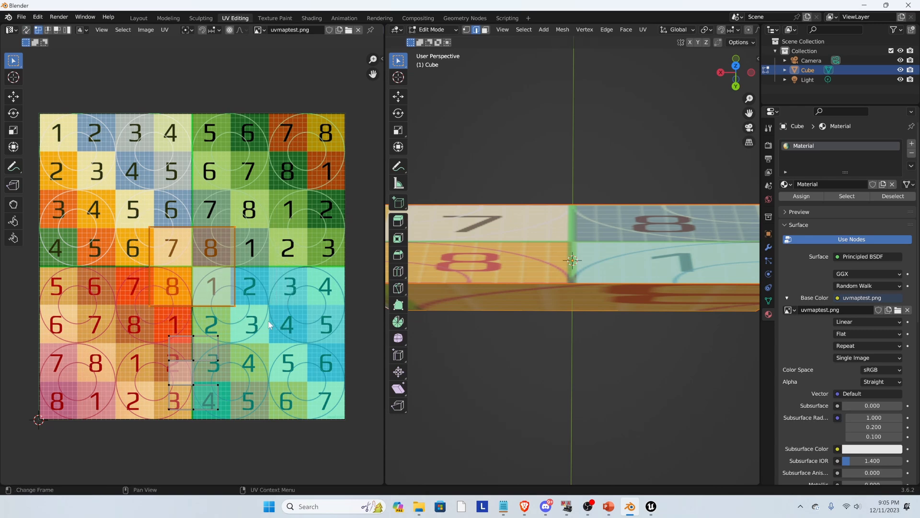
key("s")
key("x")
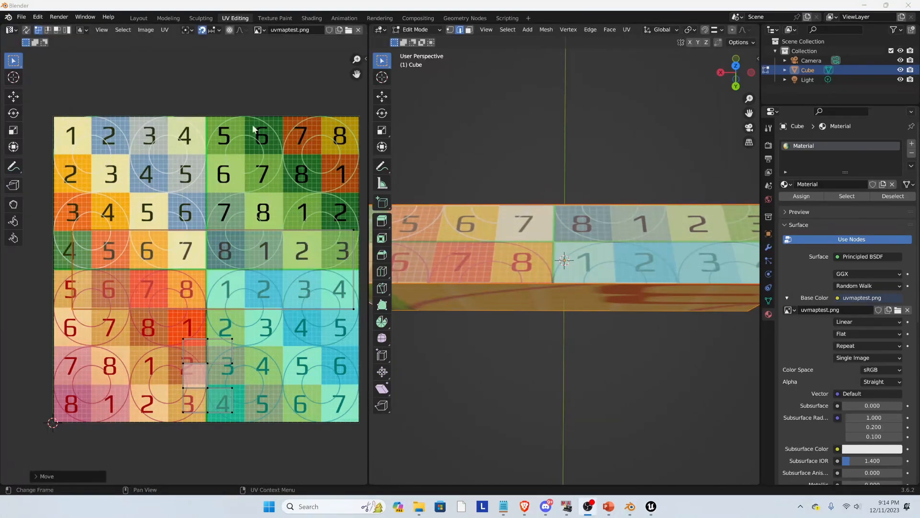
Step: Check the UV editor's snapping options and examine where the island's left edge sits on the test image
scroll(90, 206, "down", 2)
scroll(91, 209, "up", 2)
left_click(203, 30)
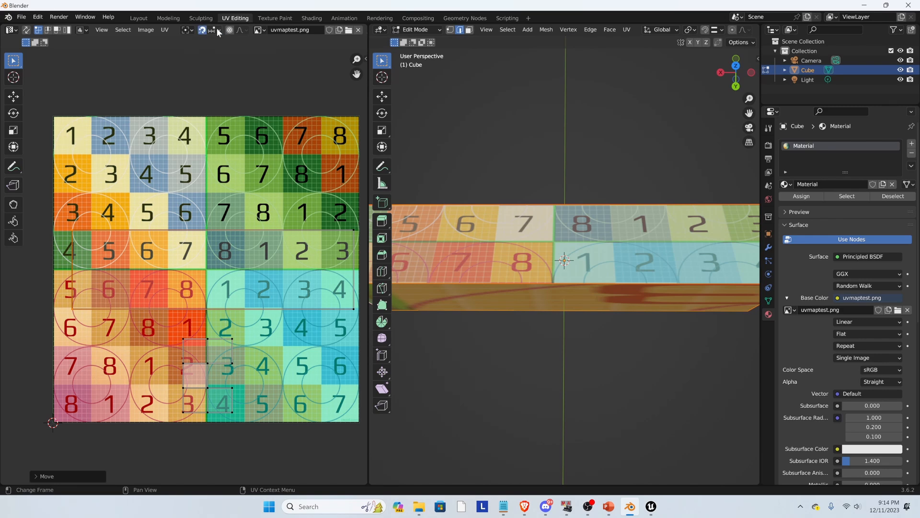
left_click(218, 28)
left_click(211, 29)
scroll(67, 226, "up", 3)
middle_click_drag(37, 189, 203, 140)
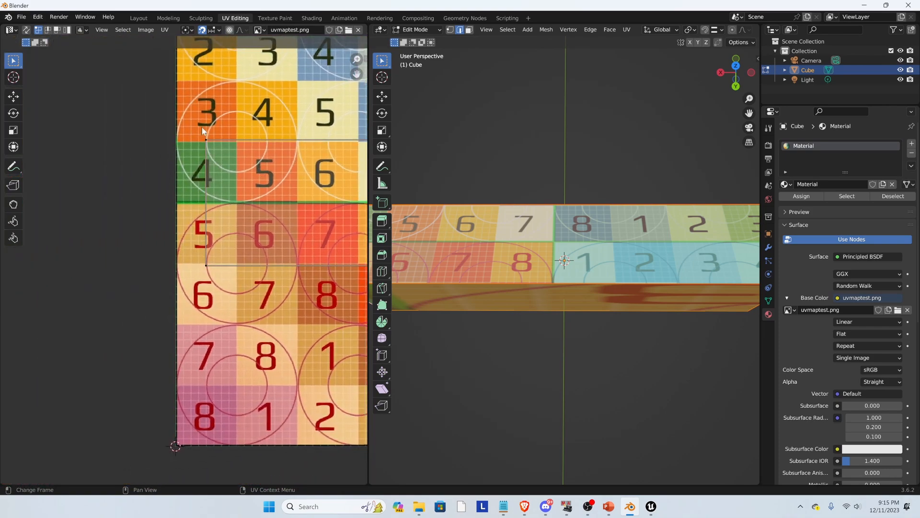
scroll(203, 139, "up", 1)
scroll(206, 139, "up", 1)
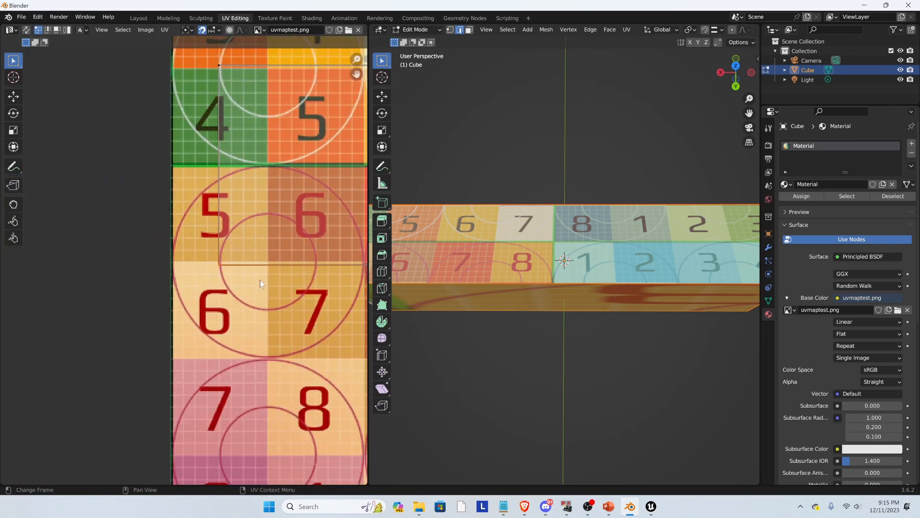
key("g")
key("x")
right_click(251, 115)
Step: Move the island's left edge along X to the left border of the test image
left_click_drag(199, 60, 352, 191)
key("g")
key("x")
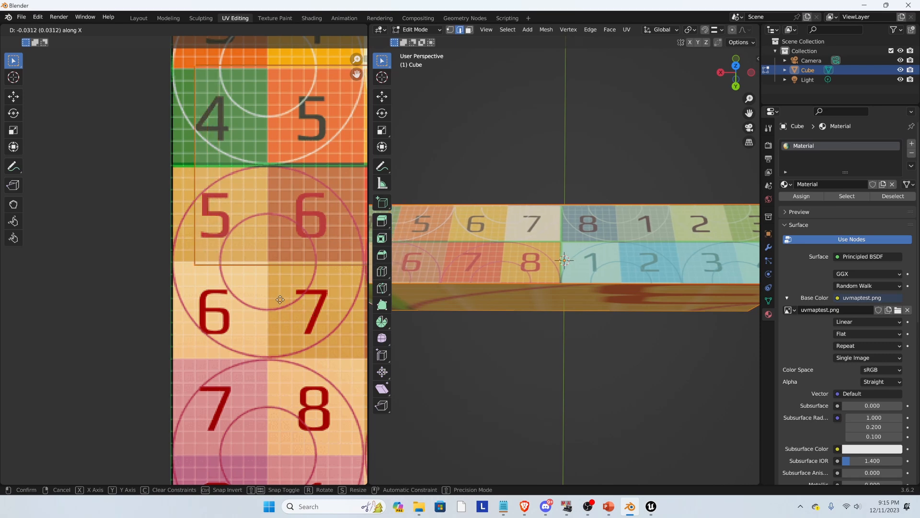
left_click(262, 305)
scroll(116, 254, "up", 8)
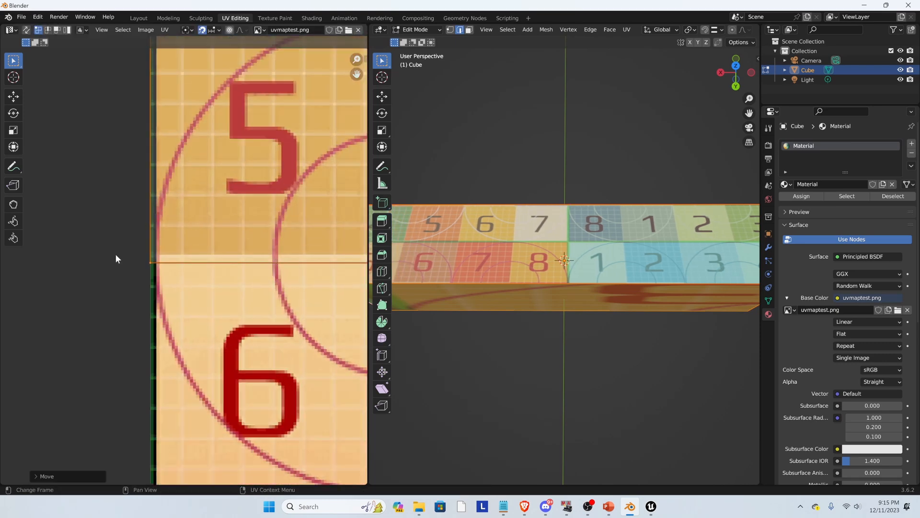
scroll(122, 283, "down", 10)
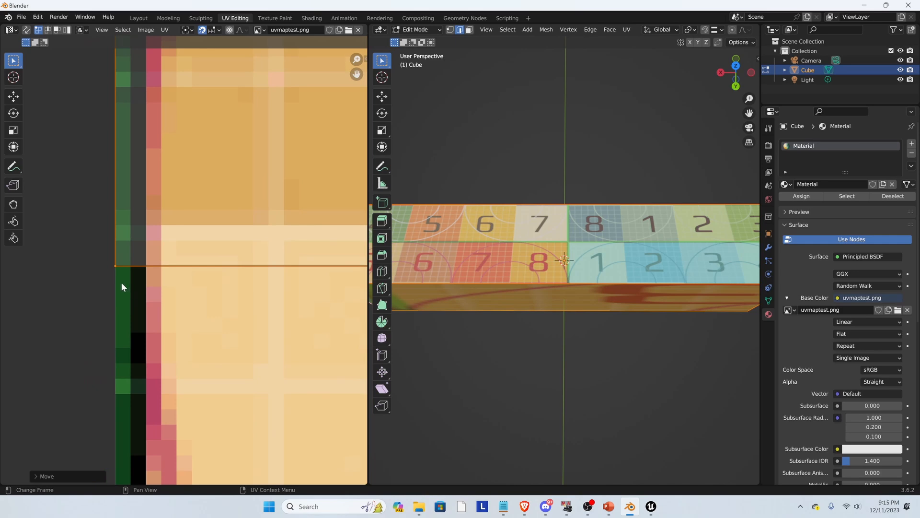
Step: Move the island's right edge along X to the right border of the test image
middle_click_drag(226, 250, 5, 275)
middle_click_drag(316, 240, 253, 237)
left_click_drag(249, 174, 300, 297)
key("g")
key("x")
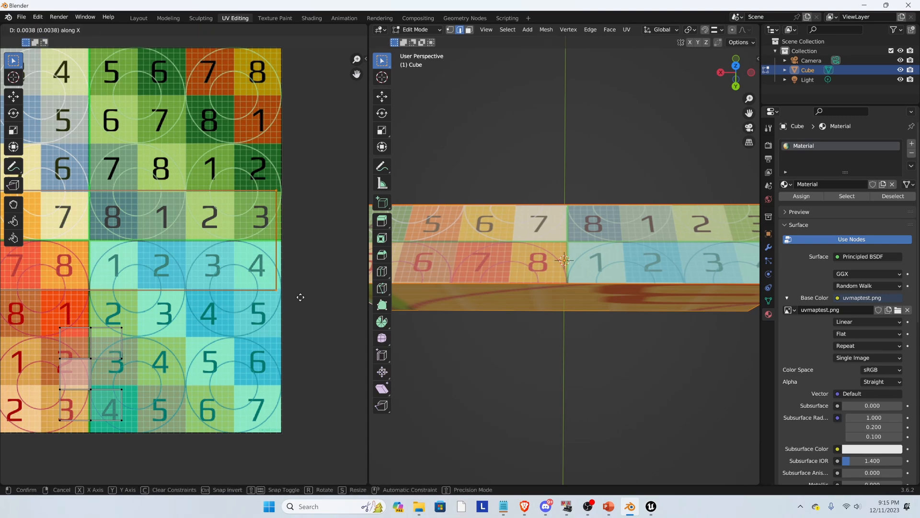
left_click(303, 296)
scroll(325, 283, "down", 3)
middle_click_drag(264, 316, 265, 295)
scroll(296, 311, "up", 2)
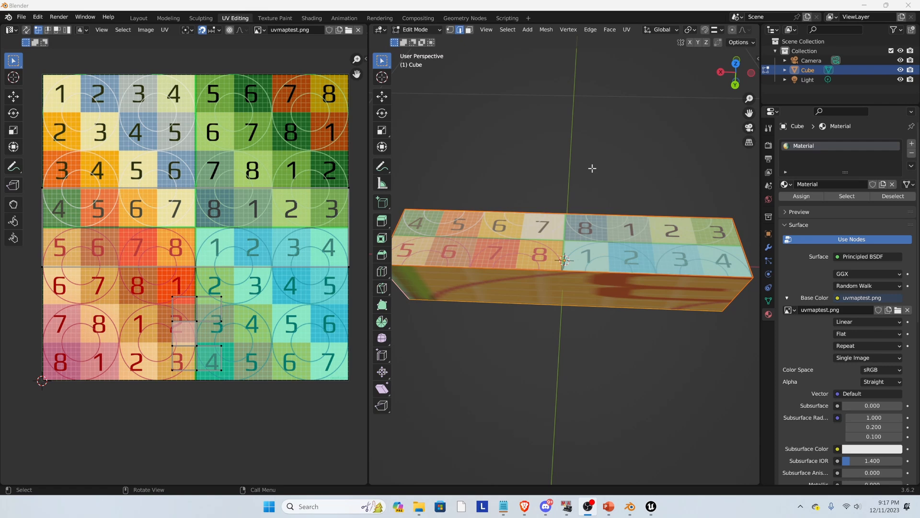
Step: Deselect the mesh and check the Cube in Object Mode before returning to Edit Mode
left_click(561, 177)
left_click(810, 60)
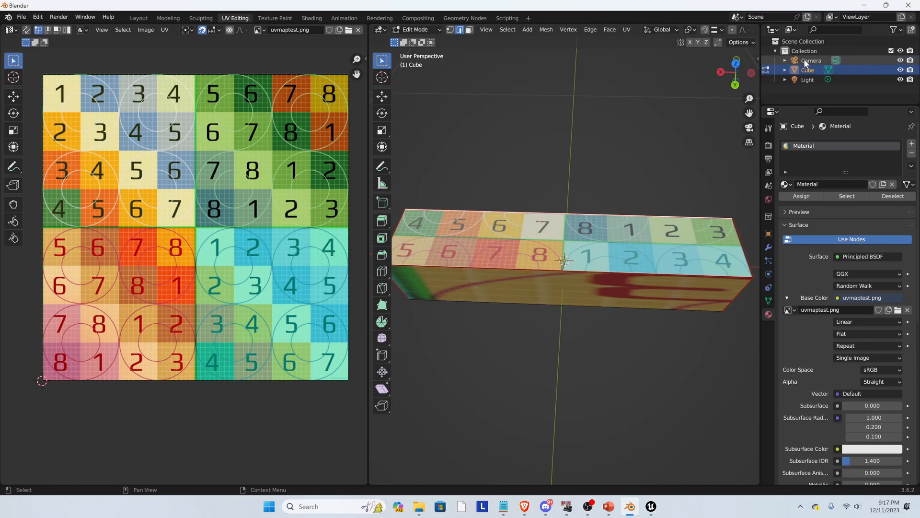
left_click(810, 70)
key("Tab")
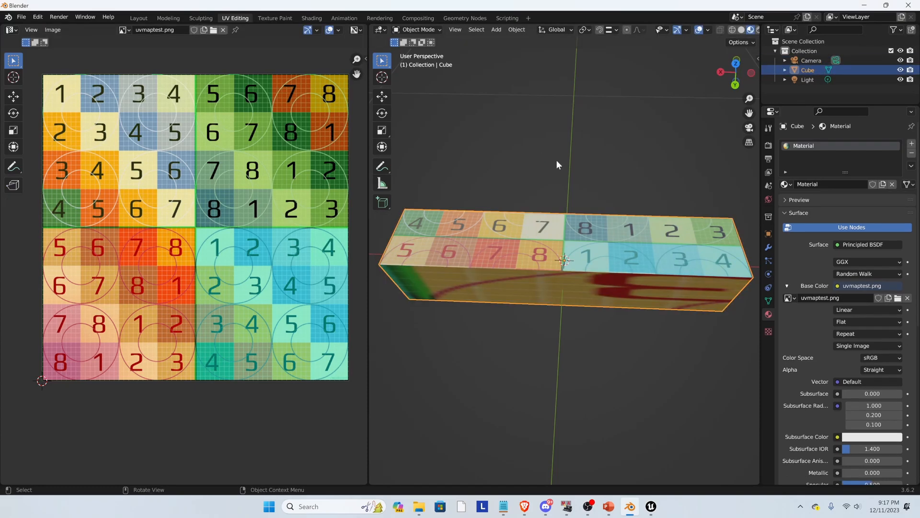
key("Tab")
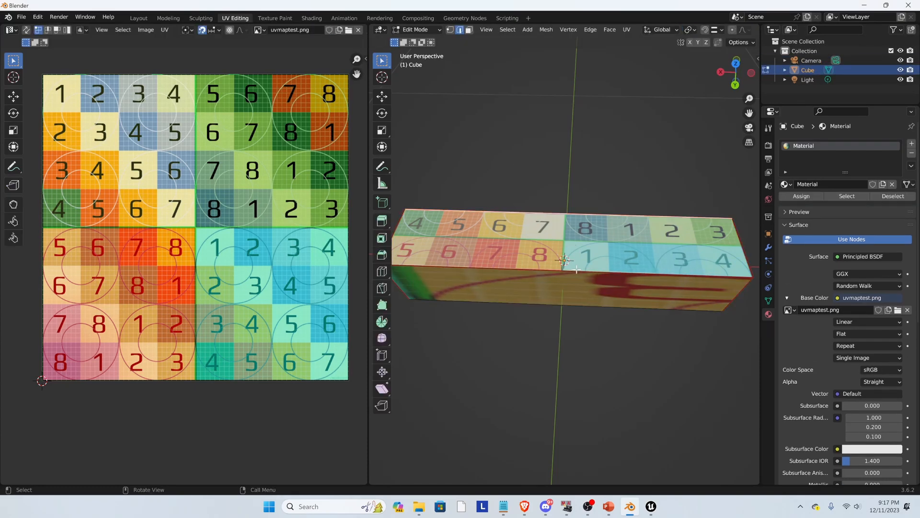
Step: In the Modeling workspace, add seven evenly spaced loop cuts across the block's length
left_click(168, 18)
scroll(326, 261, "up", 5)
scroll(335, 264, "up", 4)
middle_click_drag(335, 267, 368, 259)
scroll(367, 260, "up", 1)
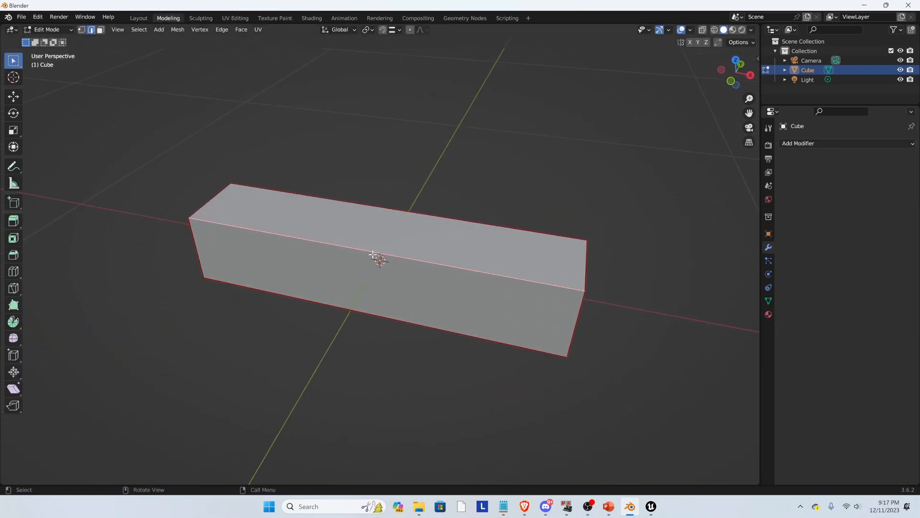
middle_click_drag(483, 206, 430, 205)
key("ctrl")
key("ctrl+r")
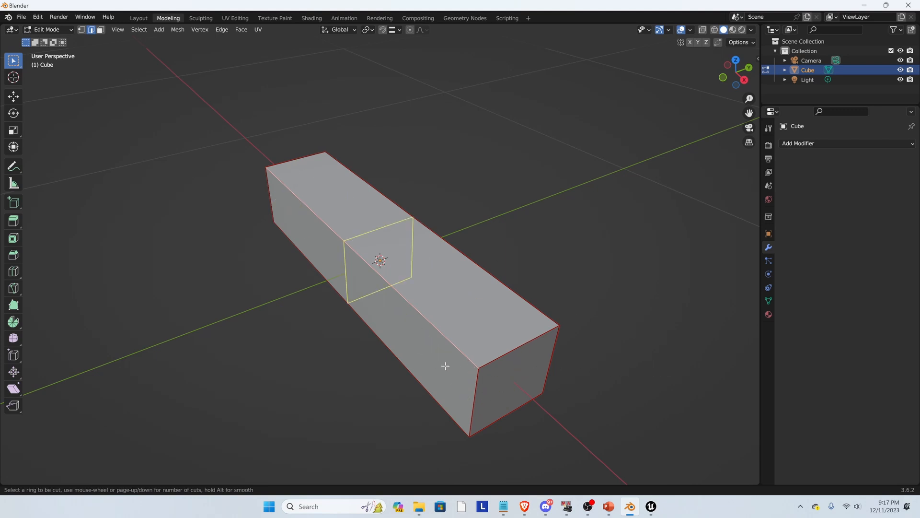
scroll(397, 219, "up", 6)
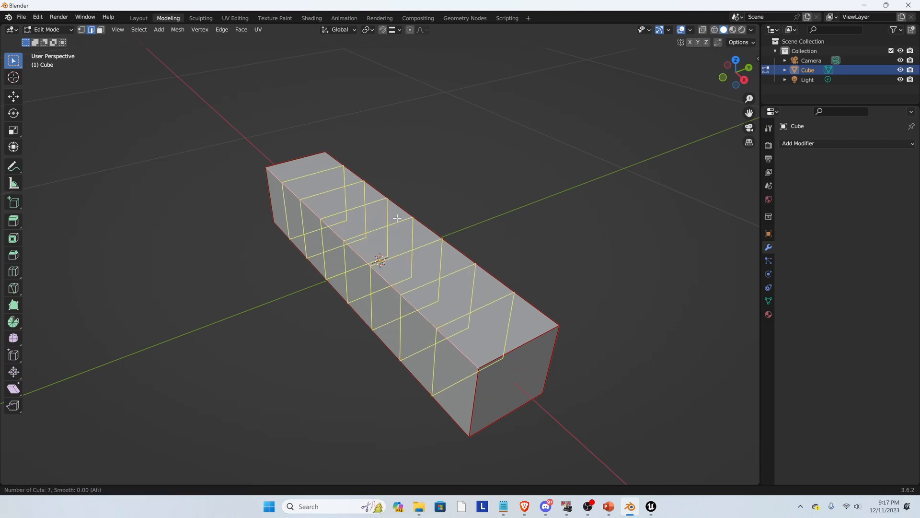
left_click(397, 218)
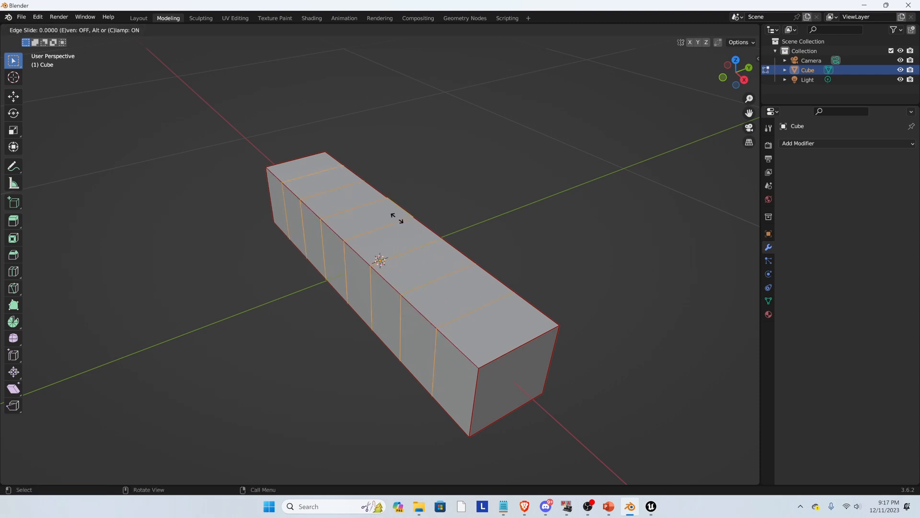
left_click(364, 238)
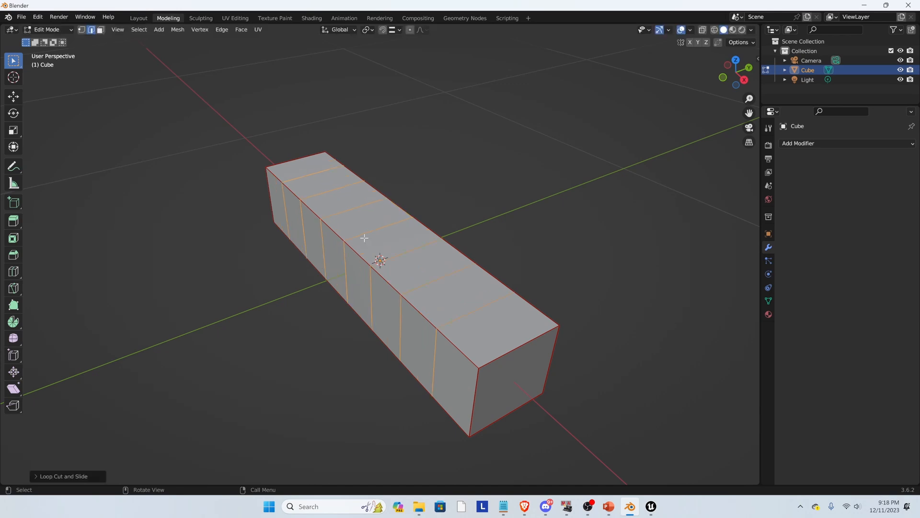
Step: Select the middle cut edge on the block's top face and try to unwrap it
left_click(382, 244)
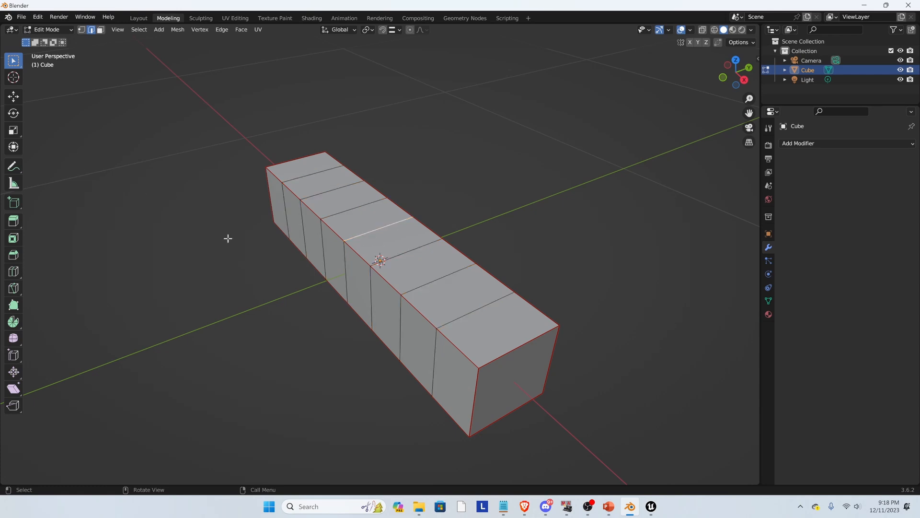
middle_click_drag(365, 257, 193, 90)
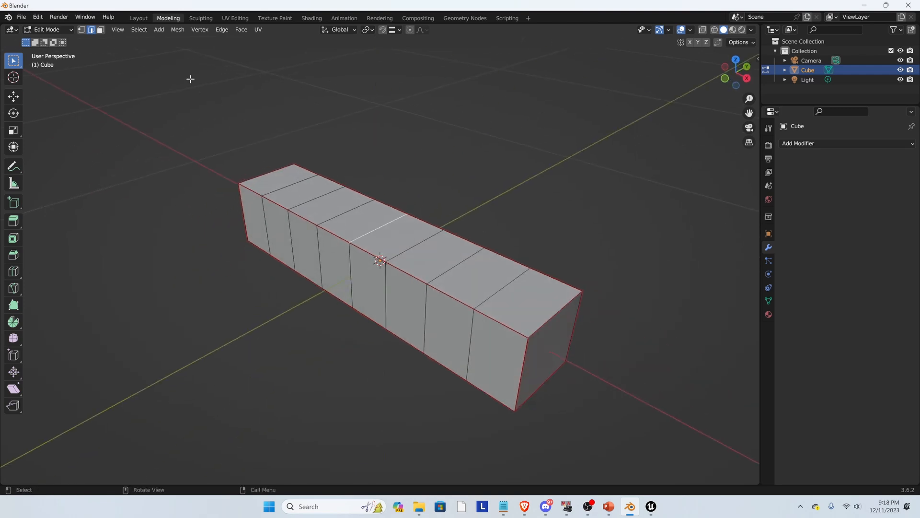
left_click(258, 30)
left_click(271, 41)
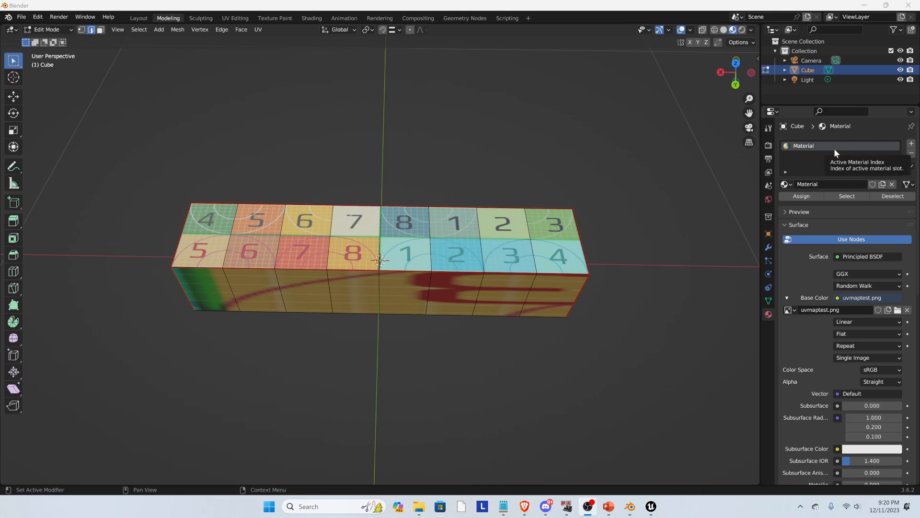
Step: Remove uvmaptest.png from the material and disconnect the Image Texture from its Base Color
left_click(908, 310)
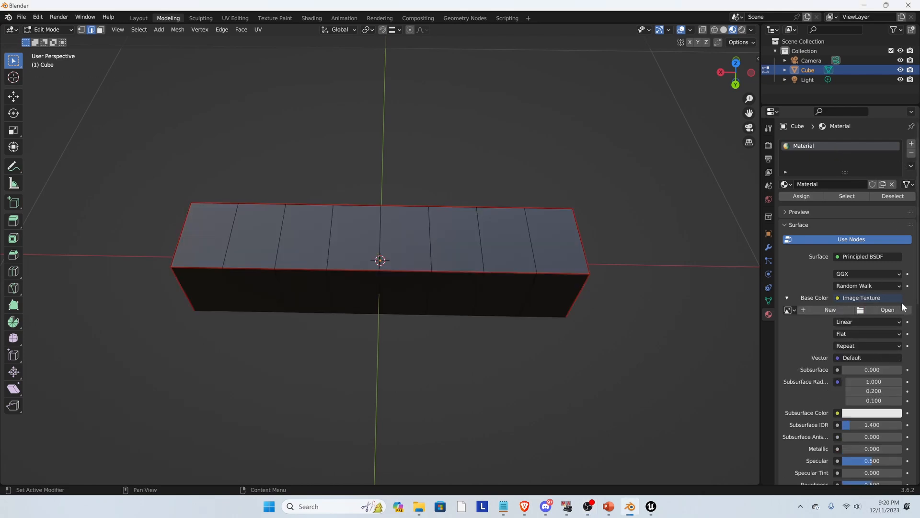
left_click(891, 298)
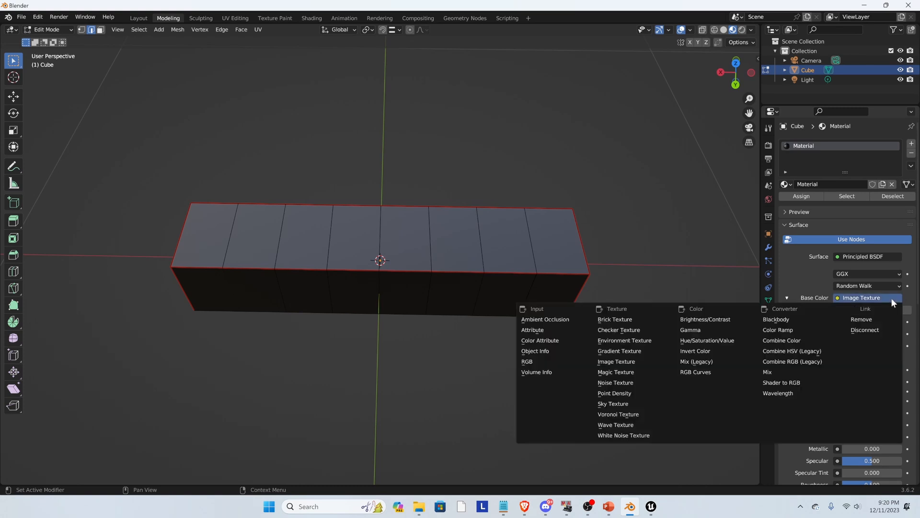
left_click(875, 330)
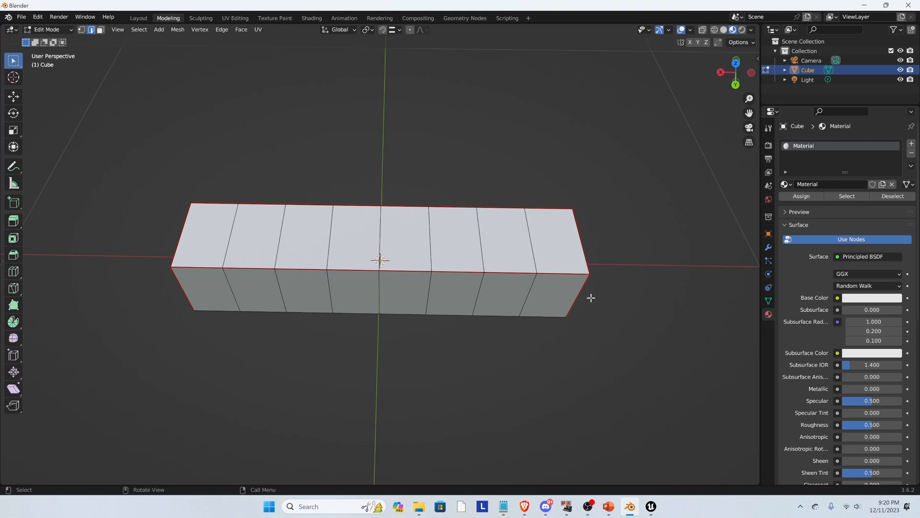
Step: With the whole block selected, rename its material Black and set the Base Color to black
key("z")
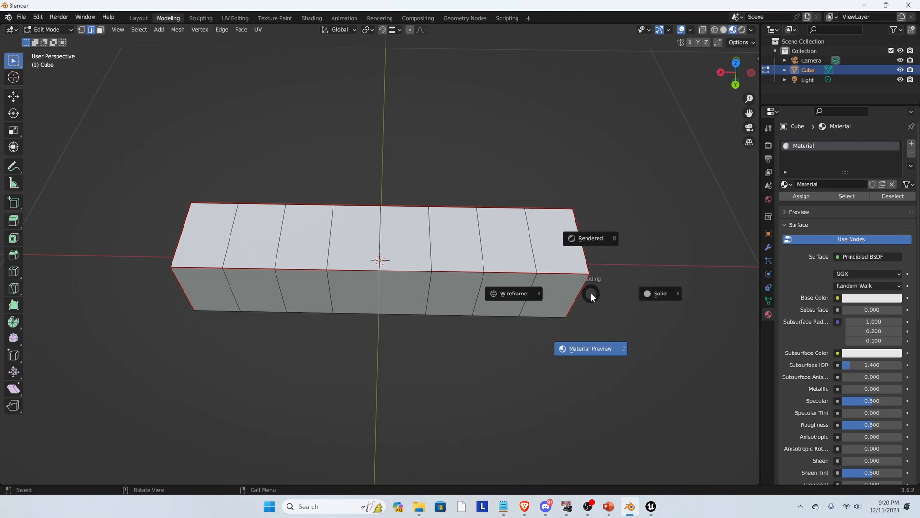
left_click(591, 293)
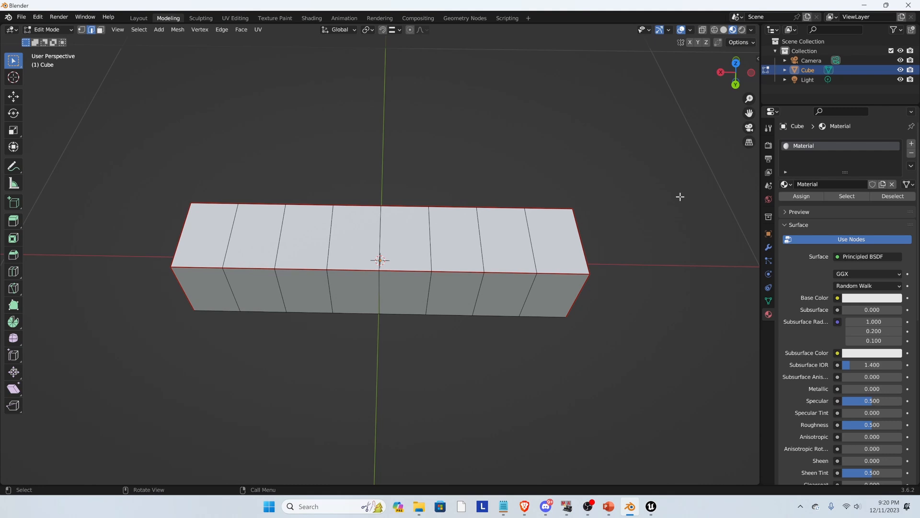
key("a")
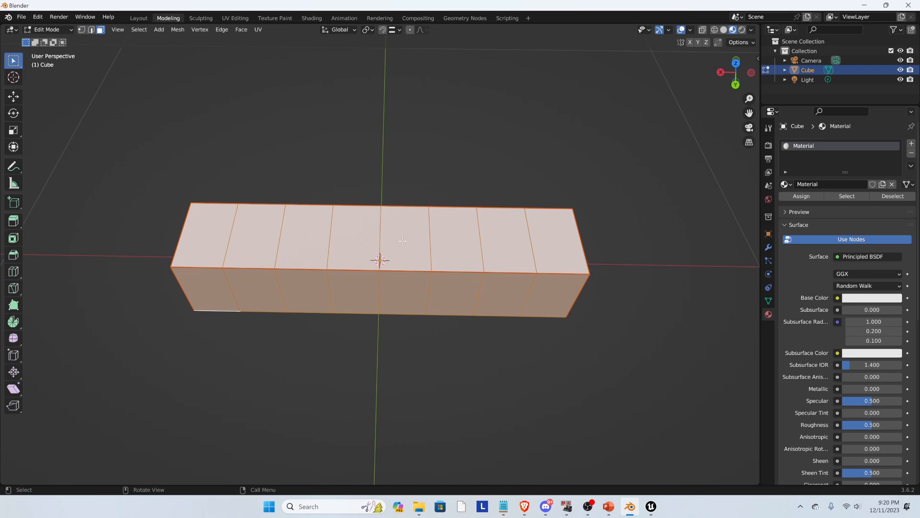
middle_click_drag(671, 331, 703, 242)
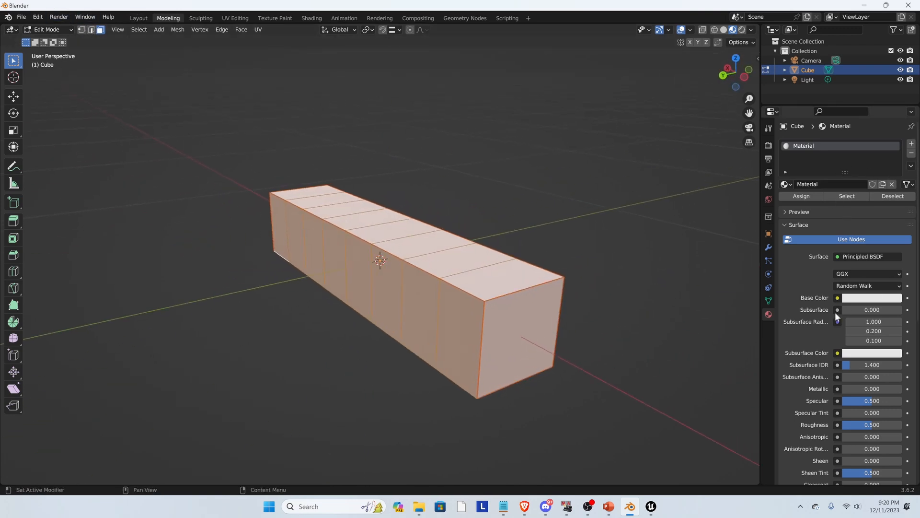
double_click(826, 145)
type("Bl")
key("Return")
left_click(867, 299)
left_click_drag(894, 166, 895, 231)
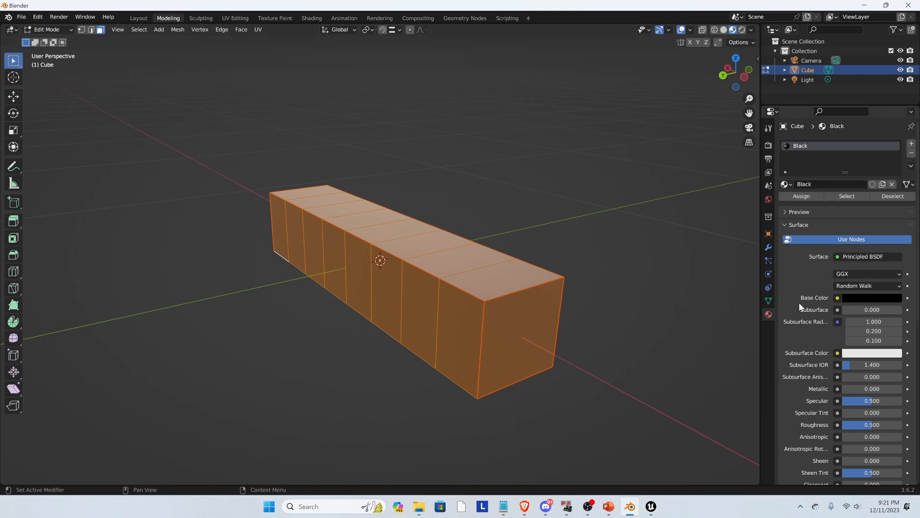
Step: Assign the Black material to all of the block's faces and clear the selection
scroll(815, 311, "down", 5)
scroll(815, 269, "up", 5)
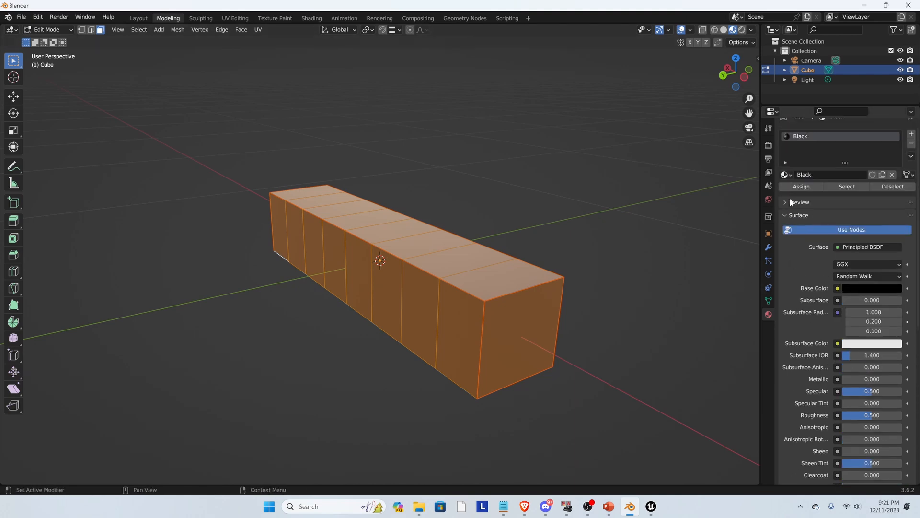
left_click(798, 185)
middle_click_drag(254, 268, 349, 250)
left_click(269, 184)
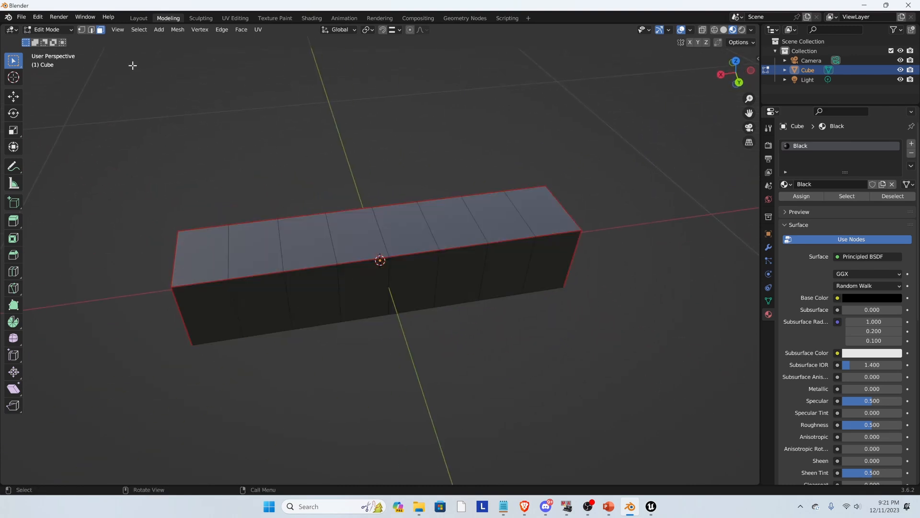
Step: Select the end face on the block's top and add a second material slot with a new material
left_click(208, 260)
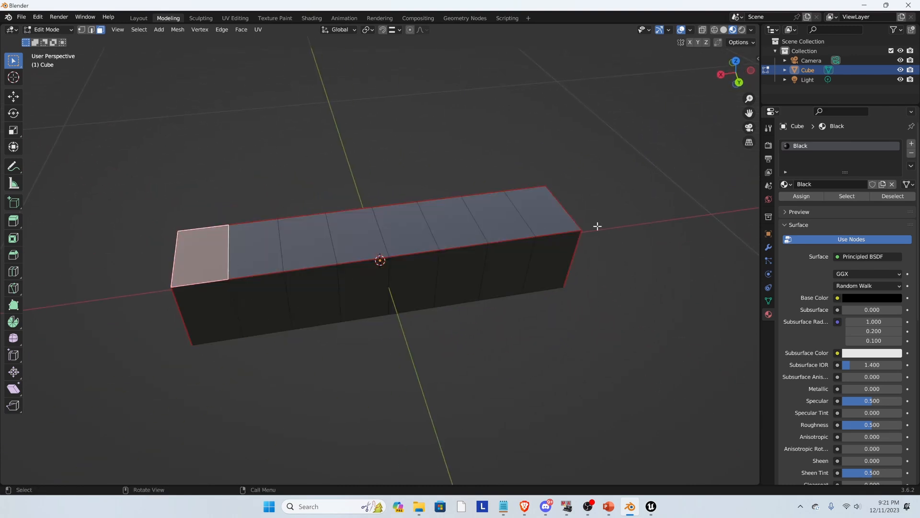
left_click(912, 144)
left_click(826, 202)
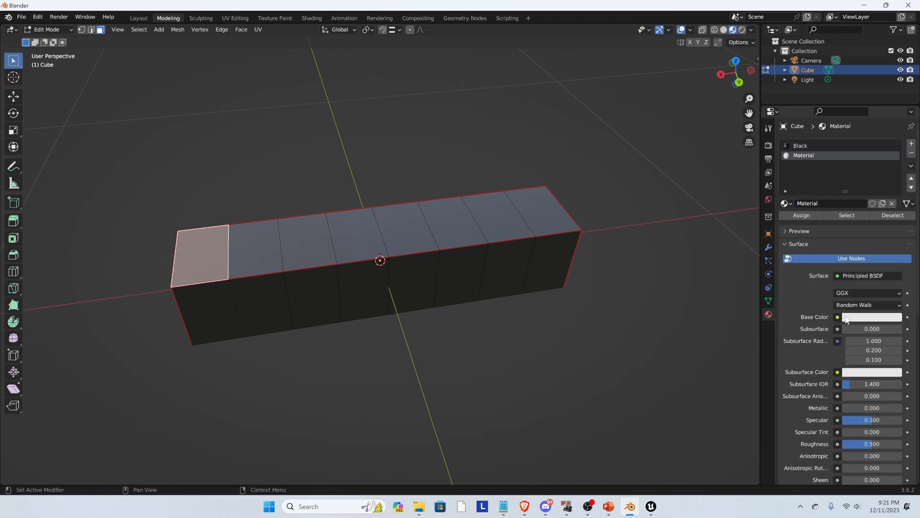
Step: Set the new material's Emission color to full white
scroll(858, 316, "down", 10)
scroll(870, 333, "down", 4)
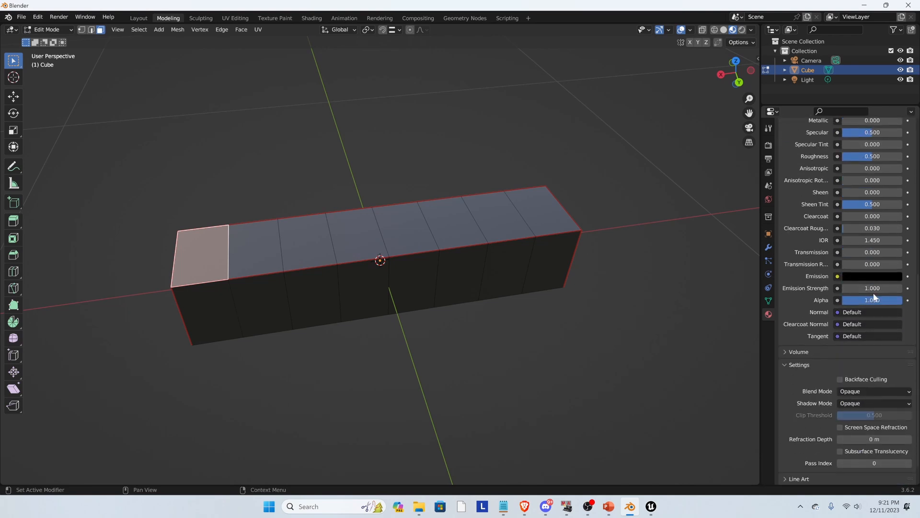
left_click(875, 277)
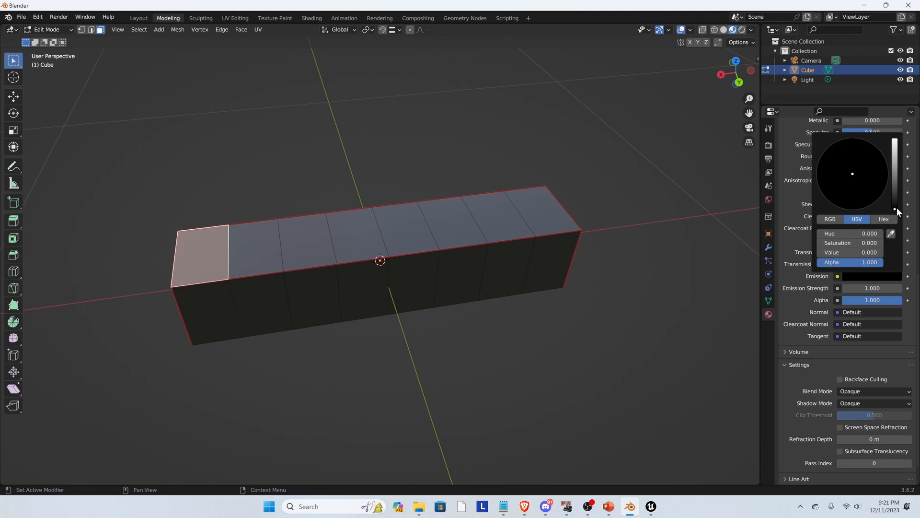
left_click_drag(896, 208, 895, 140)
Step: Assign the white emissive material to the selected end face on the block's top
scroll(713, 293, "up", 1)
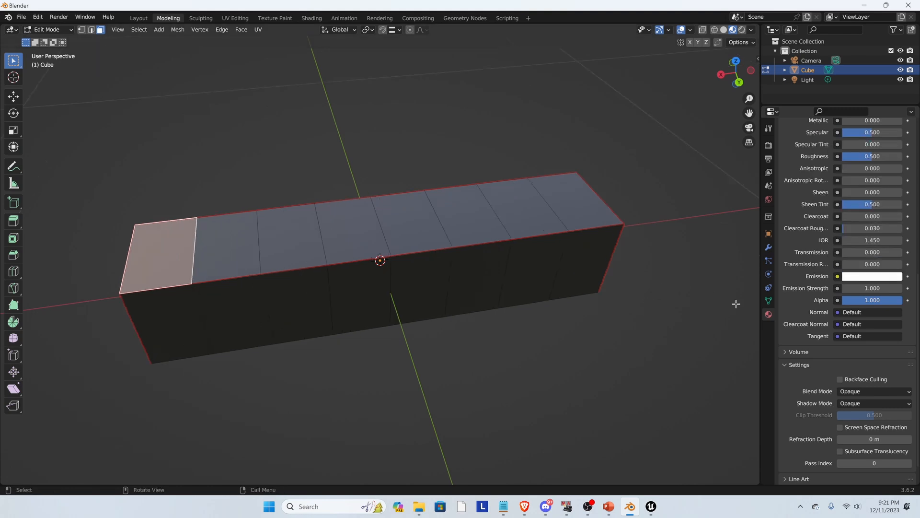
scroll(713, 293, "up", 1)
scroll(804, 349, "up", 10)
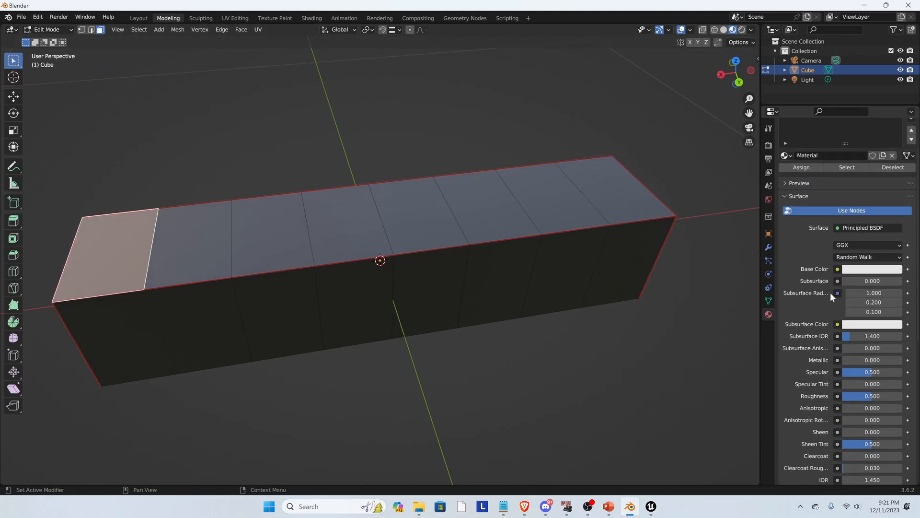
scroll(833, 311, "up", 3)
left_click(809, 216)
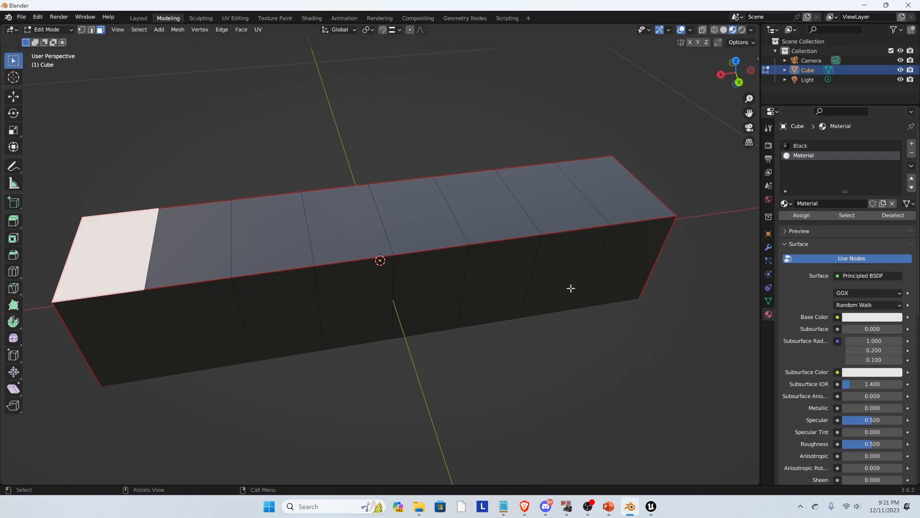
scroll(569, 288, "down", 4)
middle_click_drag(515, 304, 424, 278)
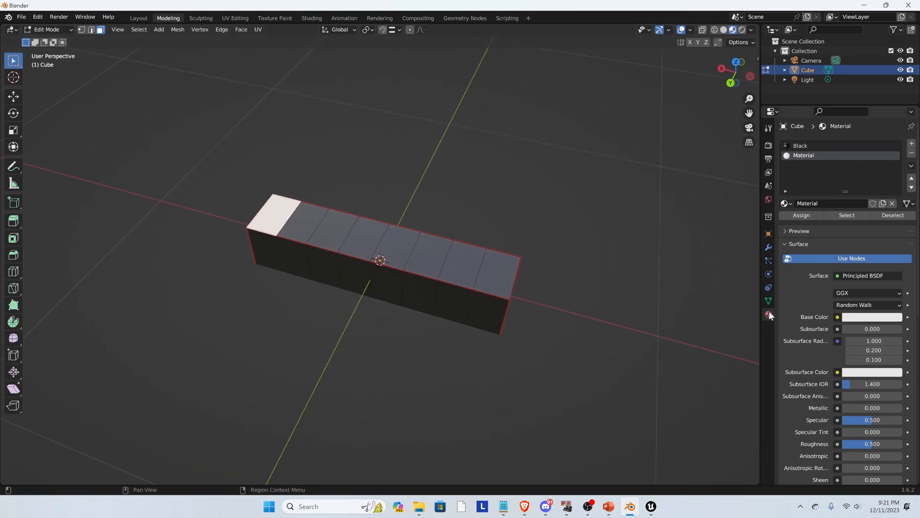
Step: Change the scene's render engine to Cycles
left_click(769, 145)
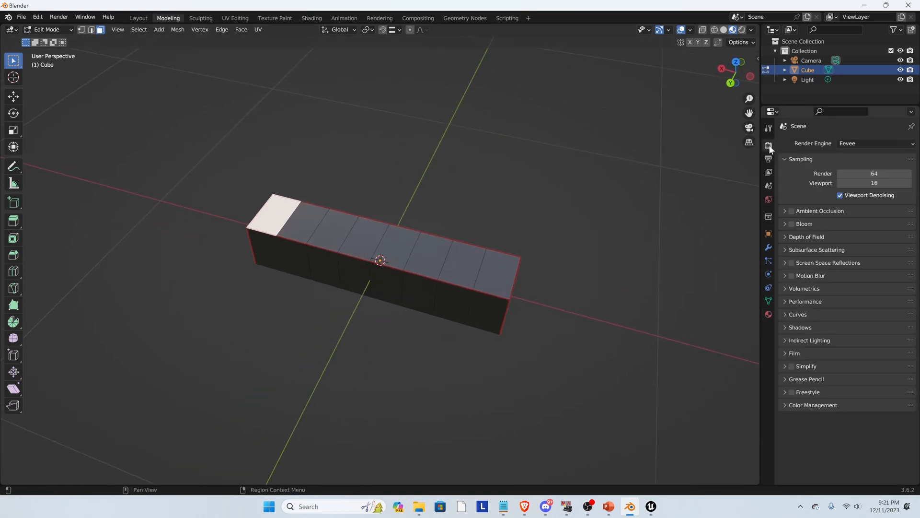
scroll(425, 285, "up", 3)
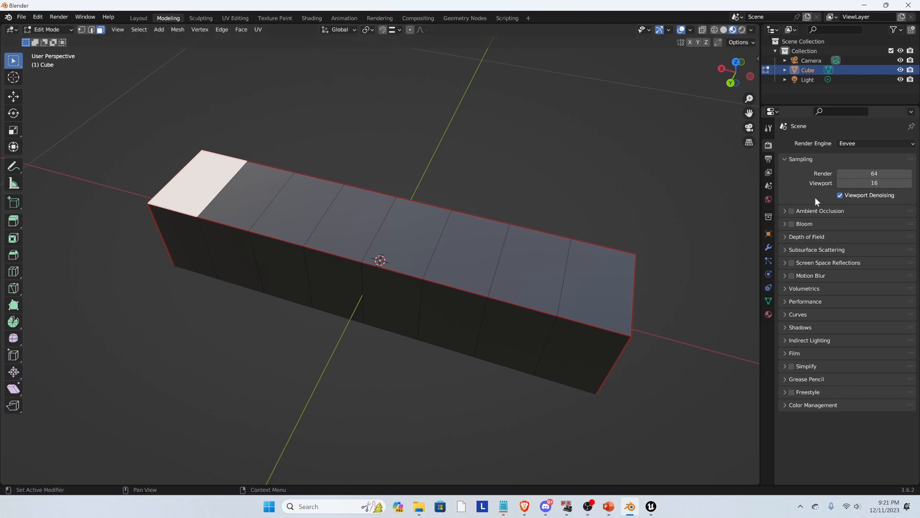
left_click(854, 141)
left_click(858, 175)
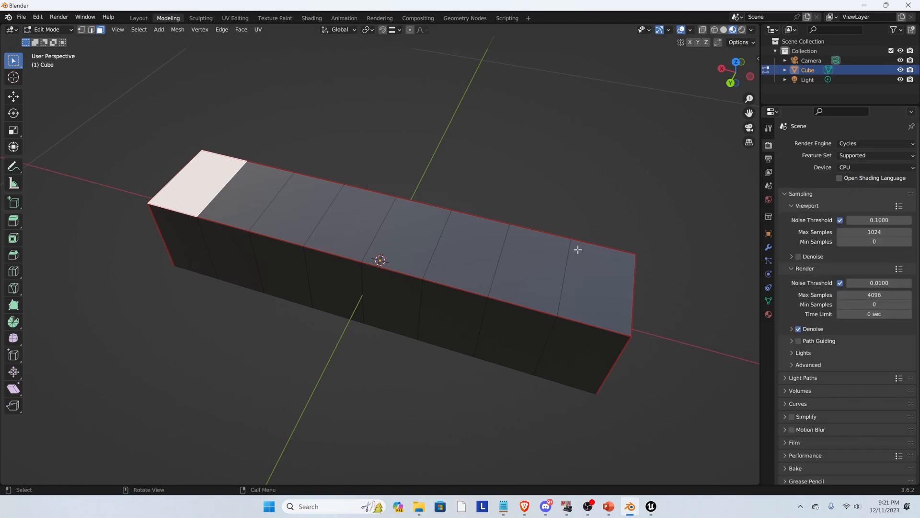
scroll(404, 292, "down", 2)
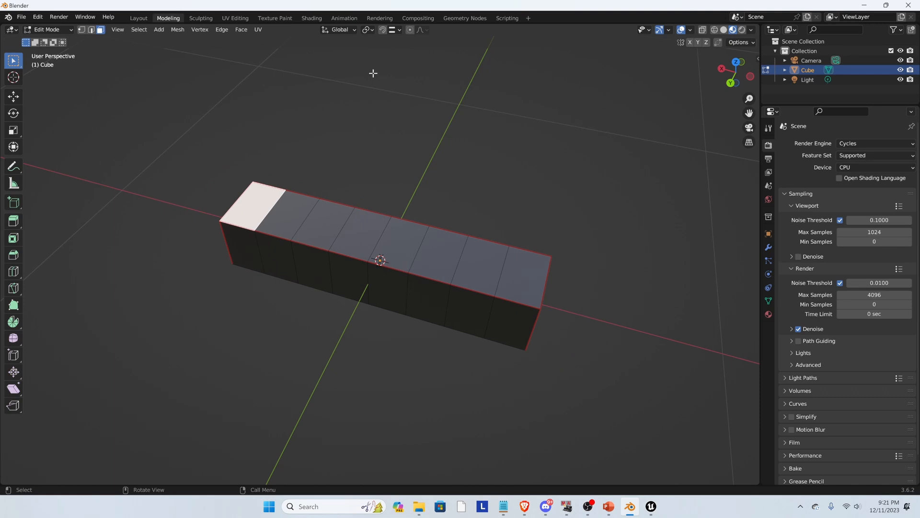
Step: In the Shading workspace, add an unconnected Image Texture node beside the Principled BSDF of the Cube's second material
left_click(315, 19)
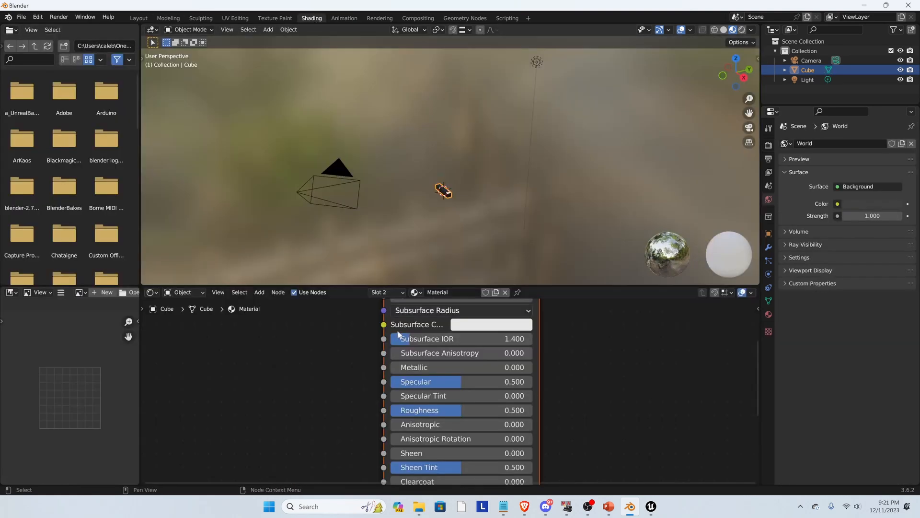
scroll(412, 389, "up", 1)
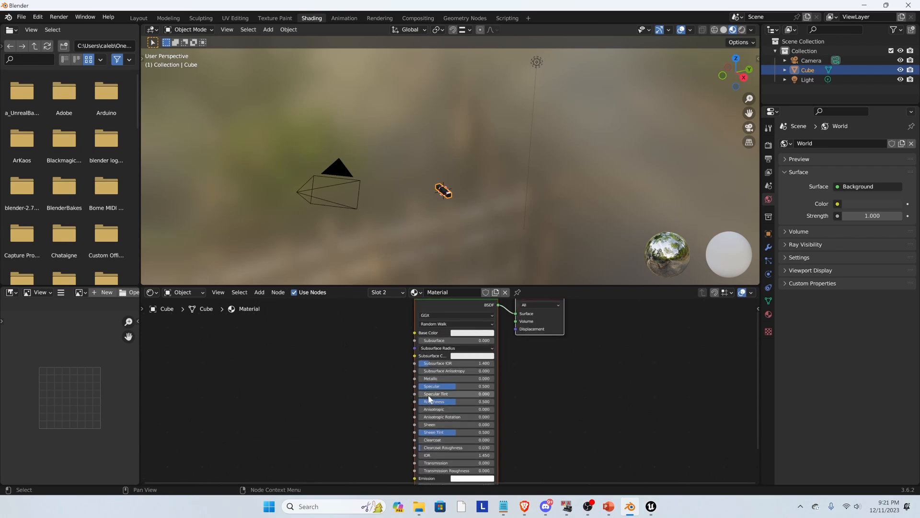
left_click(768, 314)
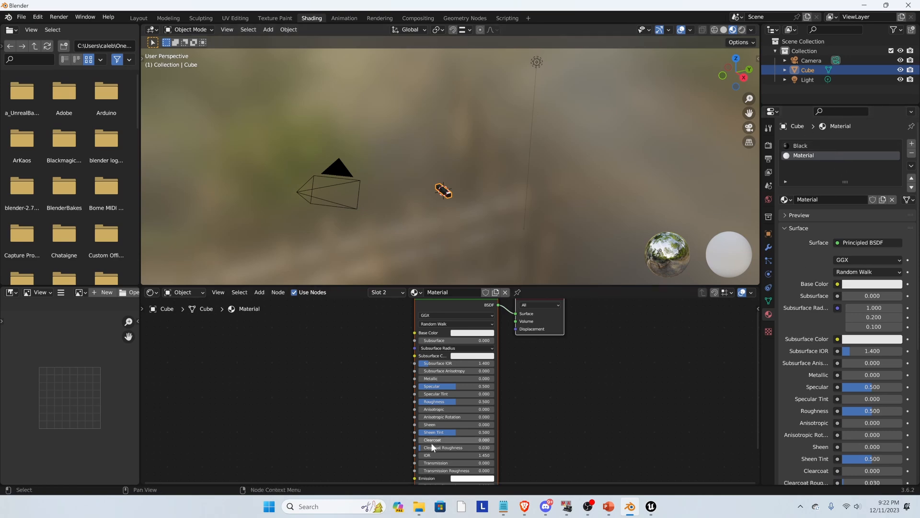
left_click(278, 292)
left_click(259, 292)
left_click(273, 304)
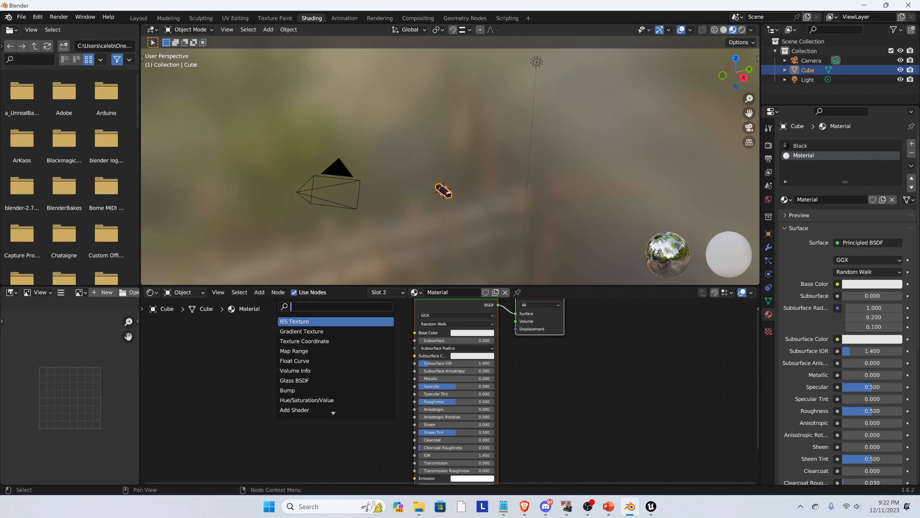
type("image")
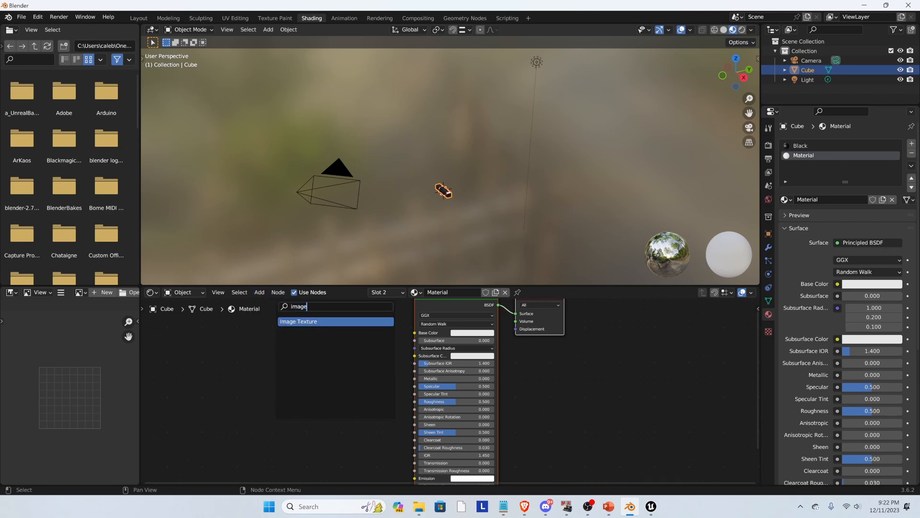
key("Return")
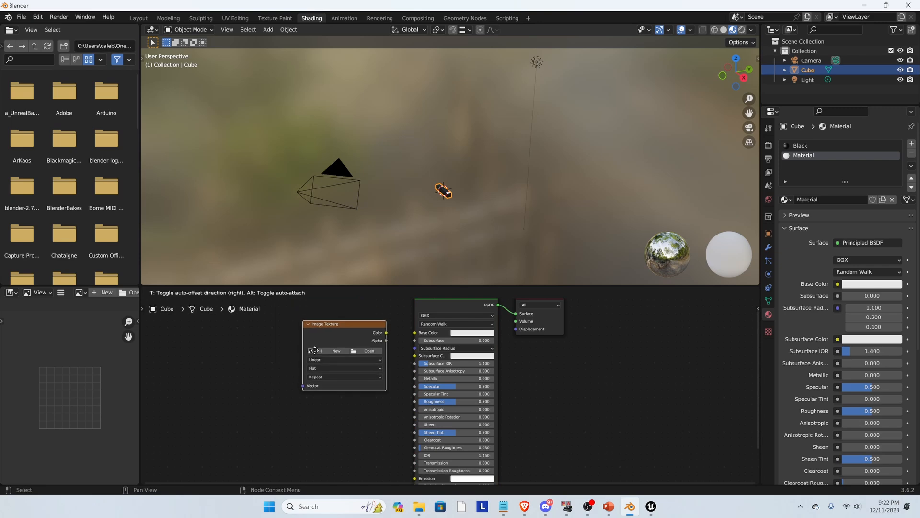
left_click(314, 356)
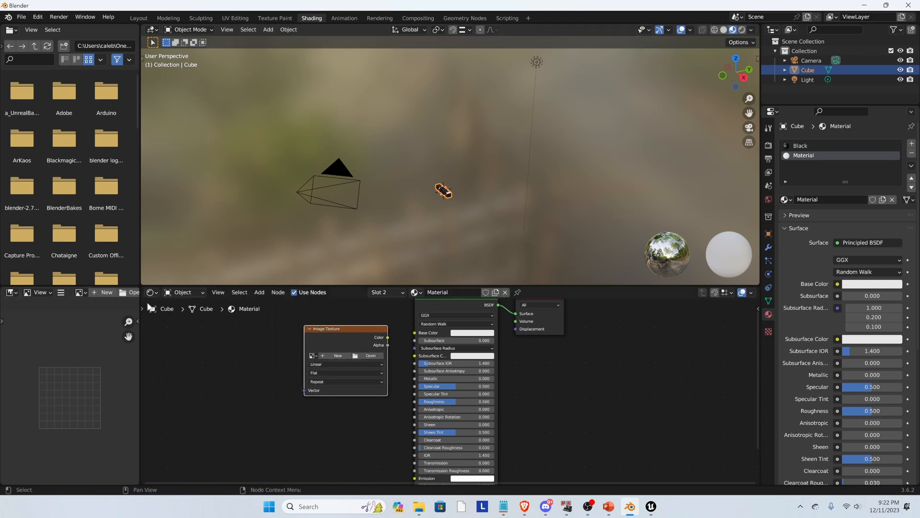
Step: Widen the Image Editor and create a blank 1024 x 1024 px image named Bake without alpha
left_click_drag(139, 279, 226, 280)
scroll(116, 384, "up", 3)
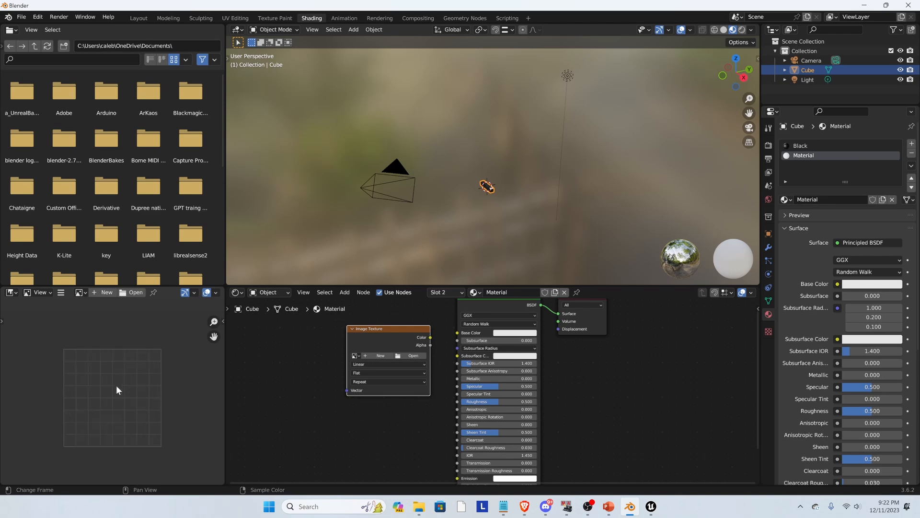
left_click(99, 291)
left_click(129, 309)
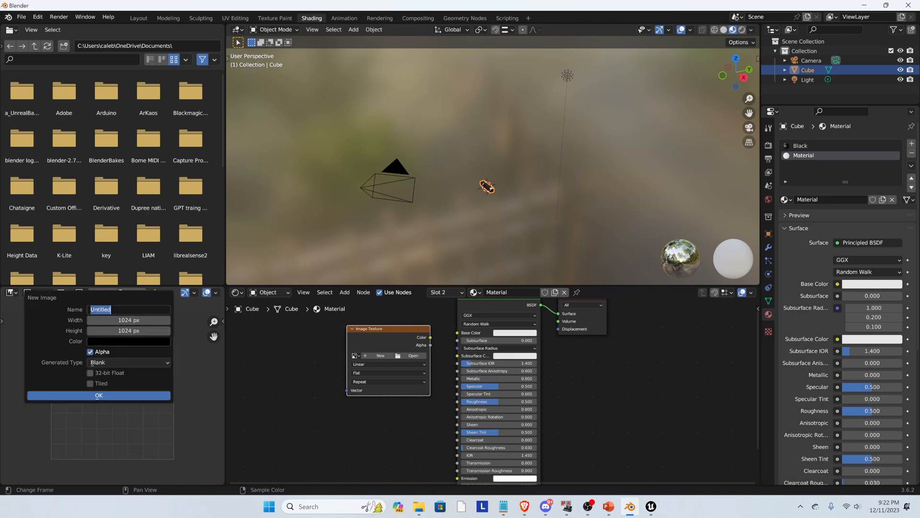
type("Bake")
key("Return")
left_click(91, 352)
left_click(130, 392)
scroll(122, 393, "down", 3)
scroll(122, 393, "up", 4)
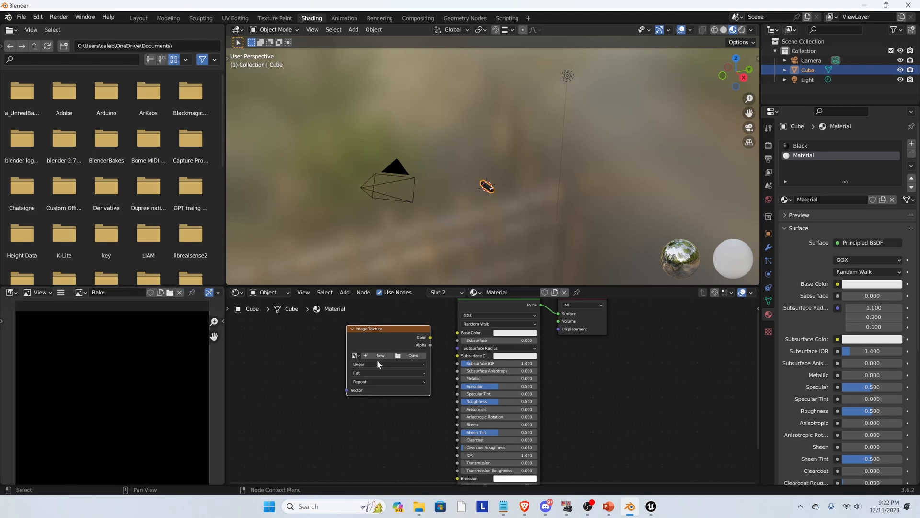
Step: Load the Bake image into the new Image Texture node
left_click(355, 356)
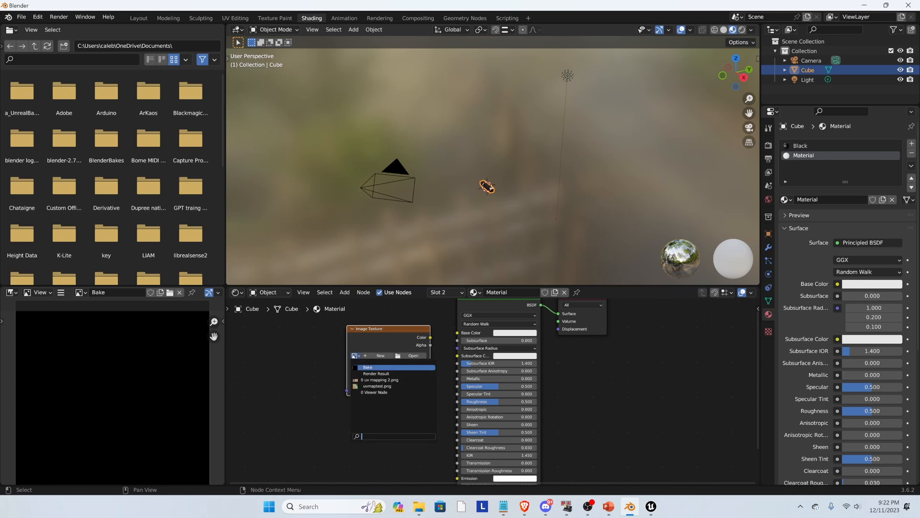
left_click(378, 367)
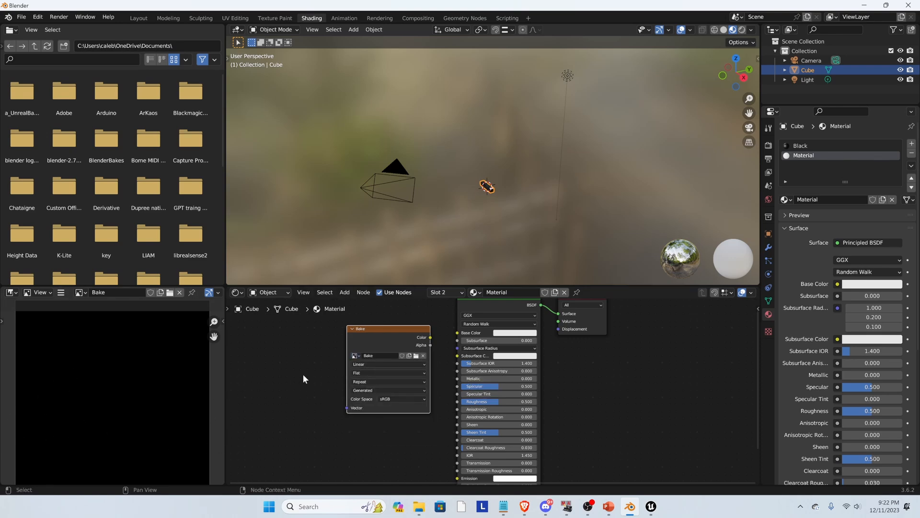
scroll(351, 366, "down", 2)
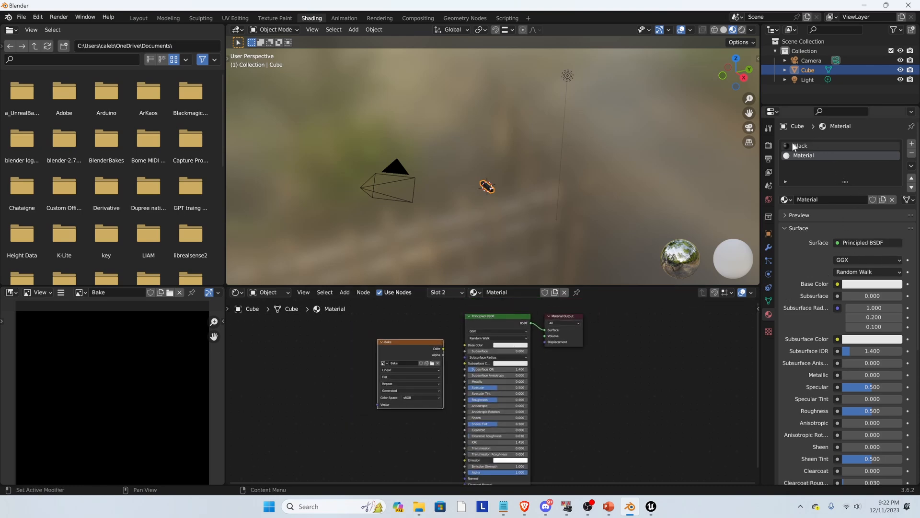
Step: Expand the Bake settings in the scene's Cycles render properties
left_click(768, 145)
scroll(480, 240, "up", 5)
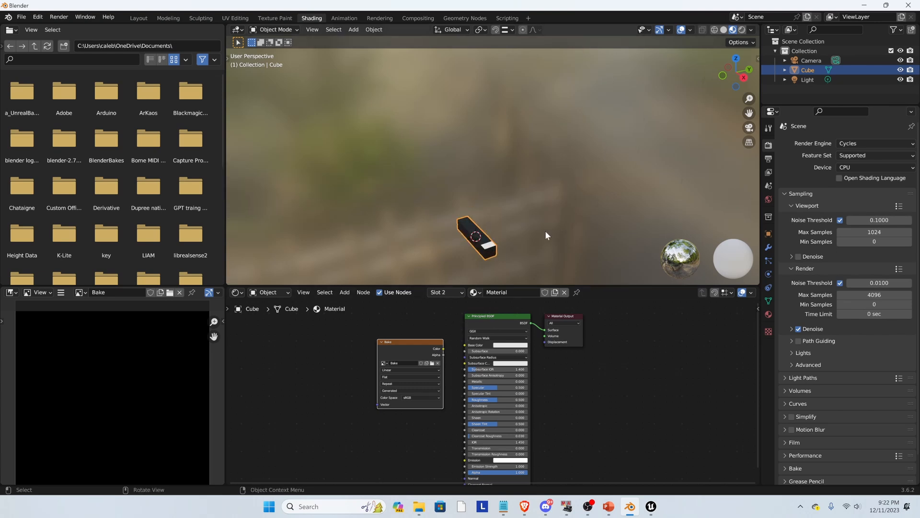
scroll(856, 276, "down", 2)
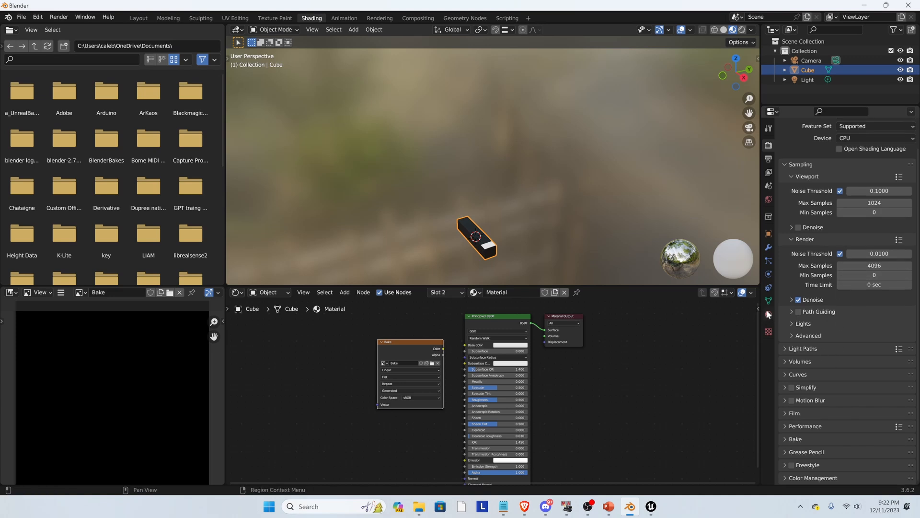
left_click(787, 439)
scroll(827, 410, "down", 10)
scroll(834, 400, "down", 3)
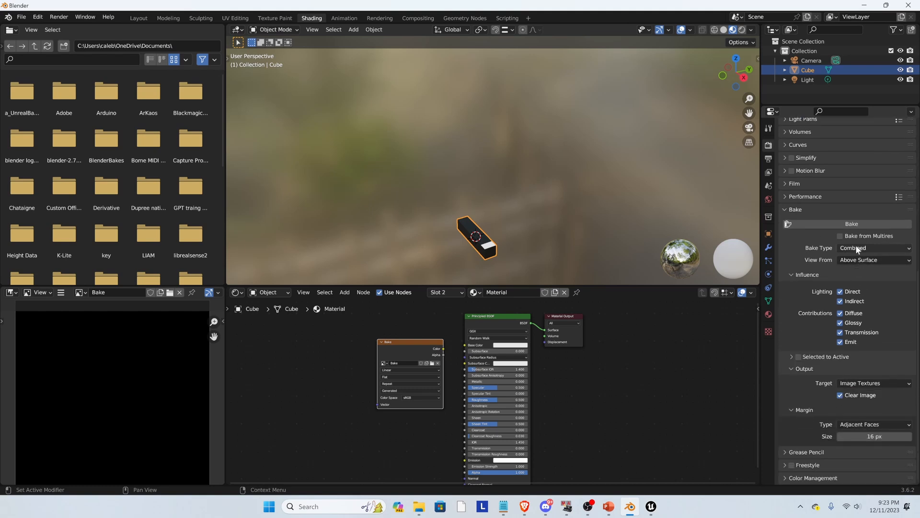
Step: Set the maximum render samples to 16 in the Cycles render sampling settings
scroll(813, 243, "up", 11)
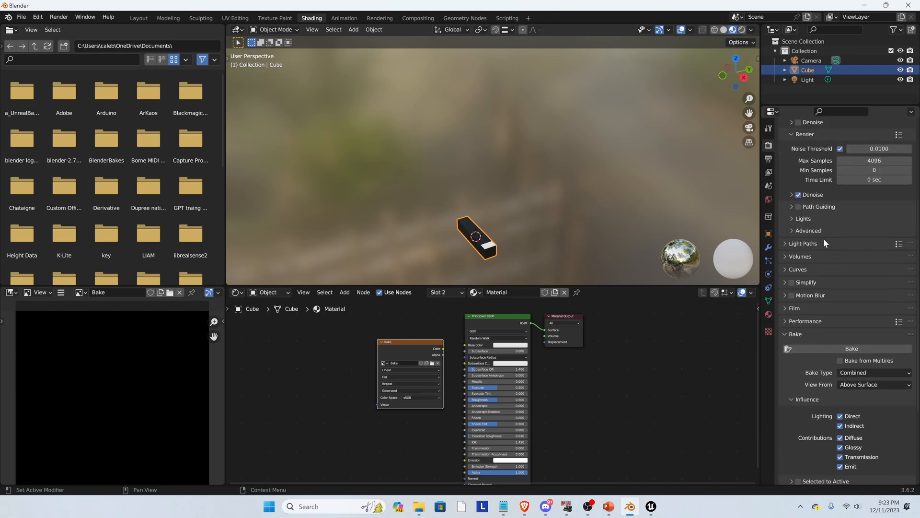
scroll(824, 237, "up", 2)
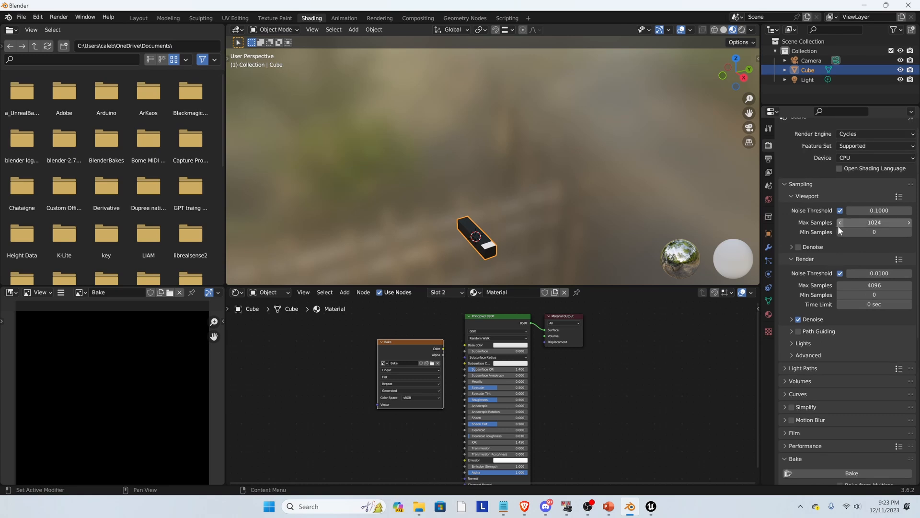
left_click(867, 285)
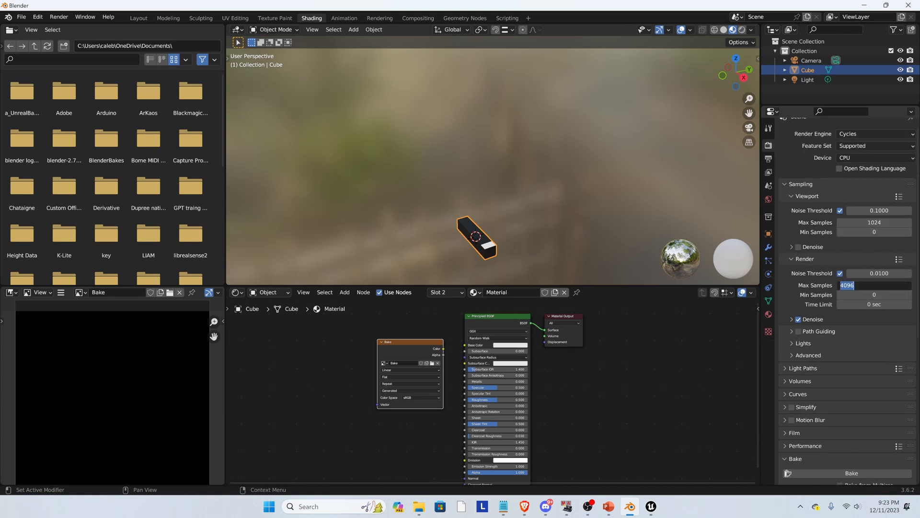
type("16")
key("Return")
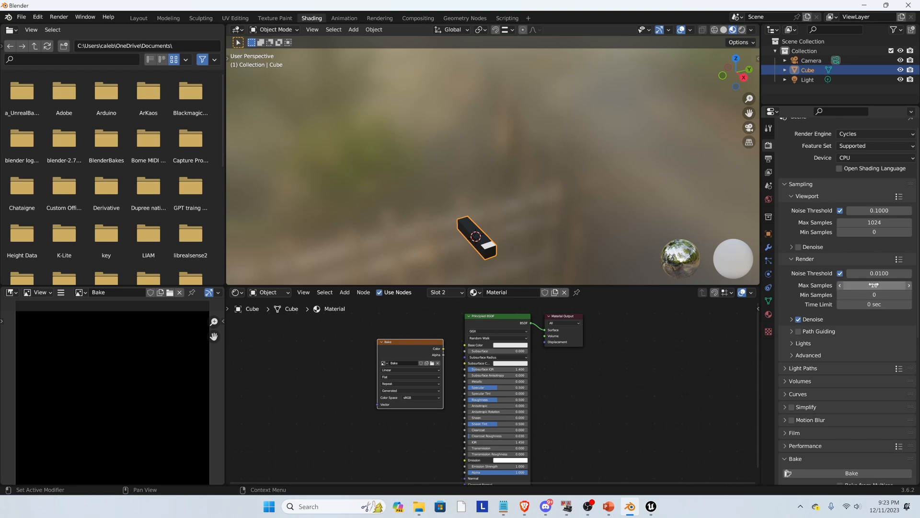
Step: Bake the Cube's Combined pass into the Bake image and compare the baked white areas with the block
scroll(868, 312, "down", 6)
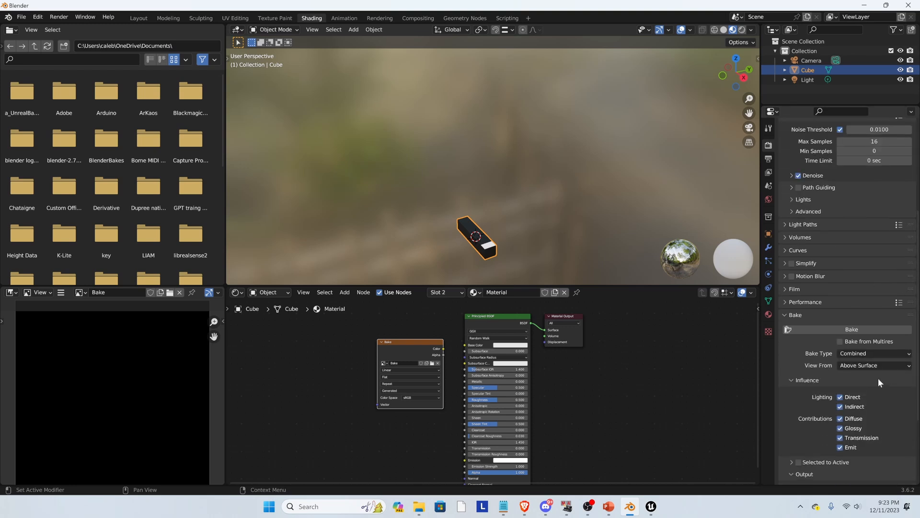
left_click(865, 331)
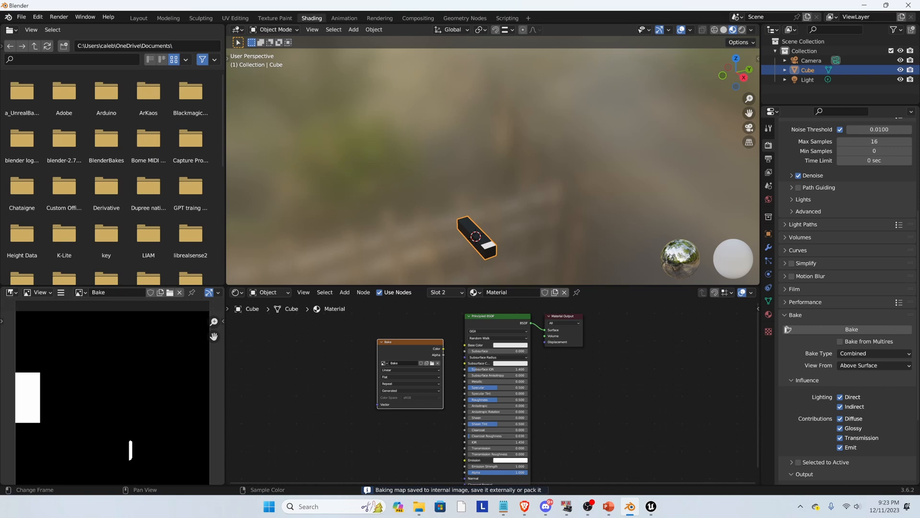
scroll(120, 462, "up", 1)
middle_click_drag(139, 456, 129, 415)
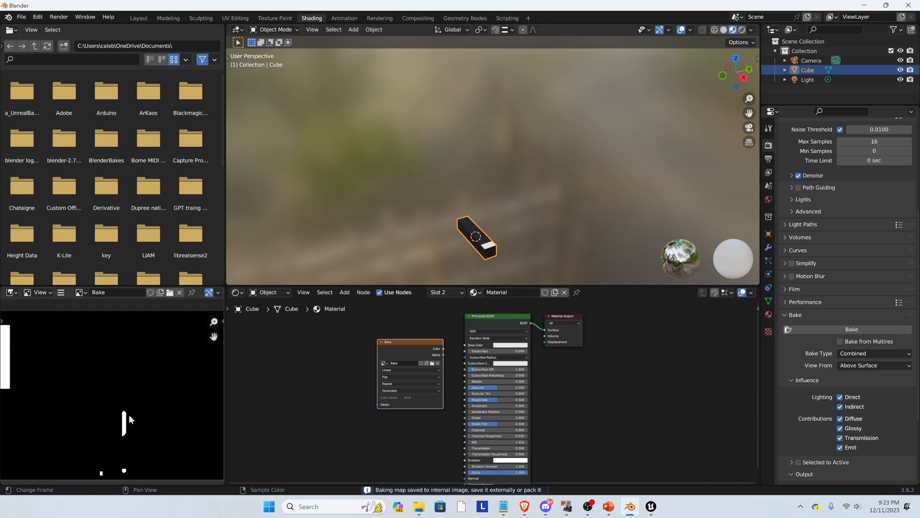
middle_click_drag(470, 273, 585, 270)
scroll(111, 383, "down", 2)
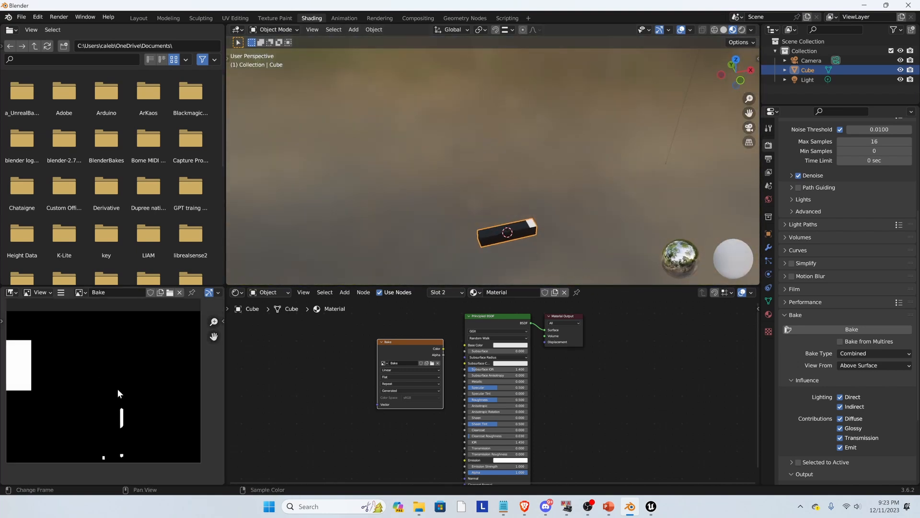
middle_click_drag(108, 358, 106, 377)
scroll(548, 250, "up", 1)
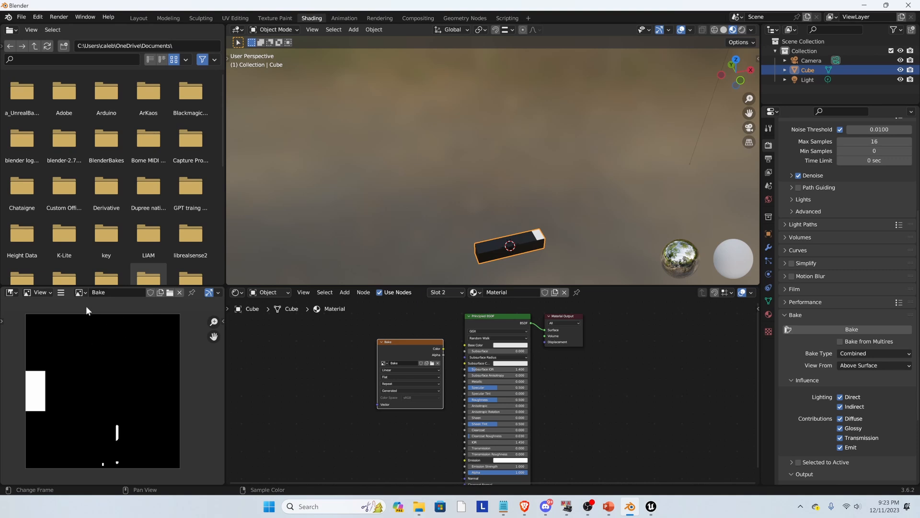
Step: Start saving the Bake image under a new file and create a folder named Strip_8 in Documents
left_click(80, 293)
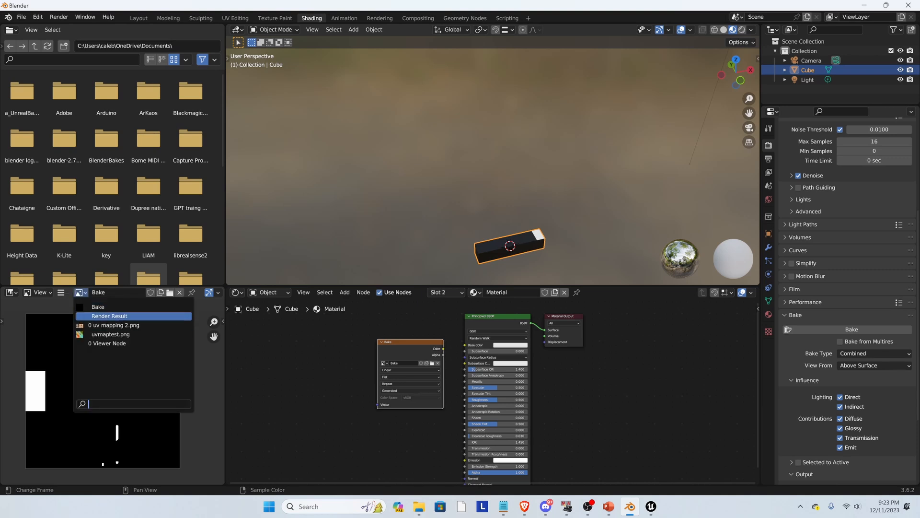
left_click(60, 292)
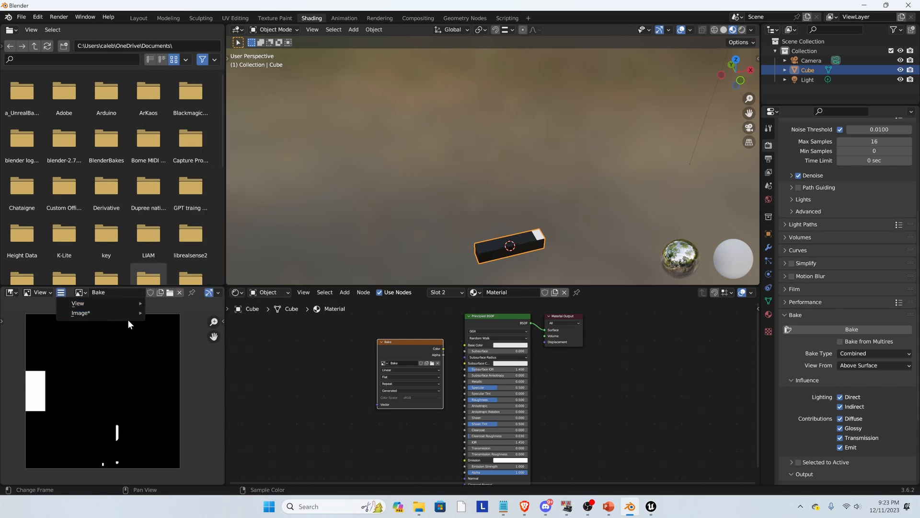
mouse_move(116, 309)
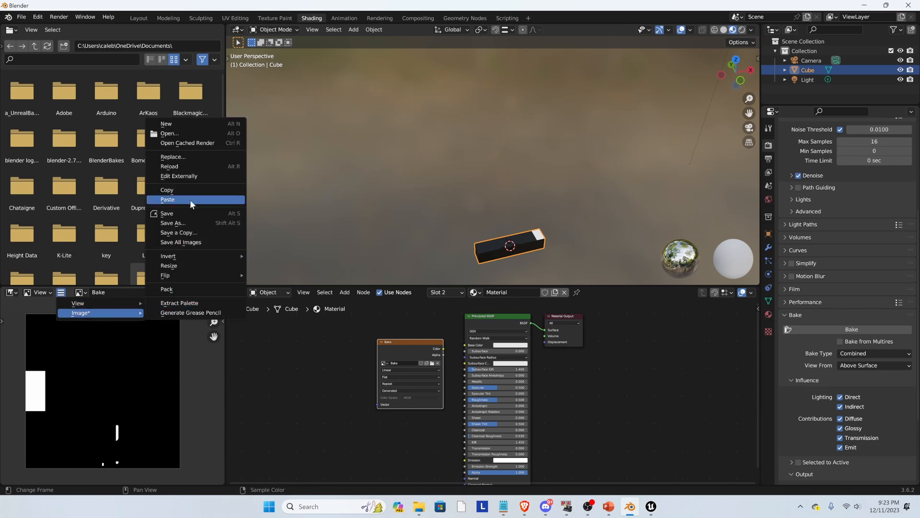
left_click(197, 223)
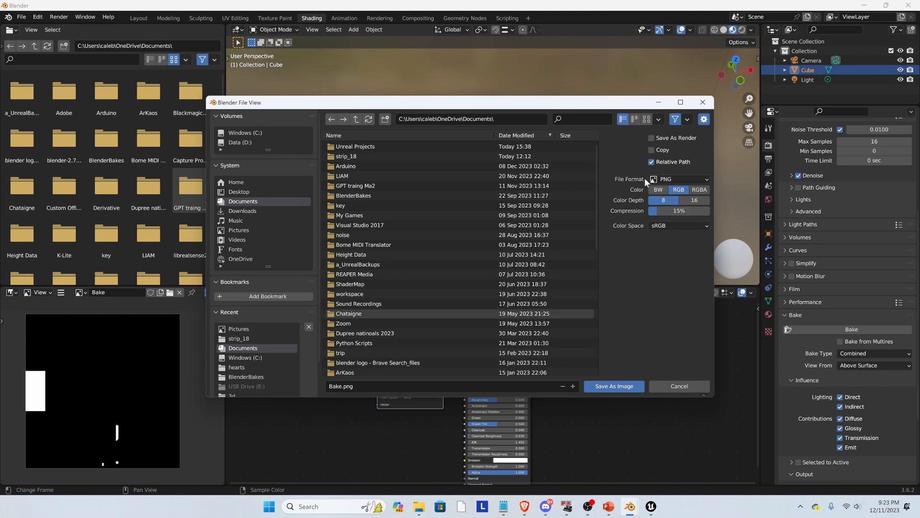
right_click(462, 202)
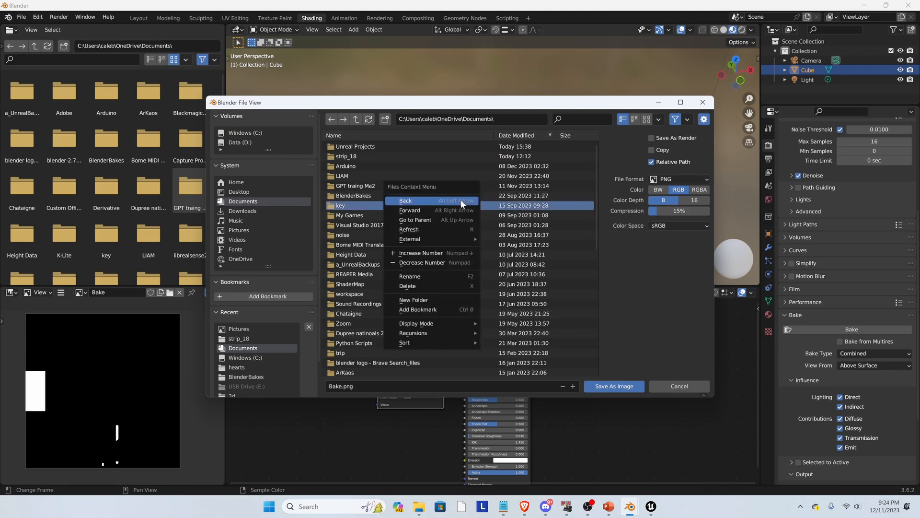
left_click(419, 298)
type("S")
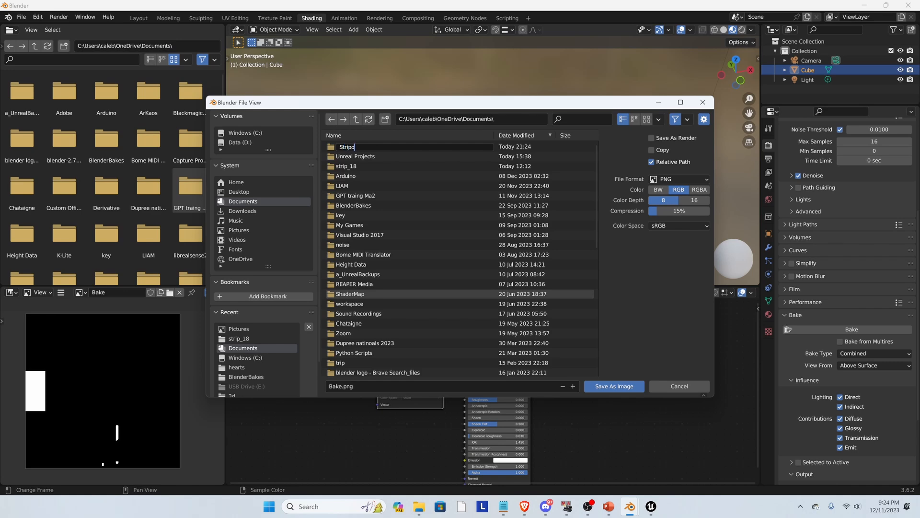
type("trip_8")
key("Return")
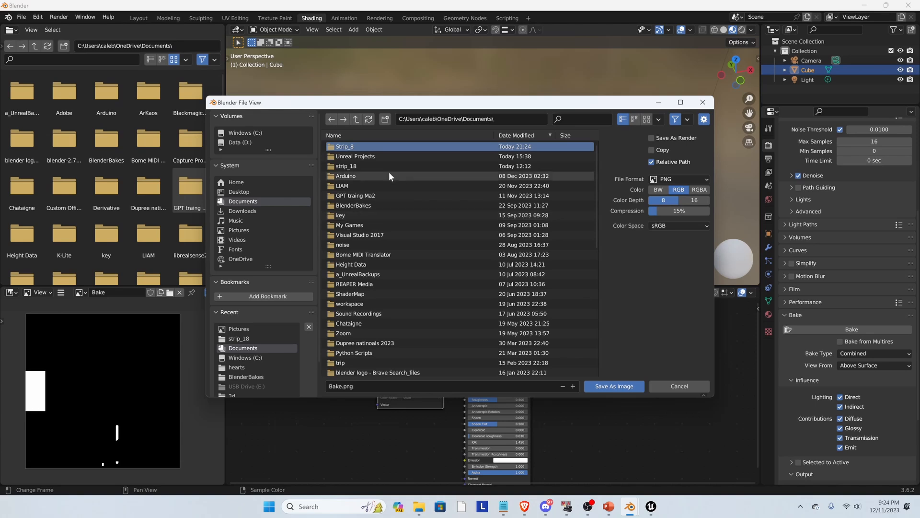
Step: Save the baked image as Texture.png in the Strip_8 folder, in PNG format
double_click(384, 148)
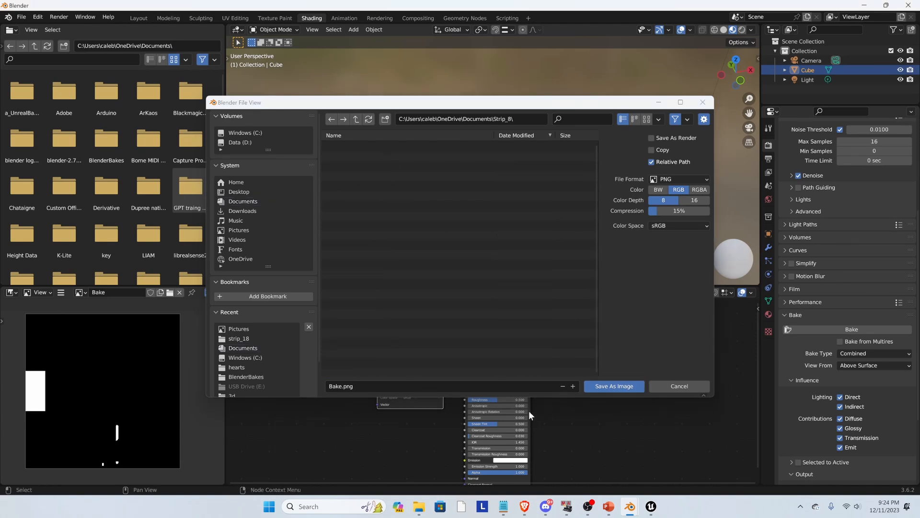
left_click(357, 388)
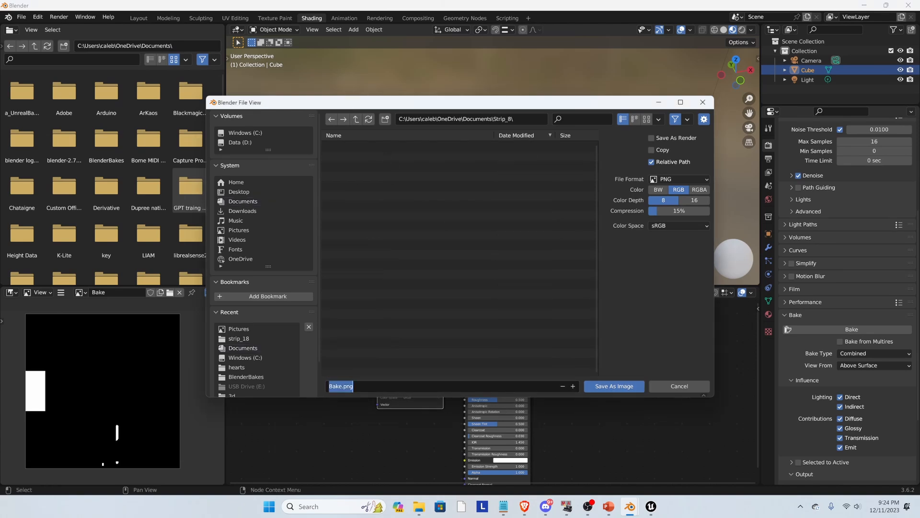
type("Texture.png")
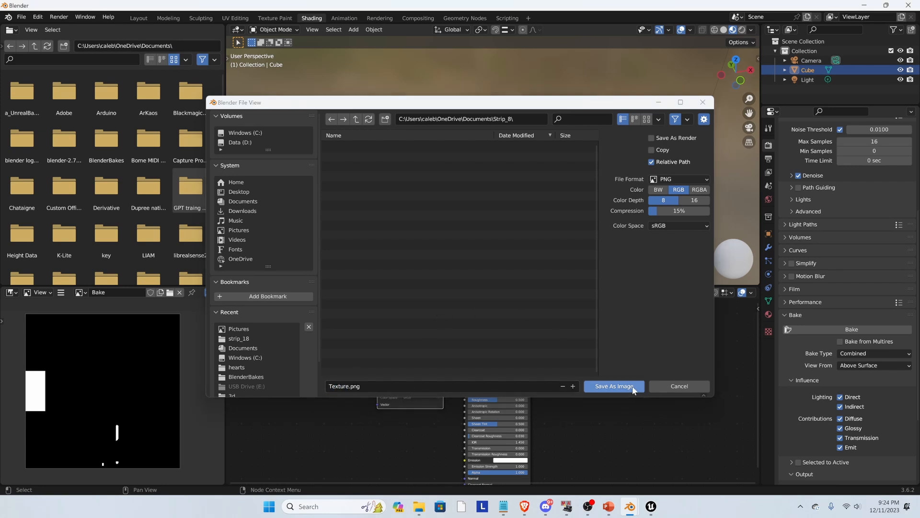
left_click(622, 386)
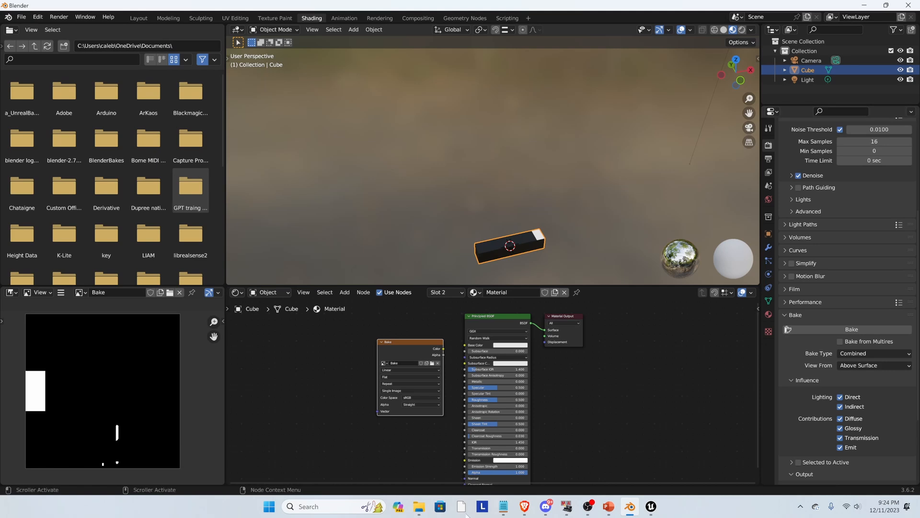
Step: Launch GIMP 2.10.34 and close its About window
key("super+s")
type("gimp")
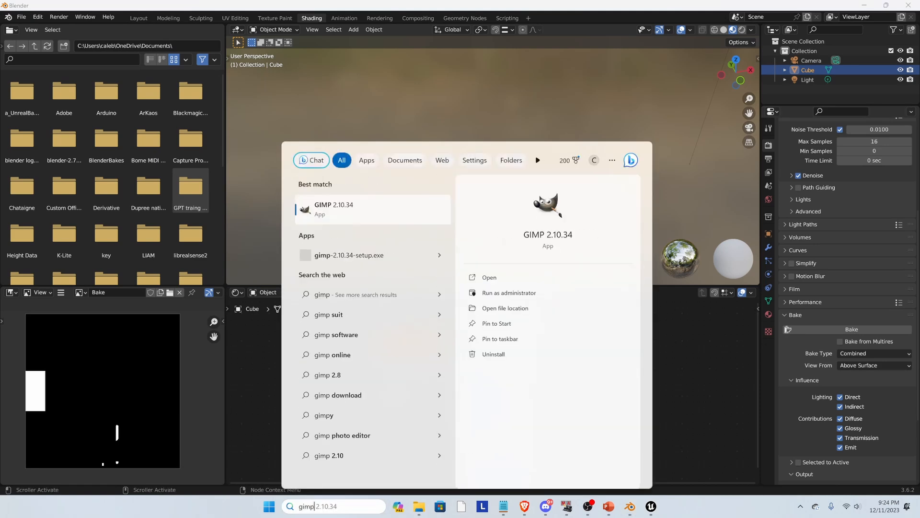
key("Return")
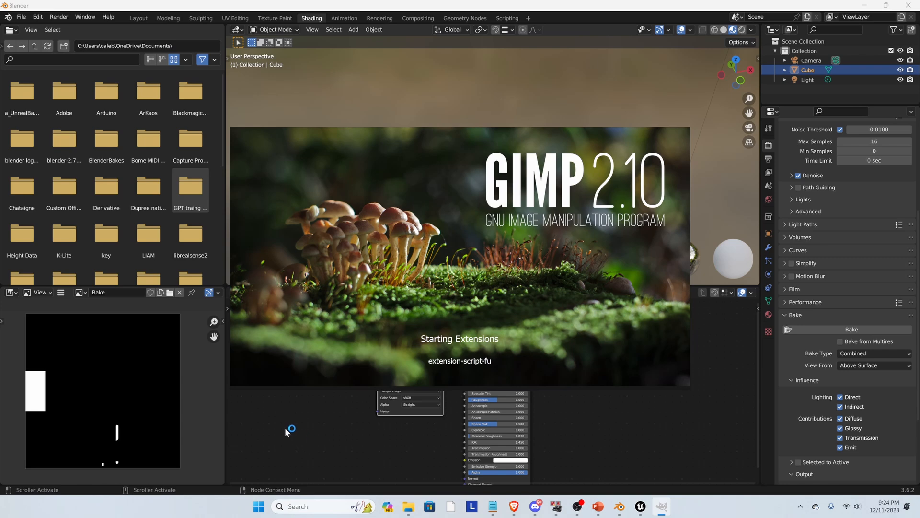
left_click(276, 411)
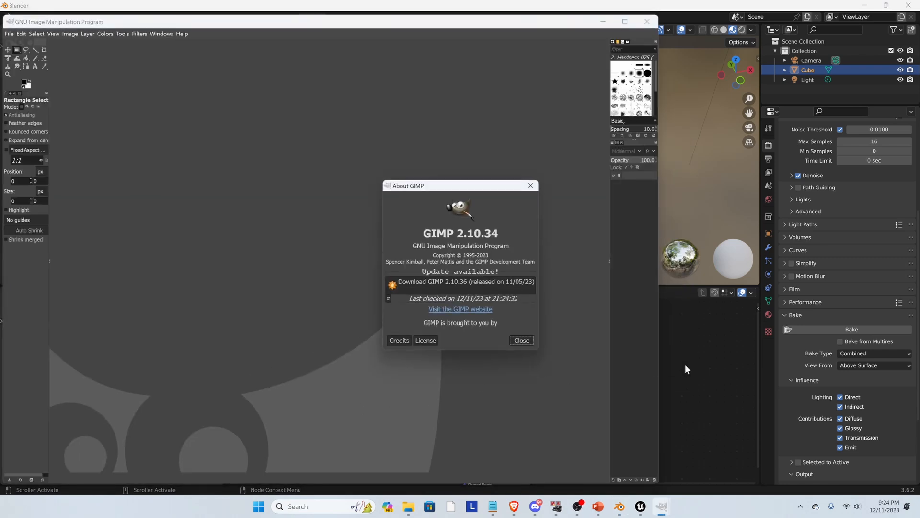
left_click(521, 340)
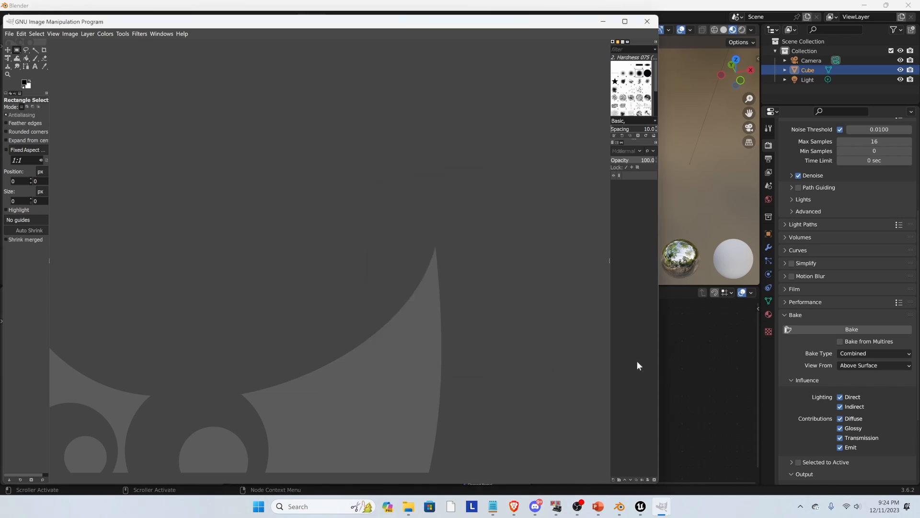
Step: Back in Blender, delete the Light from the scene and bake the Cube into the image again
left_click(708, 375)
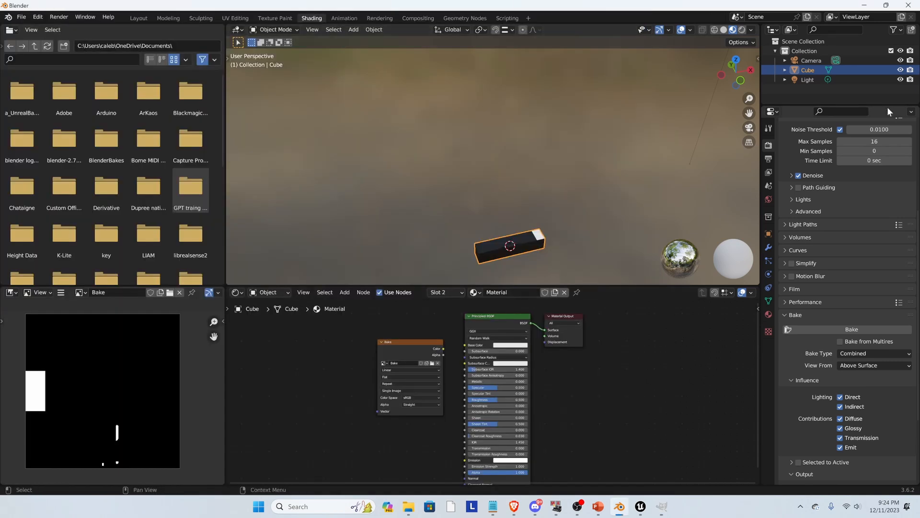
left_click(867, 77)
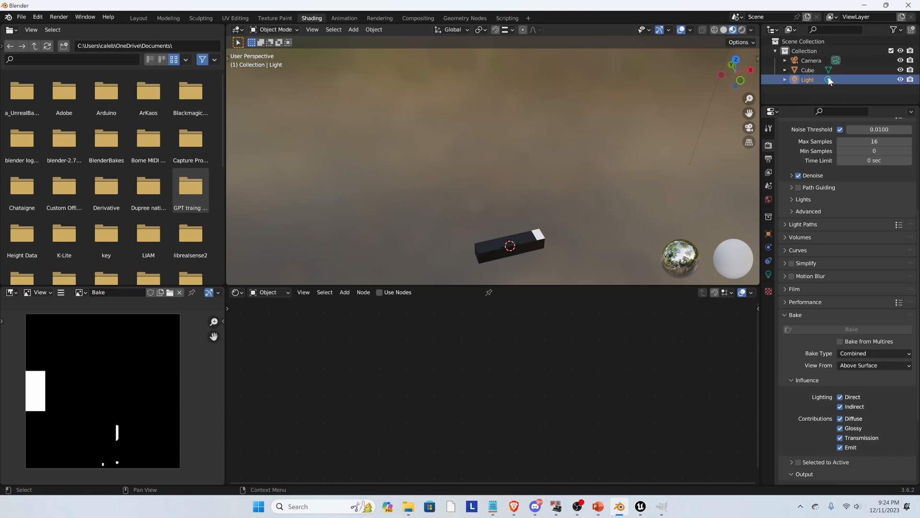
key("Delete")
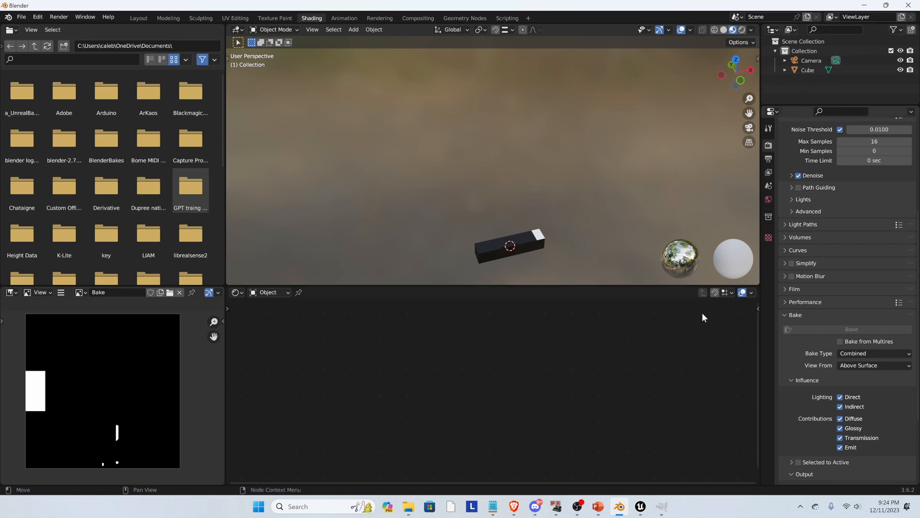
left_click(519, 248)
left_click(821, 330)
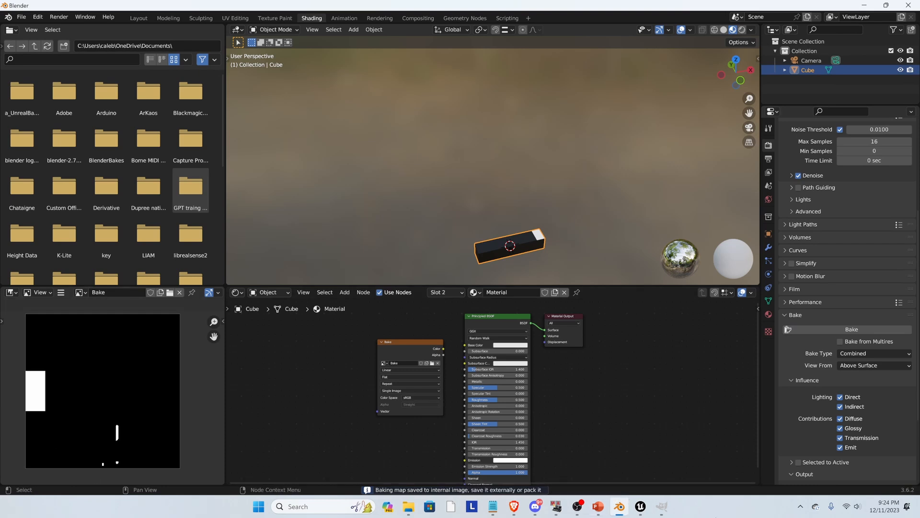
Step: Switch to GIMP and open Texture.png from the Strip_8 folder in Documents
left_click(662, 506)
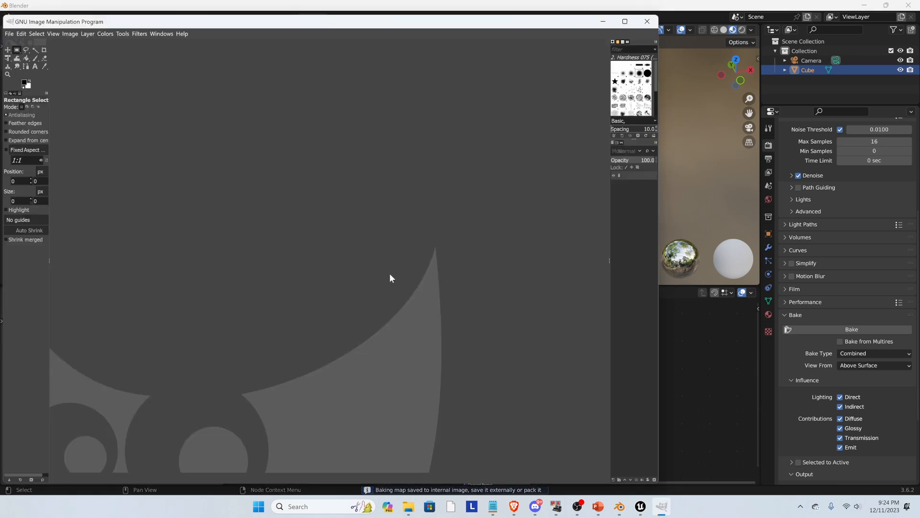
left_click(9, 34)
left_click(20, 64)
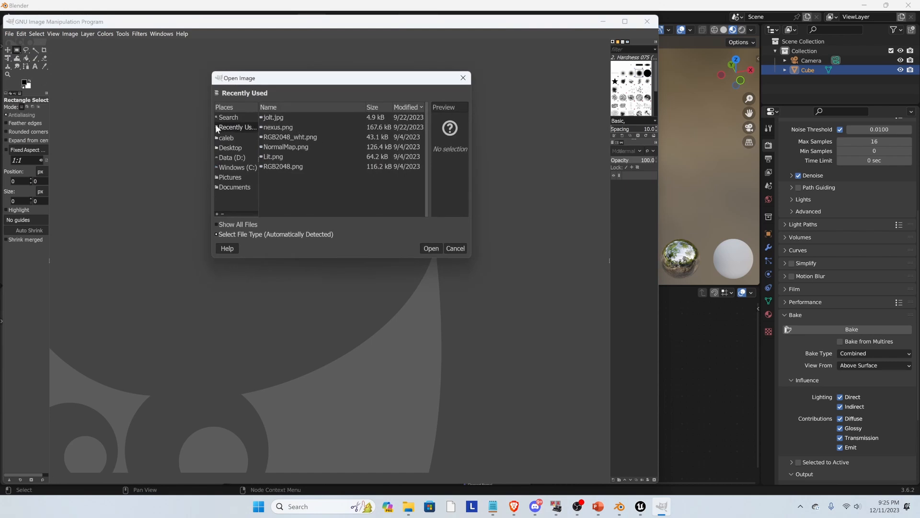
left_click(230, 177)
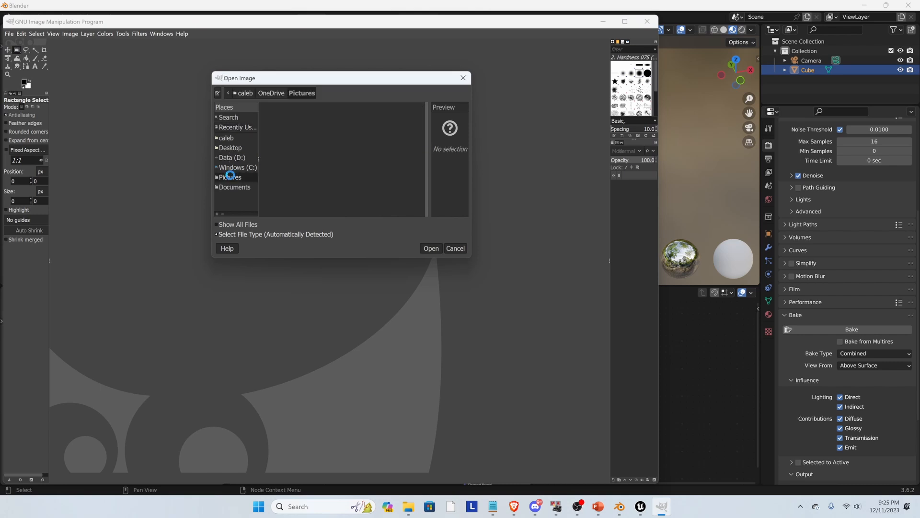
scroll(284, 158, "down", 3)
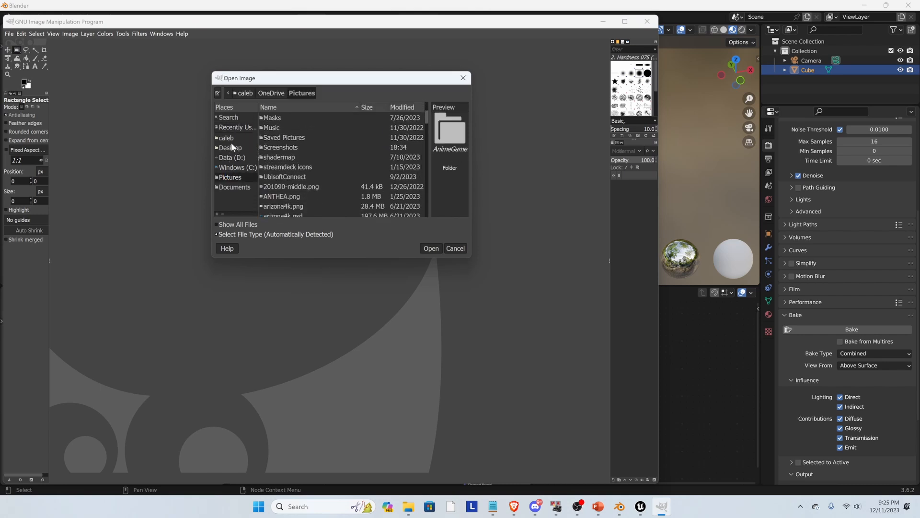
left_click(232, 187)
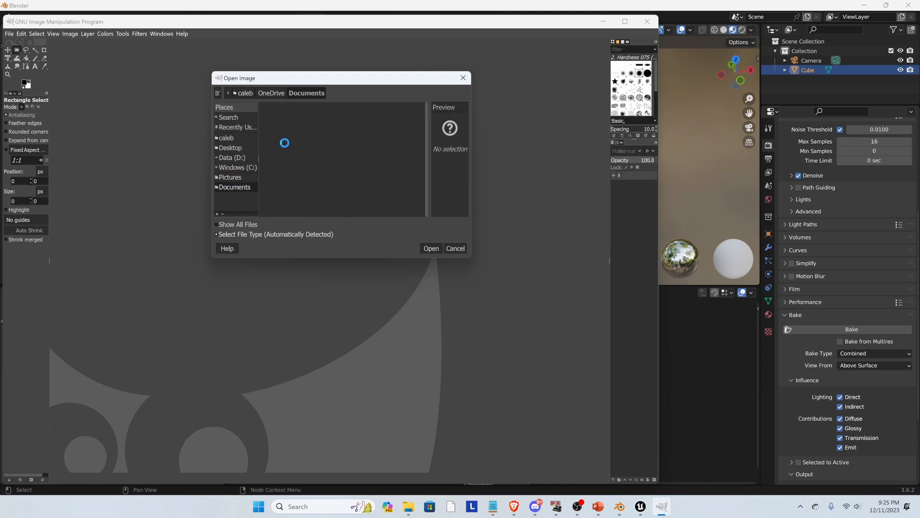
scroll(300, 148, "down", 8)
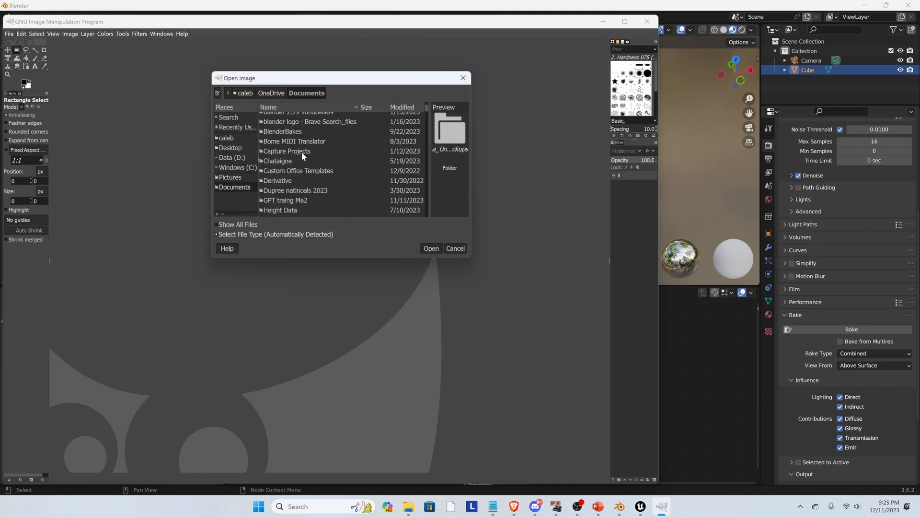
scroll(301, 153, "down", 5)
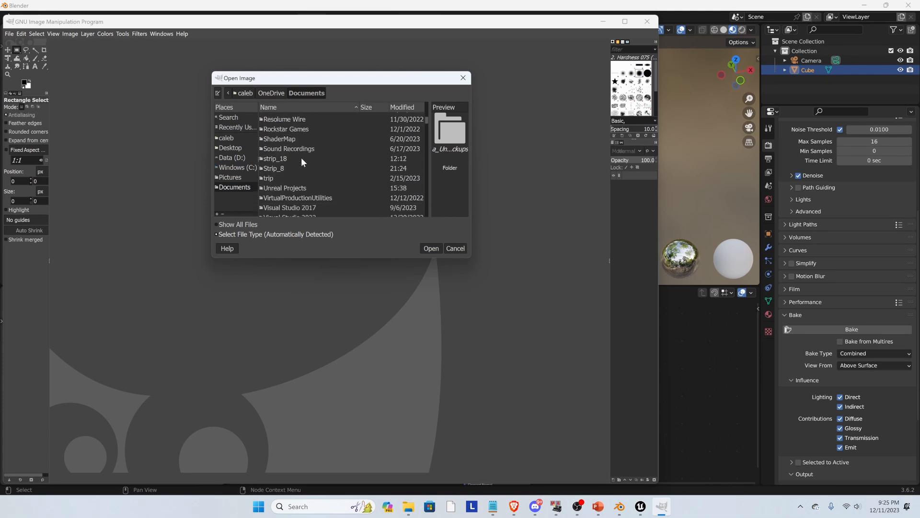
left_click(280, 167)
double_click(280, 168)
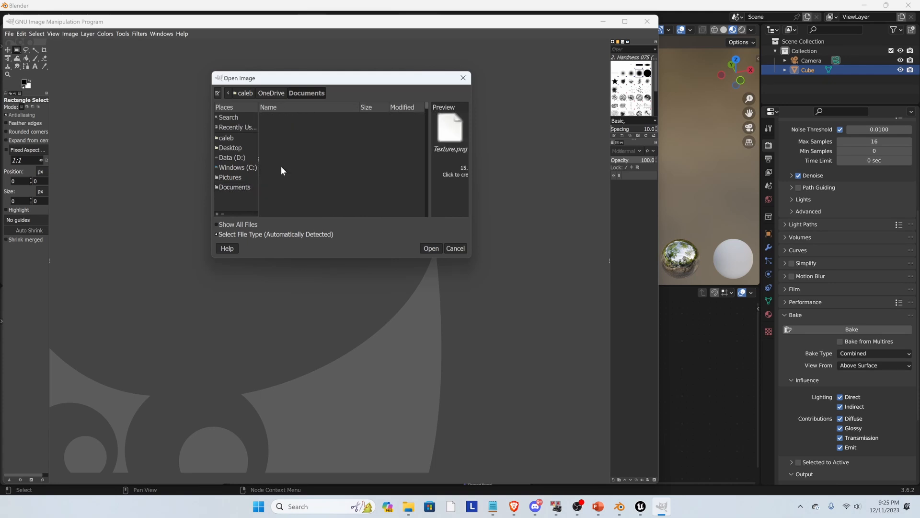
left_click(425, 248)
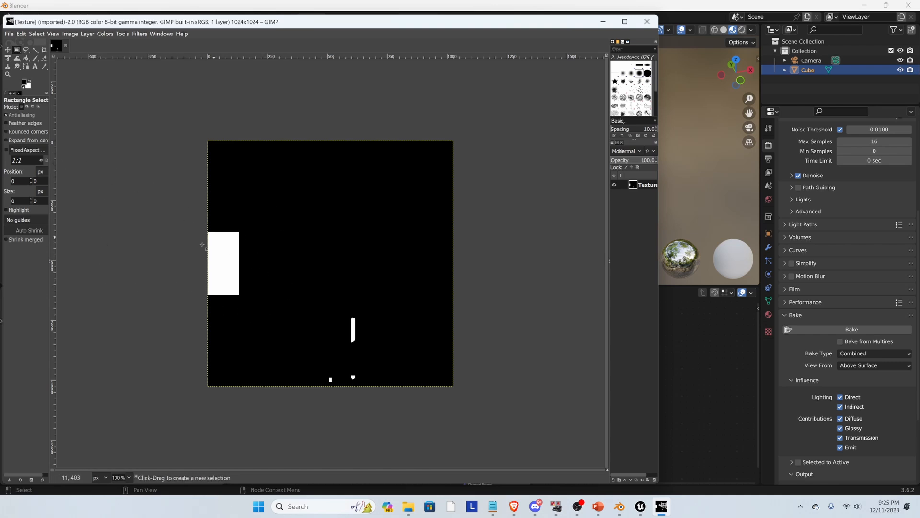
Step: Paint over the small stray white marks in black with the Paintbrush, using the Hardness 100 brush at size 335
left_click(37, 58)
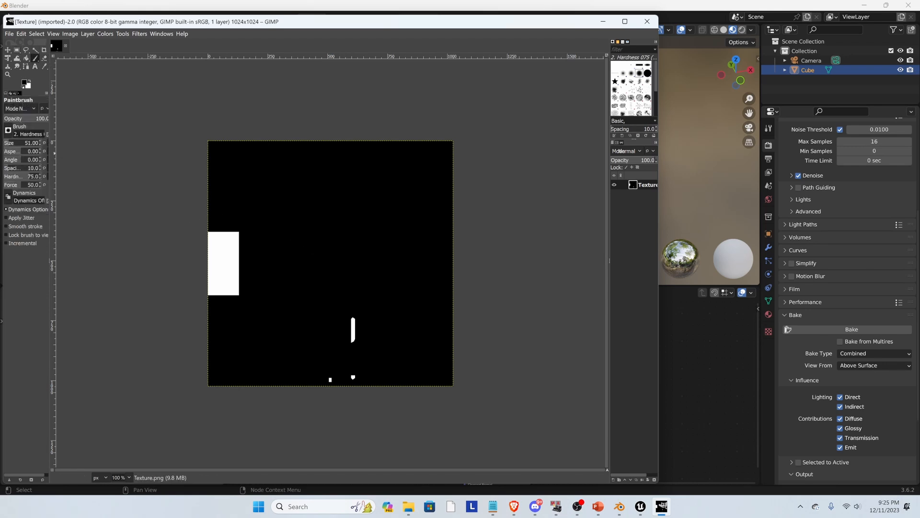
left_click(8, 131)
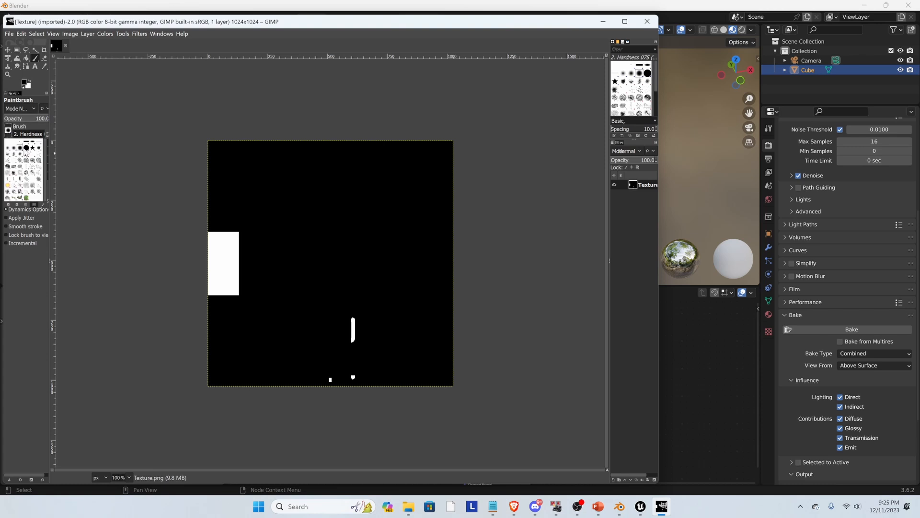
left_click(26, 150)
left_click_drag(18, 142, 22, 142)
left_click(341, 328)
left_click_drag(341, 328, 335, 364)
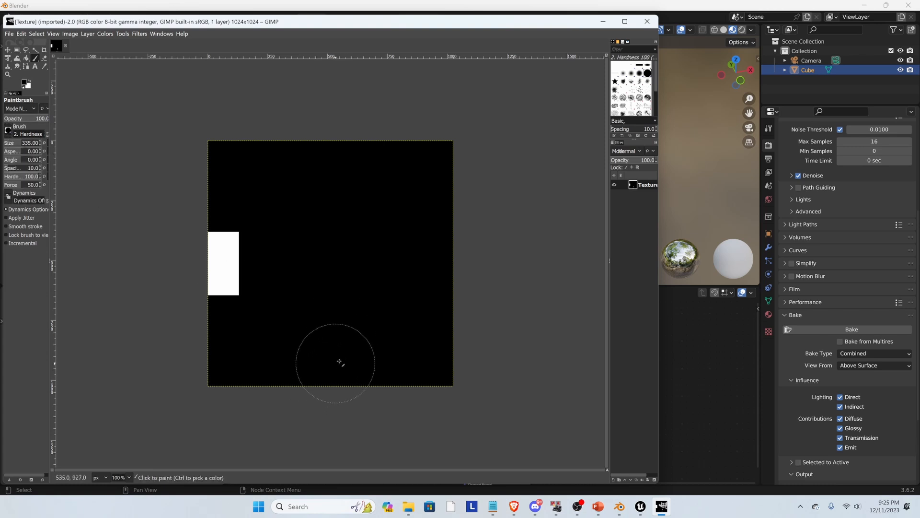
Step: Overwrite Texture.png with the retouched image
left_click(10, 34)
left_click(51, 150)
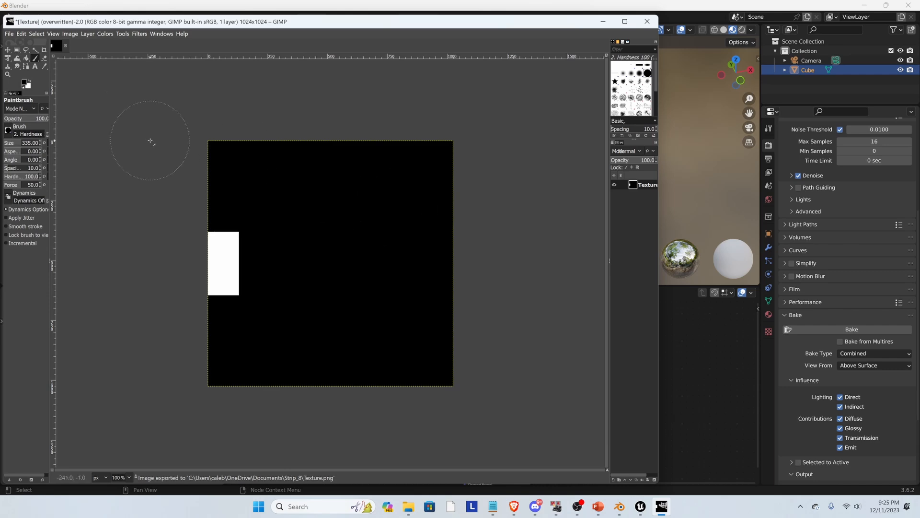
left_click(9, 35)
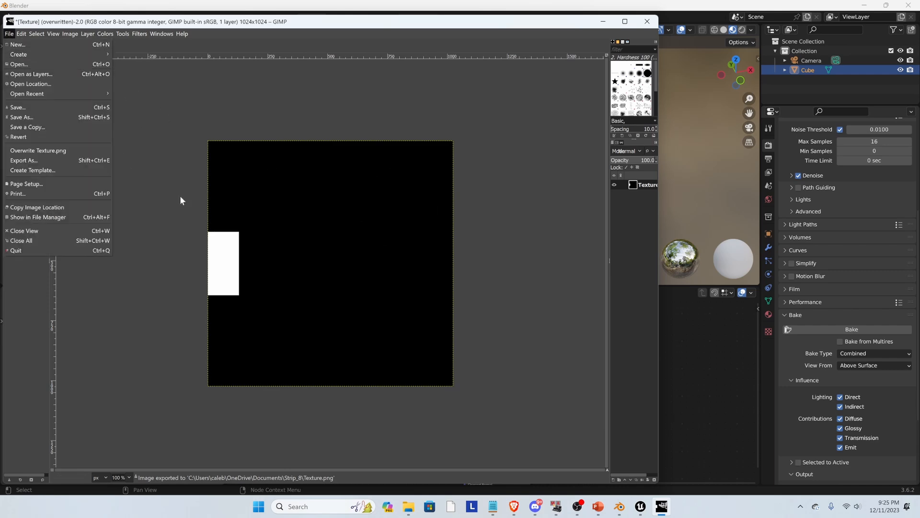
Step: Look up the Texture image in the Strip_8 folder of Documents in File Explorer, and return to Blender
mouse_move(408, 507)
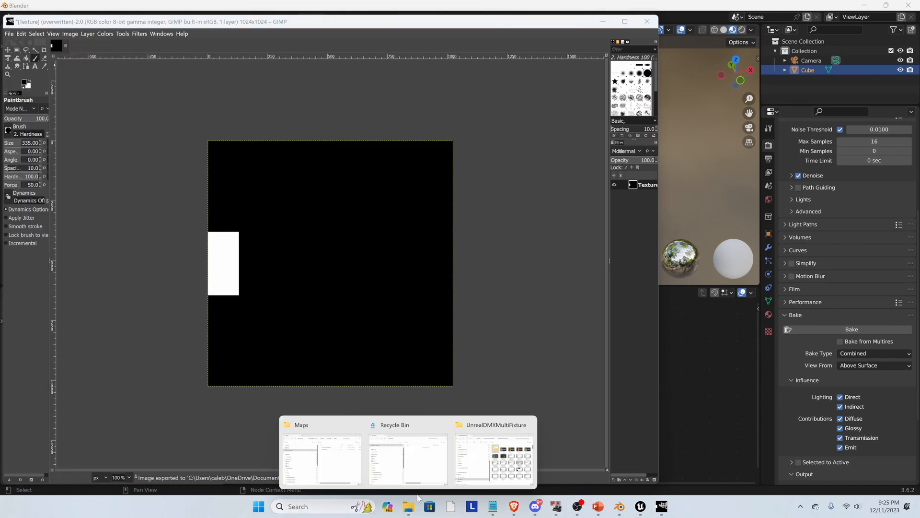
left_click(481, 458)
scroll(438, 158, "up", 4)
left_click(428, 217)
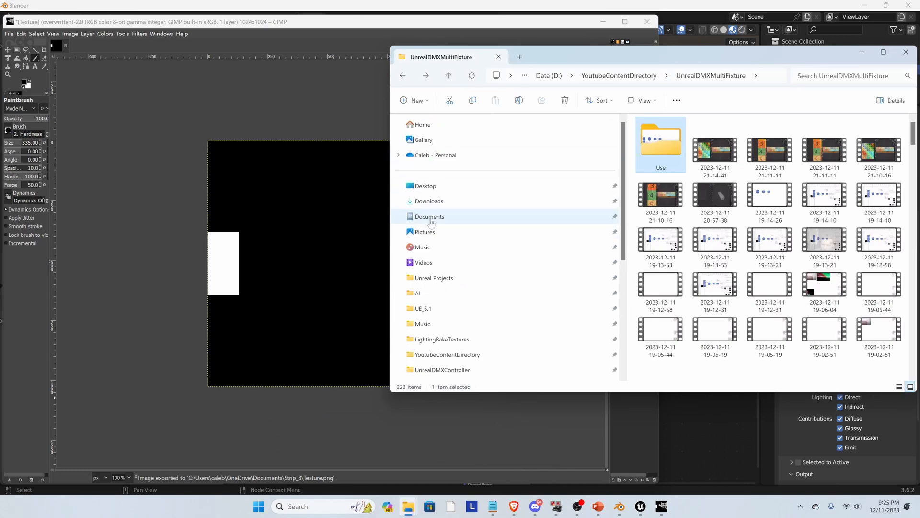
scroll(691, 211, "down", 1)
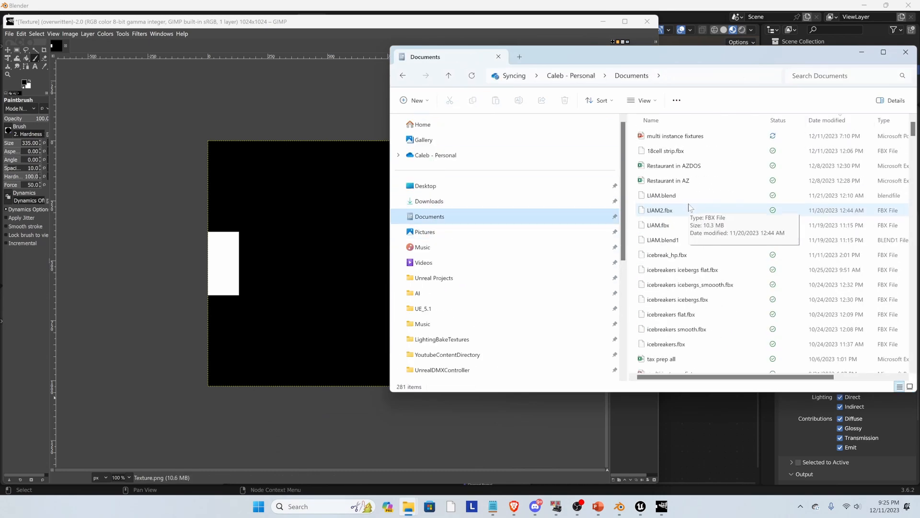
scroll(688, 207, "up", 1)
scroll(689, 192, "down", 4)
scroll(690, 201, "down", 20)
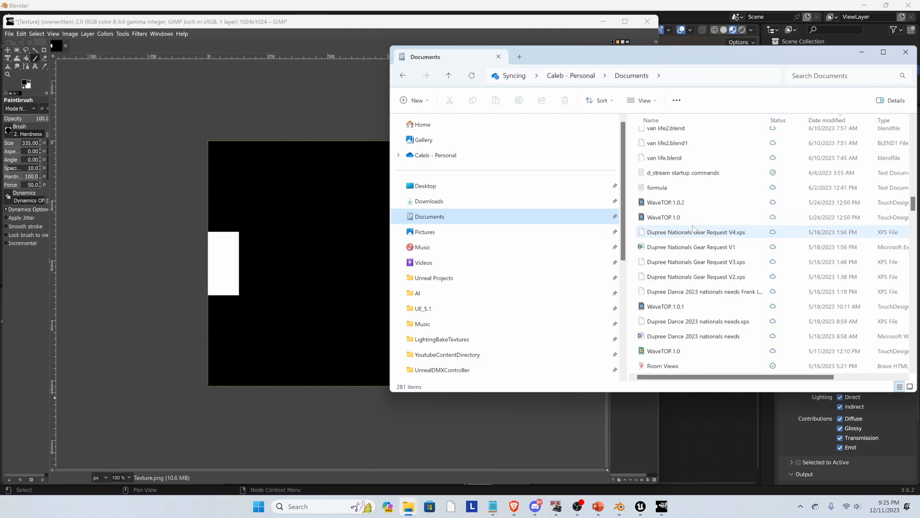
scroll(706, 259, "down", 20)
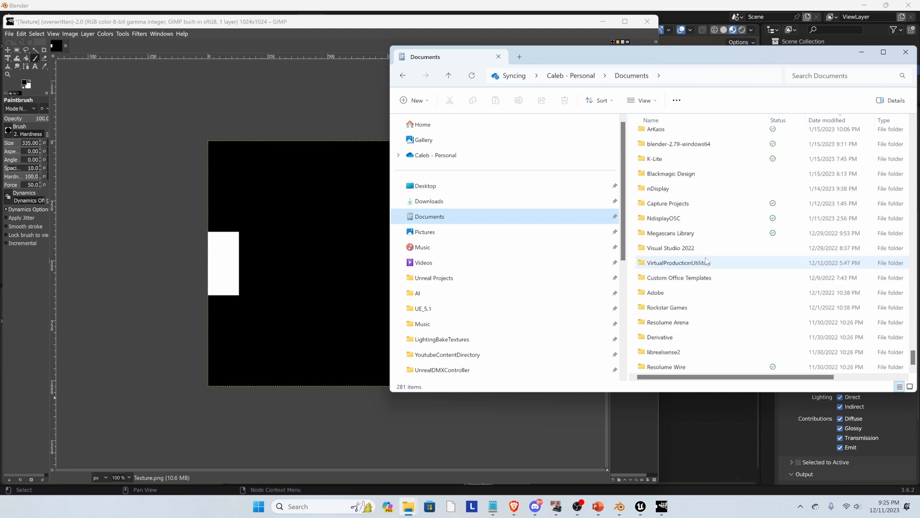
scroll(702, 249, "up", 5)
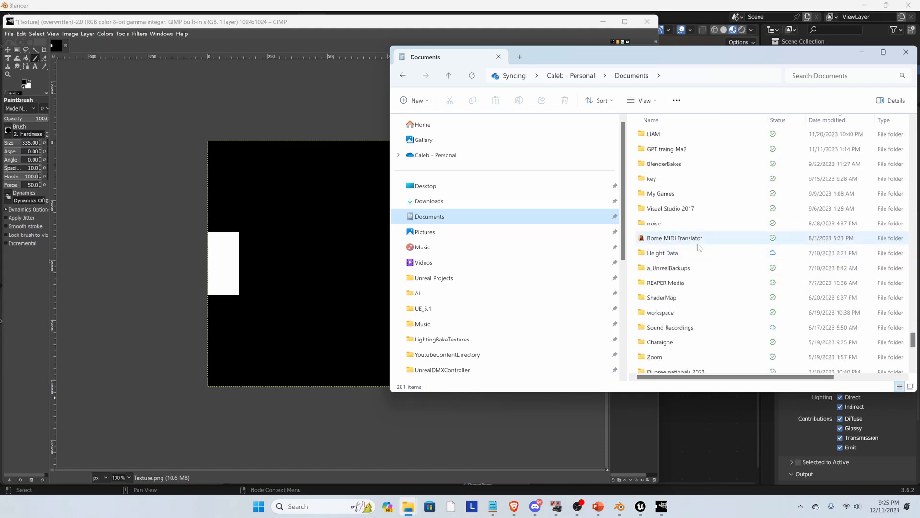
double_click(667, 166)
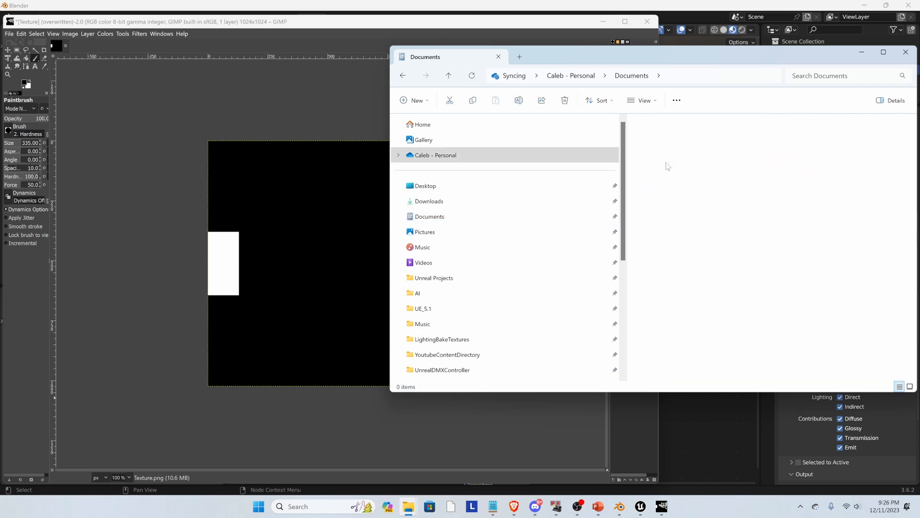
left_click(664, 154)
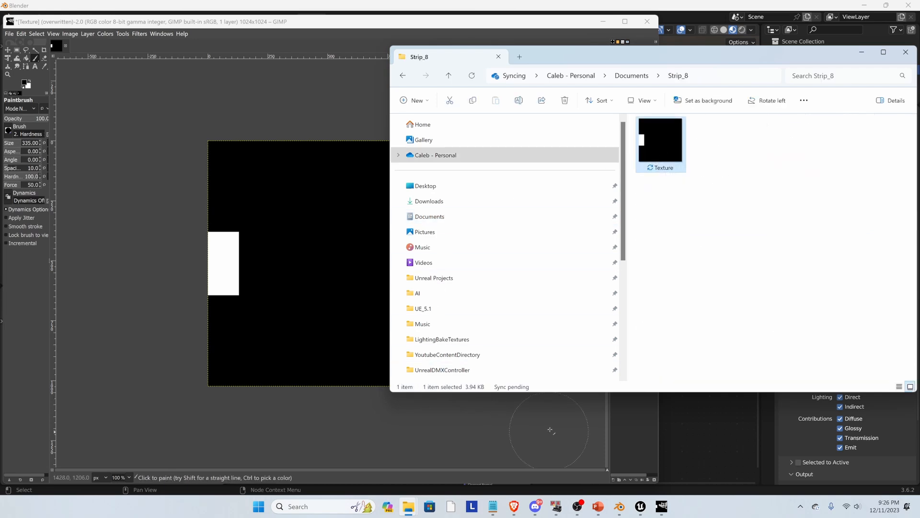
left_click(619, 506)
left_click_drag(649, 392, 574, 339)
left_click(22, 17)
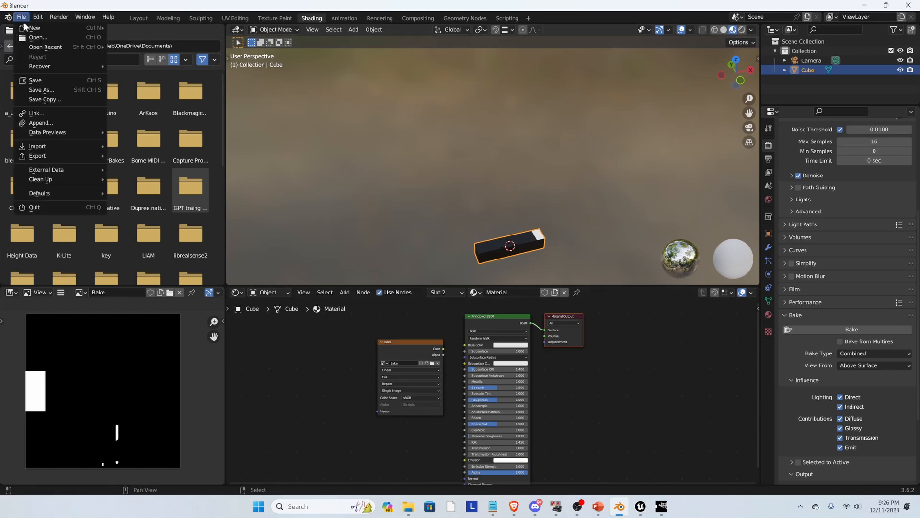
mouse_move(50, 157)
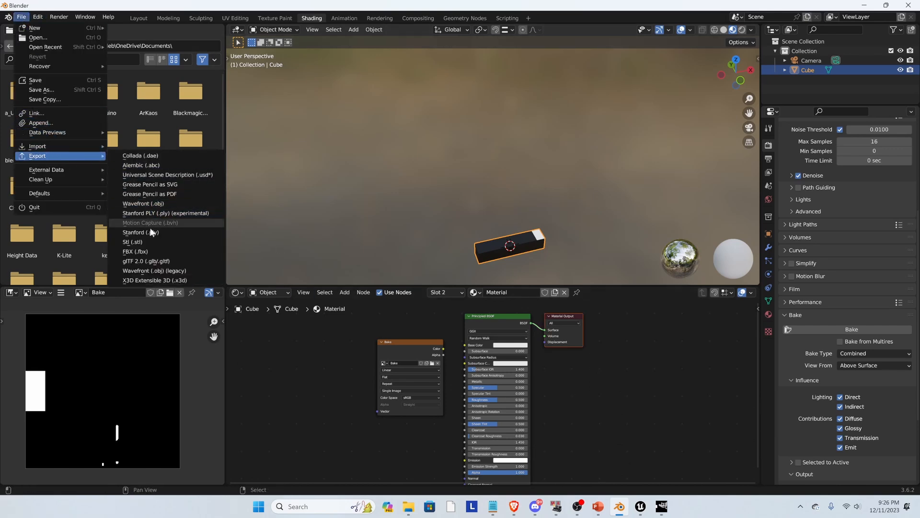
left_click(166, 251)
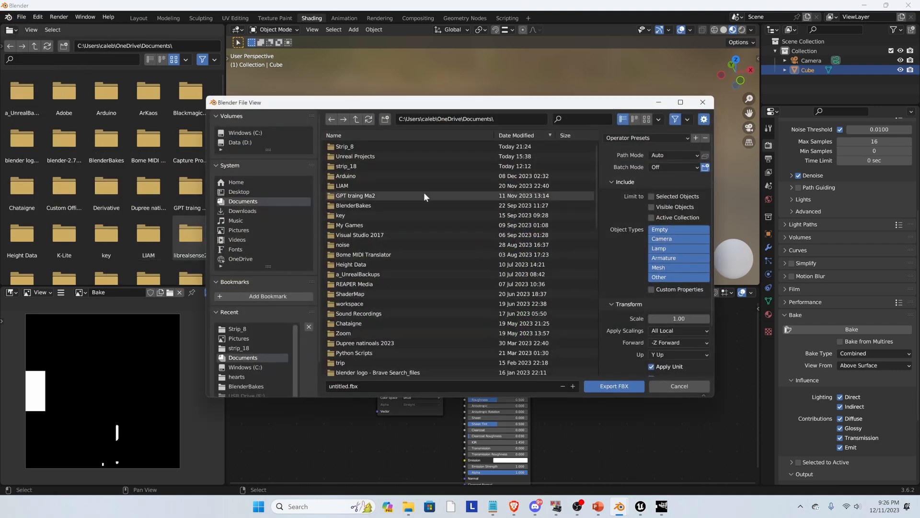
left_click(365, 389)
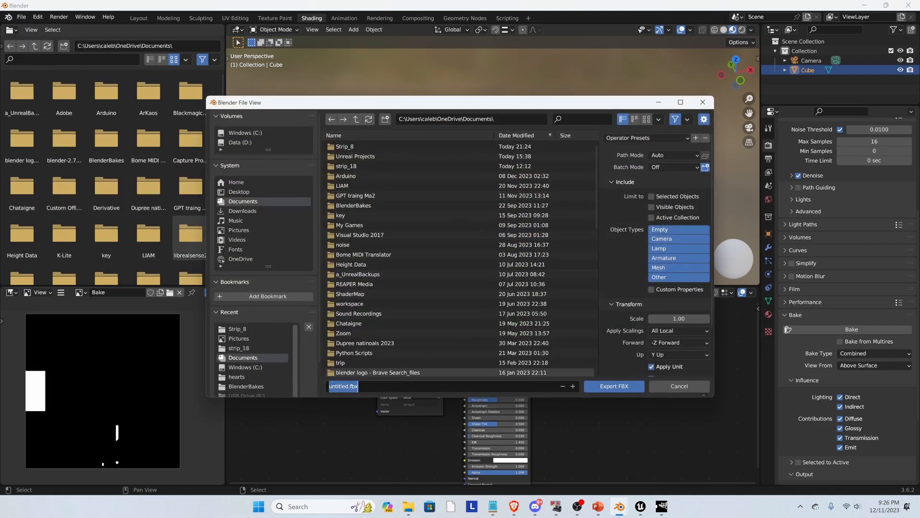
double_click(362, 147)
left_click(353, 386)
type("Fixture")
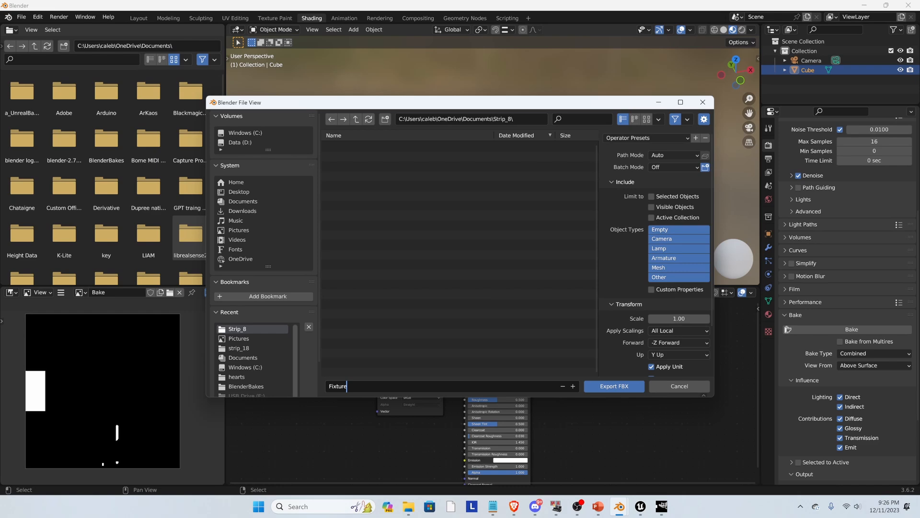
key("Return")
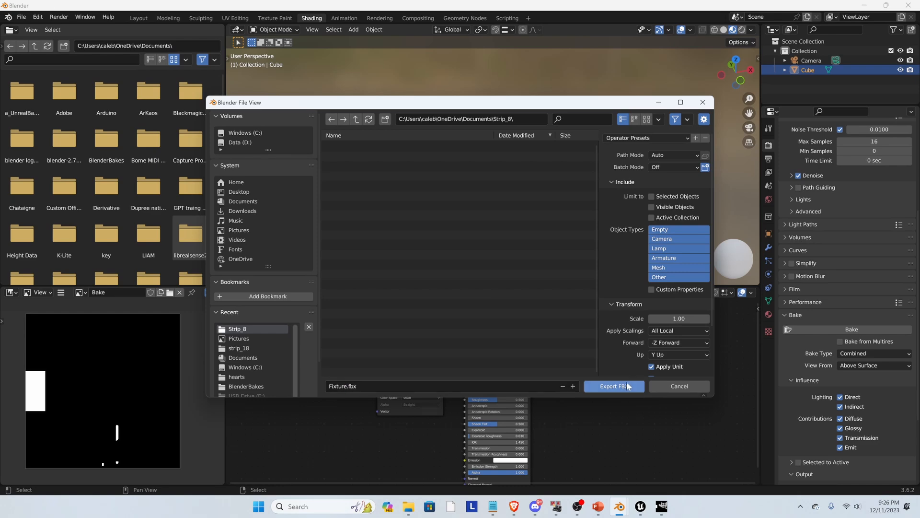
left_click(679, 387)
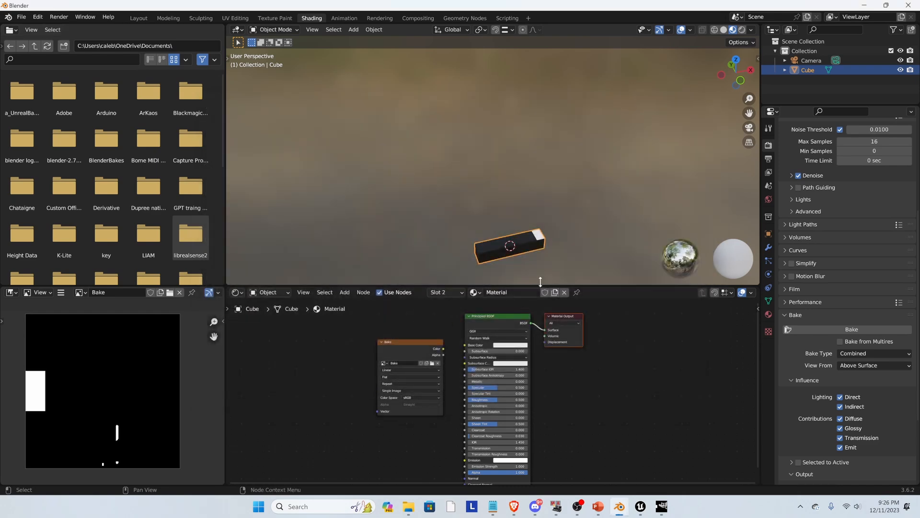
Step: Assign the Black material to the Cube's white end face in Edit Mode
key("Tab")
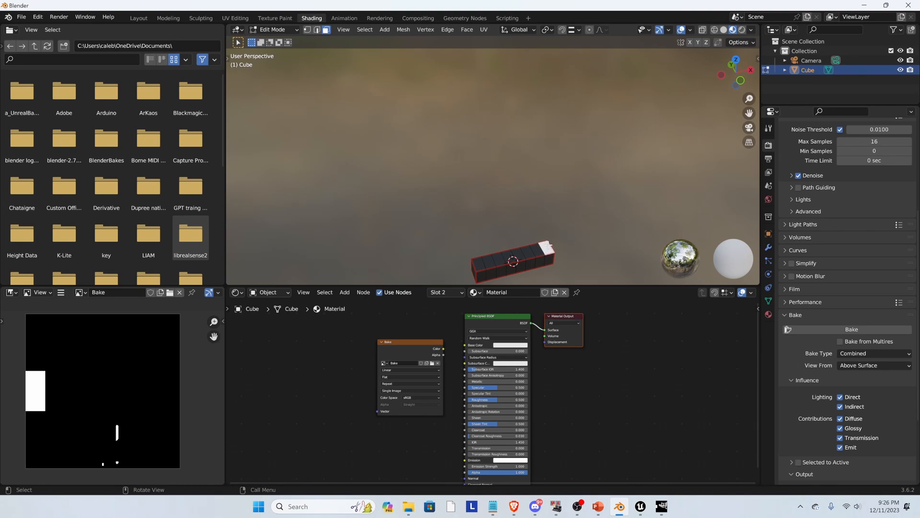
left_click(768, 315)
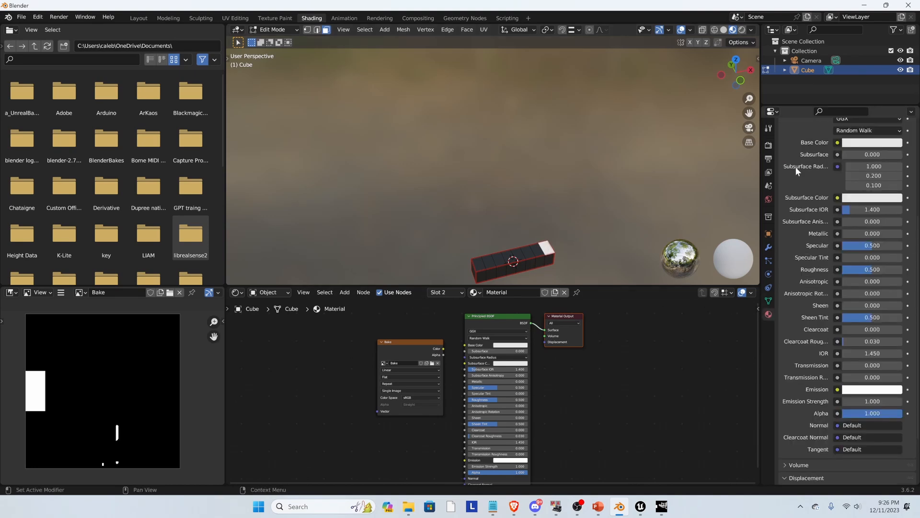
scroll(837, 174, "up", 6)
left_click(817, 147)
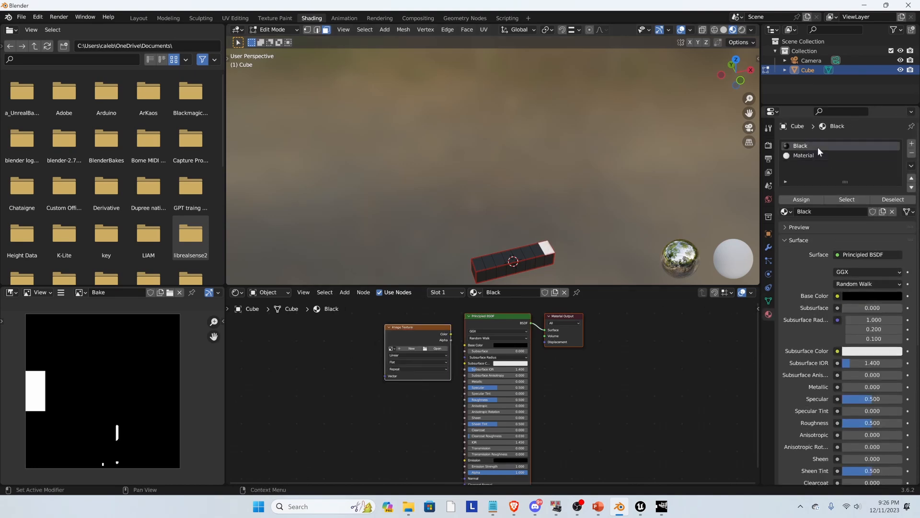
left_click(802, 200)
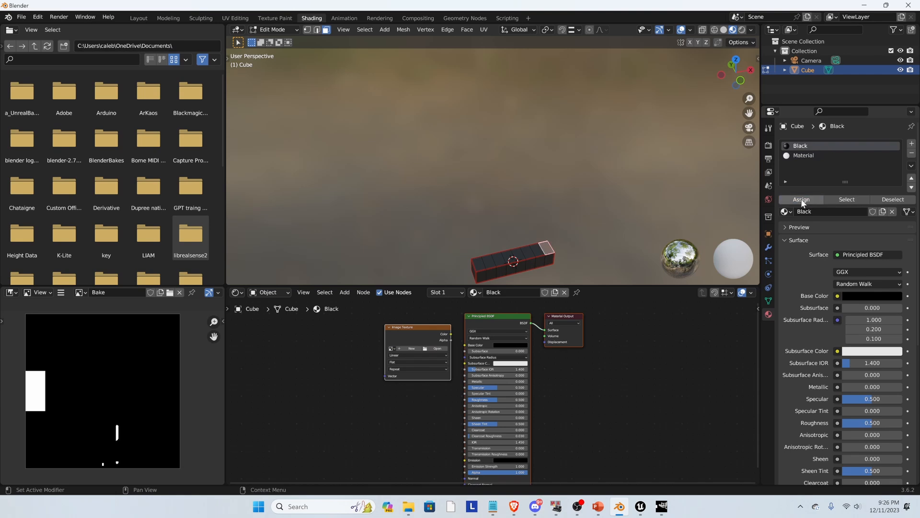
Step: Try to remove the slot named Material from the Cube's material list
left_click(801, 157)
left_click(911, 154)
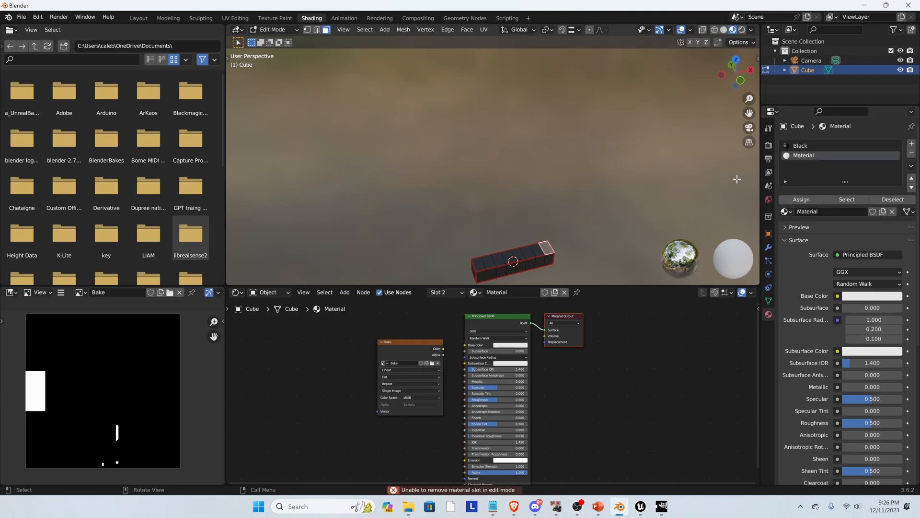
left_click(911, 154)
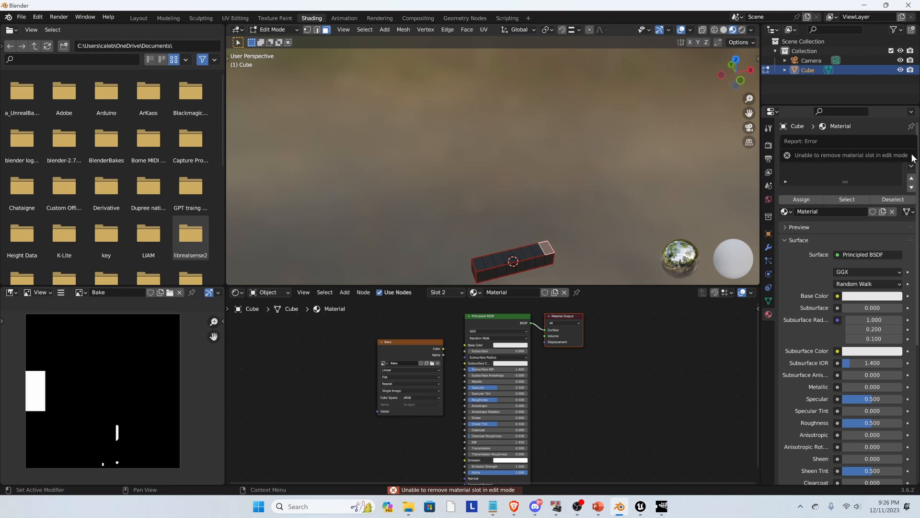
Step: Return the Cube to Object Mode and remove the slot named Material from its material list
key("Tab")
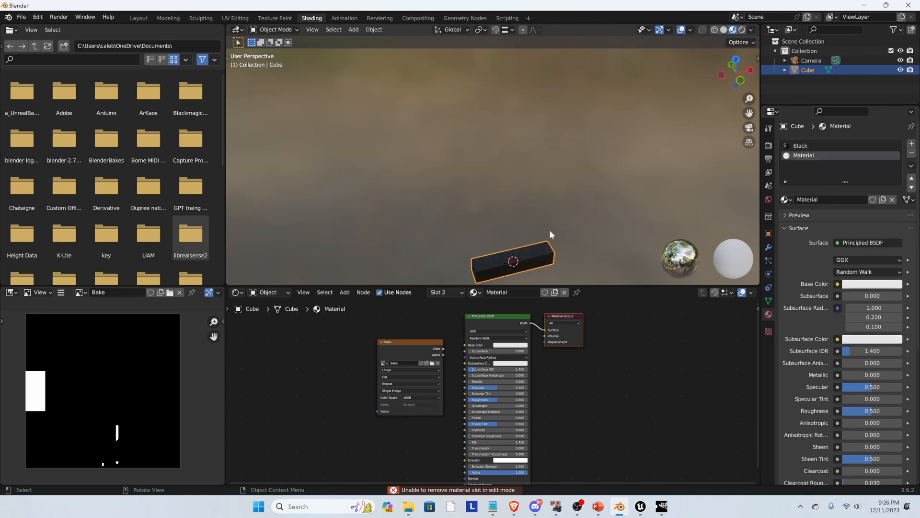
left_click(912, 153)
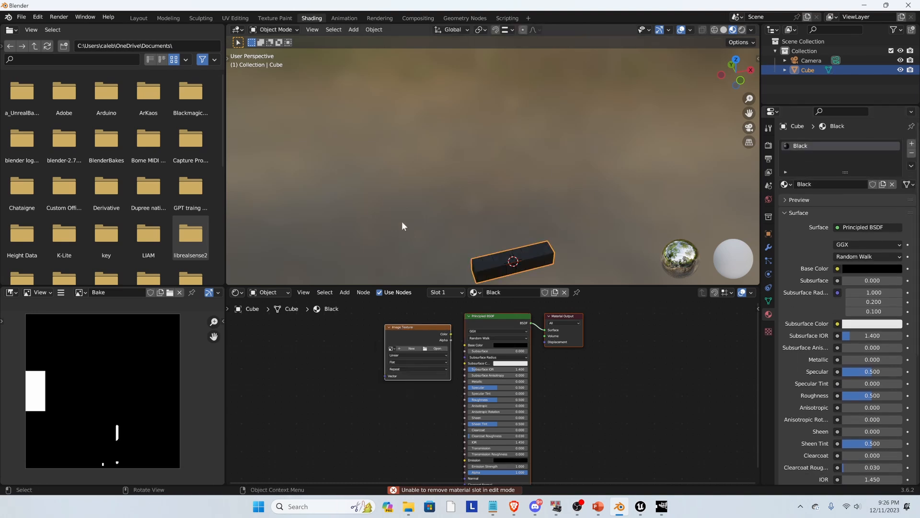
Step: Export the scene as an FBX file named body into the Strip_8 folder of Documents
left_click(22, 17)
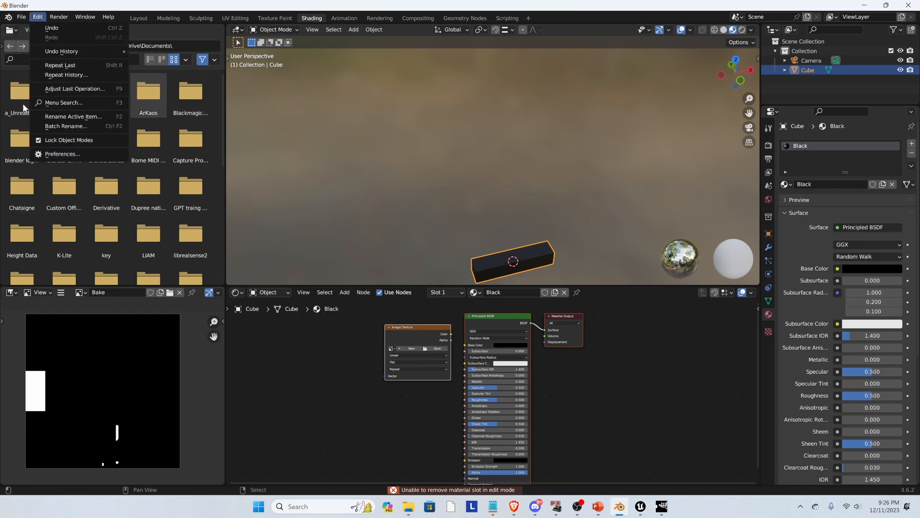
left_click(21, 16)
mouse_move(47, 160)
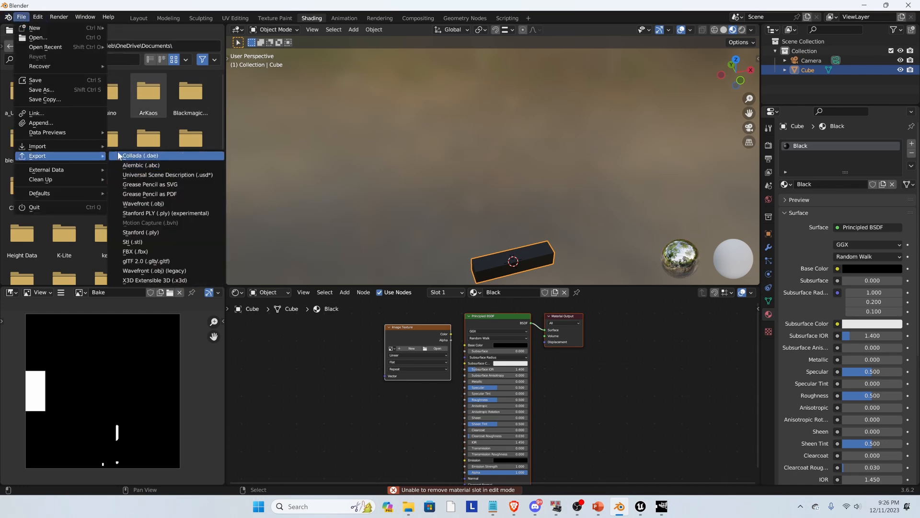
left_click(153, 254)
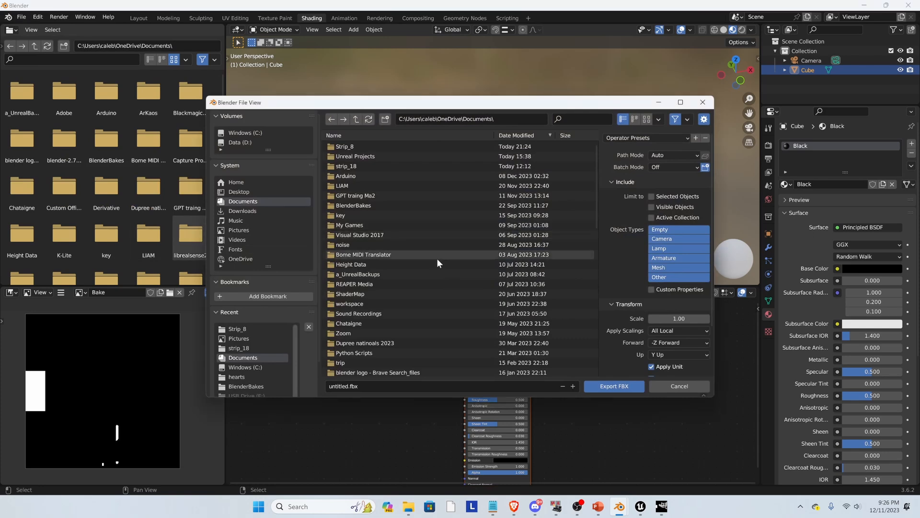
left_click(346, 388)
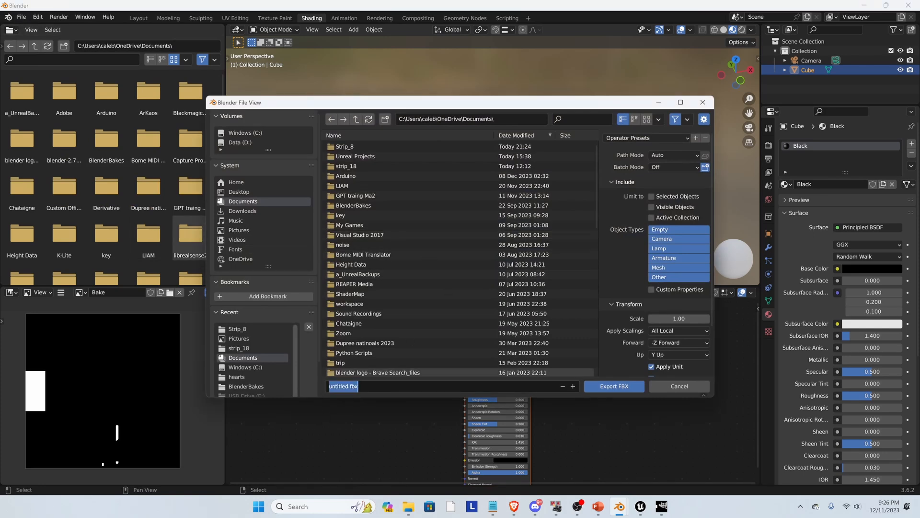
double_click(347, 146)
left_click(374, 386)
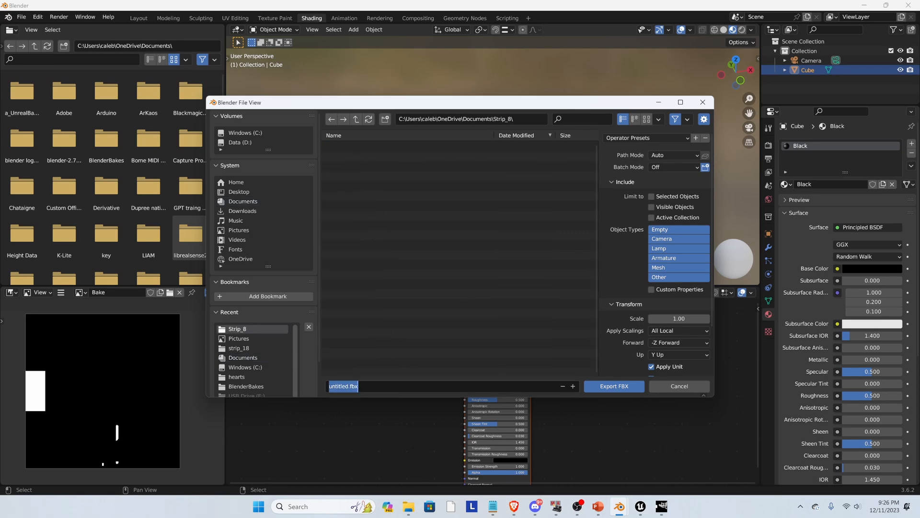
type("body")
left_click(619, 389)
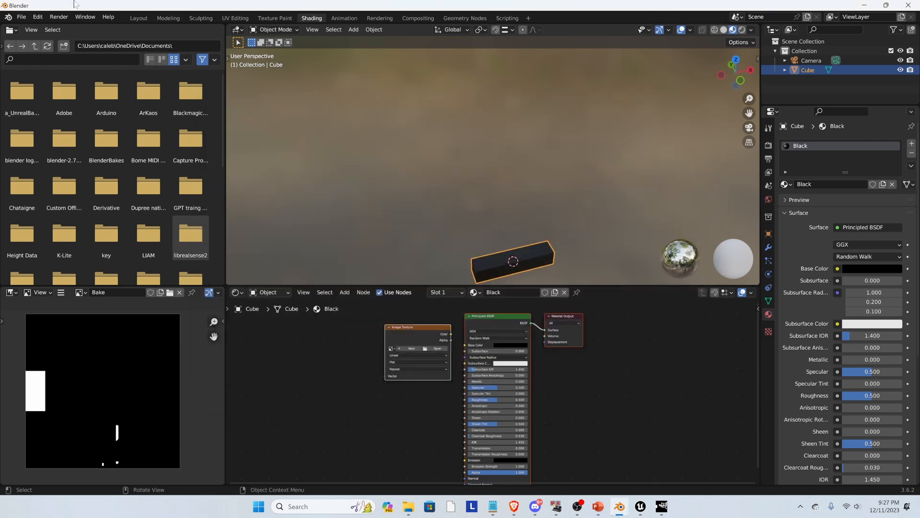
Step: Save the Blender project as strip8.blend in the Strip_8 folder of Documents
left_click(21, 17)
left_click(35, 90)
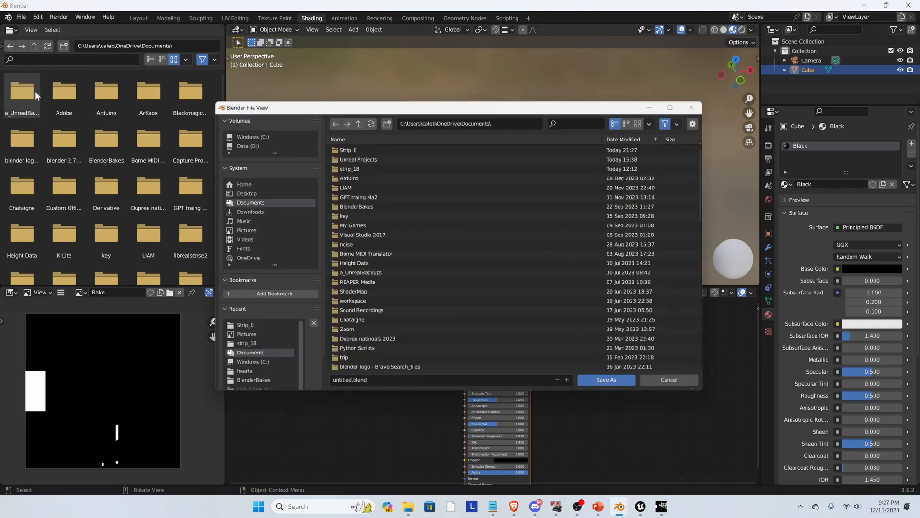
left_click(394, 387)
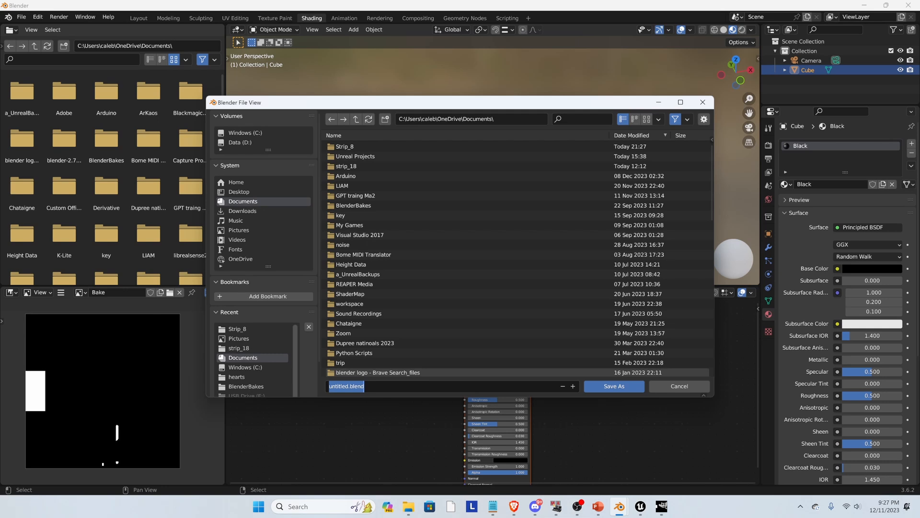
double_click(373, 146)
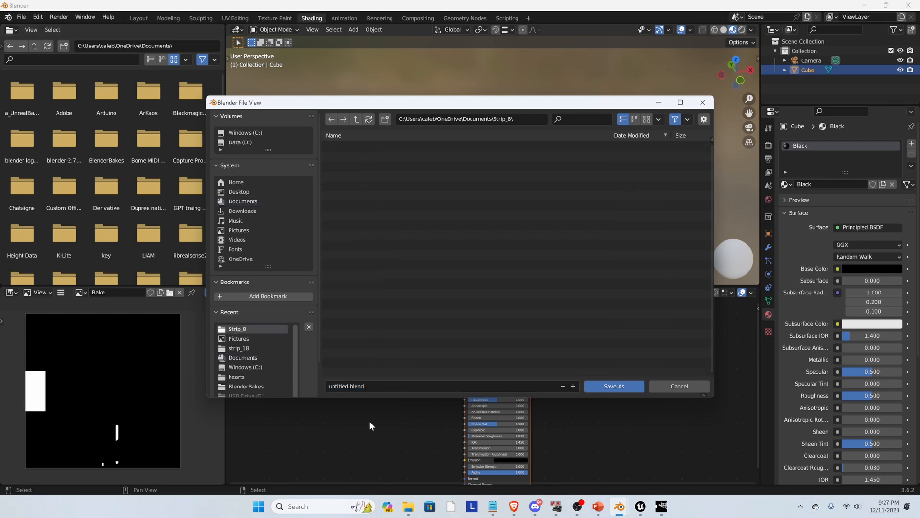
left_click(377, 388)
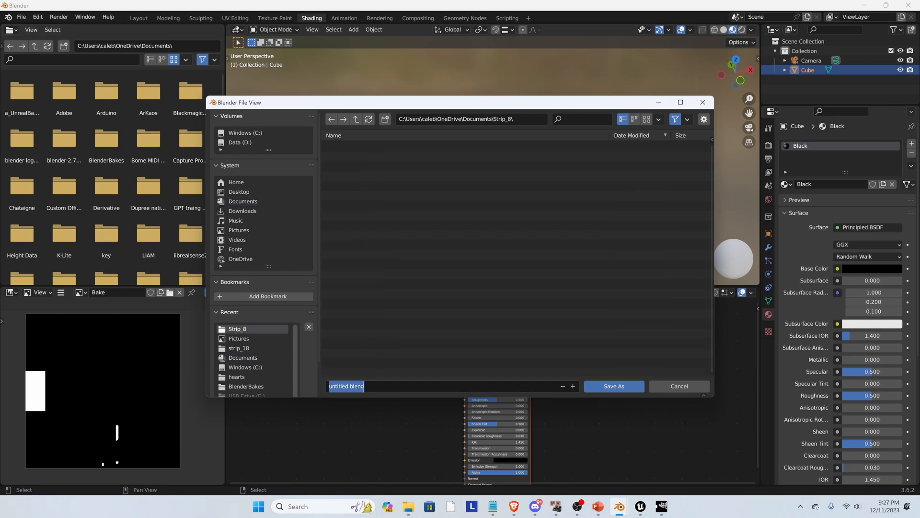
type("strip8")
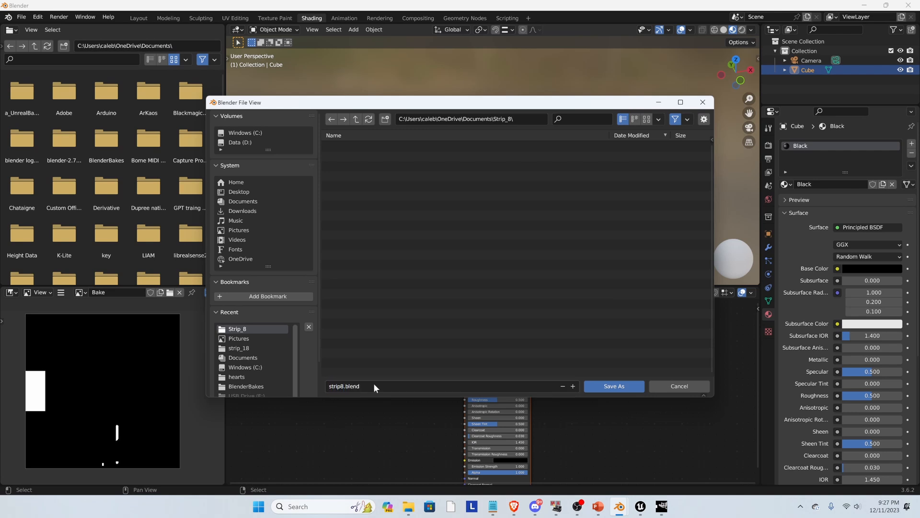
left_click(618, 387)
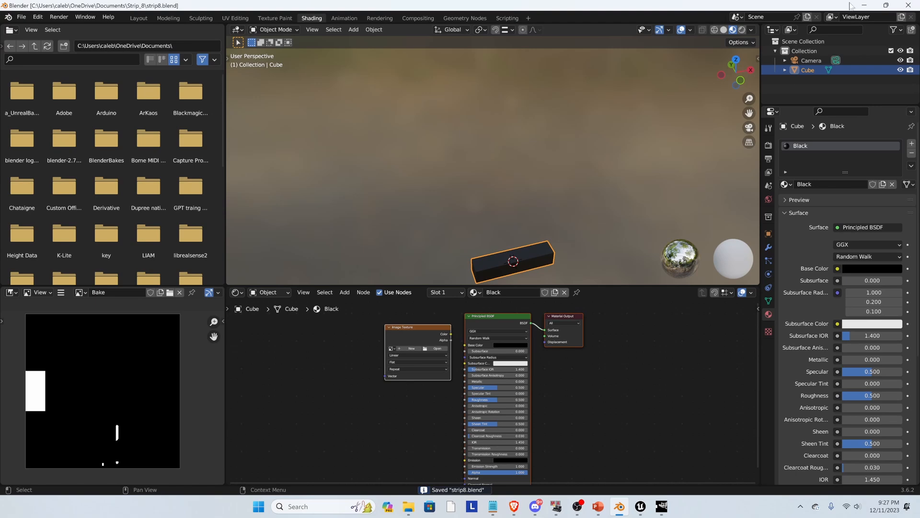
Step: Minimize Blender, quit GIMP discarding the unsaved changes, and minimize File Explorer to reach the Unreal Editor
left_click(864, 6)
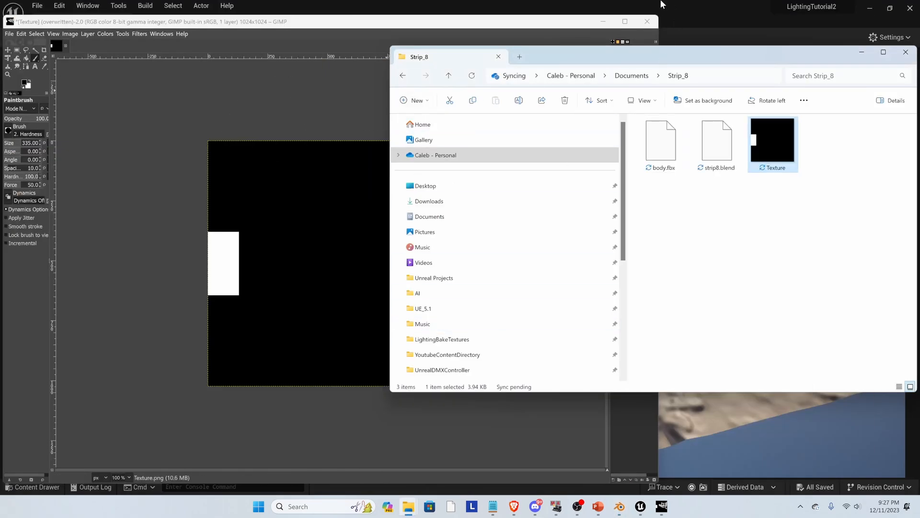
left_click(647, 21)
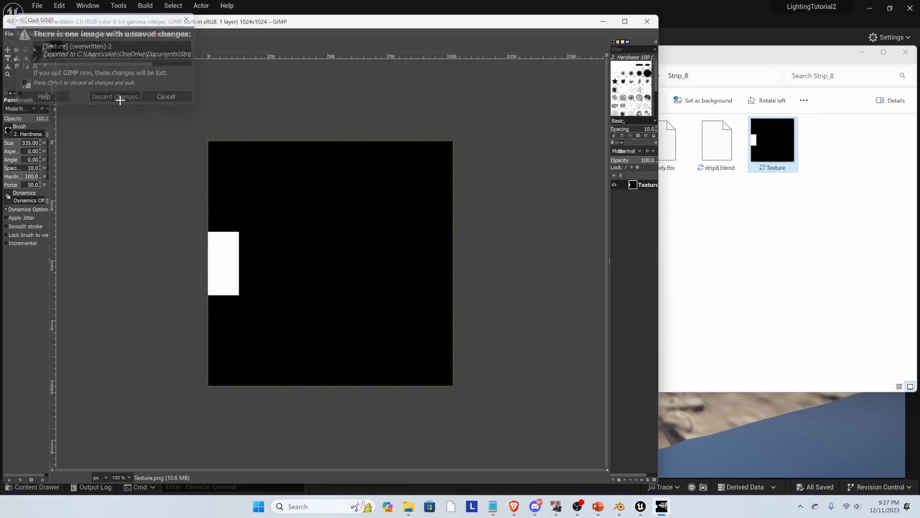
left_click(119, 97)
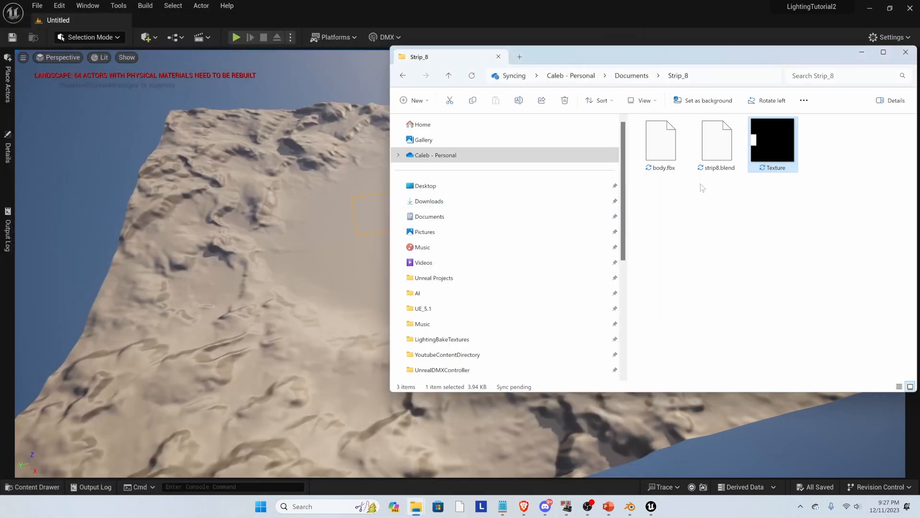
left_click(862, 54)
Step: Create a folder named Strip_8 inside the project's Custom_Fixtures content folder
left_click(17, 487)
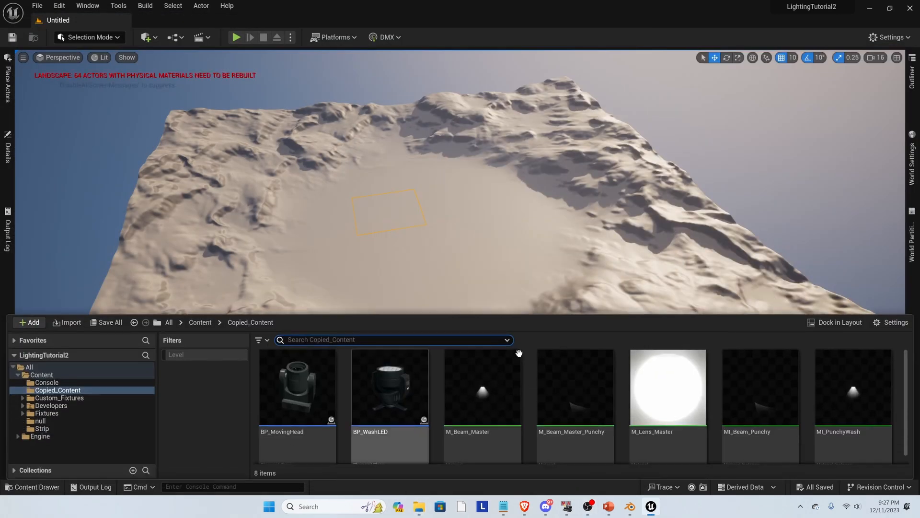
right_click_drag(423, 251, 422, 302)
left_click(26, 490)
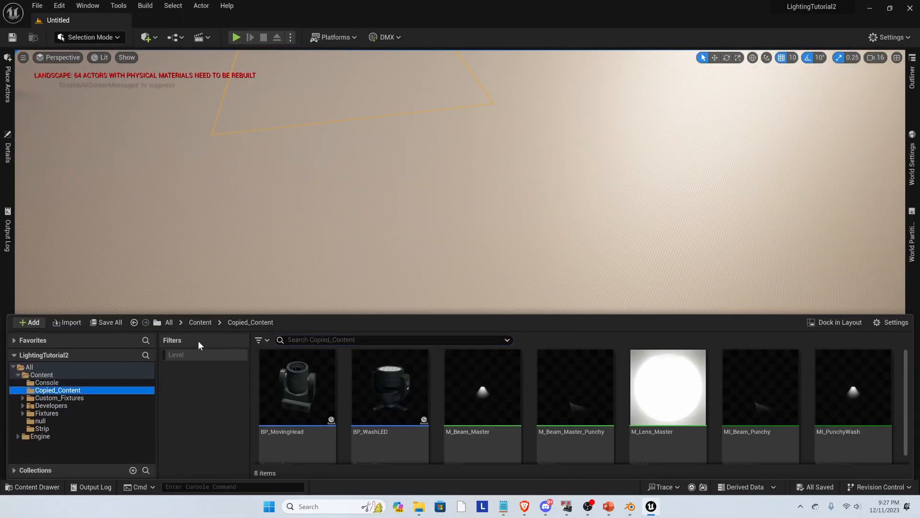
left_click(53, 398)
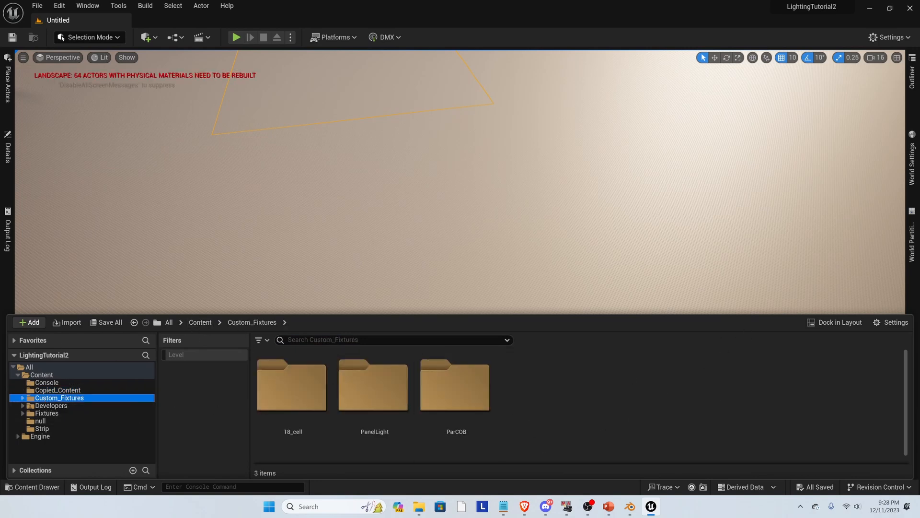
mouse_move(651, 506)
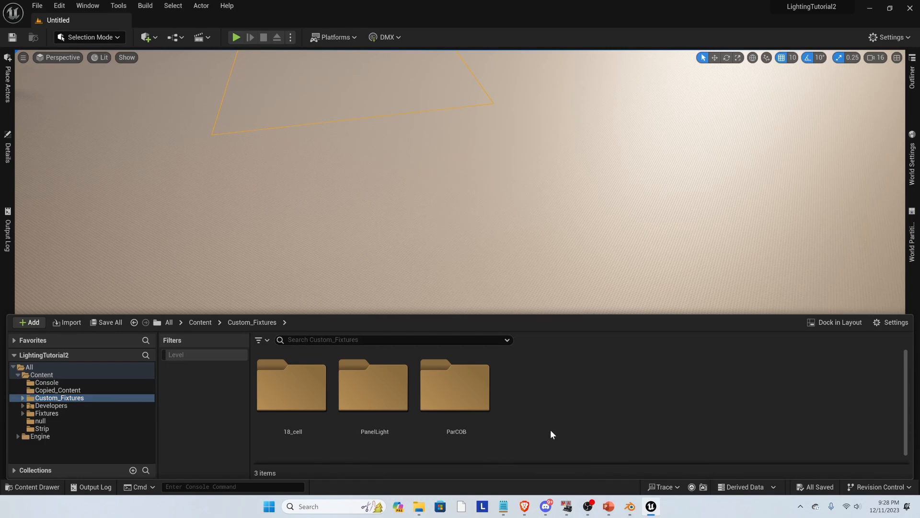
right_click(549, 428)
mouse_move(597, 324)
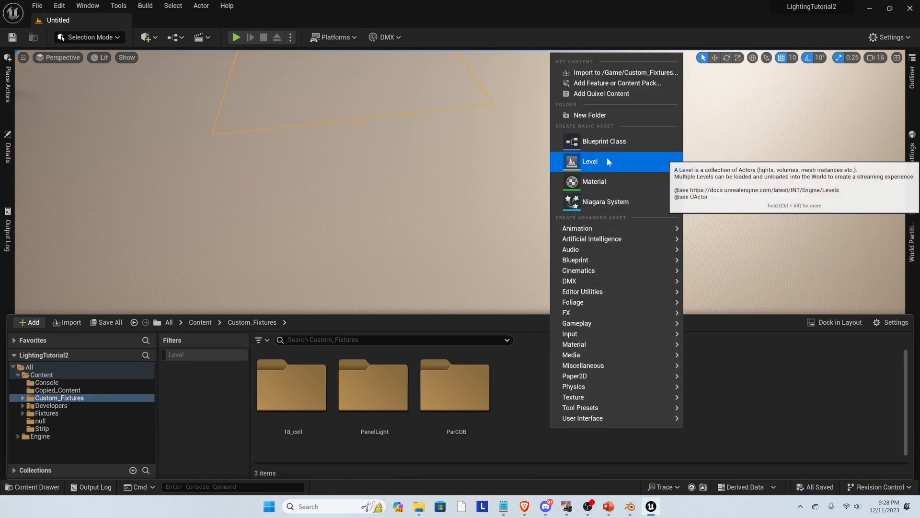
left_click(596, 117)
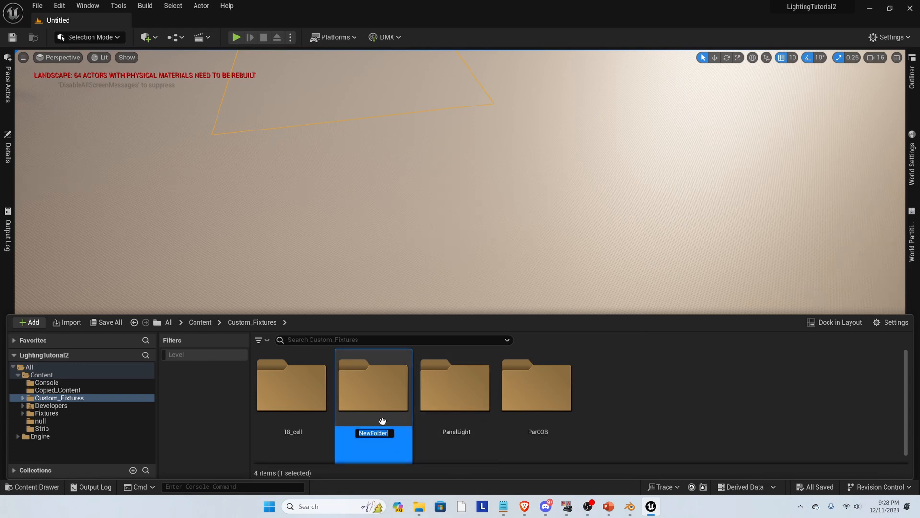
type("sTRIP_8")
key("Return")
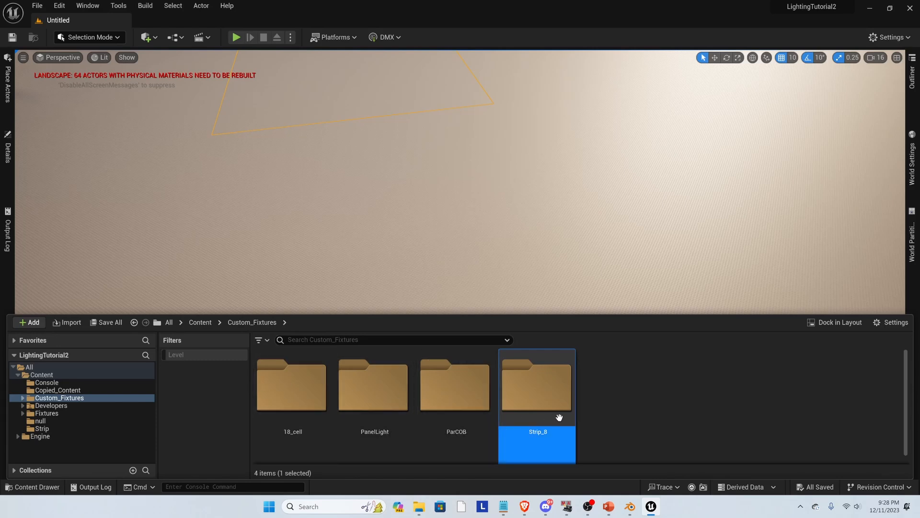
Step: Import body.fbx from File Explorer into the project's Strip_8 content folder, and close the Message Log
right_click_drag(446, 239, 446, 239)
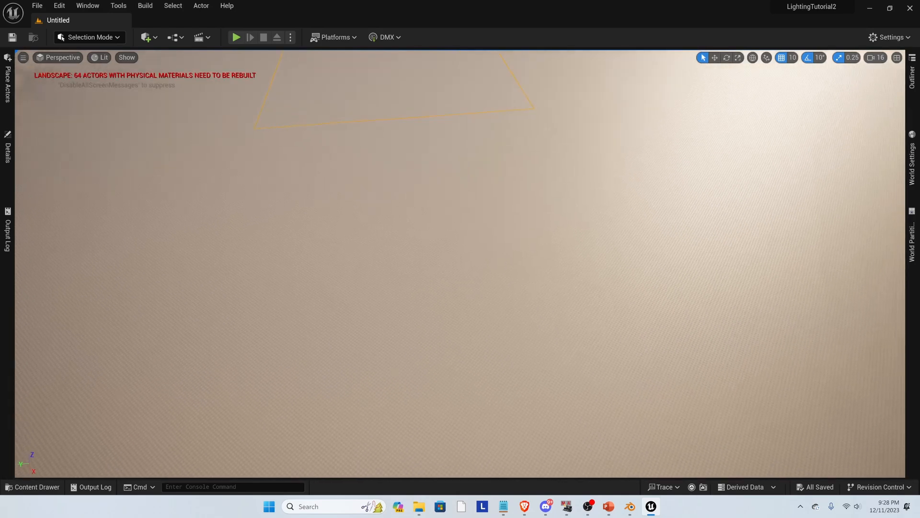
left_click(32, 486)
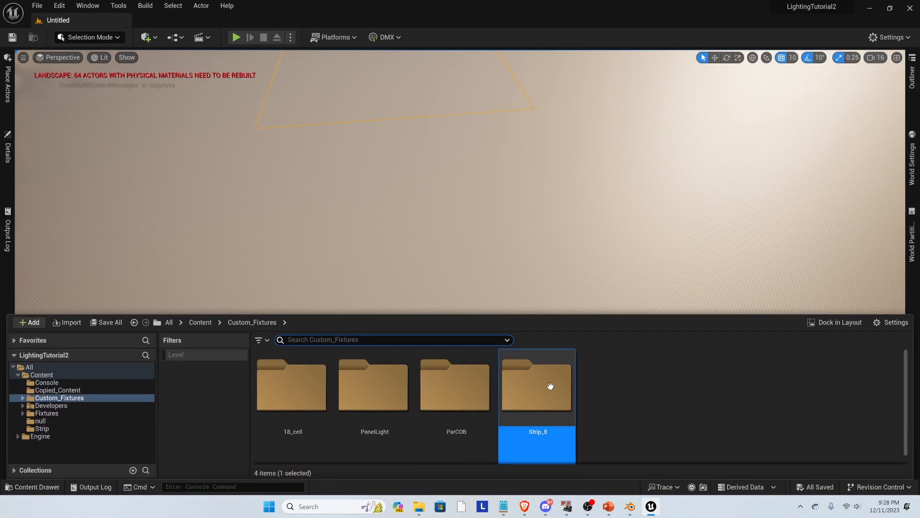
double_click(550, 384)
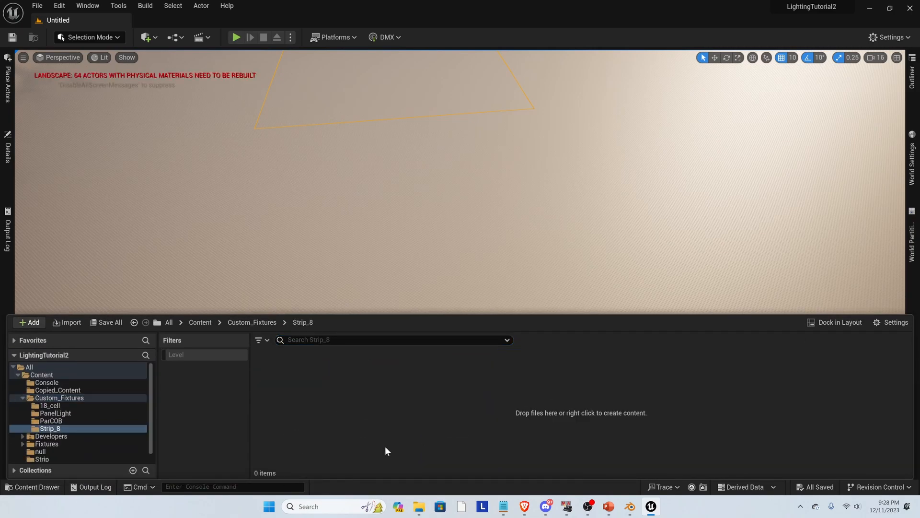
mouse_move(419, 506)
left_click(488, 450)
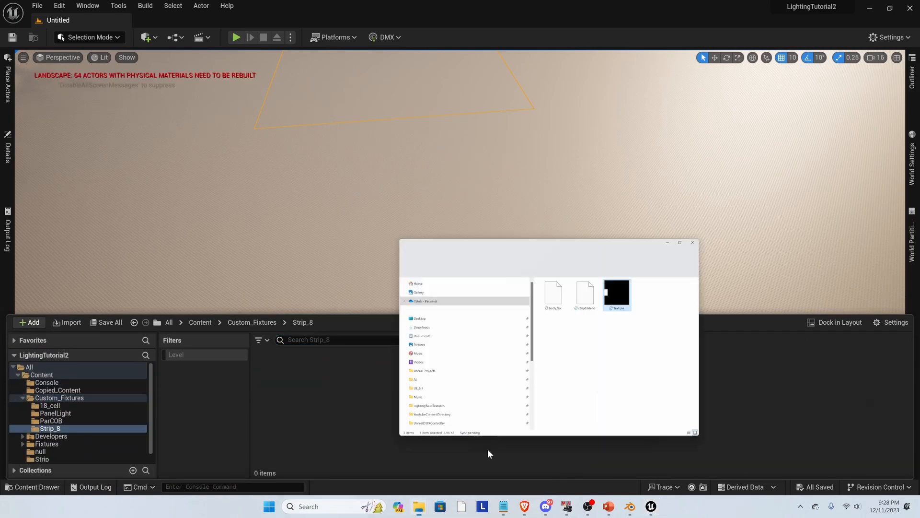
left_click(718, 146)
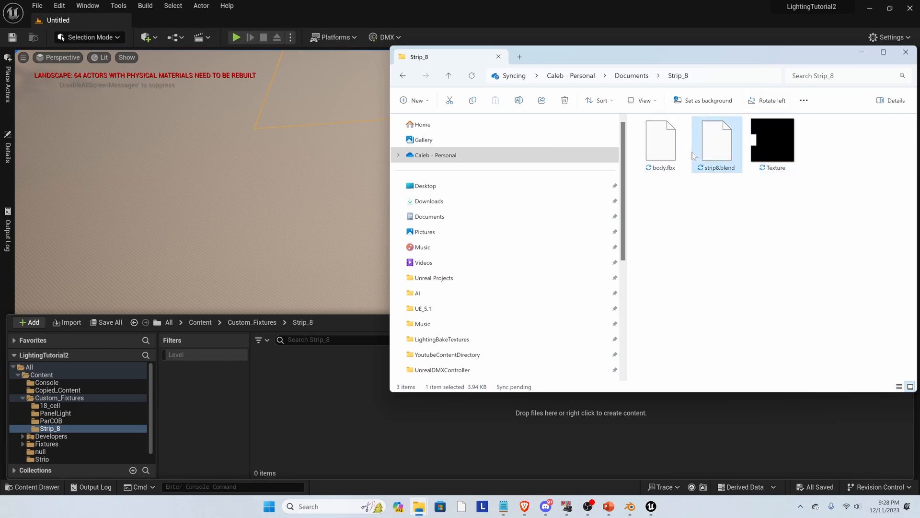
left_click(680, 155)
left_click_drag(673, 158, 502, 413)
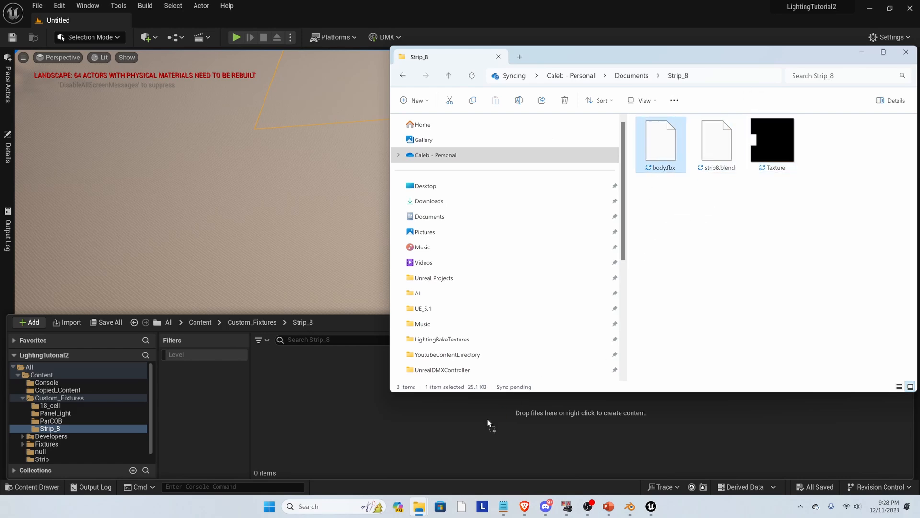
left_click_drag(334, 443, 323, 436)
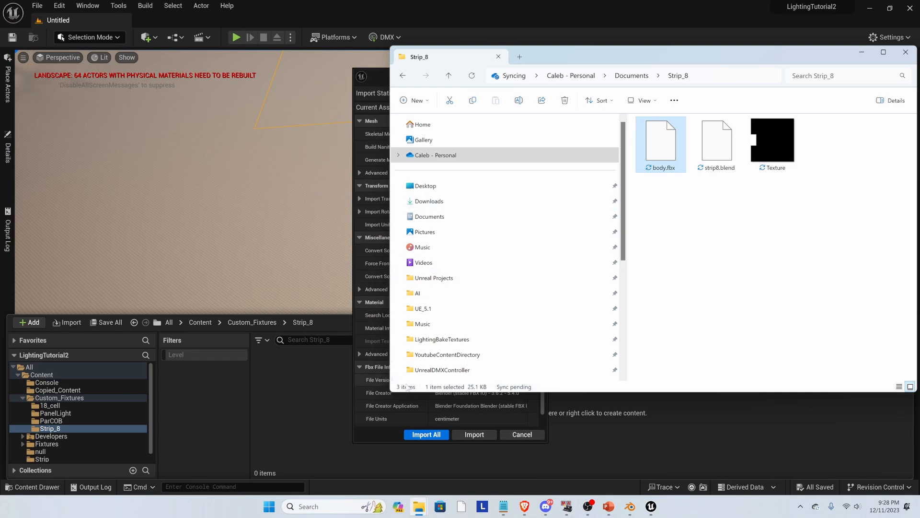
left_click(471, 436)
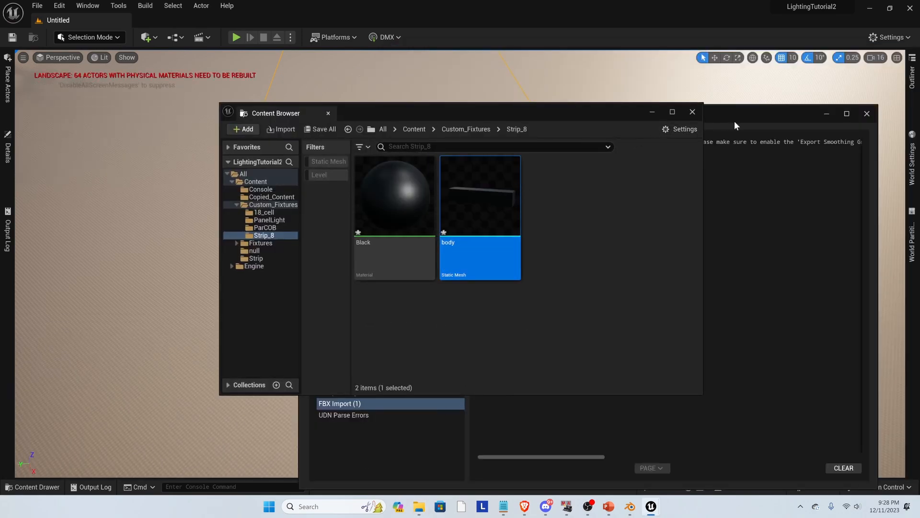
left_click(728, 125)
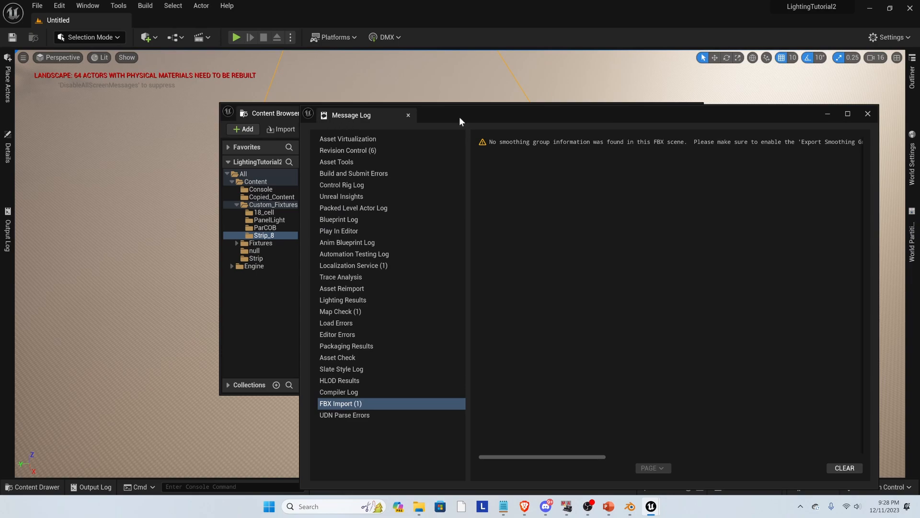
left_click(868, 114)
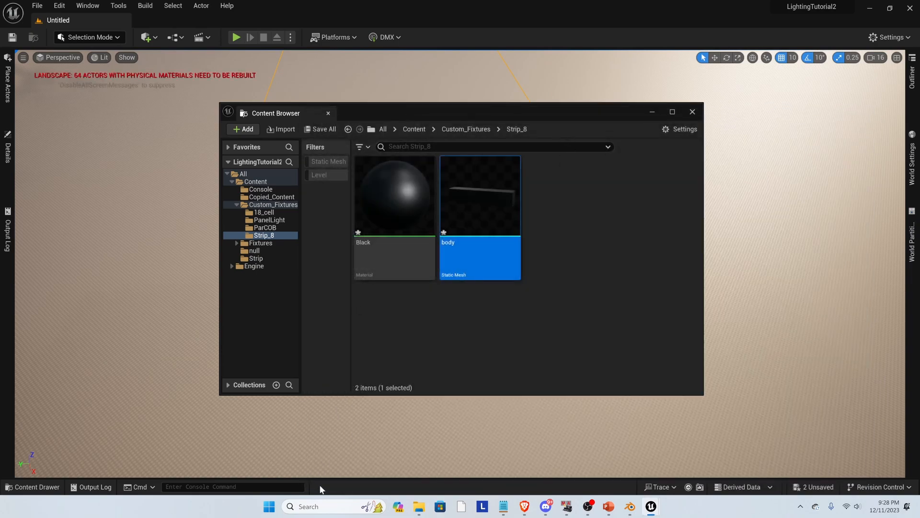
Step: Import the Texture image from File Explorer into the project's Strip_8 content folder
left_click(419, 506)
left_click_drag(755, 59, 865, 93)
left_click(890, 180)
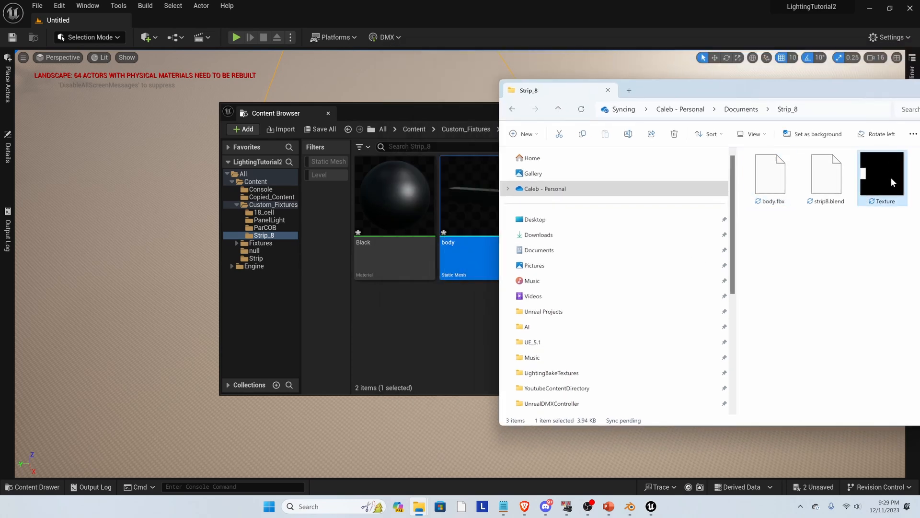
left_click(417, 348)
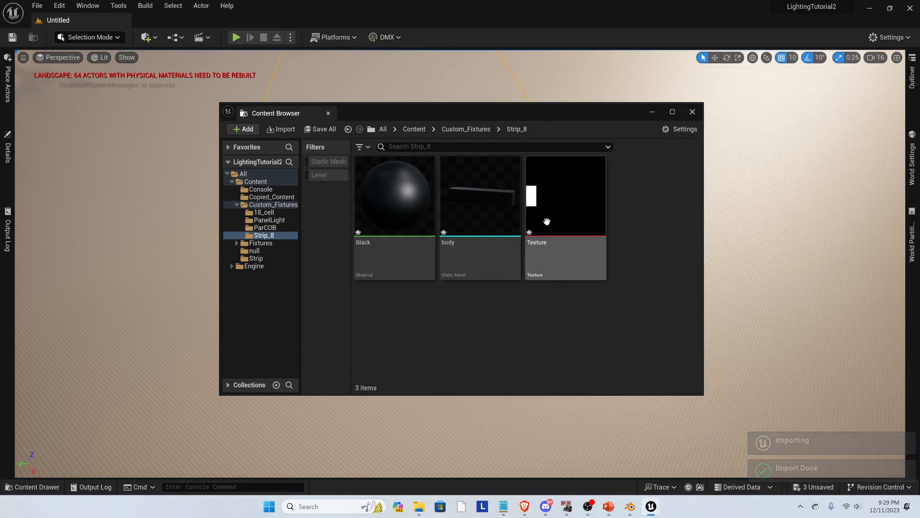
Step: Create a Blueprint Class with Actor as its parent in the Strip_8 folder and name it BP_Strip_8
left_click_drag(619, 116, 582, 214)
right_click_drag(410, 160, 405, 159)
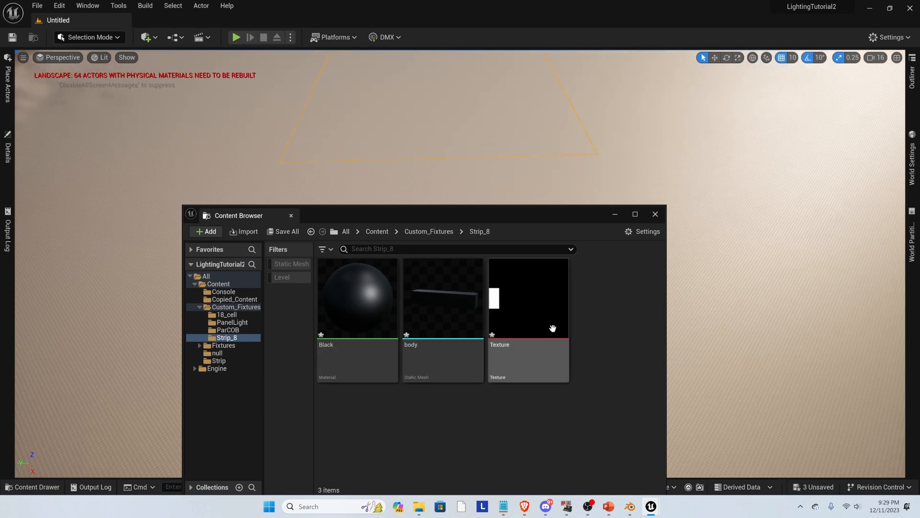
right_click(597, 295)
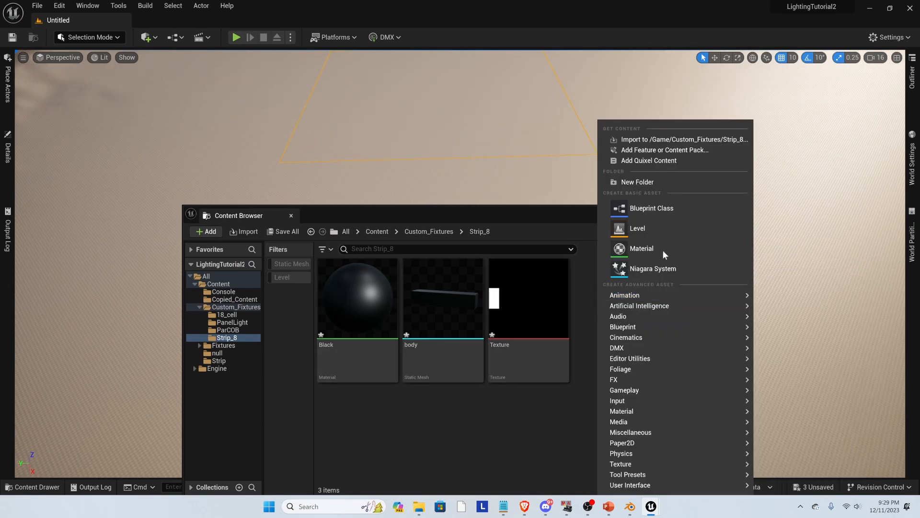
left_click(666, 205)
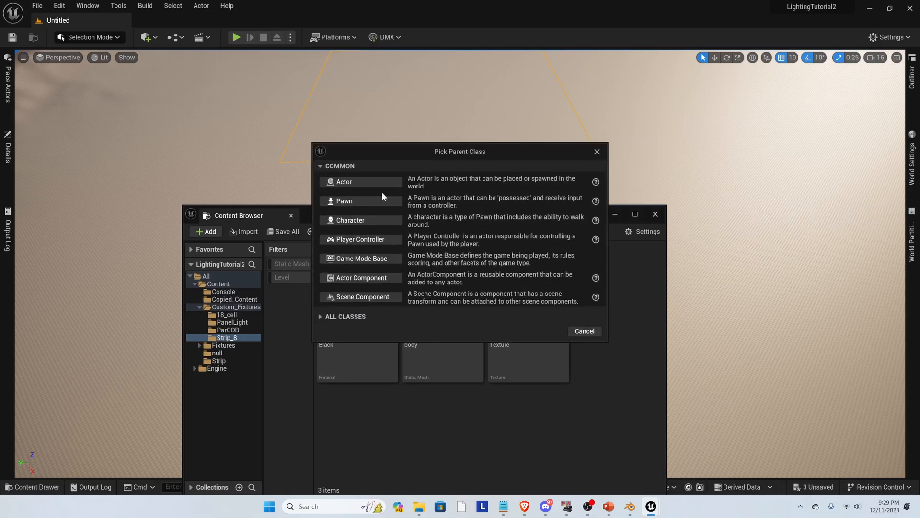
left_click(367, 185)
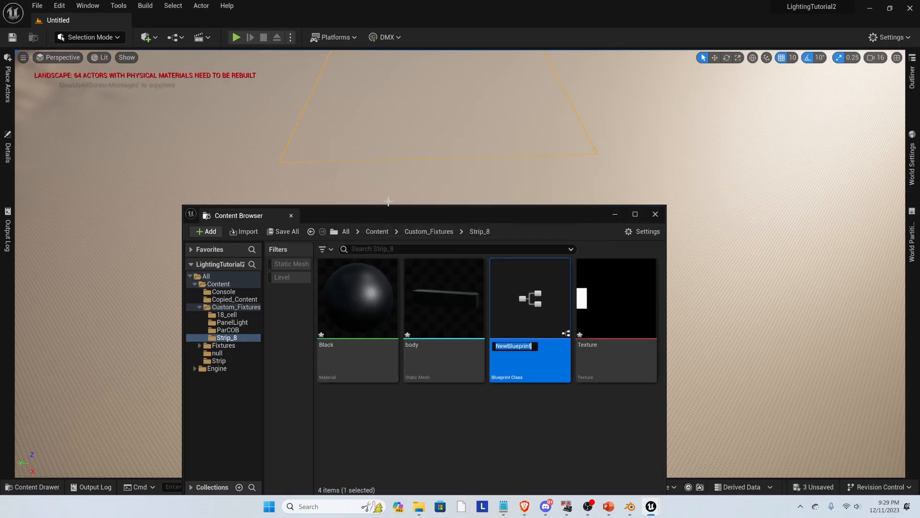
type("Str")
type("ip_")
type("8")
type("BP_")
key("Return")
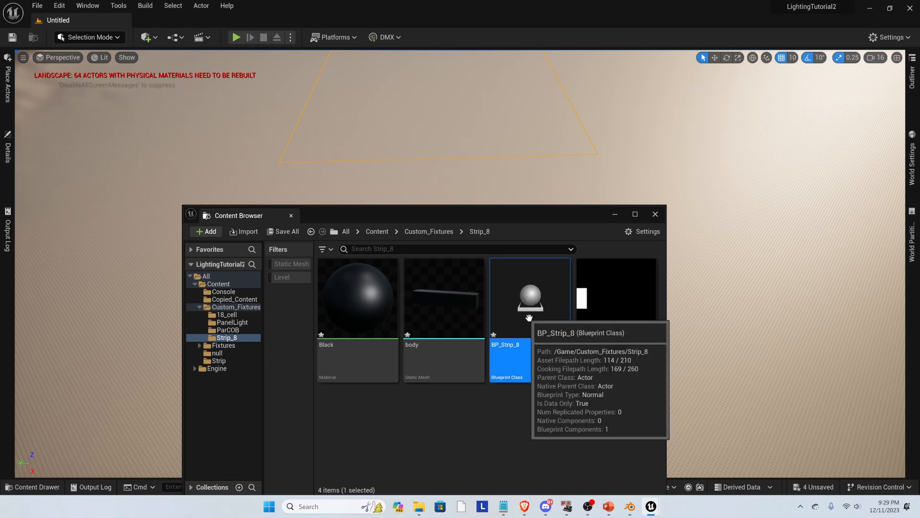
Step: Open BP_Strip_8, add the body static mesh from the Strip_8 folder as a component, and compile and save the blueprint
double_click(511, 291)
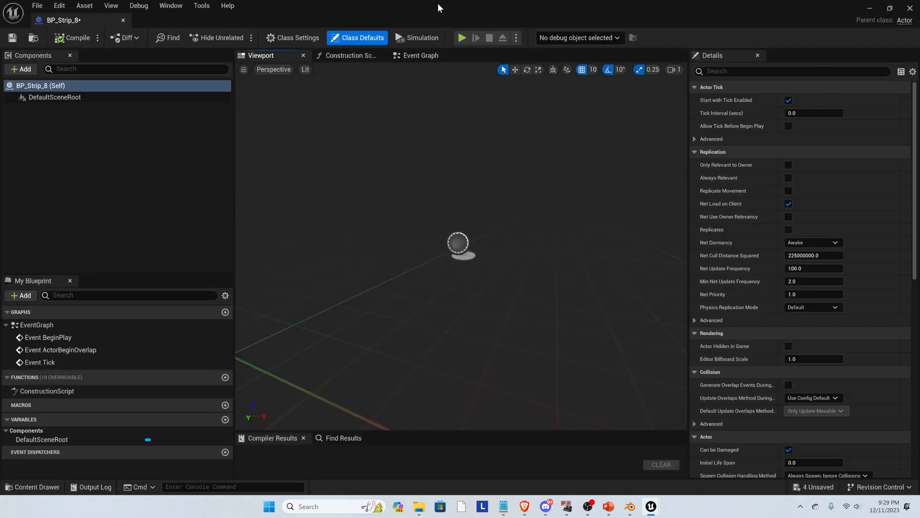
left_click_drag(437, 4, 560, 60)
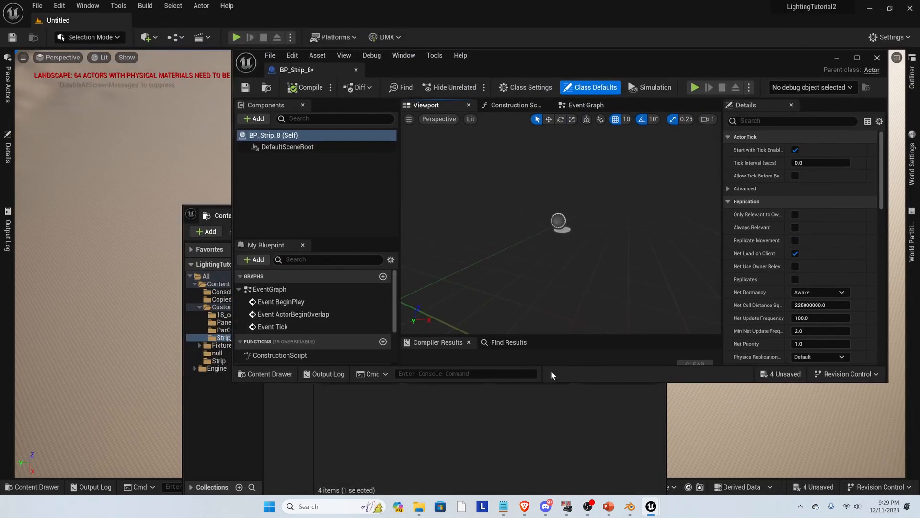
left_click_drag(553, 382, 552, 228)
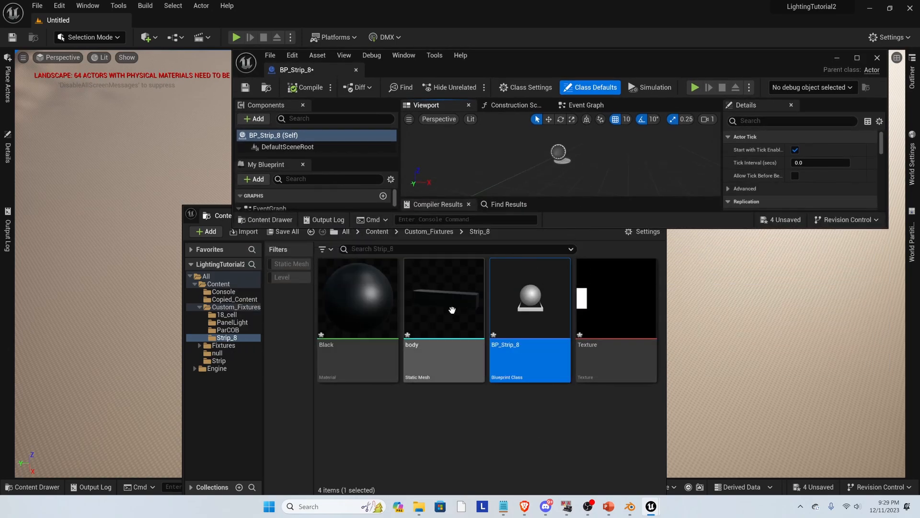
left_click_drag(448, 316, 322, 147)
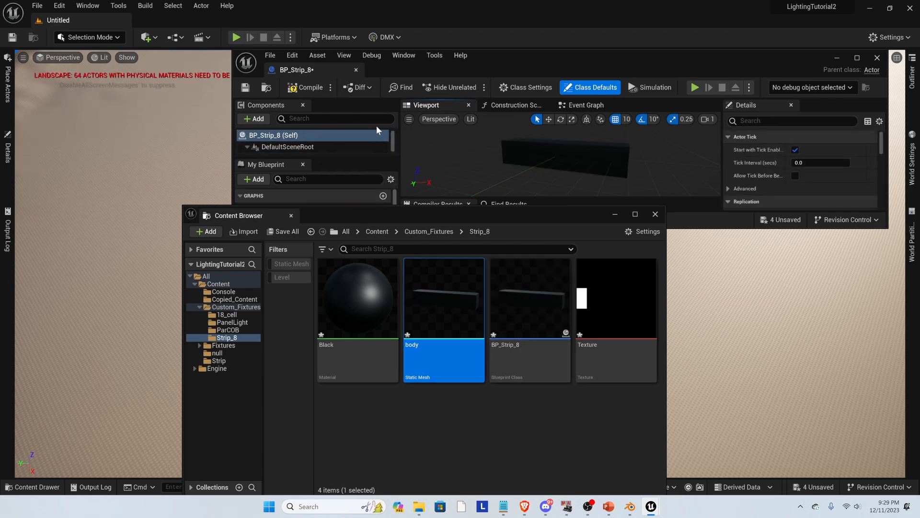
left_click(293, 86)
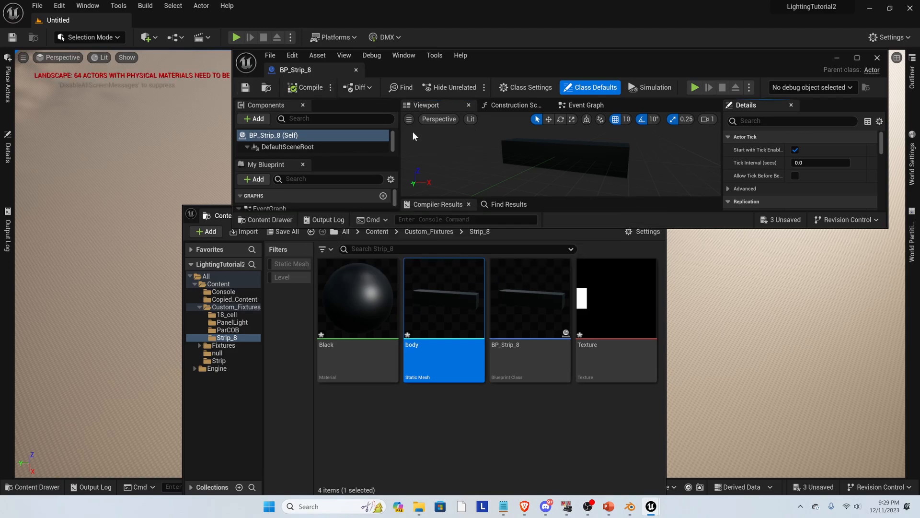
Step: Maximize the blueprint editor, add a DMX component to BP_Strip_8, and compile and save the blueprint
left_click(857, 58)
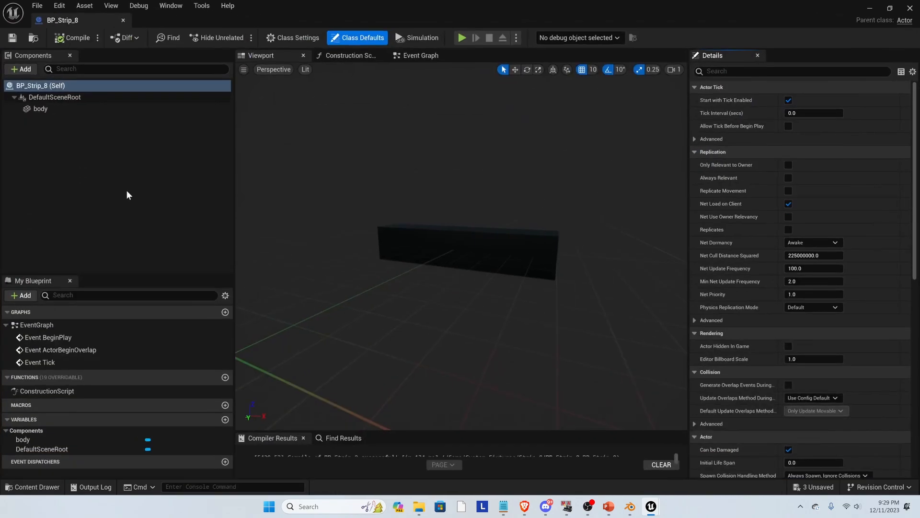
left_click(40, 110)
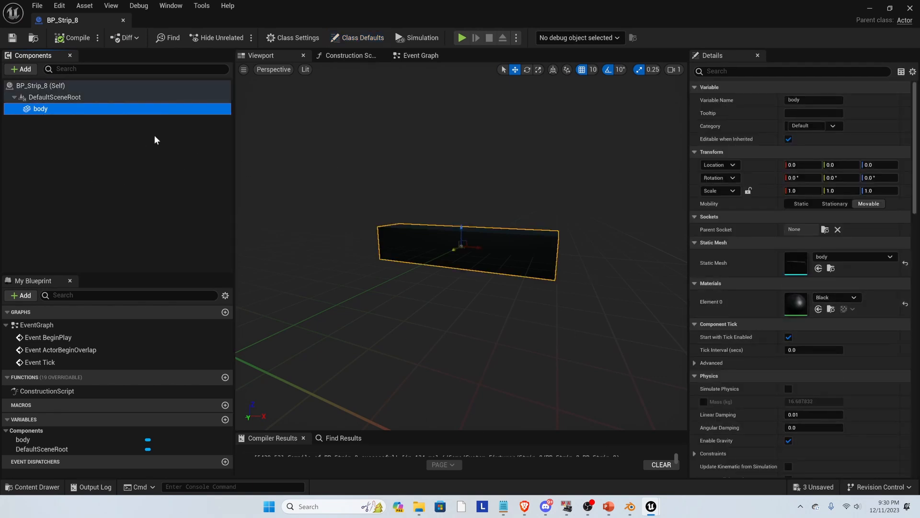
left_click(22, 70)
type("dmx")
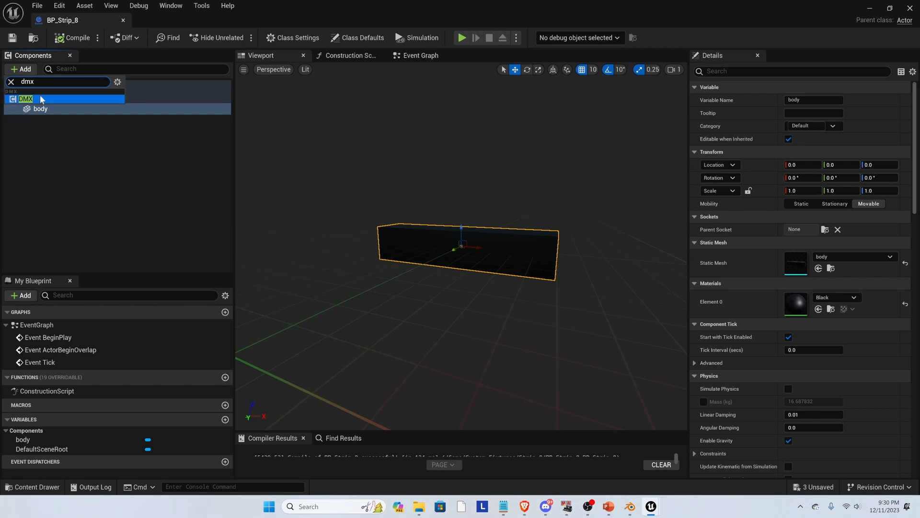
left_click(28, 99)
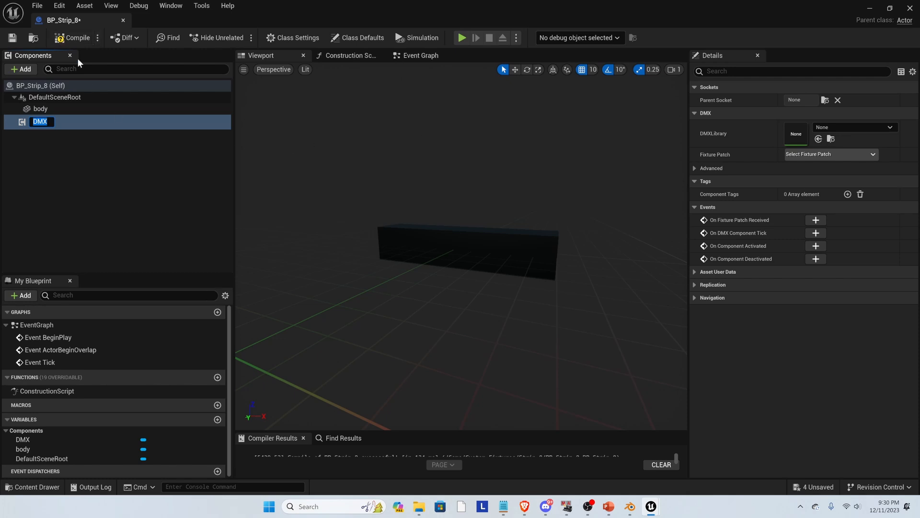
left_click(50, 147)
left_click(36, 120)
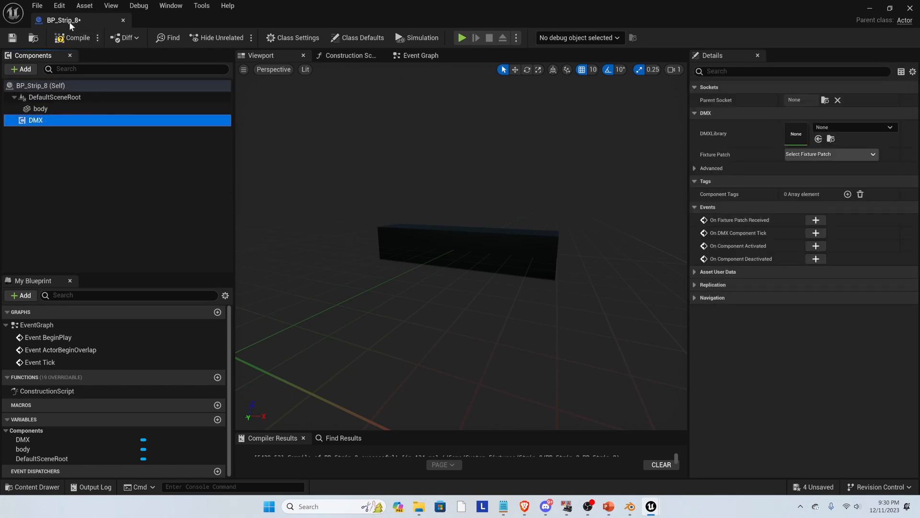
left_click(70, 39)
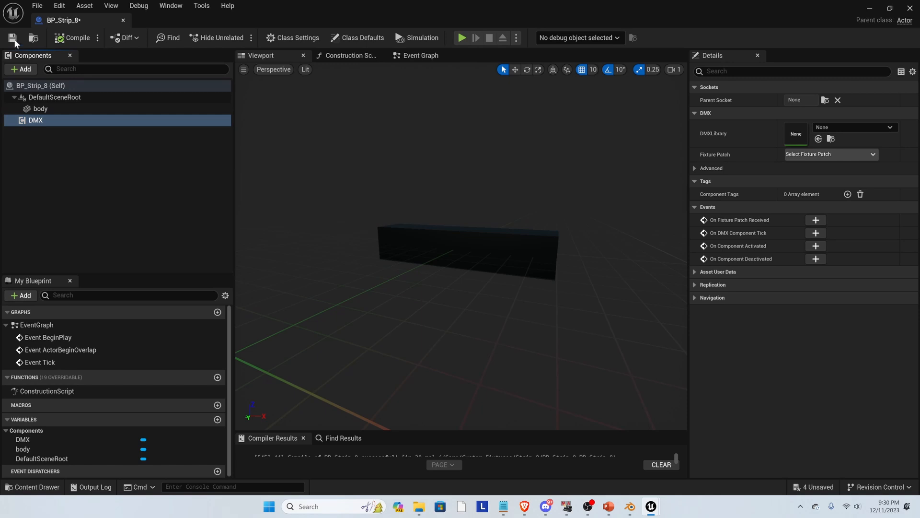
left_click(13, 38)
Step: Show the blueprint's Event Graph and add a variable named Output_Colors
left_click(417, 56)
scroll(301, 194, "down", 3)
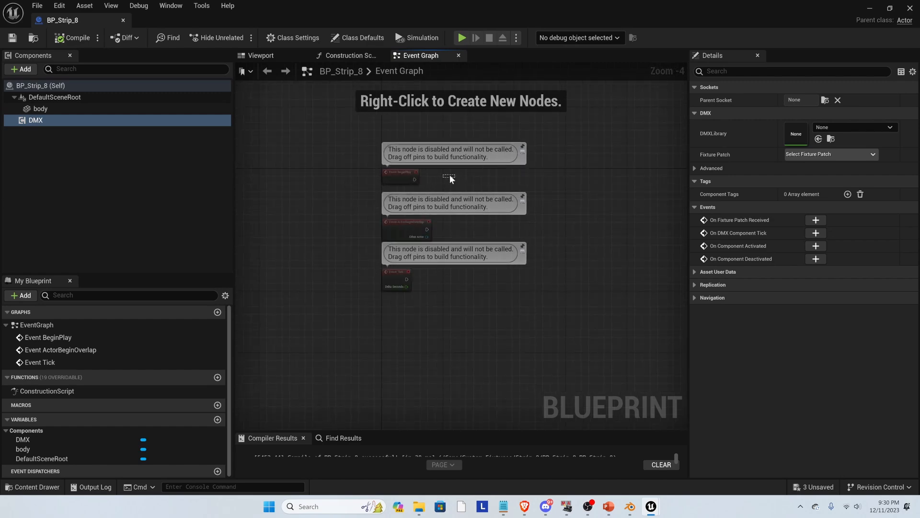
scroll(550, 176, "up", 2)
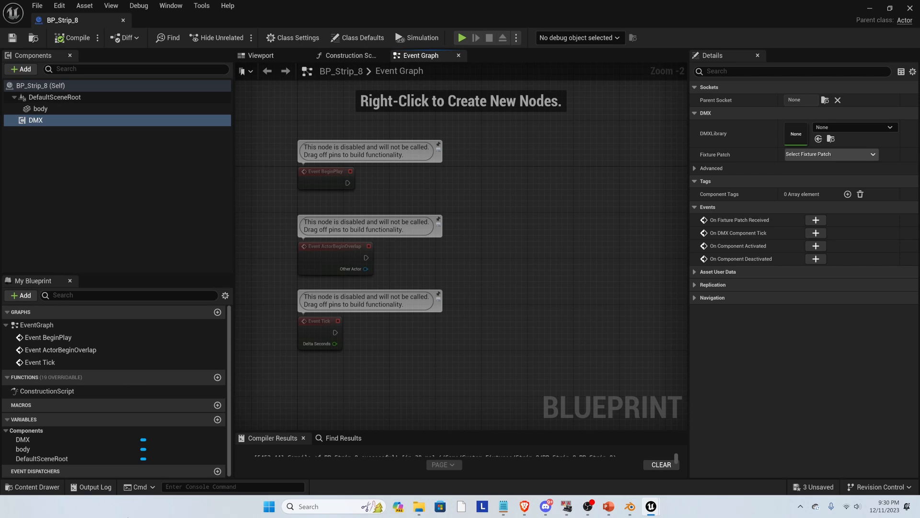
left_click(218, 419)
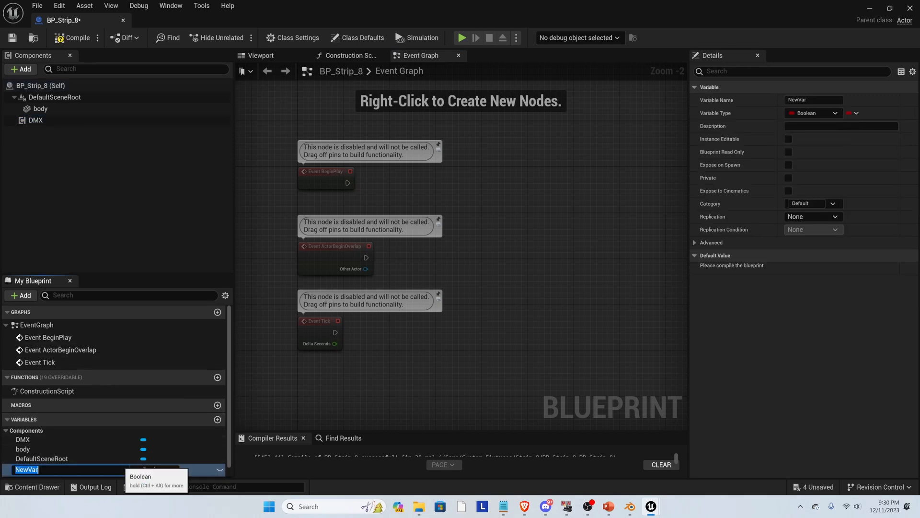
type("O")
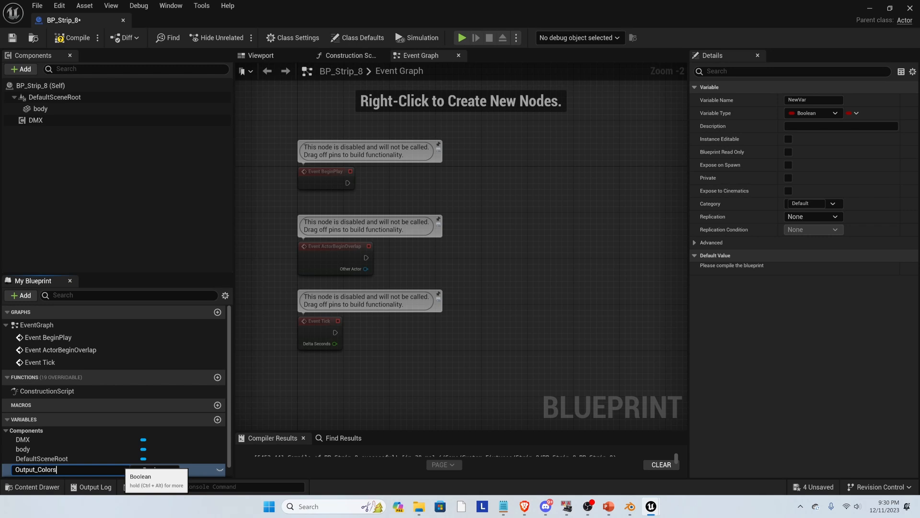
type("utput_Colors")
key("Return")
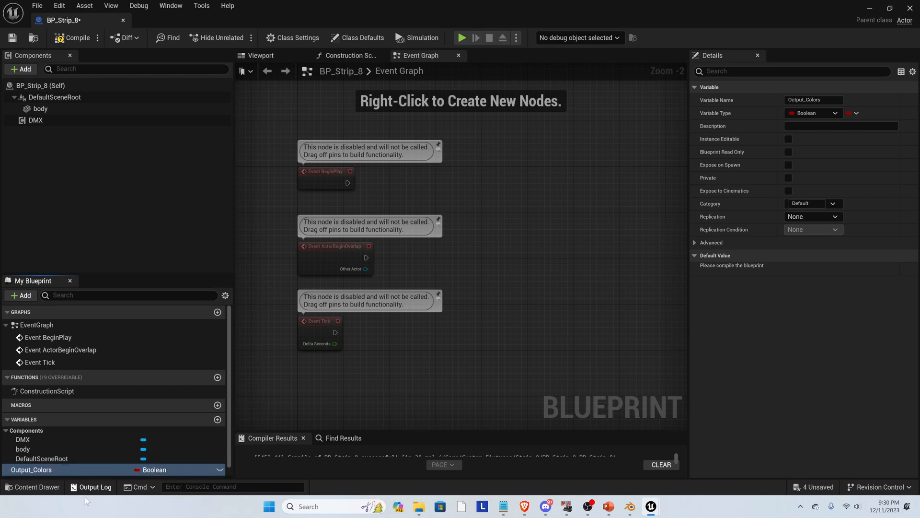
Step: Make the Output_Colors variable an array of type Vector and compile the blueprint
left_click(148, 470)
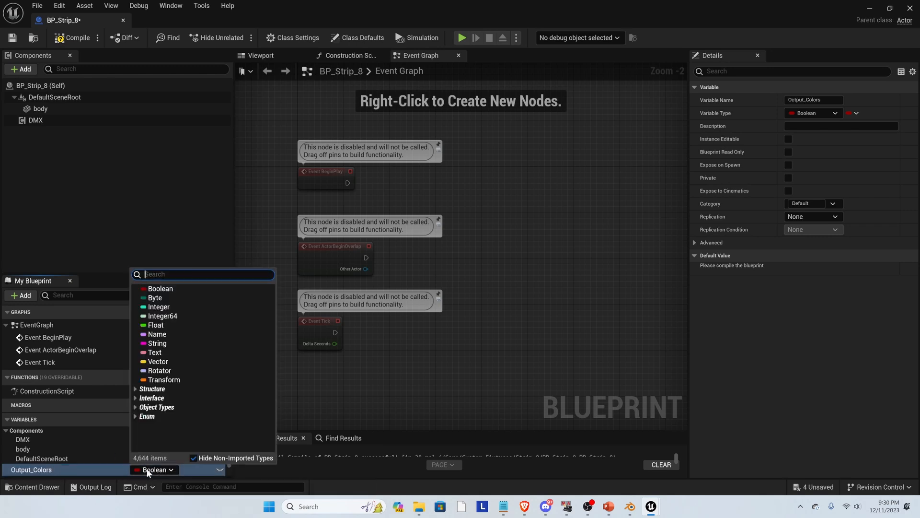
left_click(153, 361)
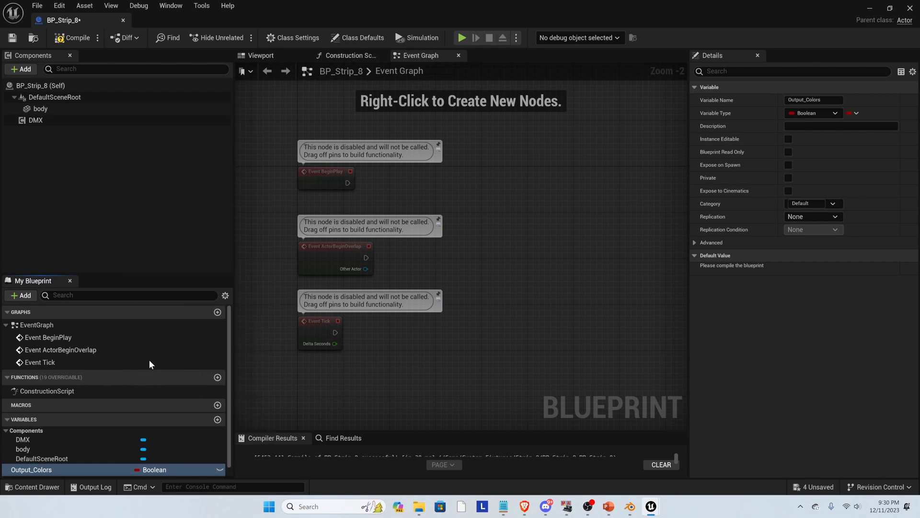
left_click(852, 113)
left_click(844, 140)
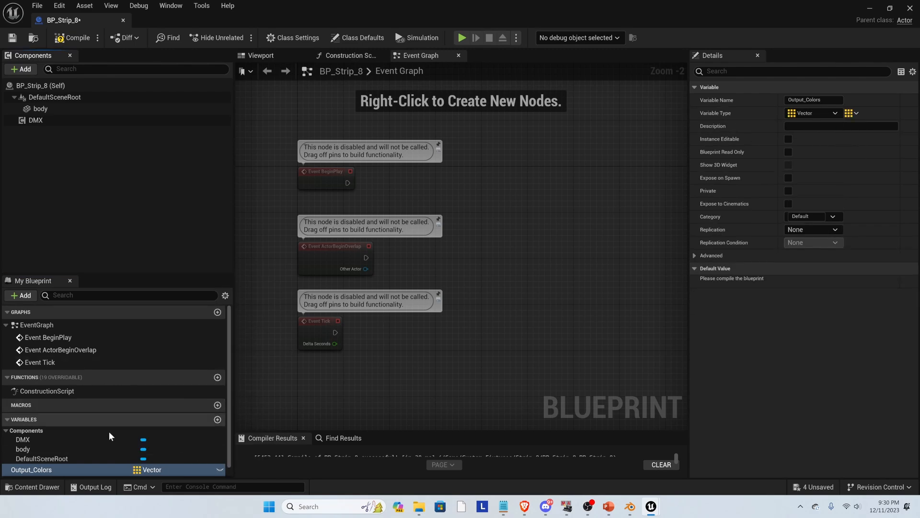
left_click(136, 470)
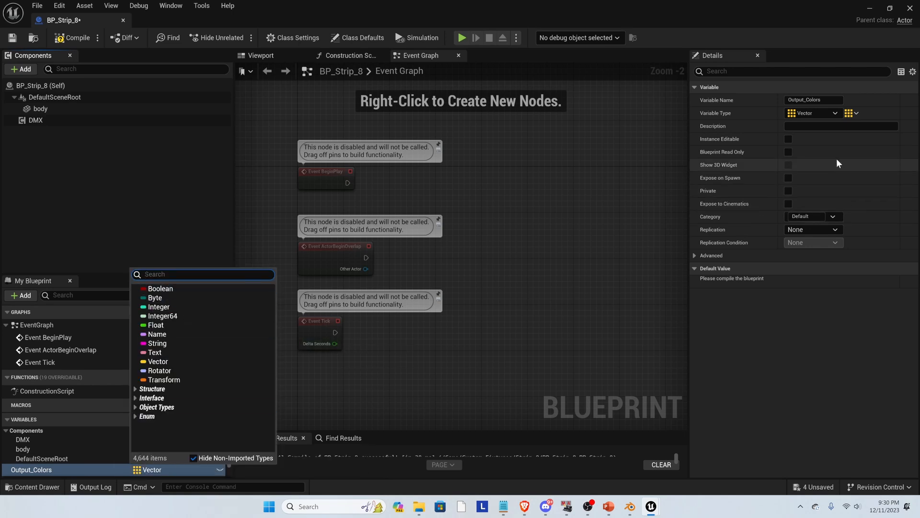
left_click(66, 42)
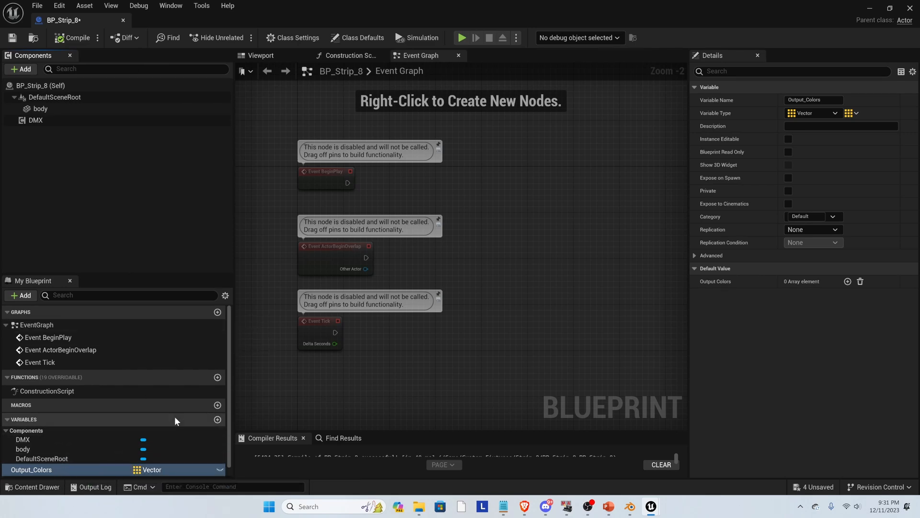
Step: Add a variable named Patch and set its type to DMX Fixture Patch Ref
left_click(217, 419)
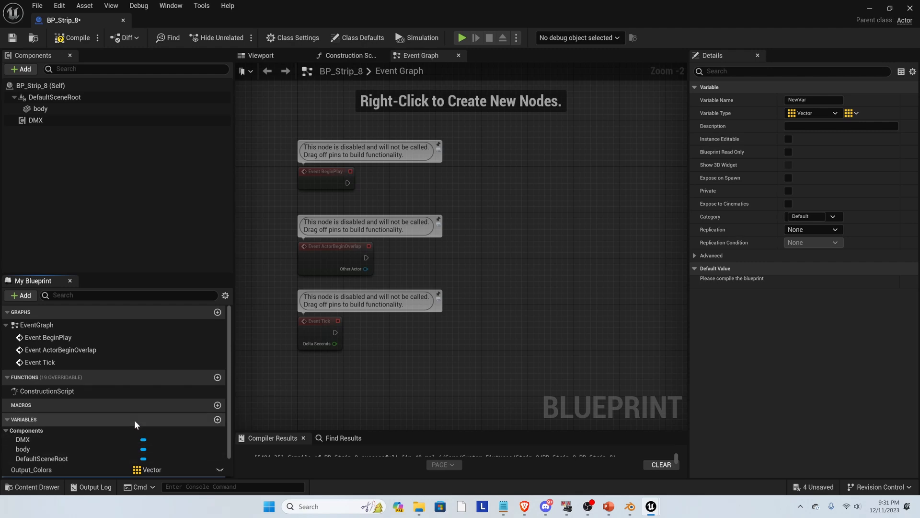
type("Patch")
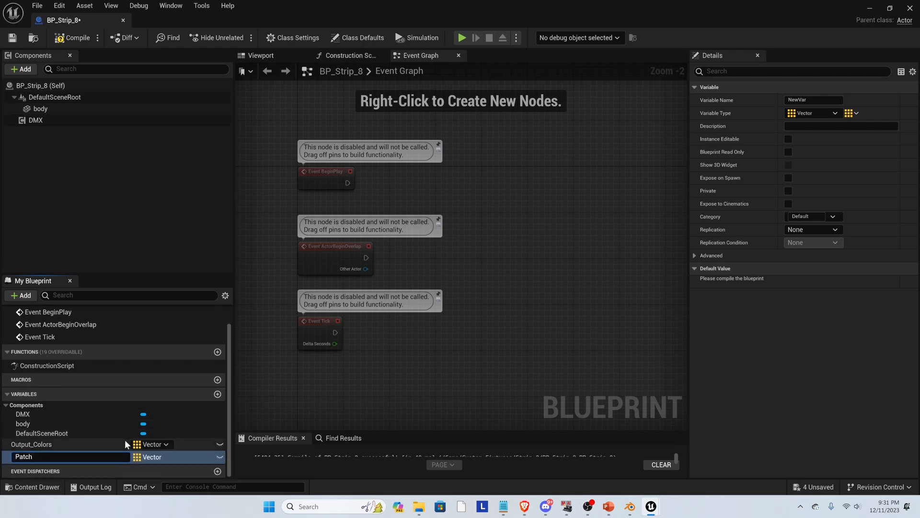
key("Return")
left_click(152, 457)
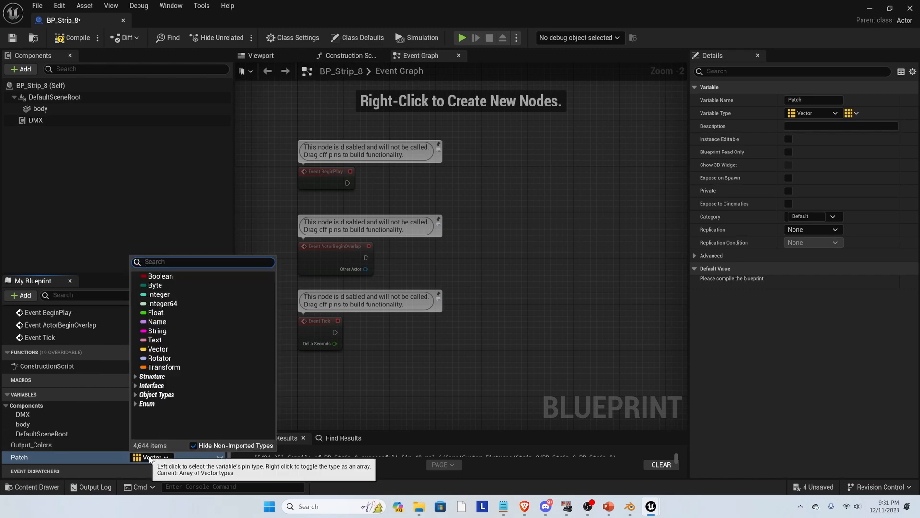
type("fixture")
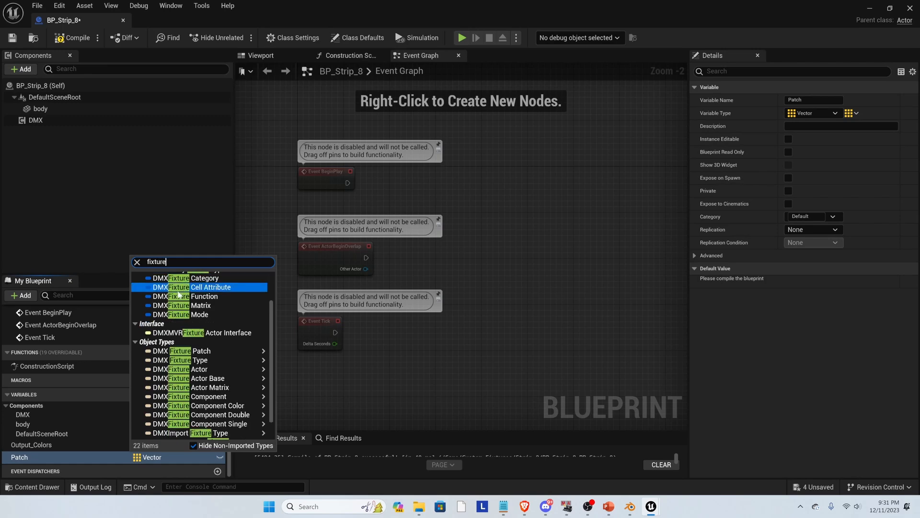
scroll(168, 293, "up", 2)
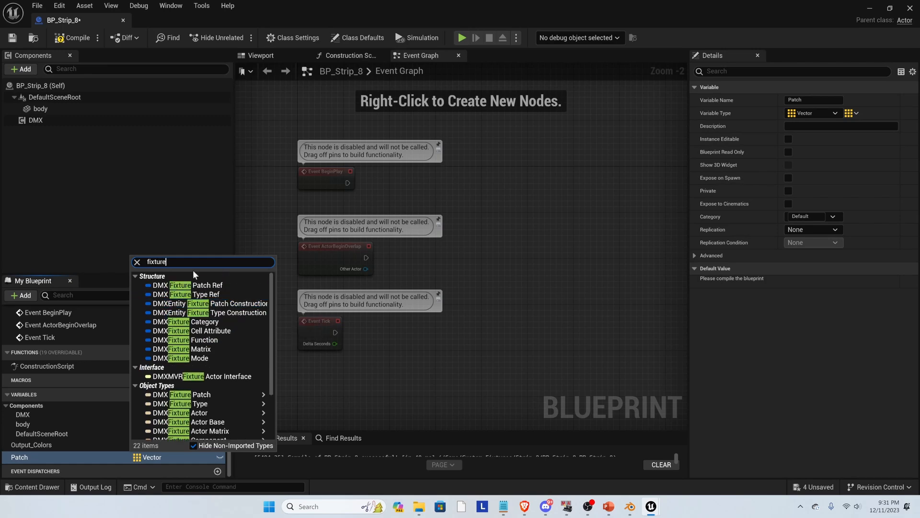
left_click(204, 286)
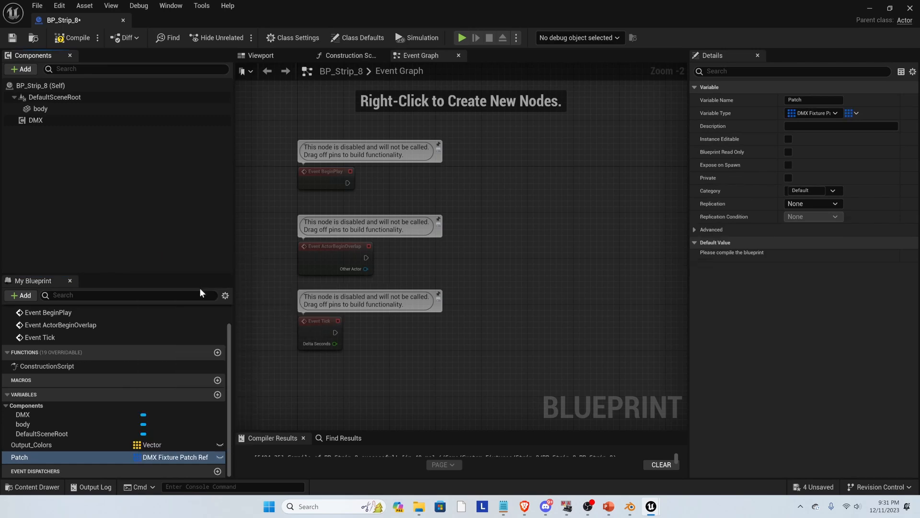
left_click(170, 457)
left_click(170, 460)
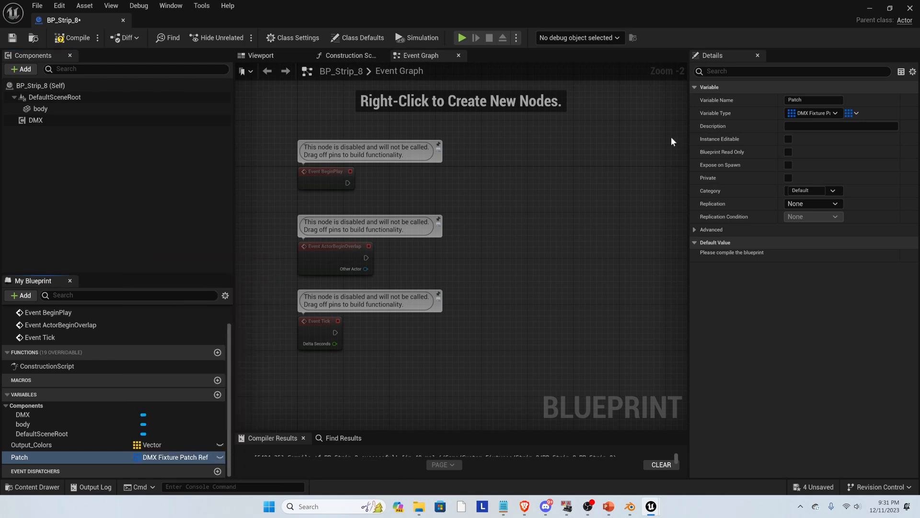
Step: Change the Patch variable from an array to a single value, then compile and save the blueprint
left_click(856, 114)
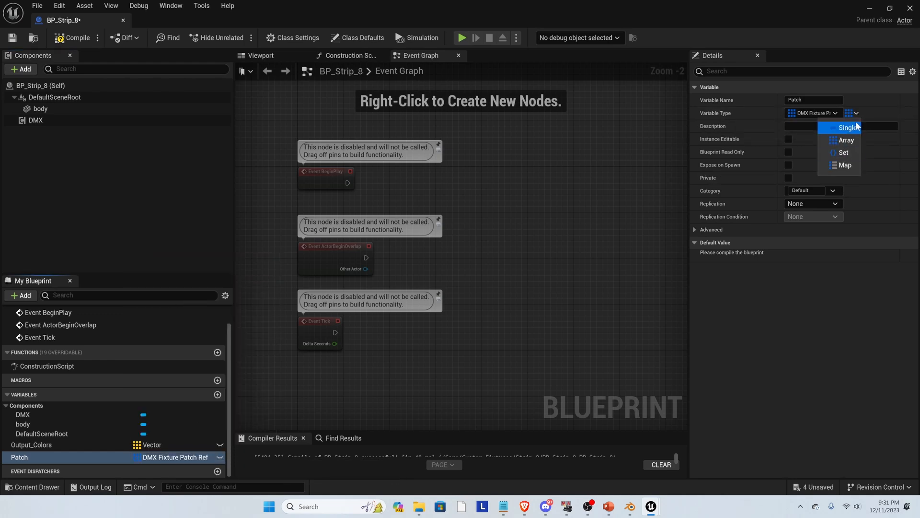
left_click(847, 131)
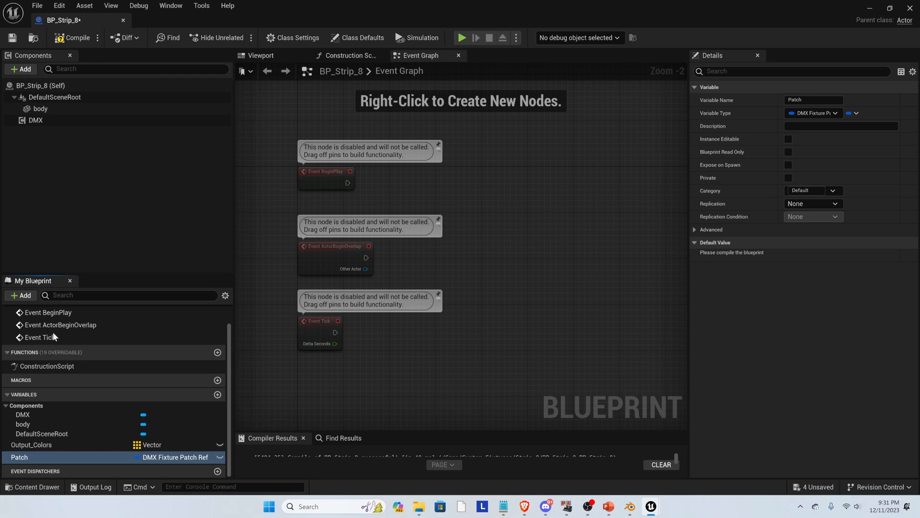
left_click(71, 38)
left_click(12, 37)
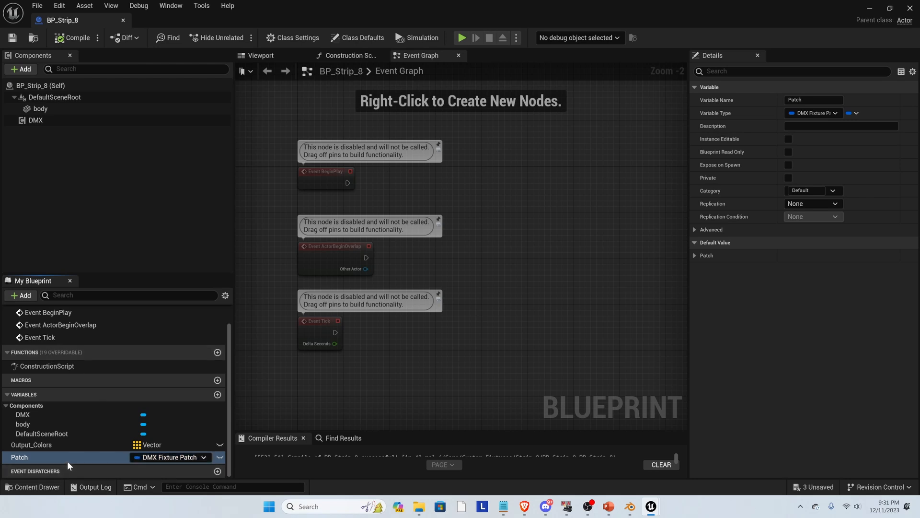
Step: Place a getter for the Patch variable in the Event Graph and move Event BeginPlay up above it
left_click_drag(67, 461, 379, 209)
left_click(437, 206)
left_click_drag(313, 182, 365, 124)
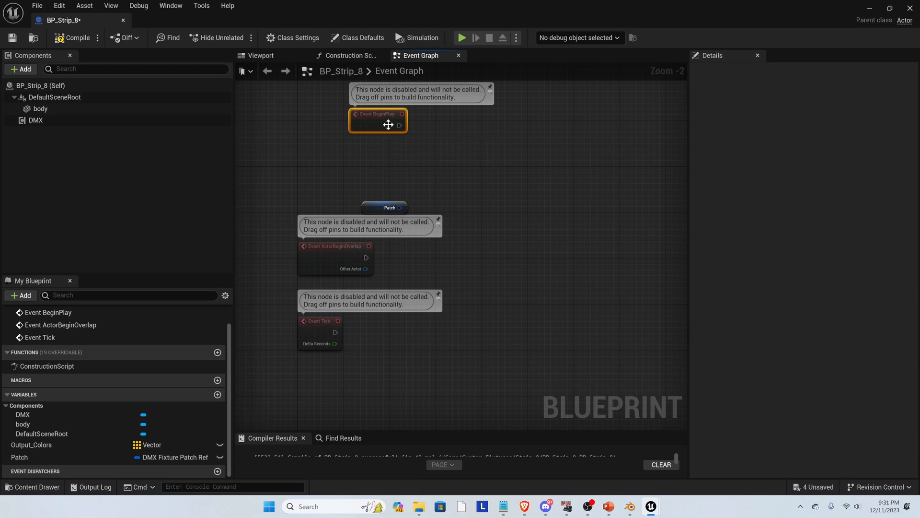
Step: Add a Set Fixture Patch (DMX) node driven by Event BeginPlay and arrange it with its DMX reference node
left_click_drag(399, 125, 485, 150)
type("set fixture")
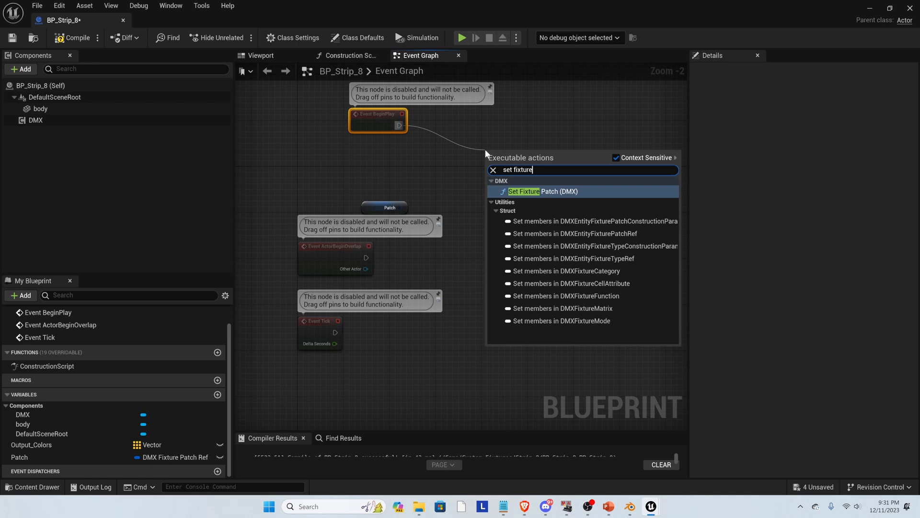
key("Return")
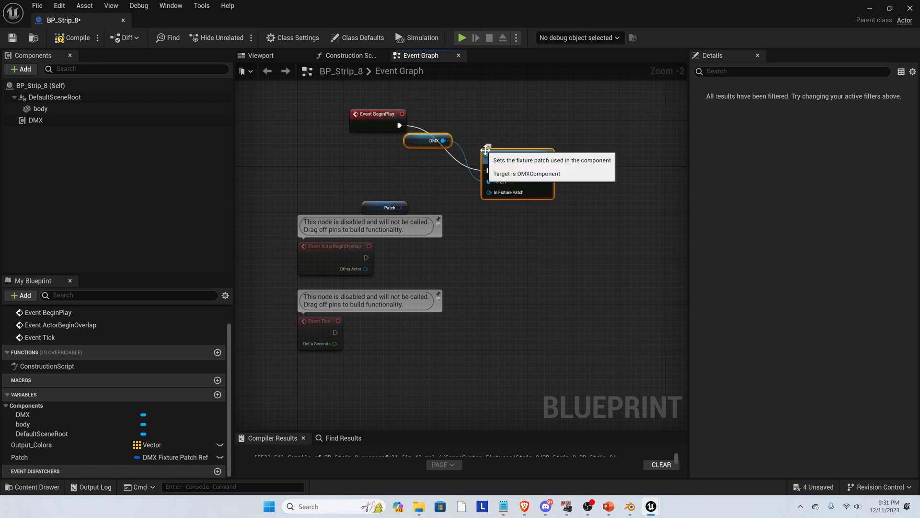
left_click_drag(512, 152, 539, 134)
left_click(510, 119)
left_click(470, 125)
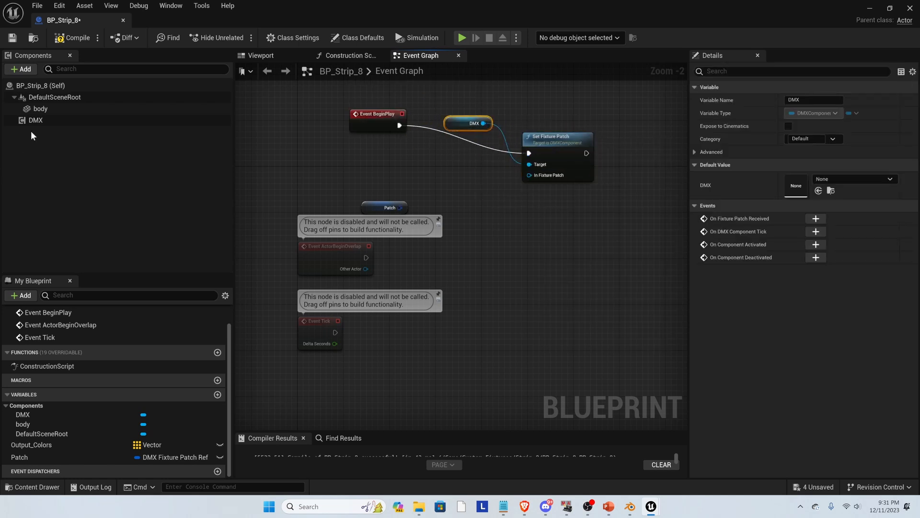
Step: Connect the Patch getter to In Fixture Patch on the Set Fixture Patch node, then compile and save the blueprint
left_click(43, 120)
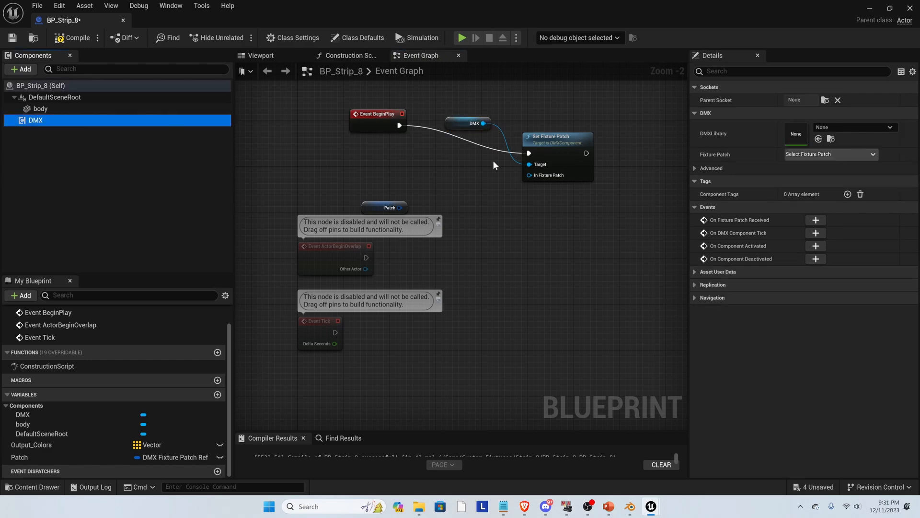
left_click(438, 196)
left_click_drag(377, 210, 527, 176)
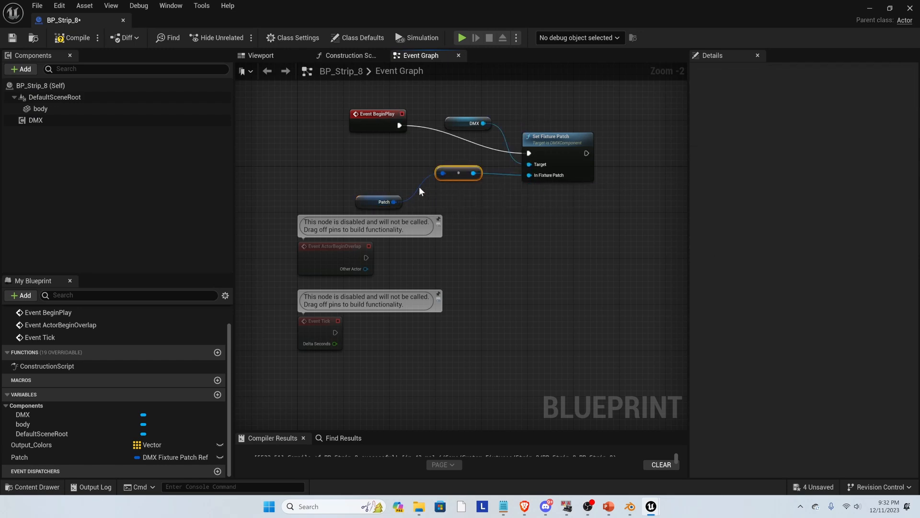
scroll(455, 148, "up", 1)
left_click(587, 138)
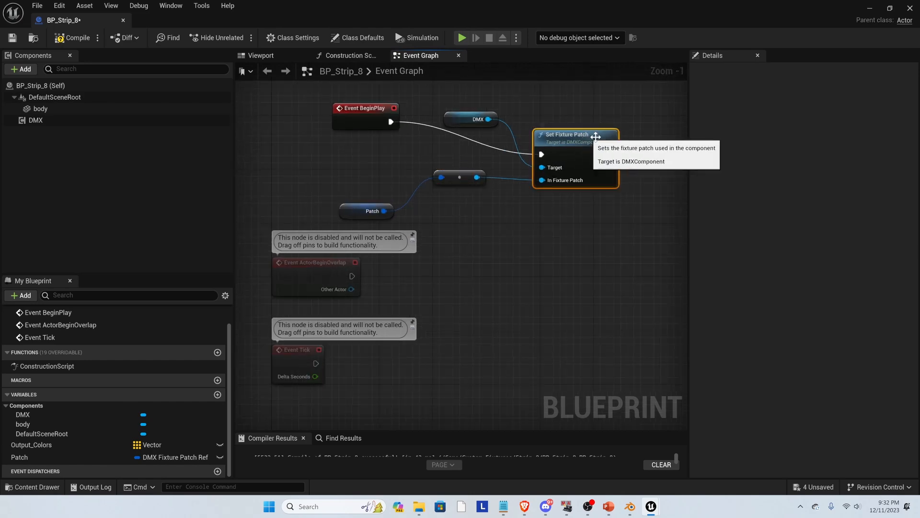
left_click(72, 38)
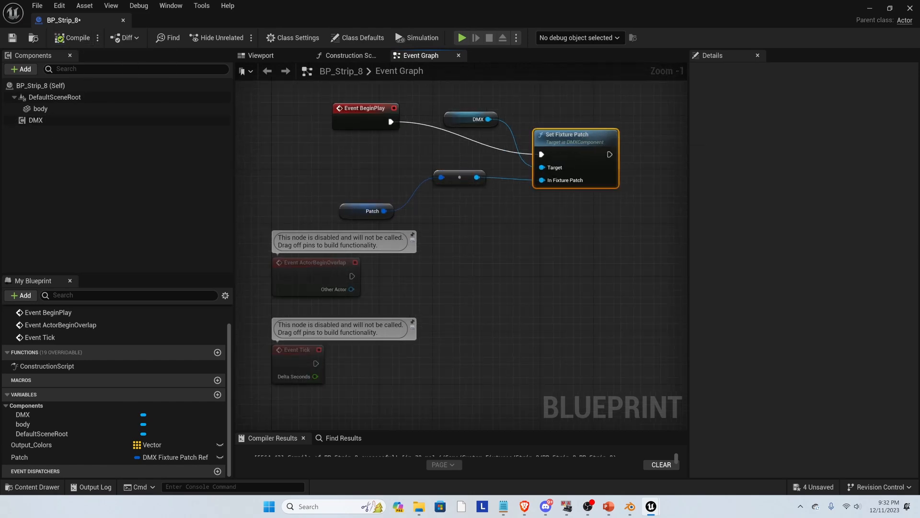
left_click(13, 37)
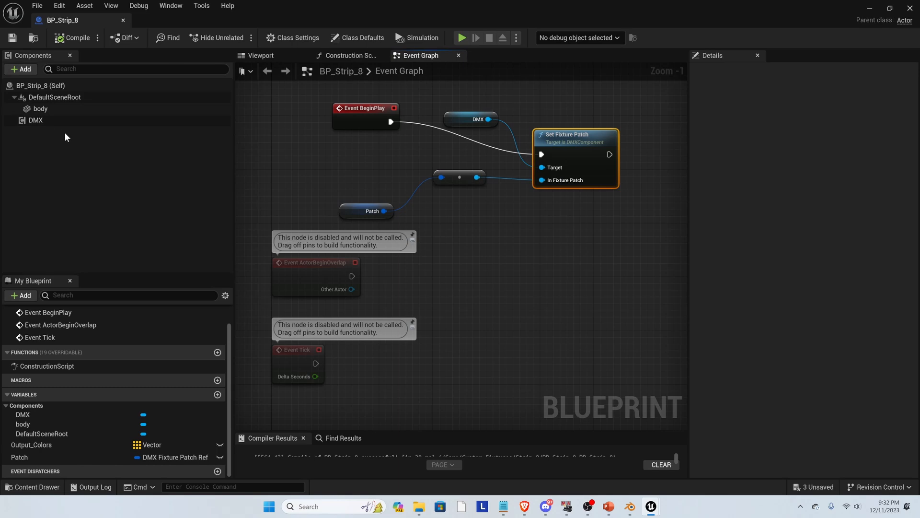
Step: Add the DMX component's On Fixture Patch Received event and place it beside Event Tick
left_click(354, 210)
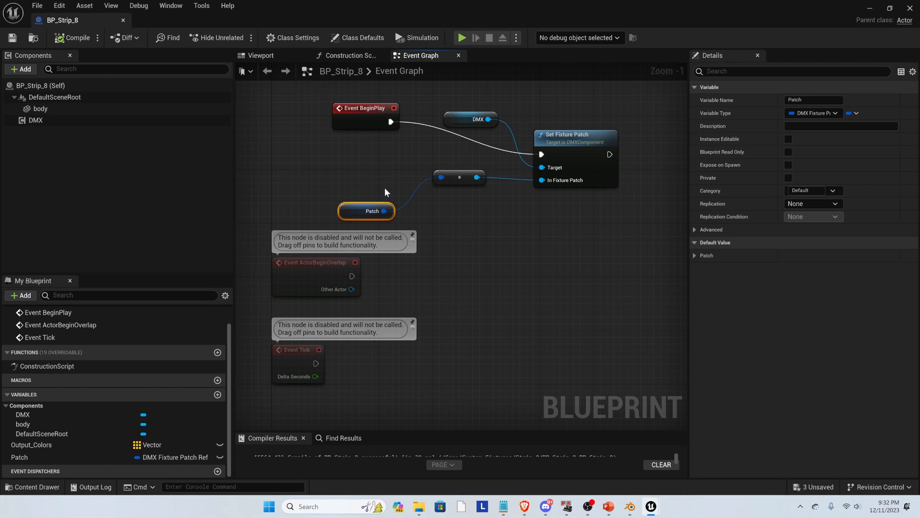
scroll(403, 197, "down", 2)
scroll(399, 259, "up", 1)
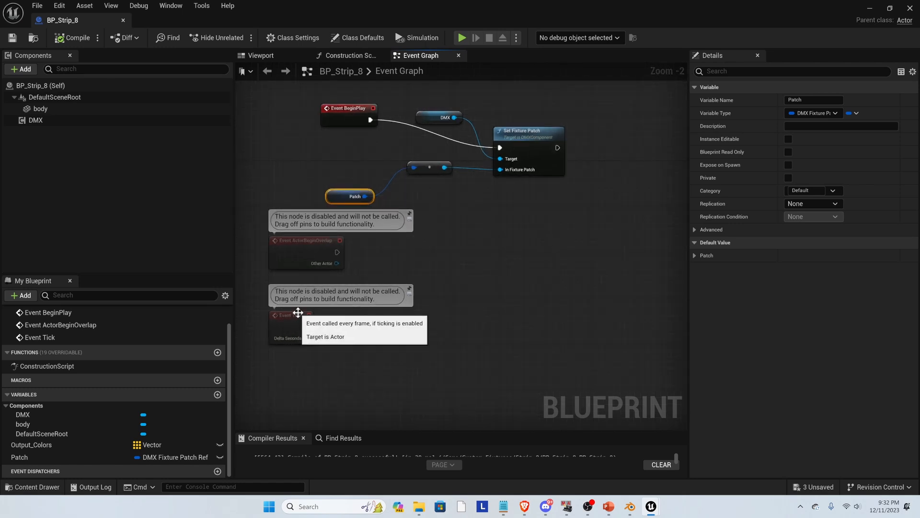
left_click(437, 117)
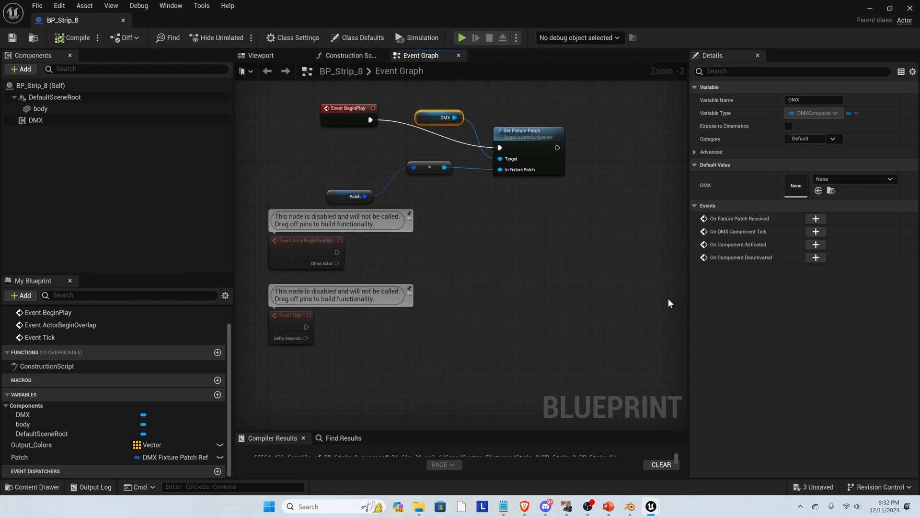
left_click(816, 219)
scroll(469, 326, "down", 5)
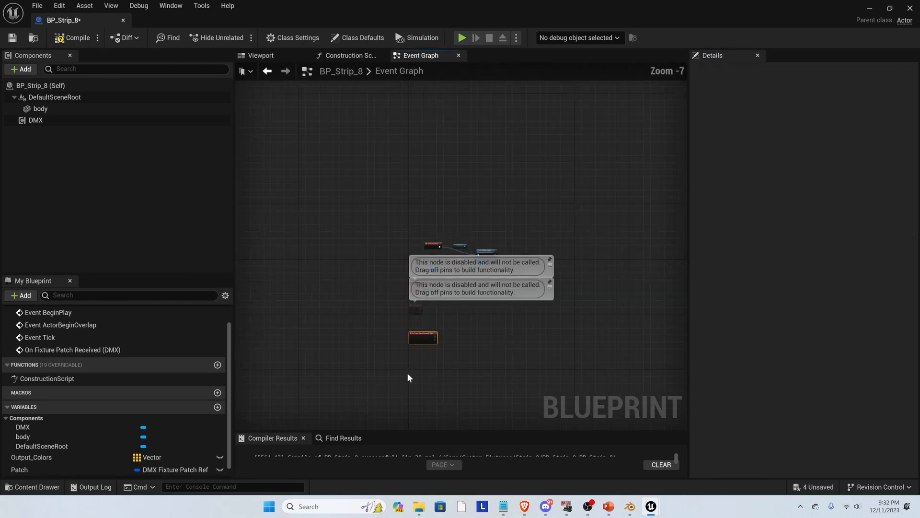
left_click_drag(407, 331, 477, 262)
scroll(529, 259, "up", 3)
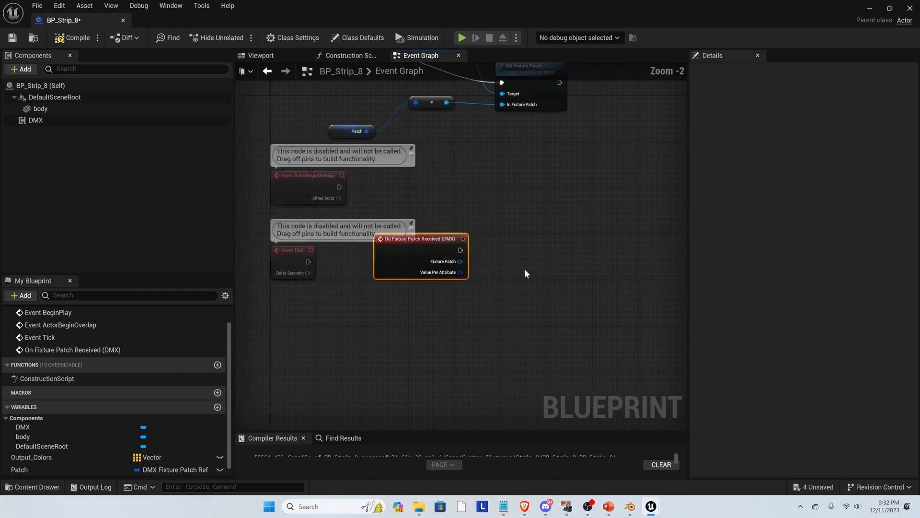
left_click_drag(401, 267, 489, 263)
left_click(458, 244)
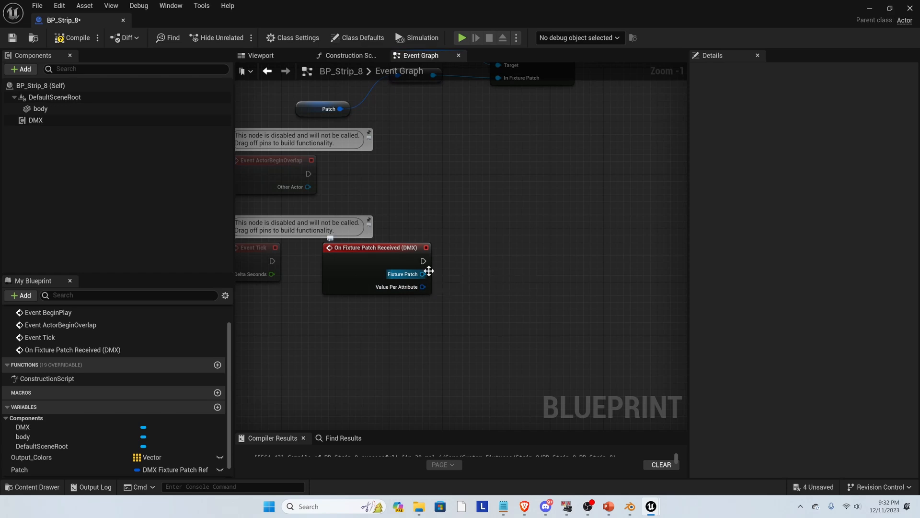
Step: Add a Get Normalized Matrix Cell Values node from the event's Fixture Patch output and place it beside the event
left_click_drag(421, 274, 554, 319)
type("get")
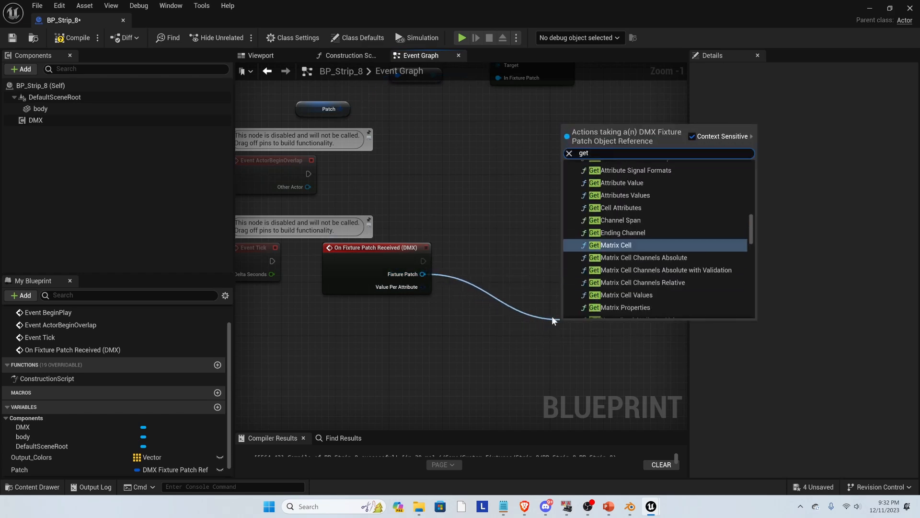
type(" norm")
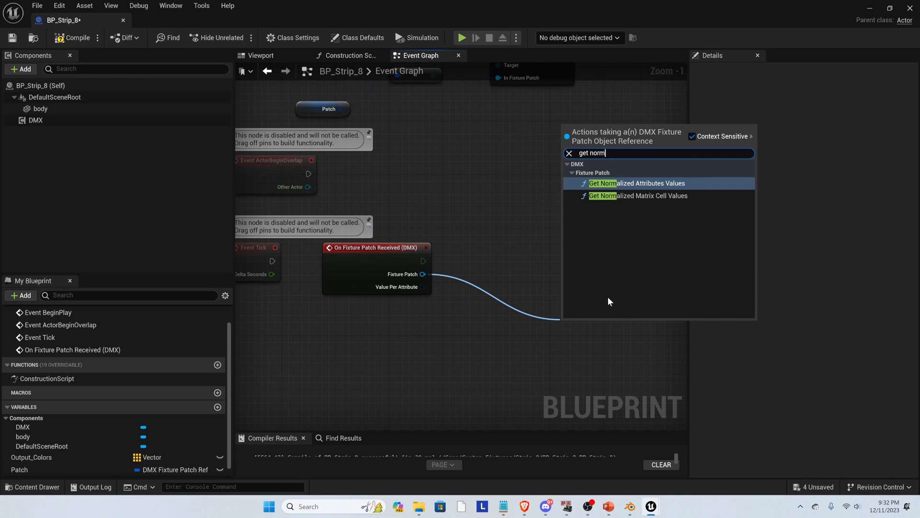
left_click(655, 196)
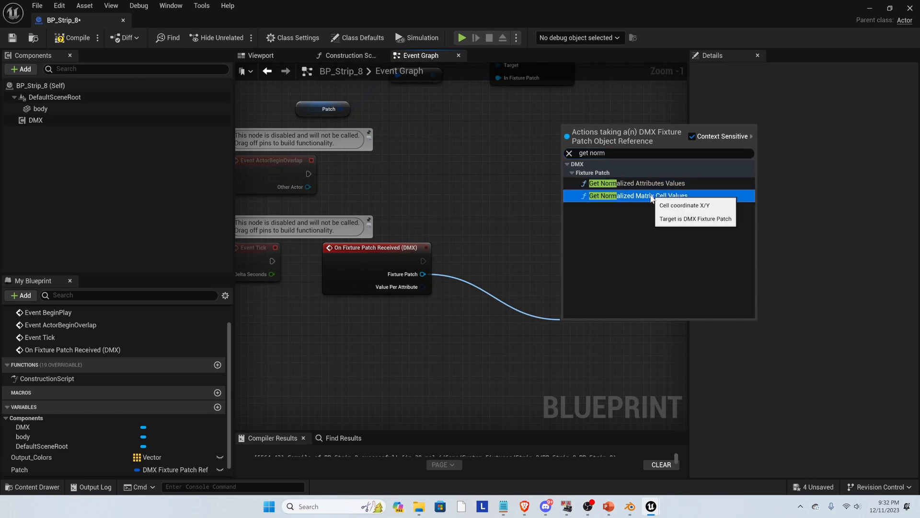
left_click_drag(581, 325, 515, 260)
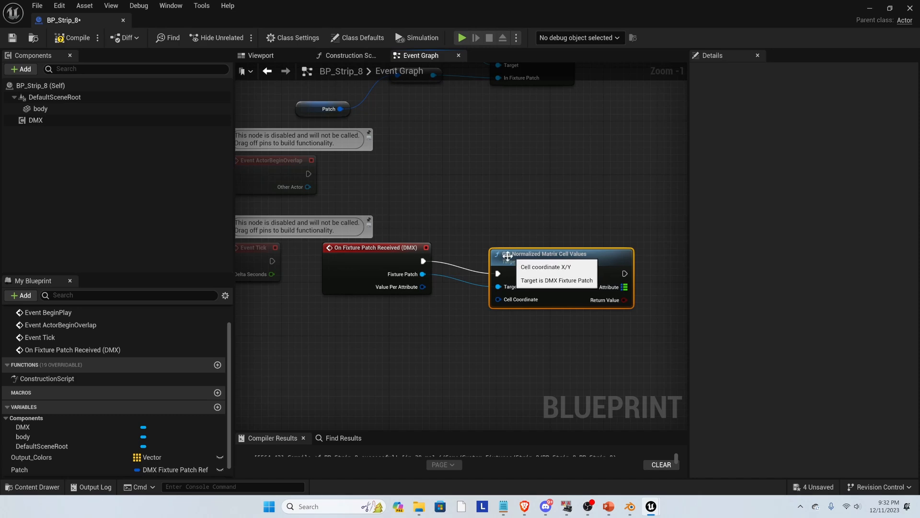
left_click(355, 249)
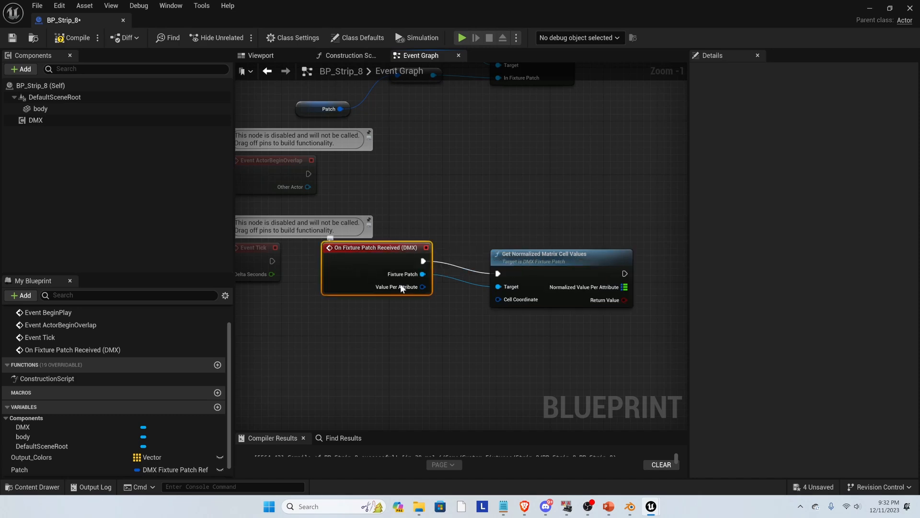
left_click(51, 122)
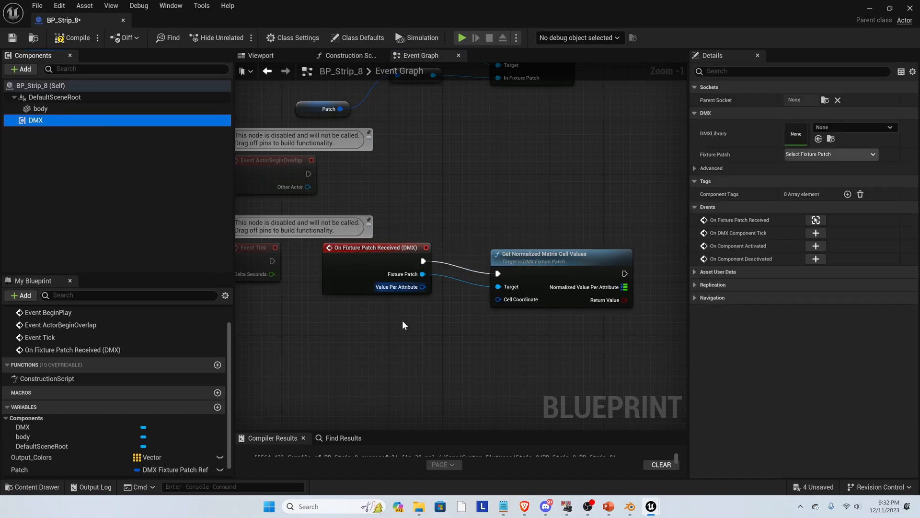
left_click(366, 262)
scroll(413, 331, "down", 2)
left_click(522, 119)
scroll(595, 294, "up", 1)
Step: Move Get Normalized Matrix Cell Values farther from On Fixture Patch Received and break the execution link between them
left_click(520, 270)
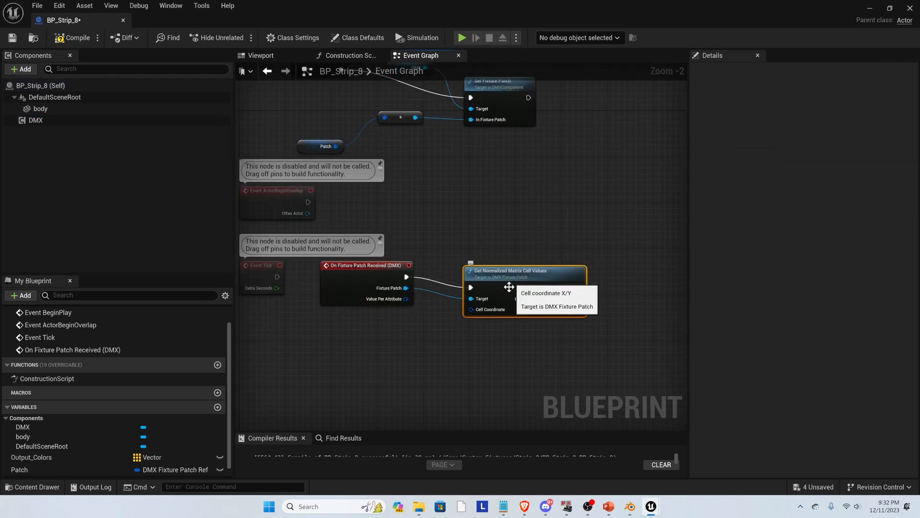
left_click_drag(493, 283, 621, 271)
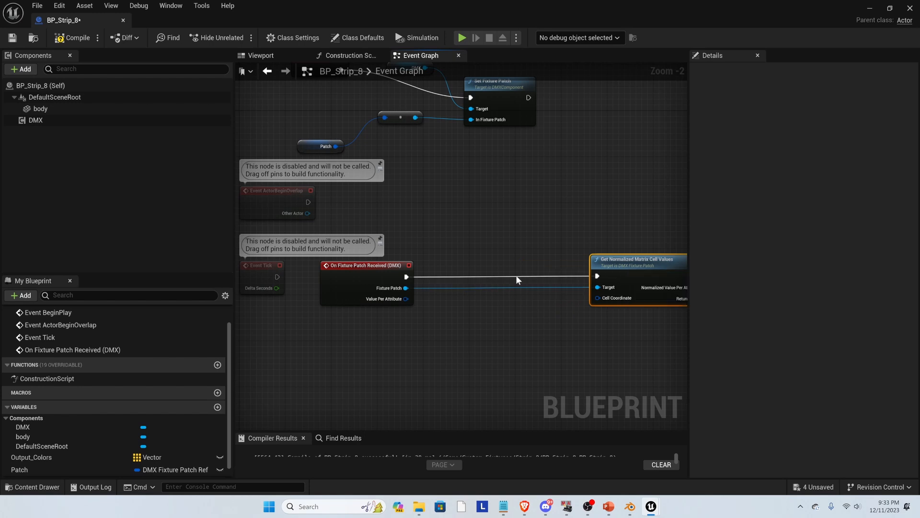
right_click(445, 278)
left_click(441, 279)
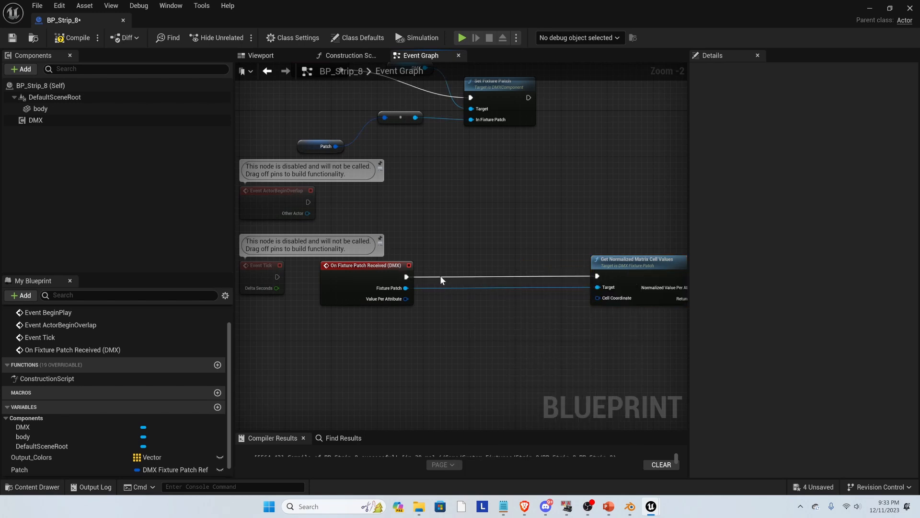
left_click(441, 277, "alt")
left_click_drag(655, 270, 671, 269)
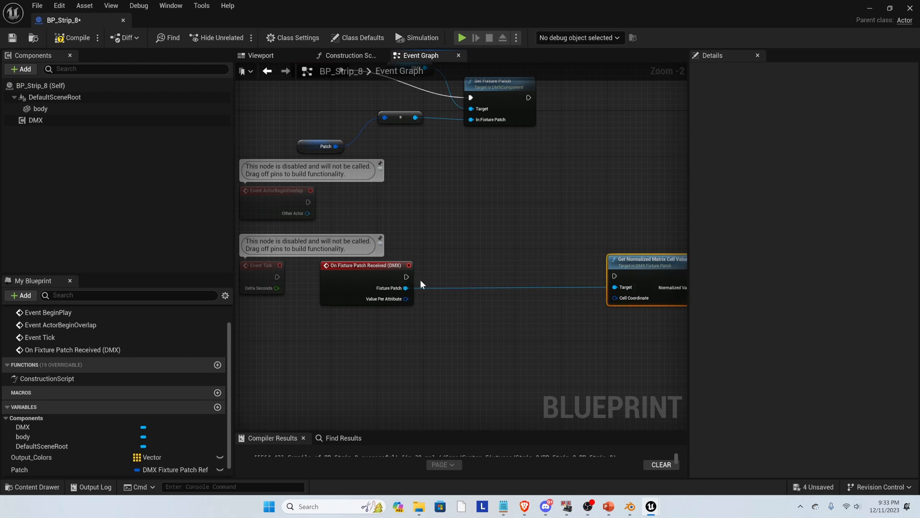
Step: Add a For Each Loop node driven by the execution output of On Fixture Patch Received
left_click_drag(406, 277, 486, 260)
type("for")
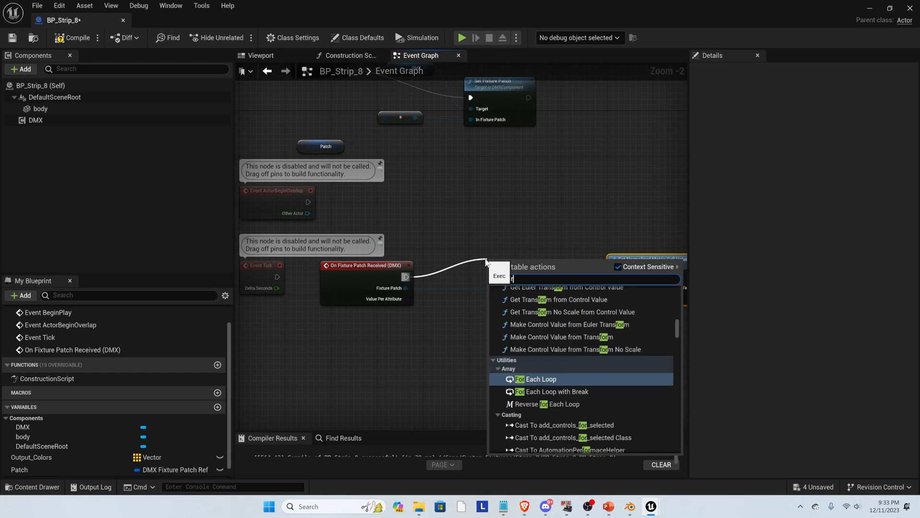
key("Return")
left_click_drag(505, 258, 487, 234)
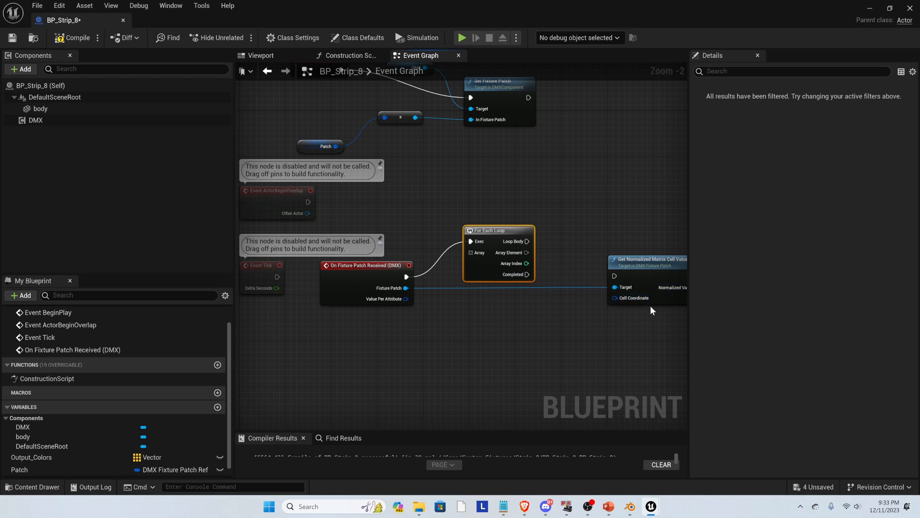
Step: Split the Cell Coordinate input of Get Normalized Matrix Cell Values into separate X and Y pins
right_click(628, 297)
left_click(650, 328)
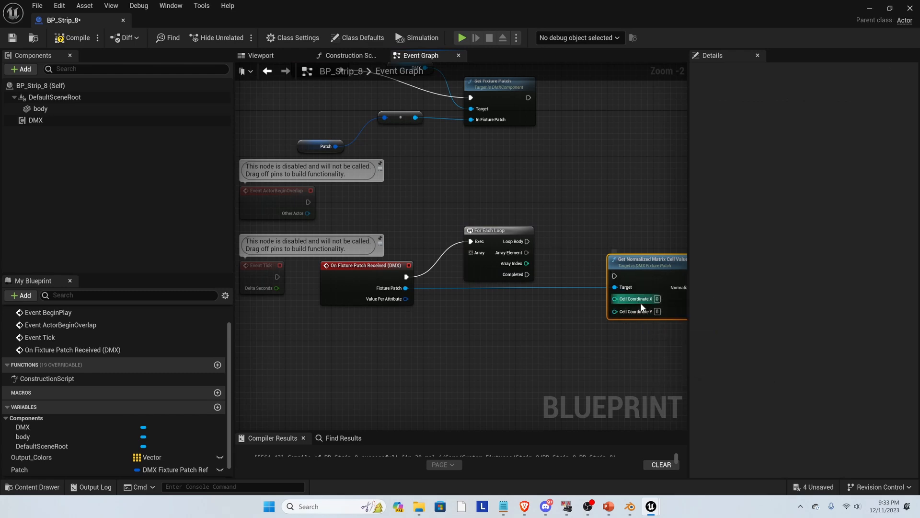
left_click(647, 324)
Step: Shift the For Each Loop node slightly and place a getter for the Output_Colors variable just above it
left_click_drag(498, 233, 520, 234)
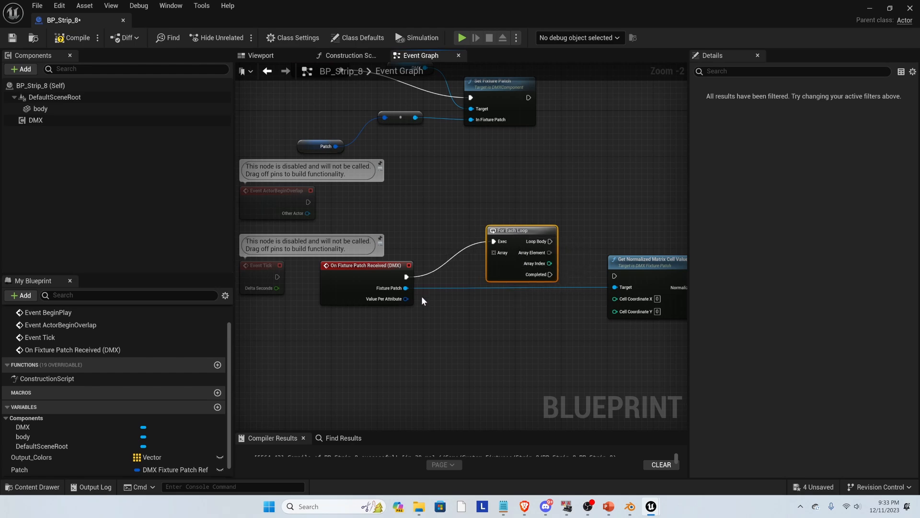
left_click_drag(86, 457, 431, 198)
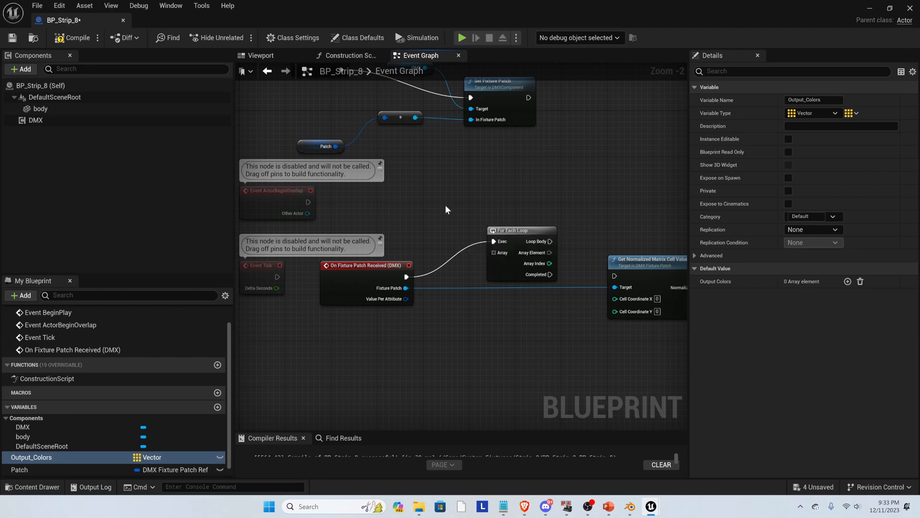
left_click(446, 209)
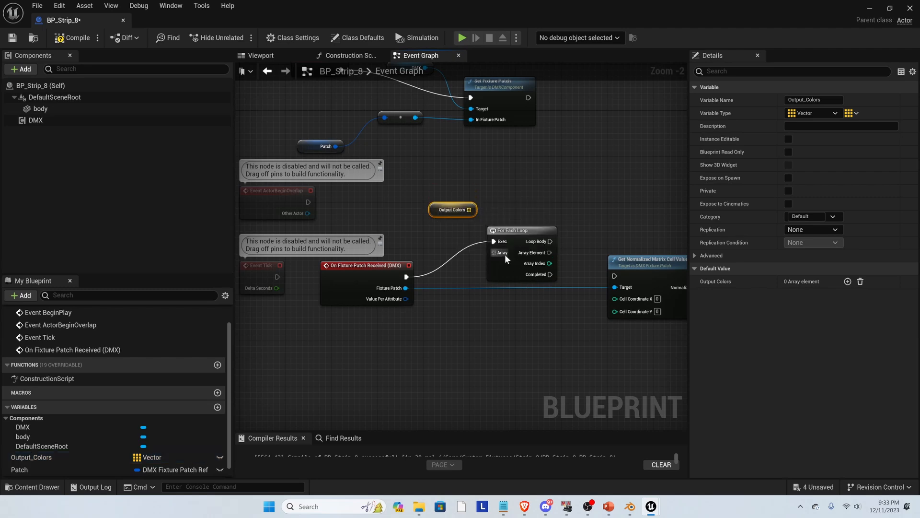
right_click(481, 335)
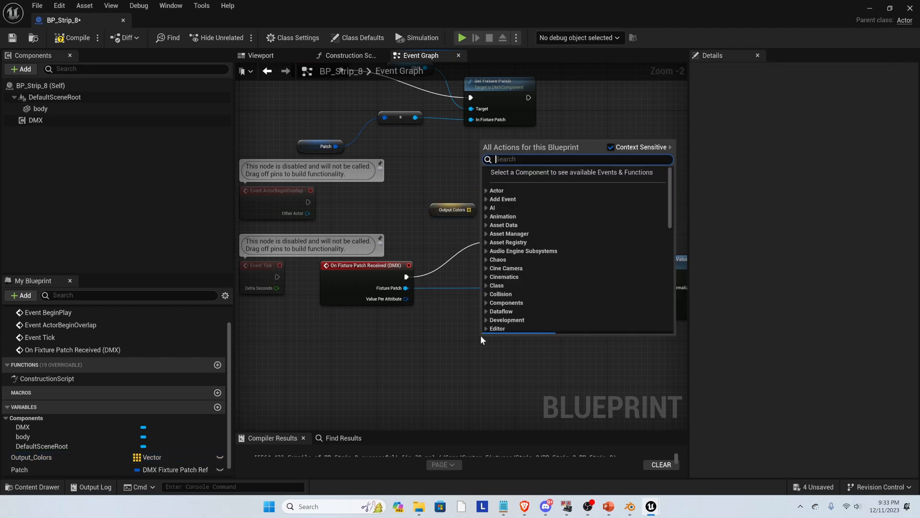
type("f")
key("BackSpace")
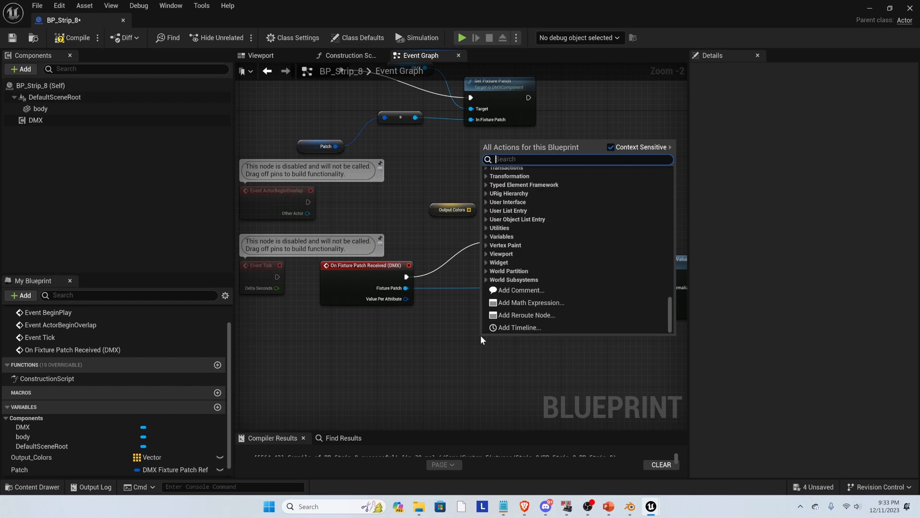
type("hil")
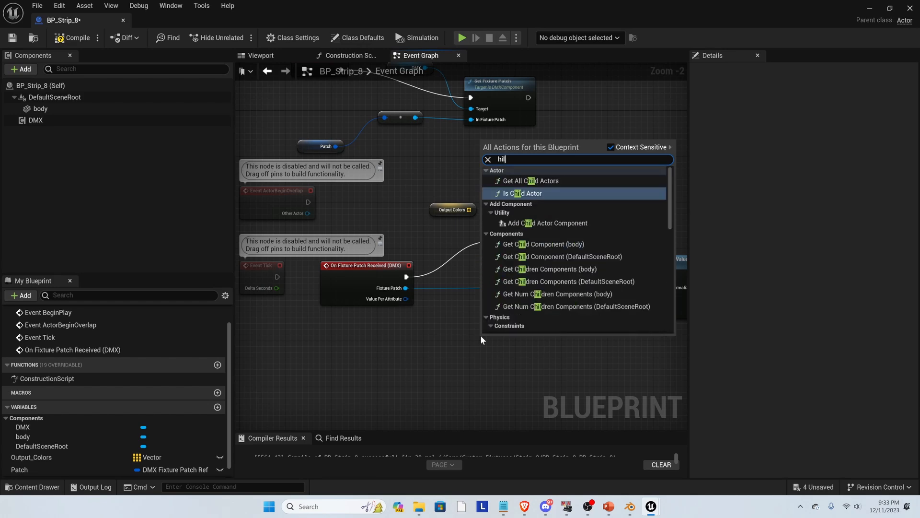
key("BackSpace")
key("BackSpace")
key("BackSpace")
type("whil")
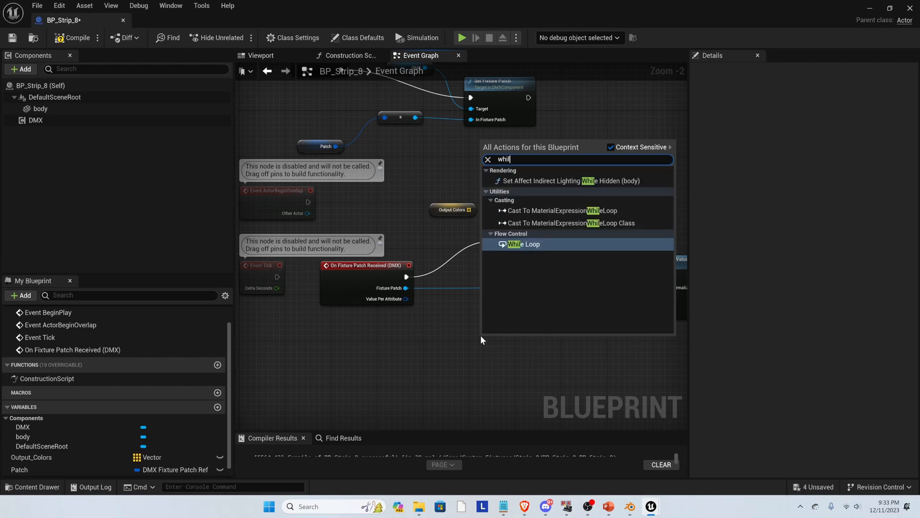
key("Return")
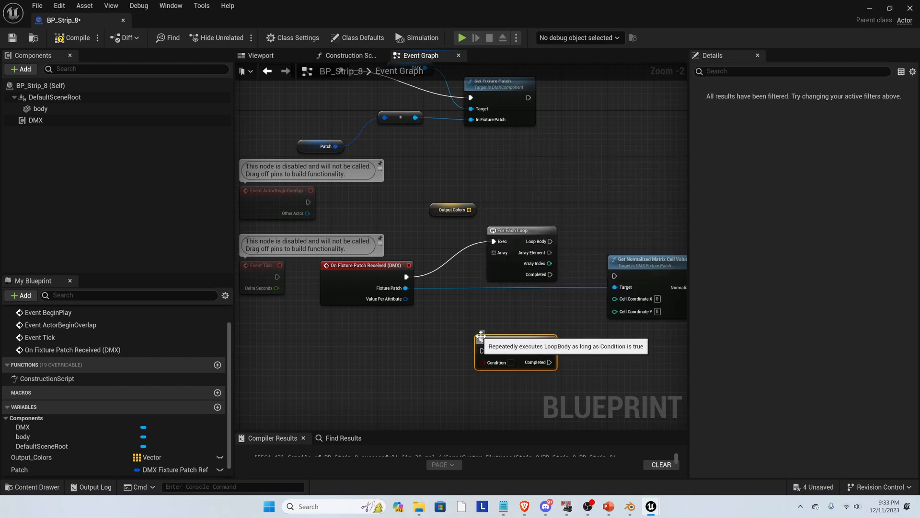
mouse_move(496, 346)
left_mouse_down()
mouse_move(507, 363)
mouse_move(502, 346)
left_mouse_up()
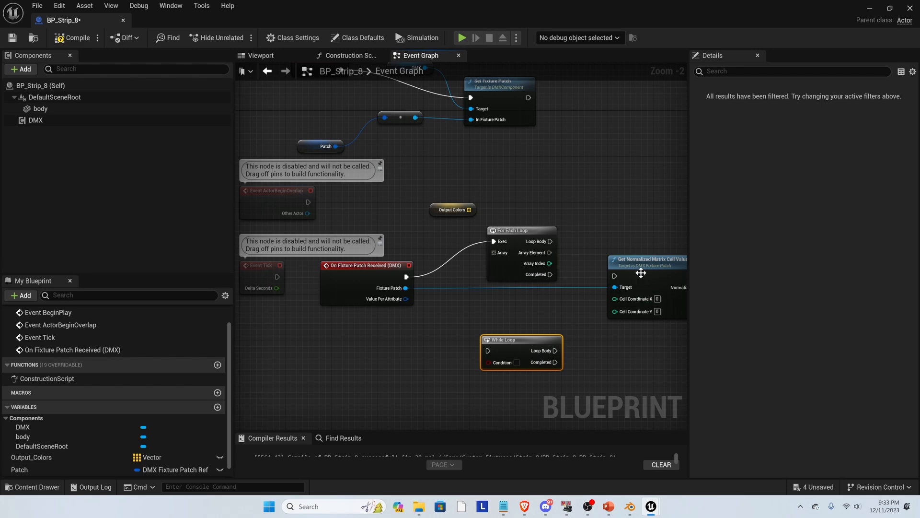
key("Delete")
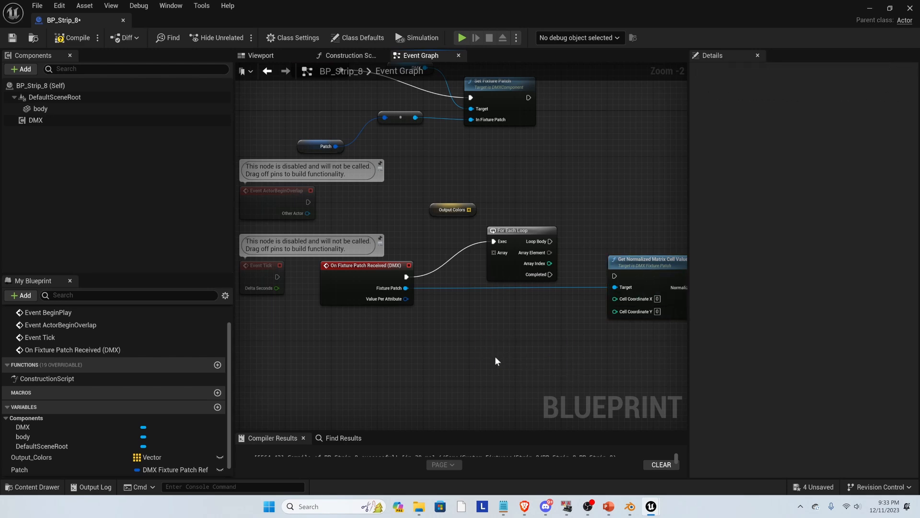
Step: Add eight elements to the default value of the Output_Colors array
left_click(430, 209)
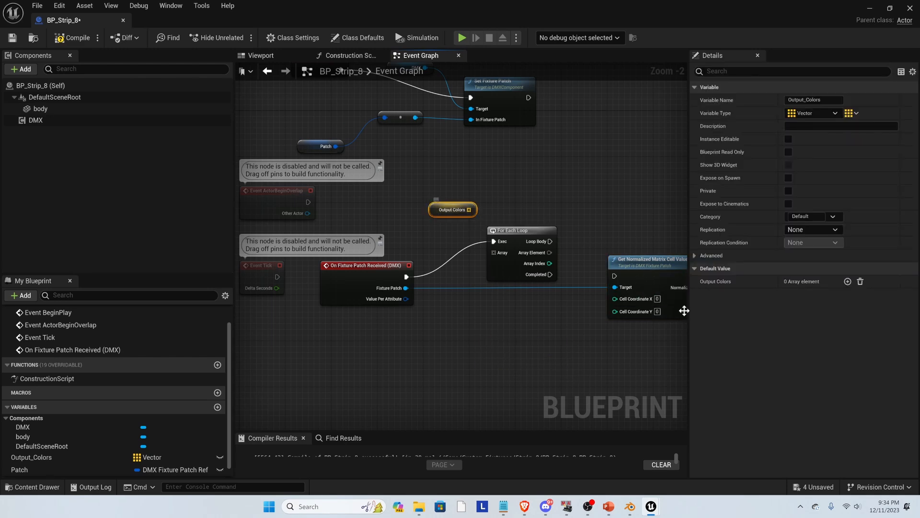
left_click(848, 282)
left_click(847, 282)
left_click(848, 281)
left_click(848, 282)
left_click(848, 281)
left_click(847, 282)
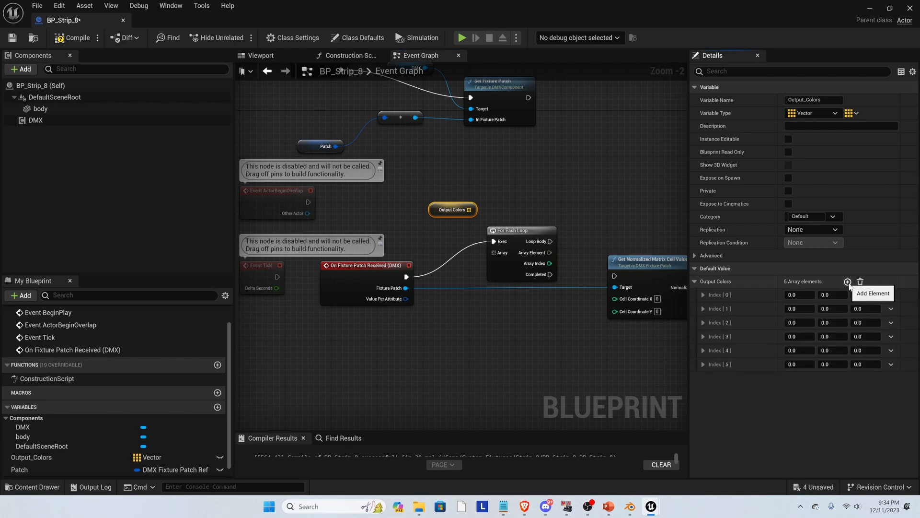
left_click(848, 281)
left_click(848, 281)
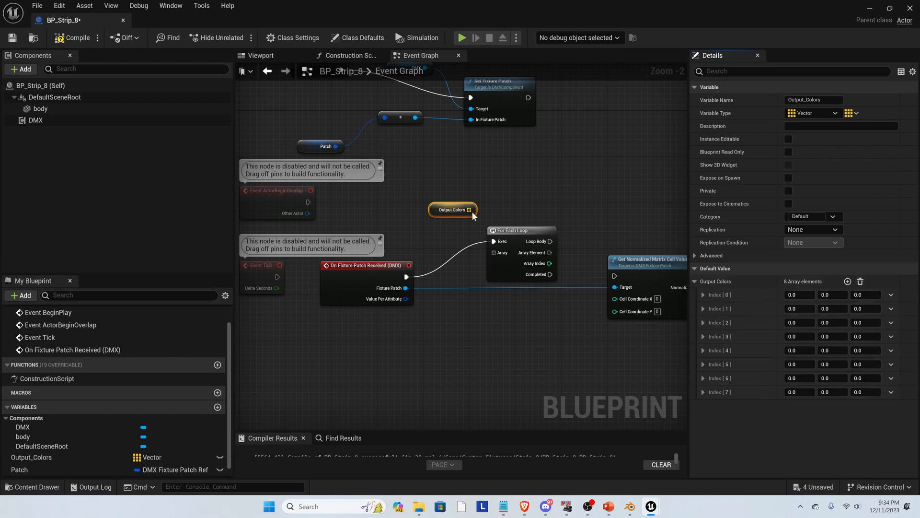
Step: Move the Output Colors getter slightly, connect it to the For Each Loop's Array input, and compile the blueprint
left_click_drag(446, 211, 423, 211)
left_click(73, 37)
left_click_drag(446, 209, 493, 252)
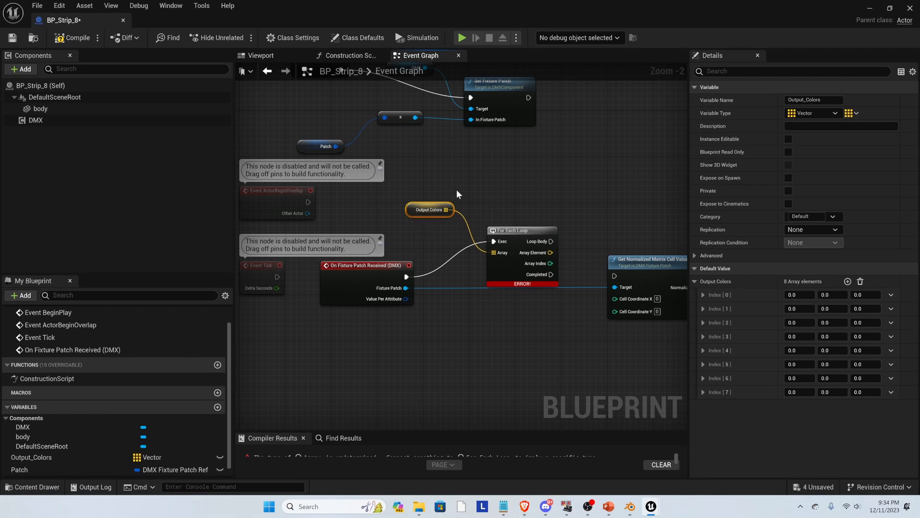
left_click(71, 37)
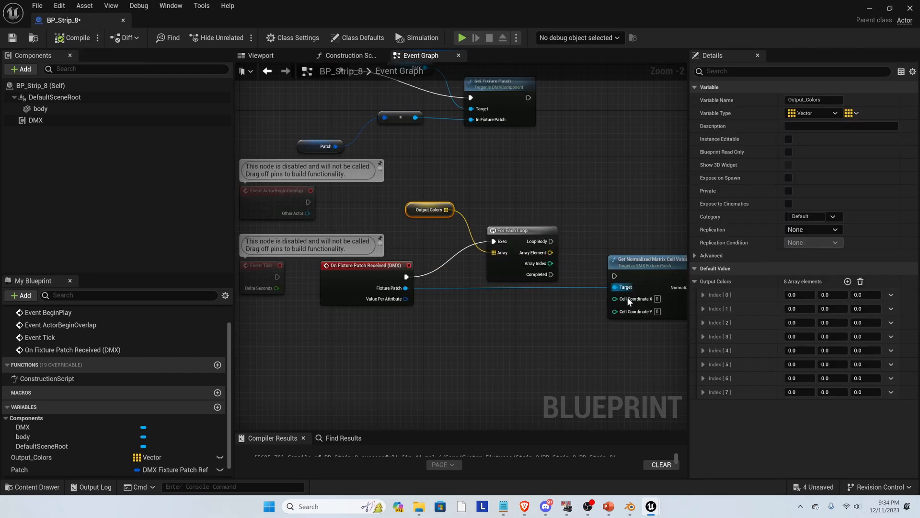
Step: Connect the For Each Loop's Loop Body to Get Normalized Matrix Cell Values and shift that node farther from the loop
scroll(622, 292, "up", 1)
scroll(396, 208, "down", 2)
scroll(571, 272, "up", 1)
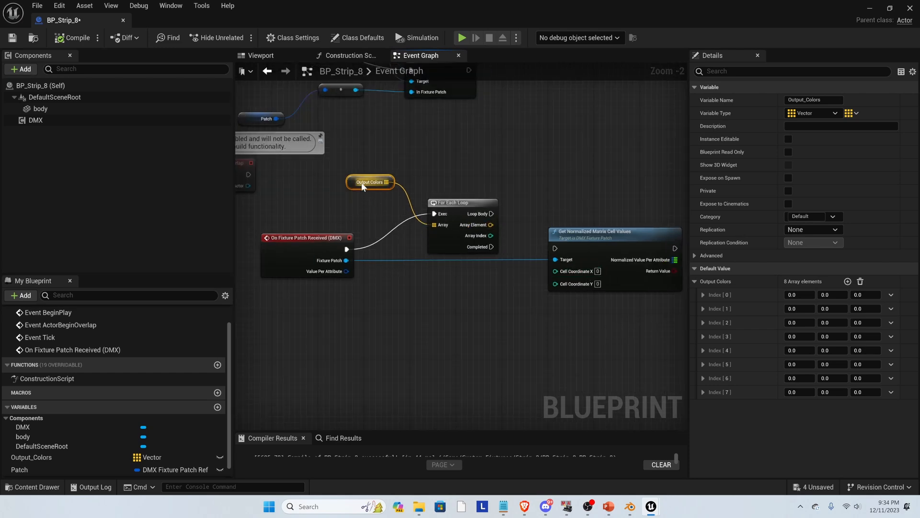
left_click_drag(490, 214, 631, 229)
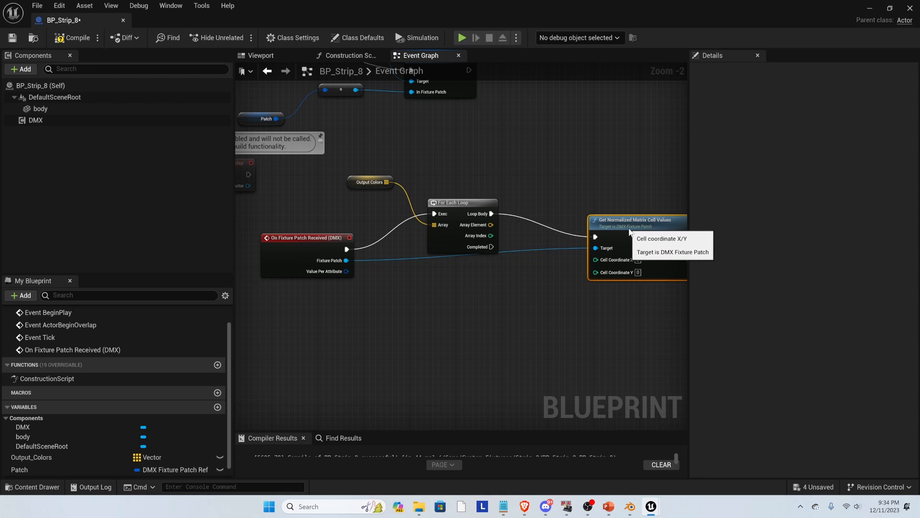
Step: Connect the loop's Array Index to Cell Coordinate Y on Get Normalized Matrix Cell Values
scroll(424, 213, "down", 2)
scroll(571, 247, "up", 4)
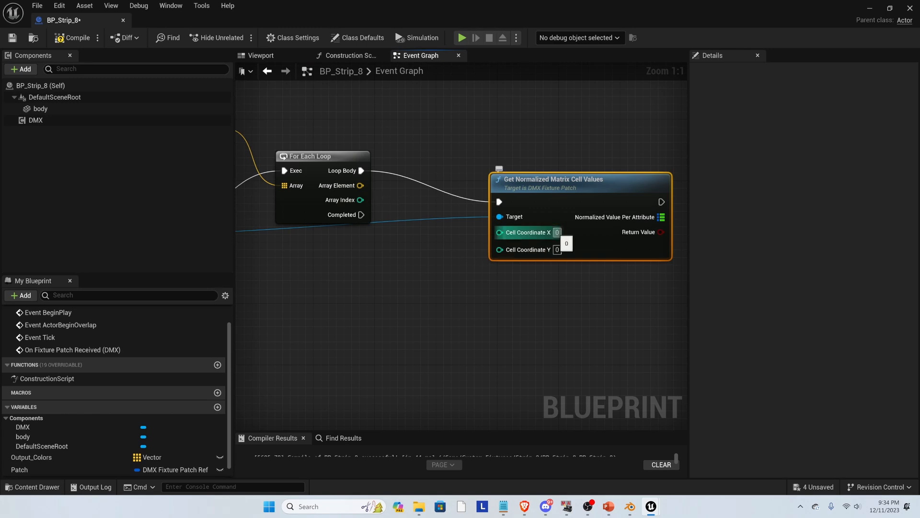
left_click(556, 232)
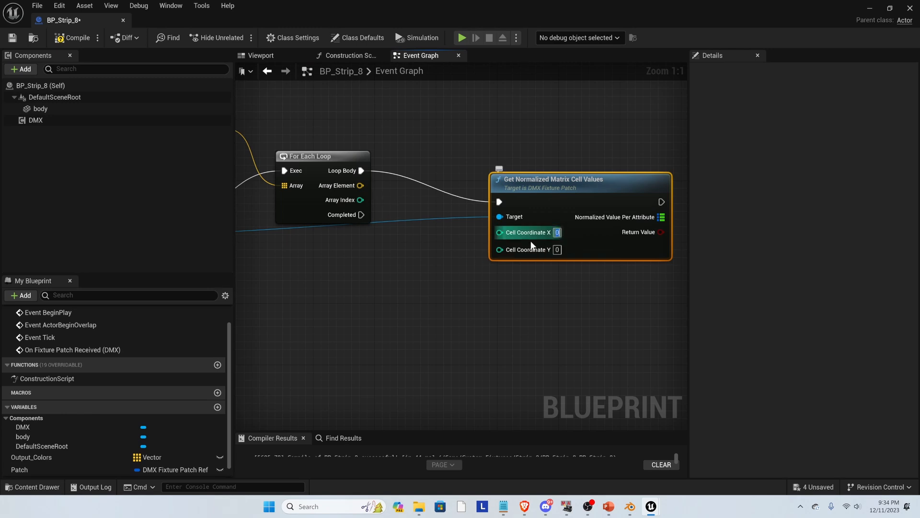
left_click(557, 249)
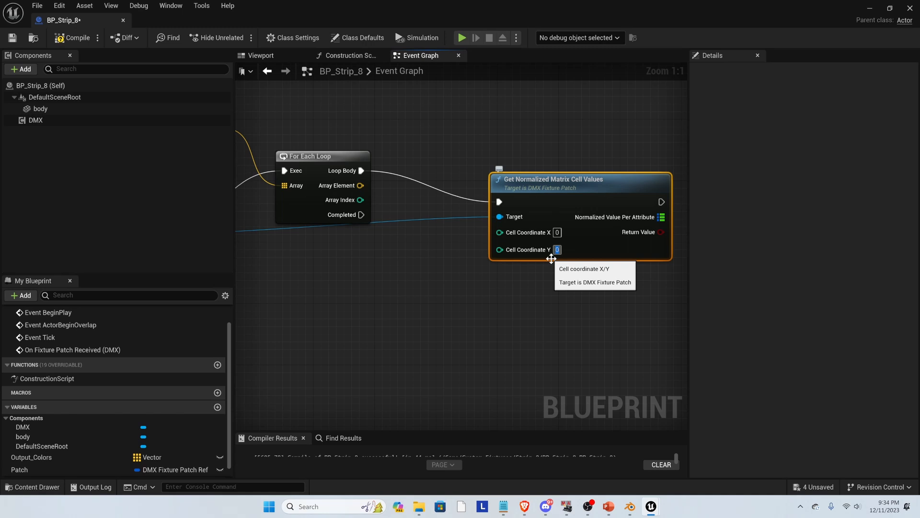
left_click_drag(360, 200, 501, 251)
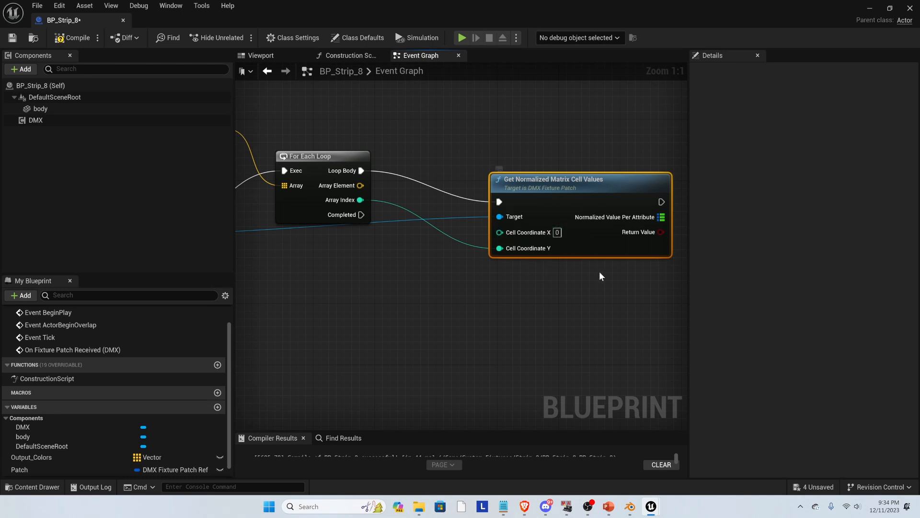
scroll(588, 261, "down", 2)
scroll(382, 248, "up", 2)
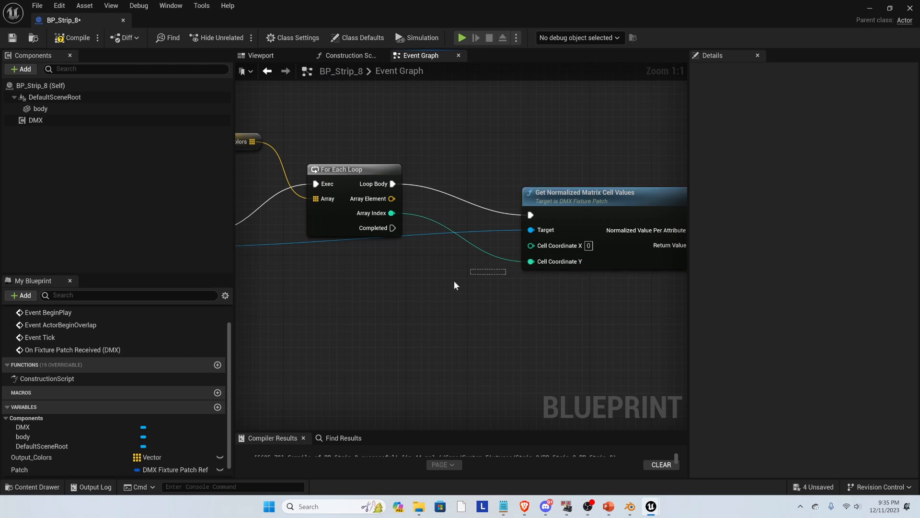
scroll(326, 254, "down", 4)
scroll(453, 269, "up", 2)
left_click(476, 206)
scroll(499, 225, "up", 1)
scroll(465, 254, "down", 2)
scroll(478, 271, "up", 2)
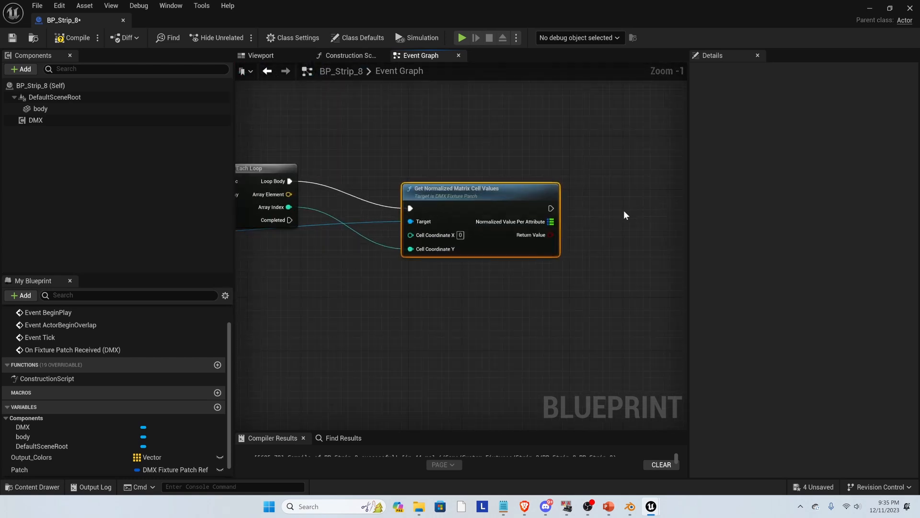
scroll(537, 268, "down", 1)
scroll(594, 240, "down", 1)
scroll(616, 250, "down", 1)
scroll(631, 247, "up", 2)
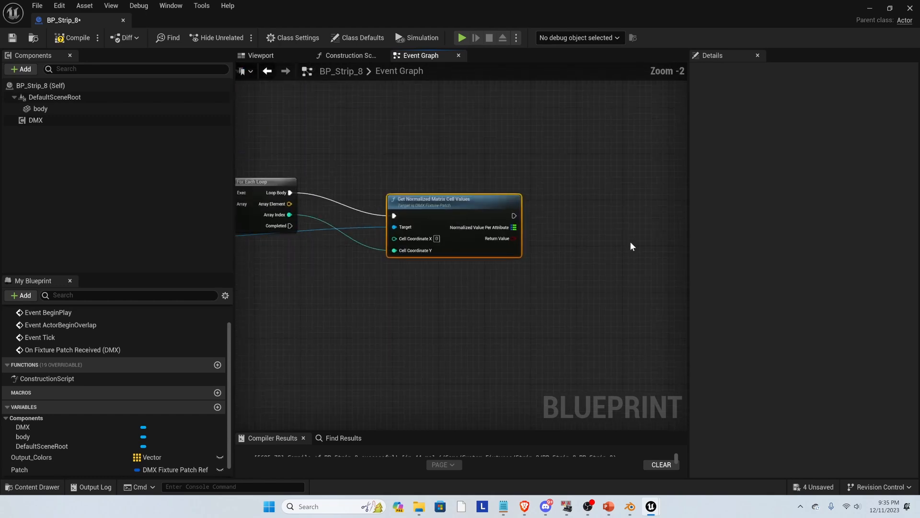
scroll(631, 247, "up", 2)
Step: Compile and save BP_Strip_8 and minimize its editor to get back to the level
left_click(72, 38)
left_click(869, 8)
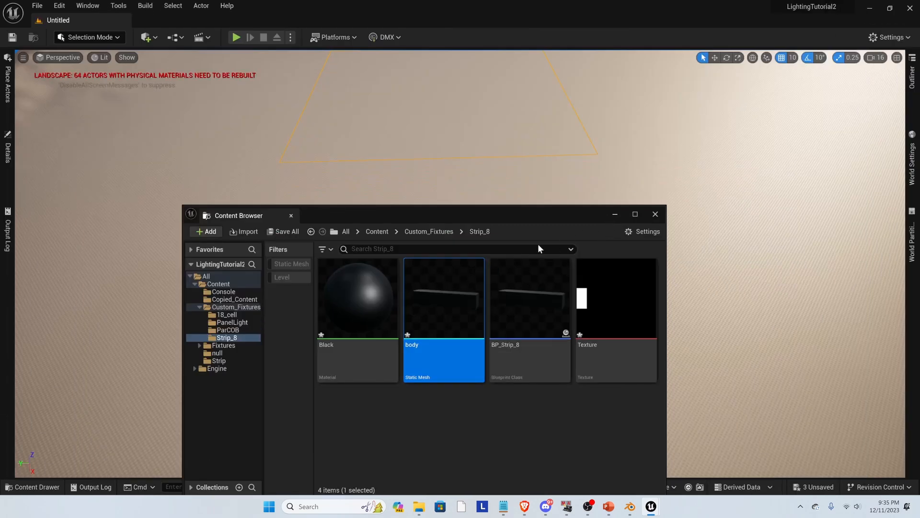
Step: Reopen BP_Strip_8 and make its Patch variable instance editable, compiling and saving the change
left_click(405, 413)
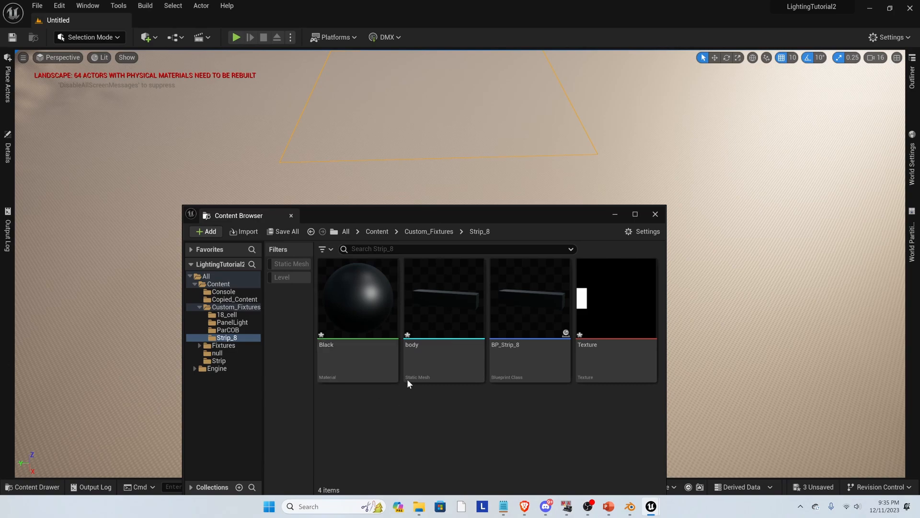
double_click(527, 303)
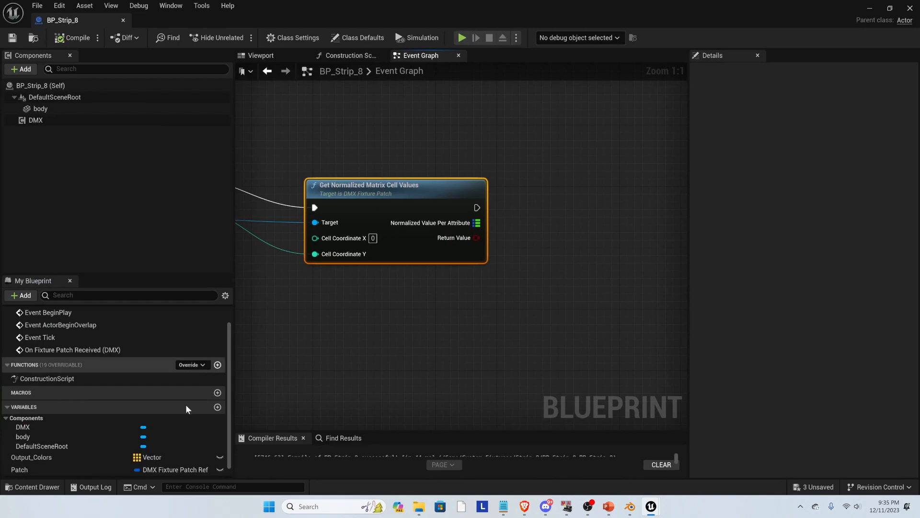
left_click(86, 468)
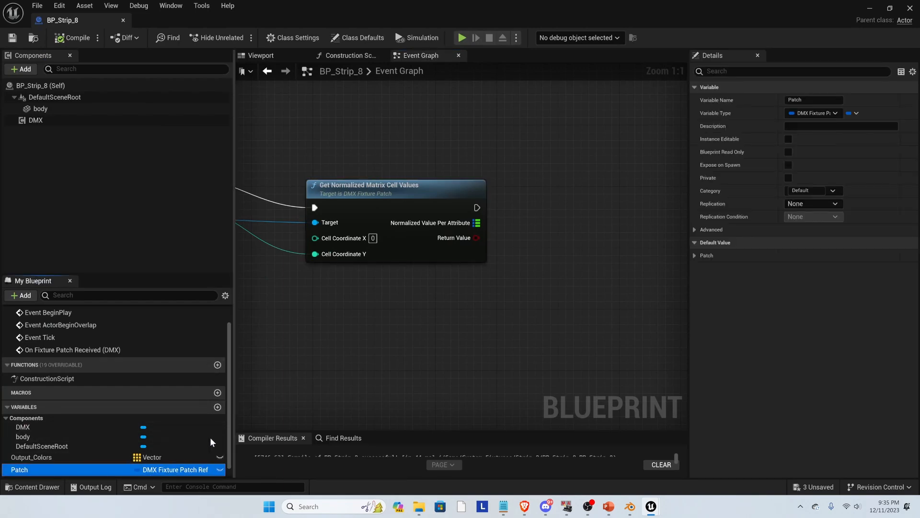
left_click(219, 474)
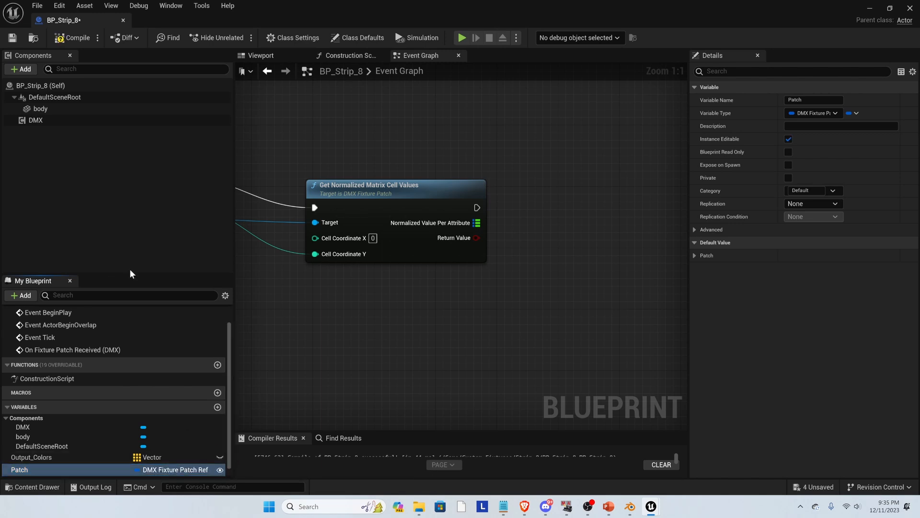
left_click(69, 38)
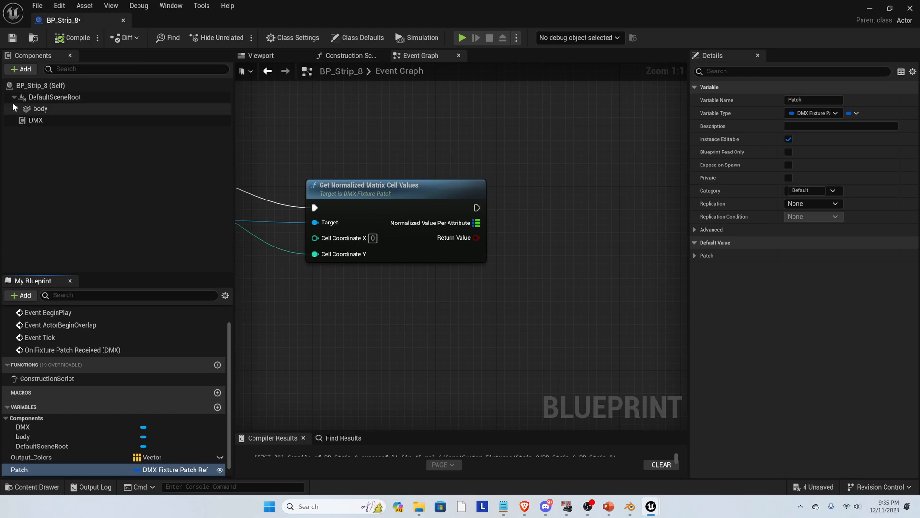
left_click(10, 38)
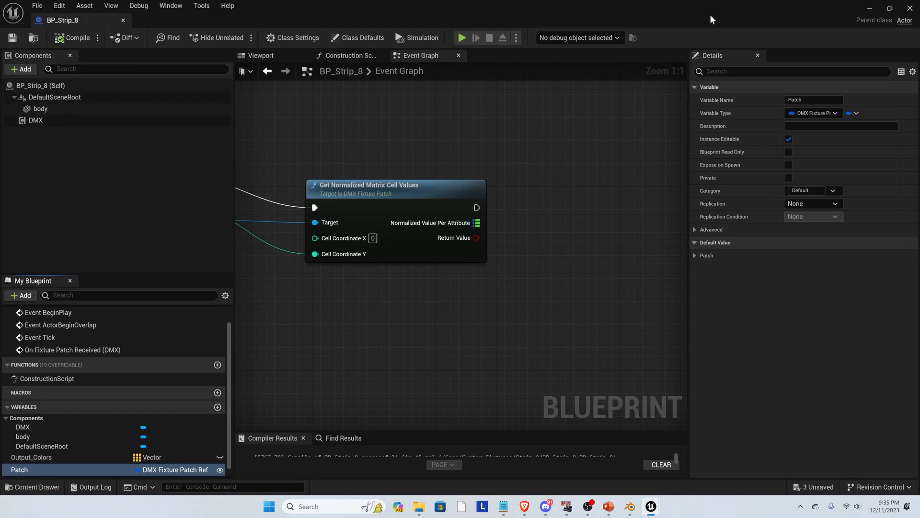
Step: Place an instance of BP_Strip_8 in the level and frame it in an unobstructed viewport
left_click(870, 9)
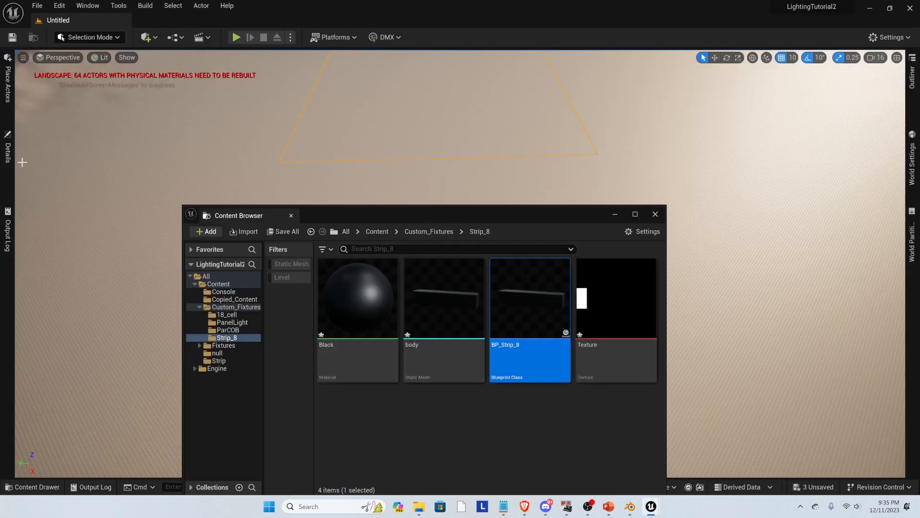
left_click_drag(541, 333, 451, 167)
left_click(914, 84)
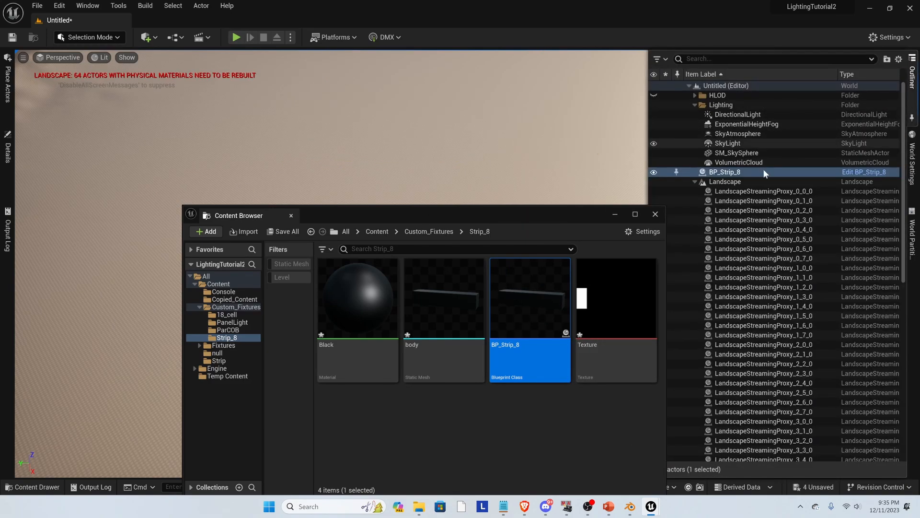
left_click(748, 172)
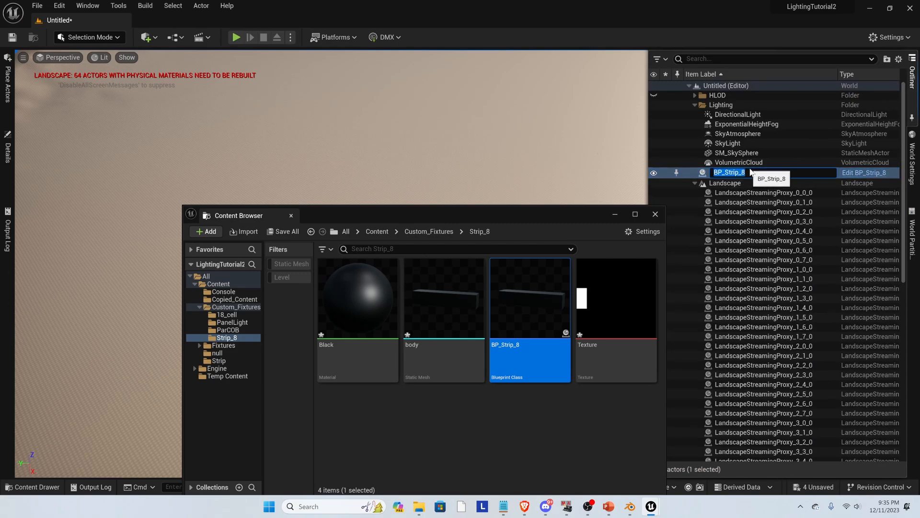
key("Escape")
key("f")
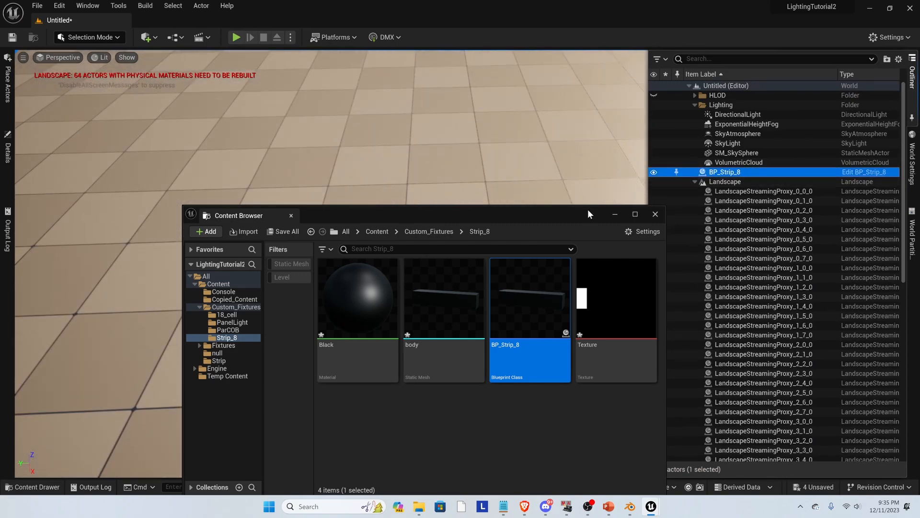
left_click(612, 216)
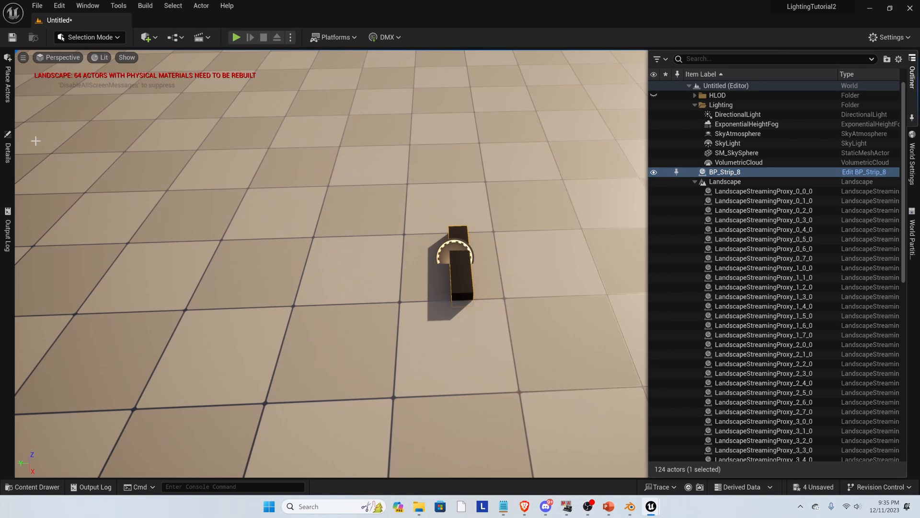
Step: Assign NewDMXLibrary as the DMX library in the placed BP_Strip_8 instance's Patch setting and open that library for editing
left_click(7, 153)
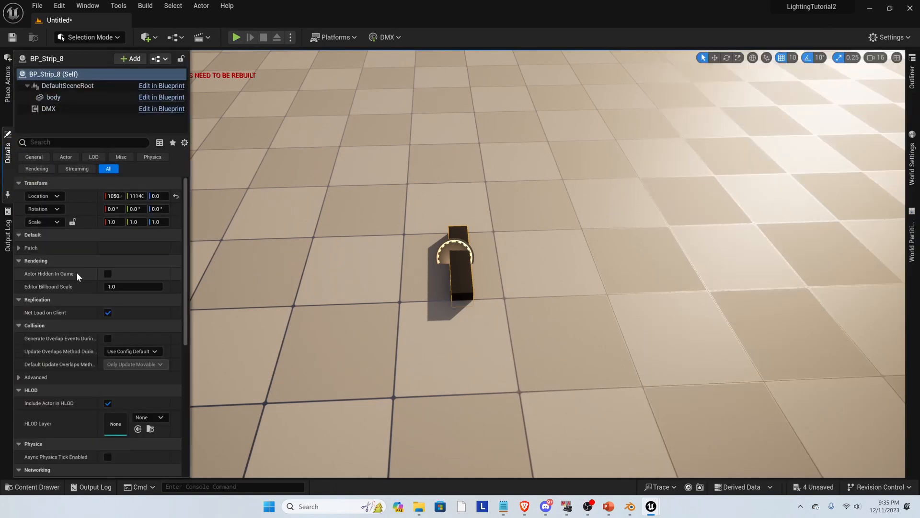
scroll(77, 277, "down", 1)
left_click(18, 217)
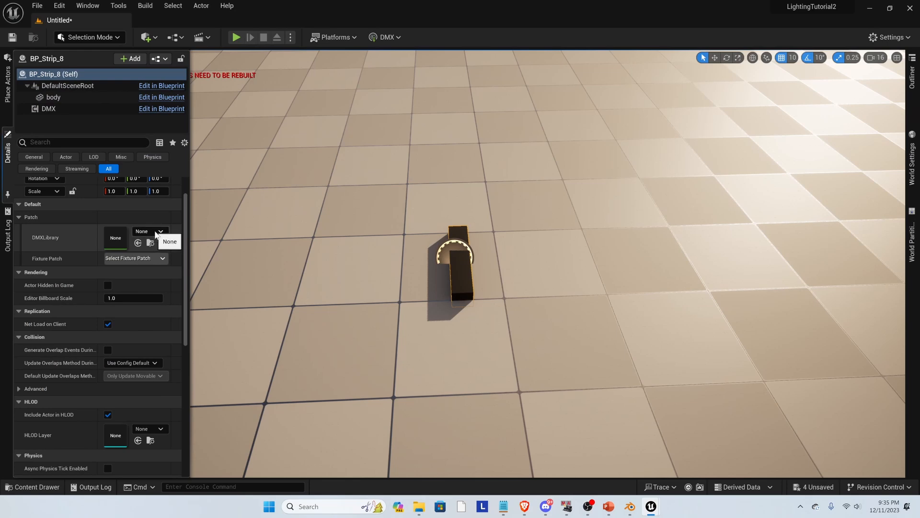
left_click(161, 232)
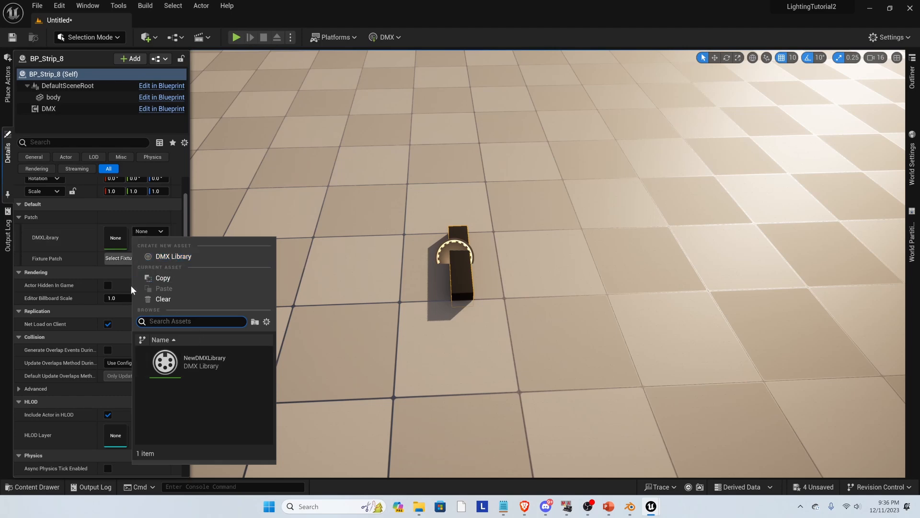
left_click(160, 369)
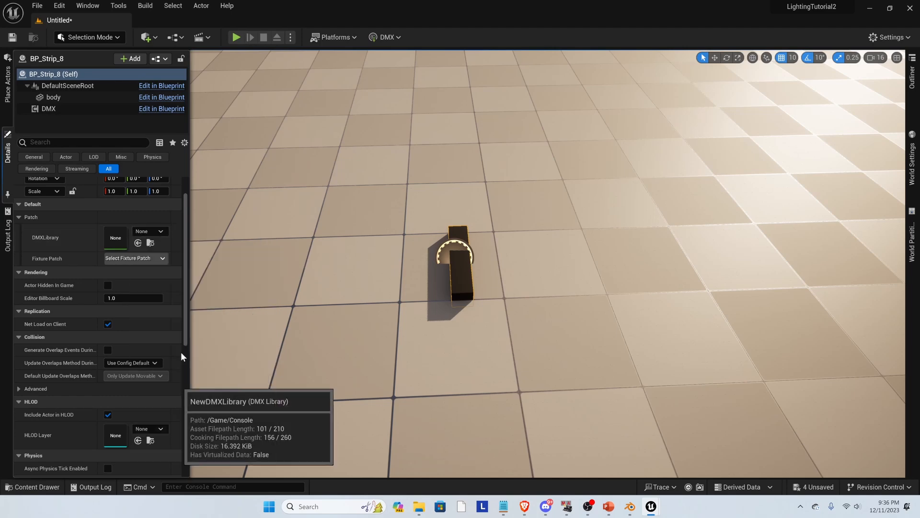
double_click(116, 237)
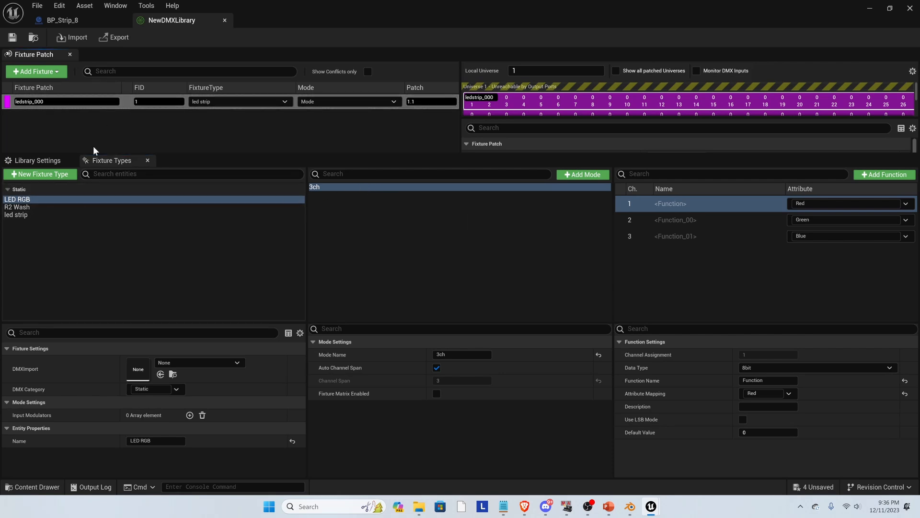
Step: Rename the existing led strip fixture type as led strip_18
left_click(49, 216)
left_click(50, 217)
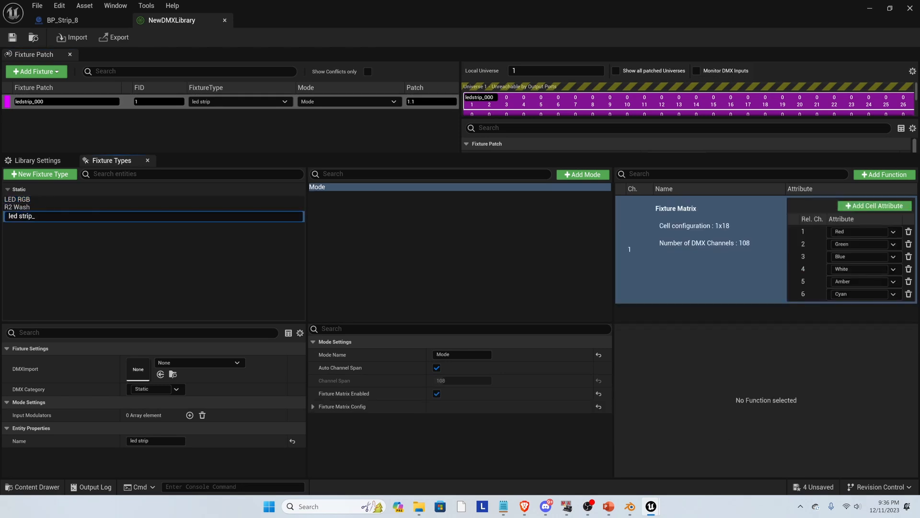
key("Return")
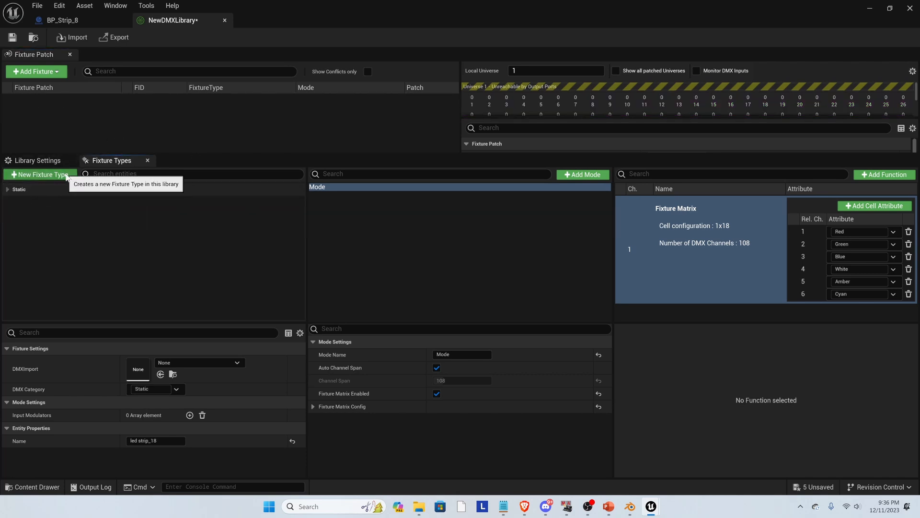
Step: Create a new fixture type in the DMX library and name it led strip_8
left_click(45, 174)
left_click(74, 223)
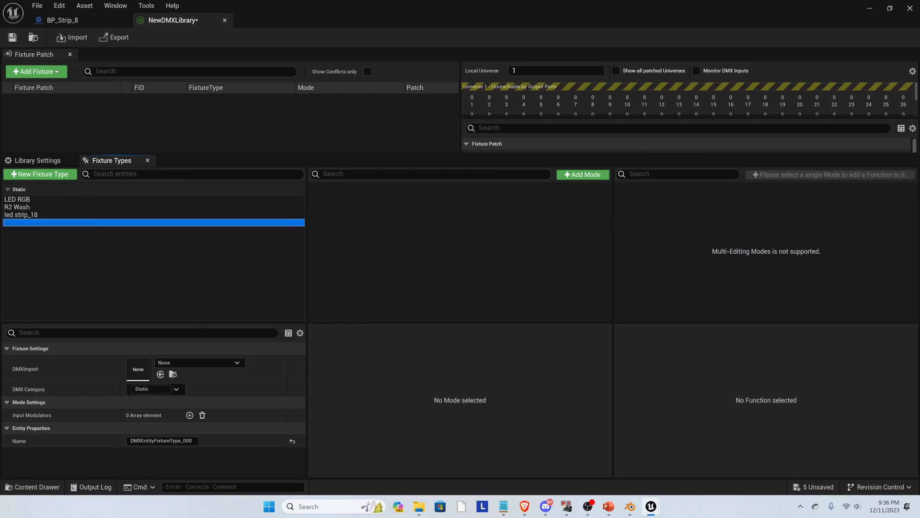
left_click(74, 224)
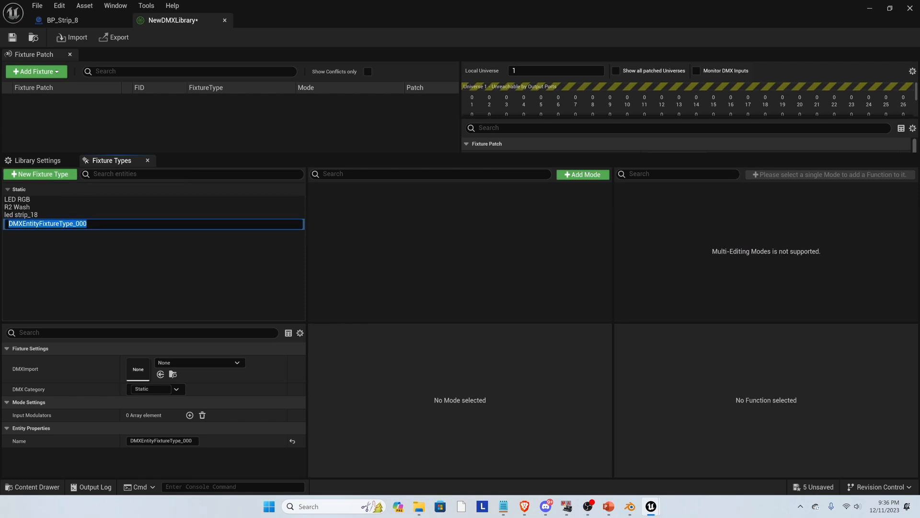
type("led")
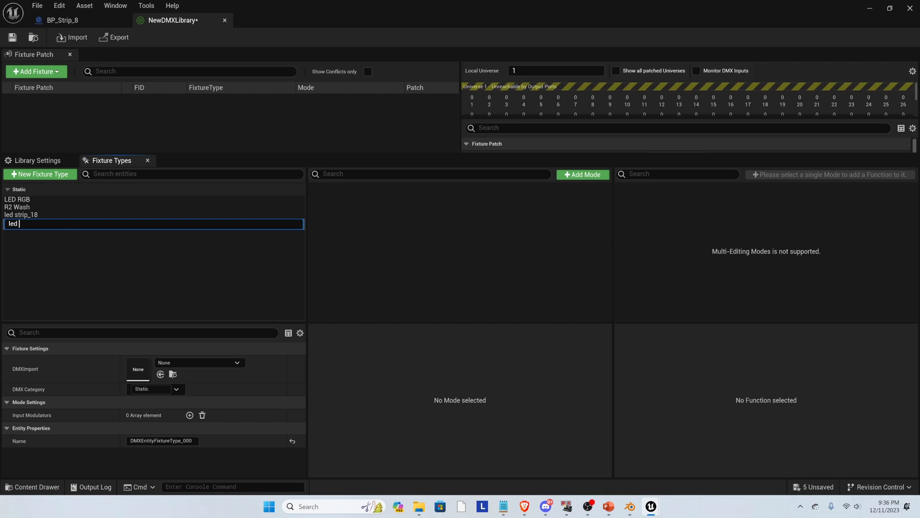
type(" strip_8")
key("Return")
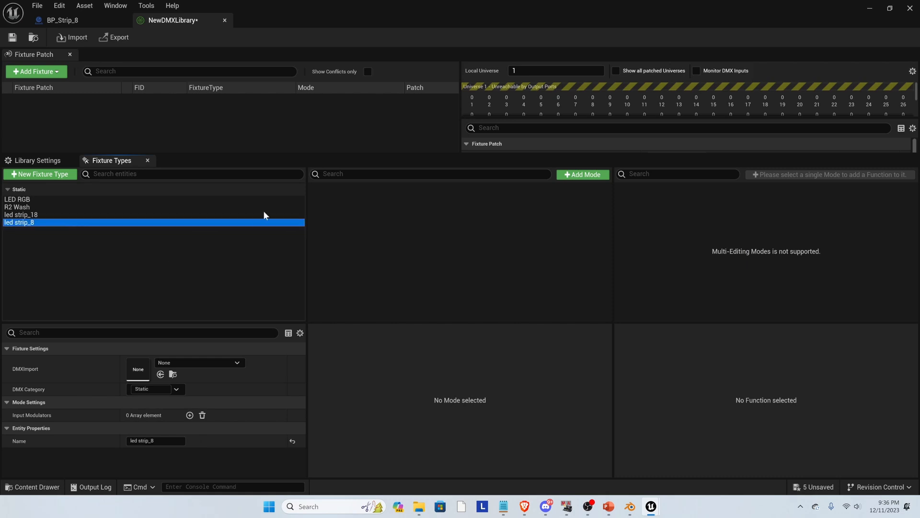
Step: Add a mode to the led strip_8 fixture type and name it 3
left_click(580, 175)
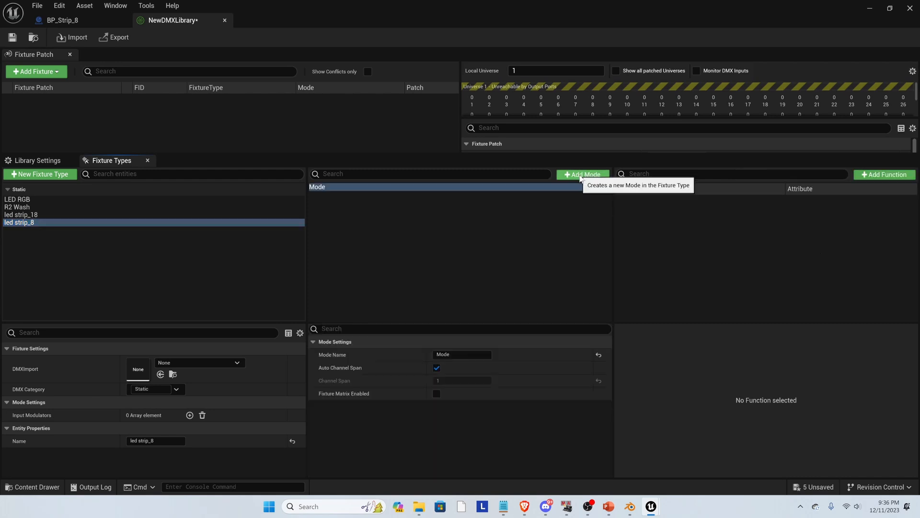
left_click(389, 186)
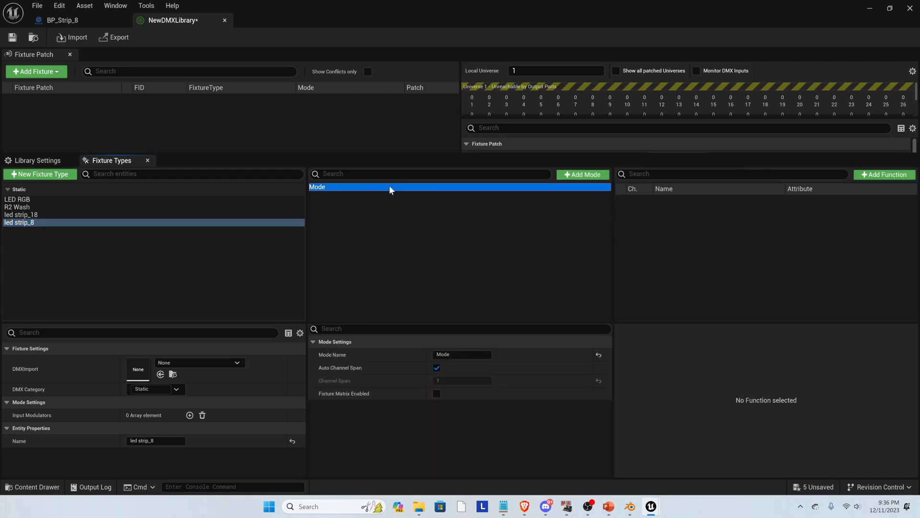
type("3")
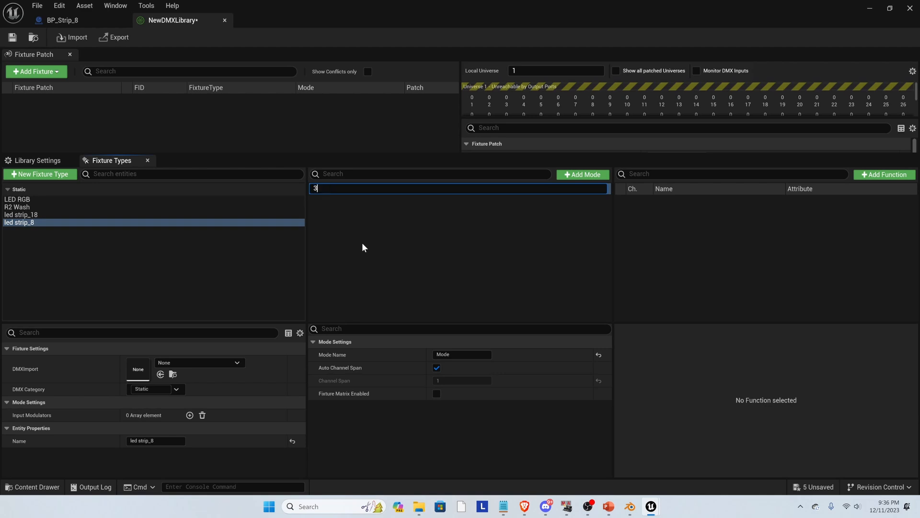
key("Return")
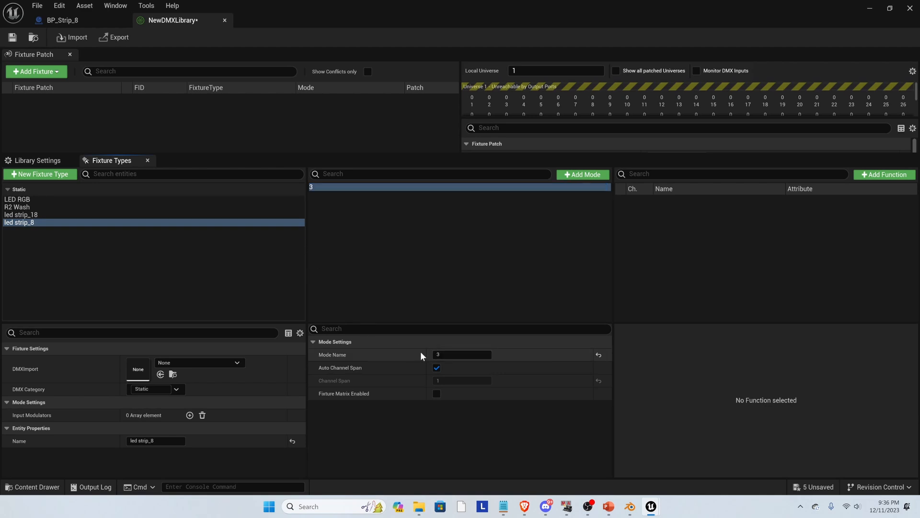
Step: Enable the fixture matrix for mode 3 of led strip_8 and set its Y Cells to 8
left_click(436, 393)
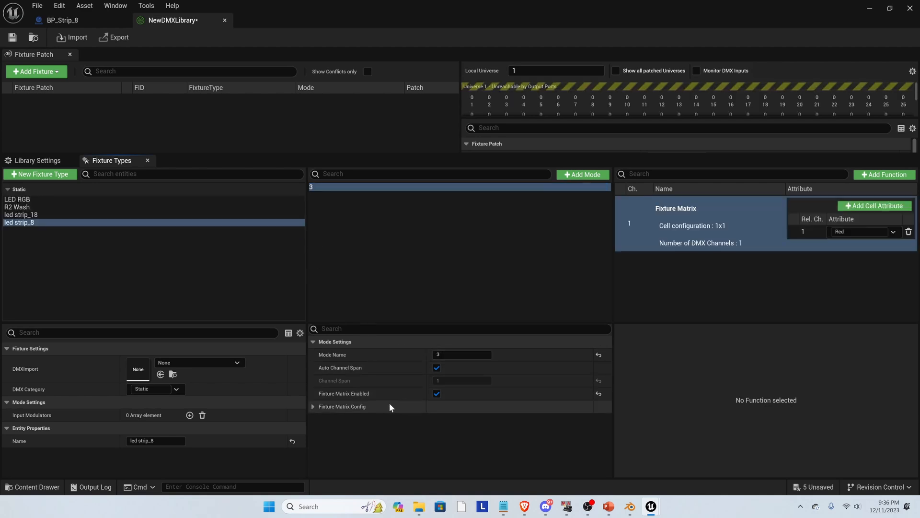
left_click(313, 407)
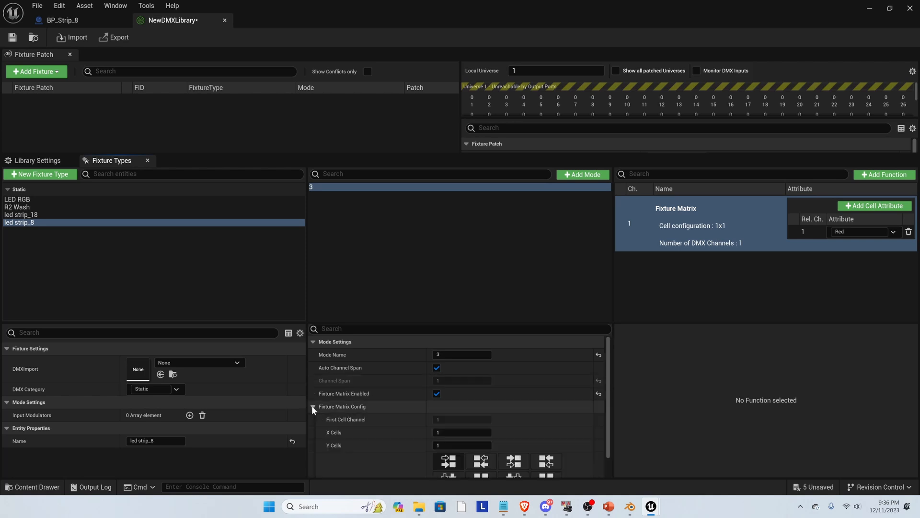
scroll(455, 402, "down", 3)
scroll(456, 402, "up", 2)
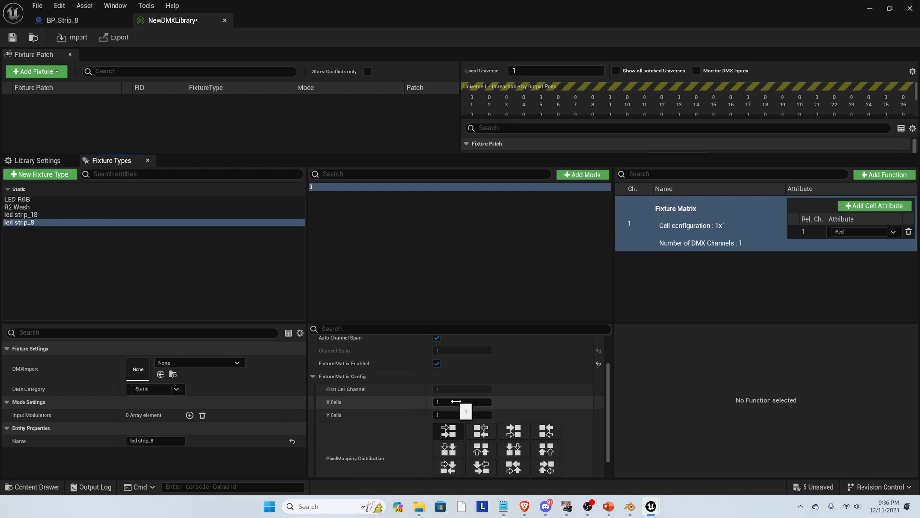
left_click(454, 415)
type("8")
key("Return")
scroll(444, 421, "down", 2)
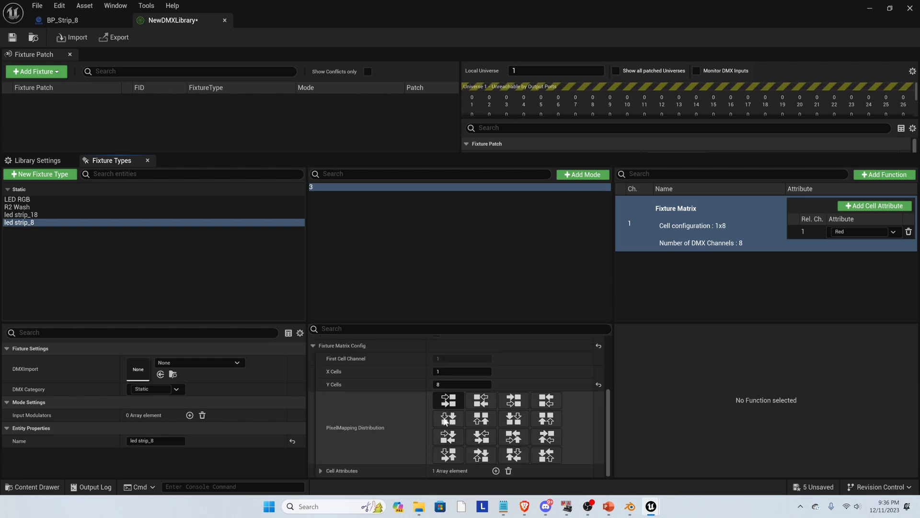
Step: Add Green and Blue cell attributes after Red in the led strip_8 fixture matrix and save the library
left_click(320, 471)
scroll(378, 448, "down", 1)
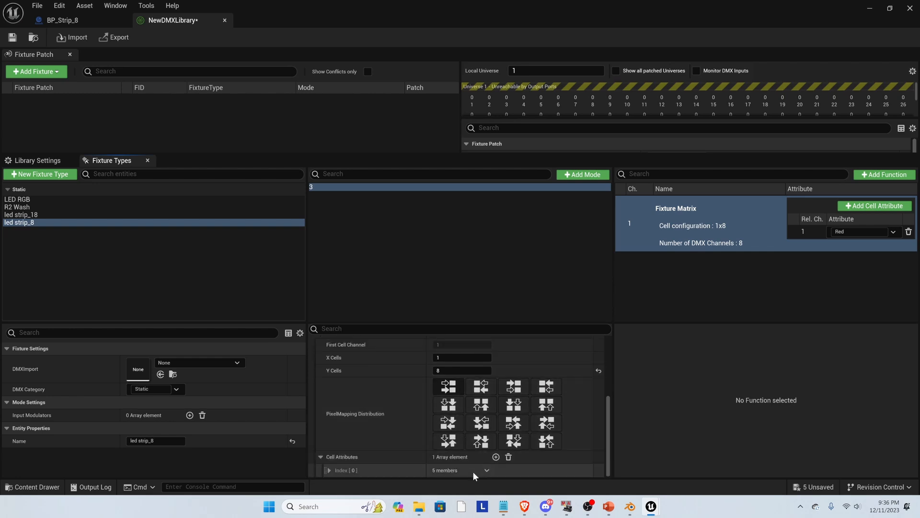
left_click(330, 469)
scroll(401, 439, "down", 4)
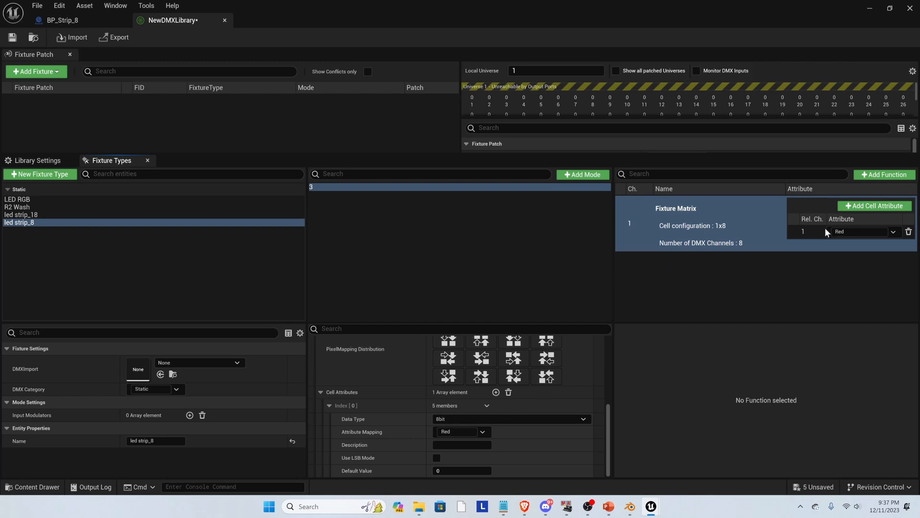
left_click(875, 206)
left_click(880, 206)
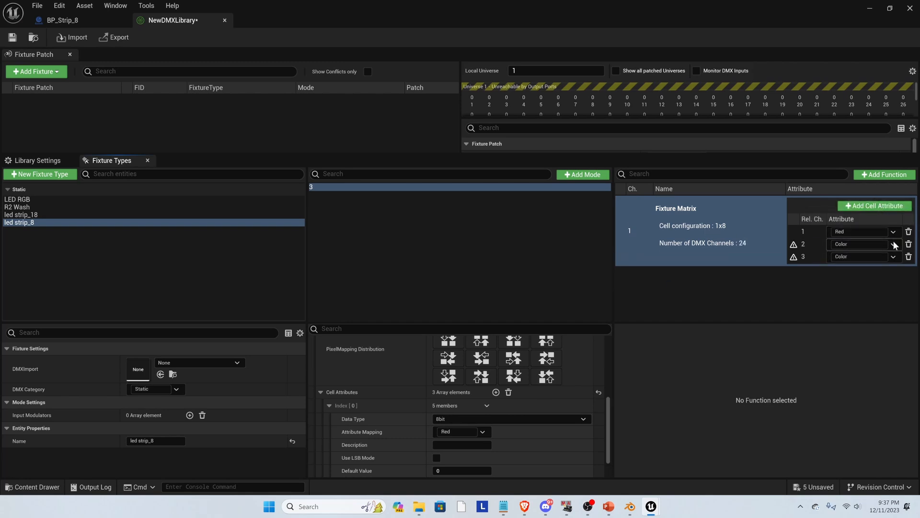
left_click(892, 242)
left_click(849, 291)
left_click(891, 257)
left_click(834, 309)
left_click(12, 37)
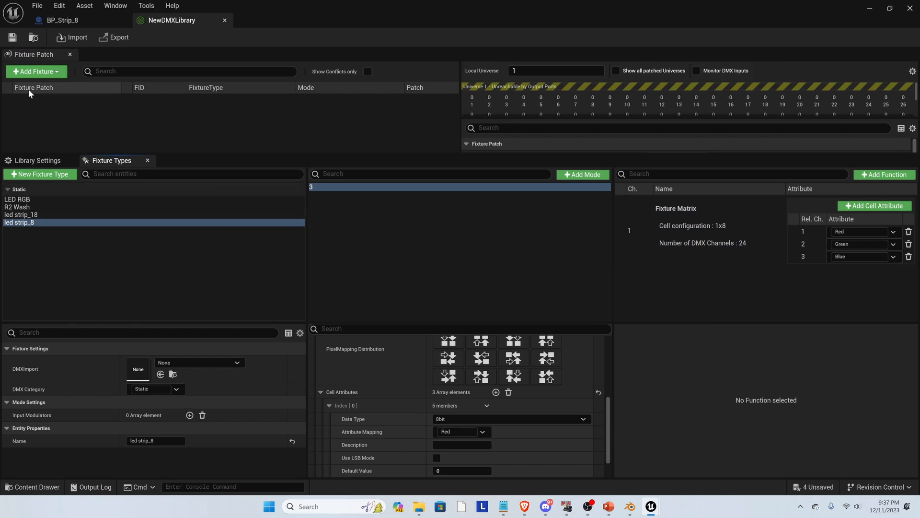
Step: Add one fixture patch of type led strip_8 in mode 3 at universe channel 1.1 and save the library
left_click(34, 73)
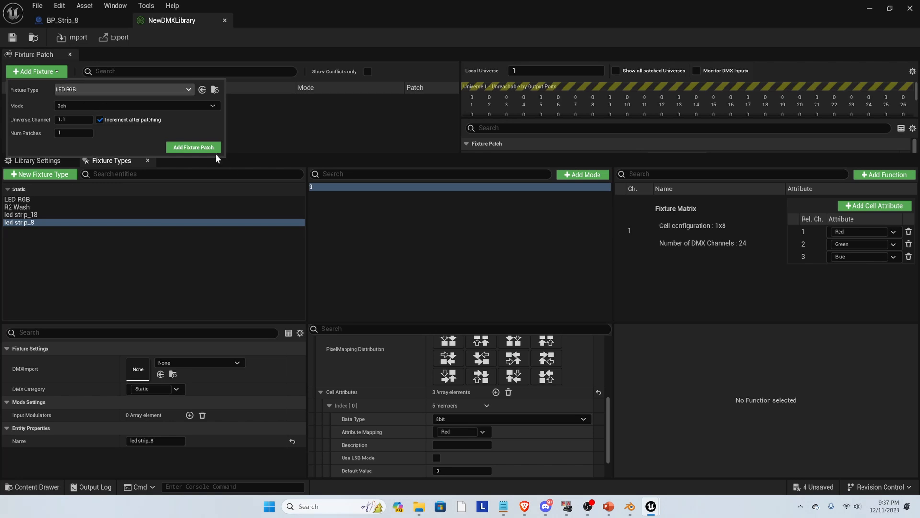
left_click(188, 90)
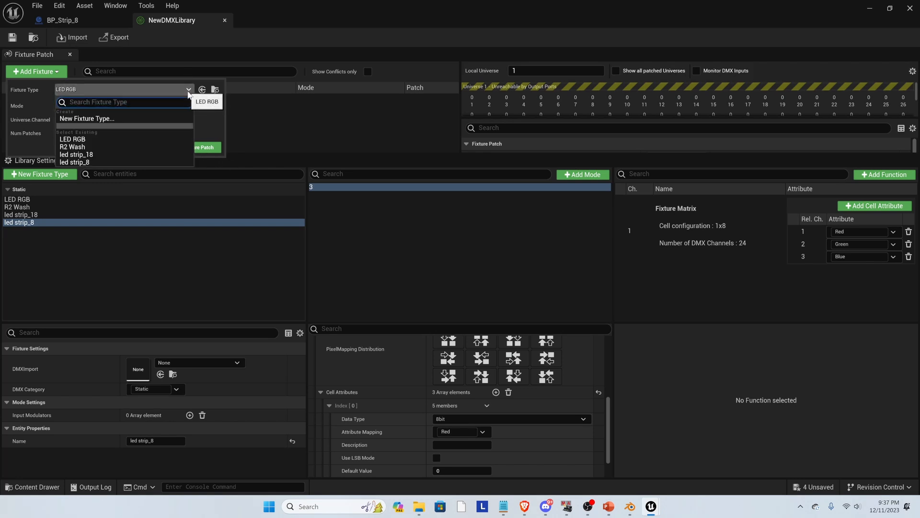
left_click(91, 162)
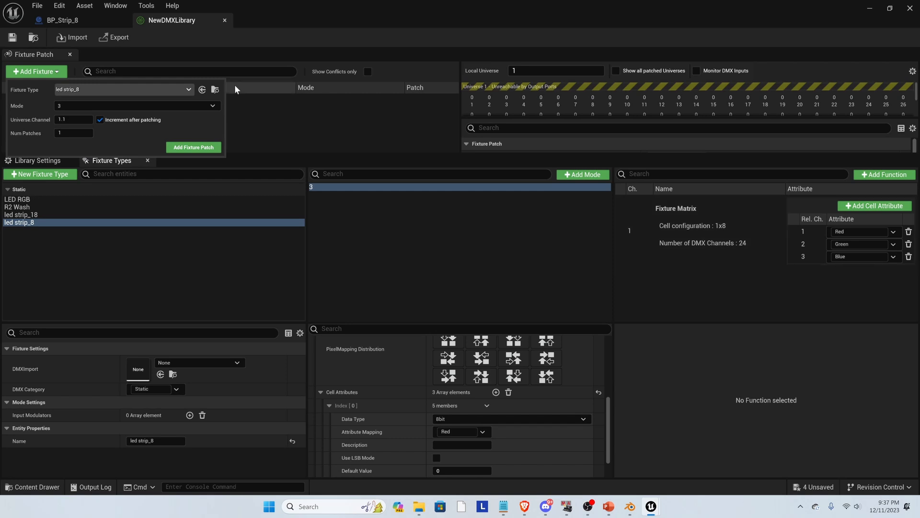
left_click(209, 148)
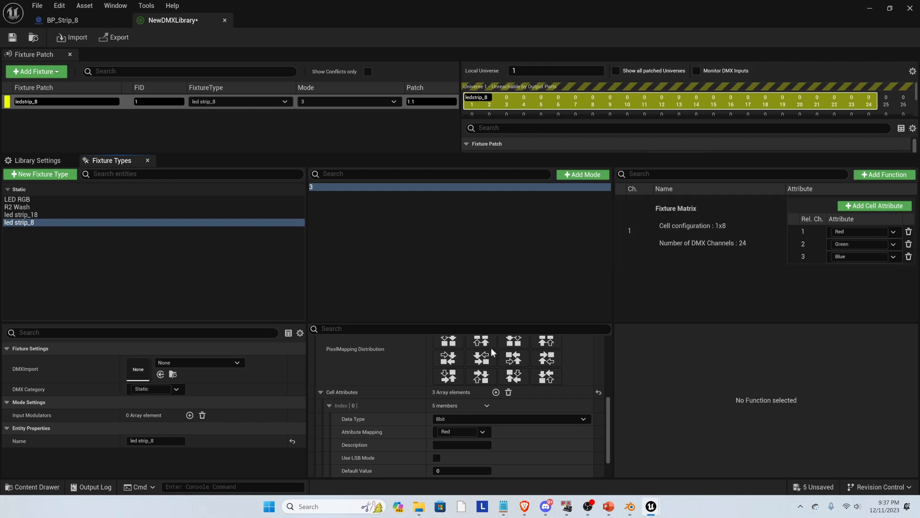
left_click(12, 37)
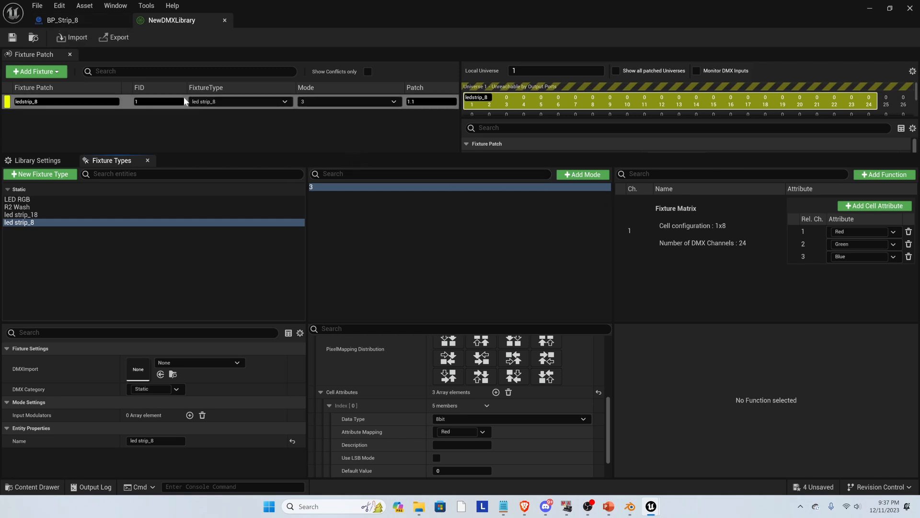
Step: In BP_Strip_8's event graph, add a Find node fed by Normalized Value Per Attribute and set its key to Dimmer
left_click(94, 17)
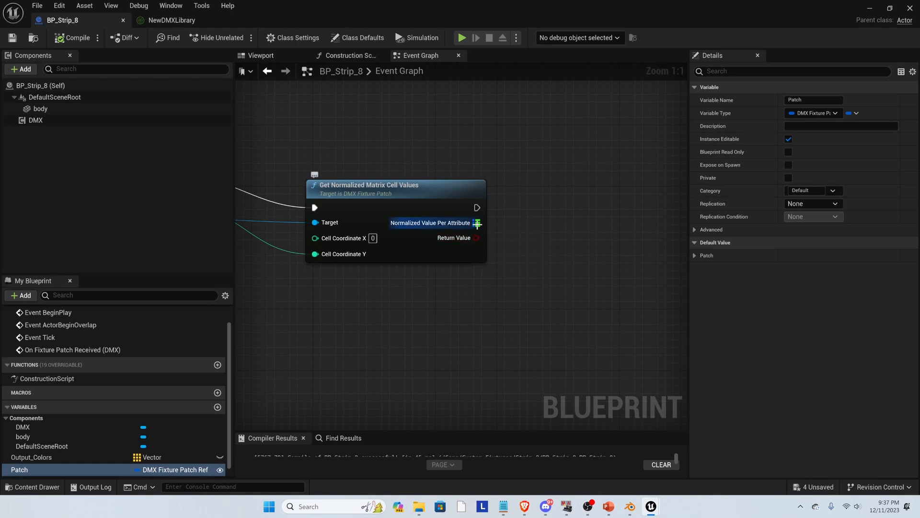
left_click_drag(476, 222, 589, 169)
type("find")
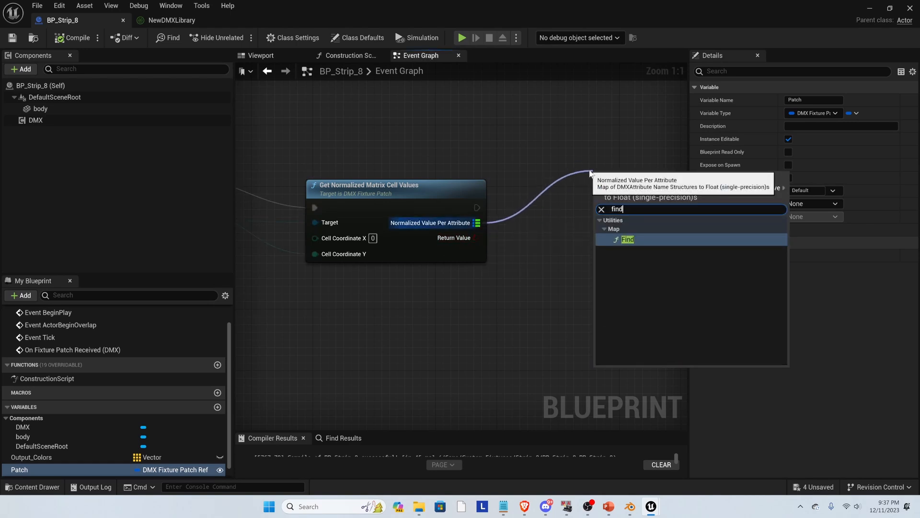
key("Return")
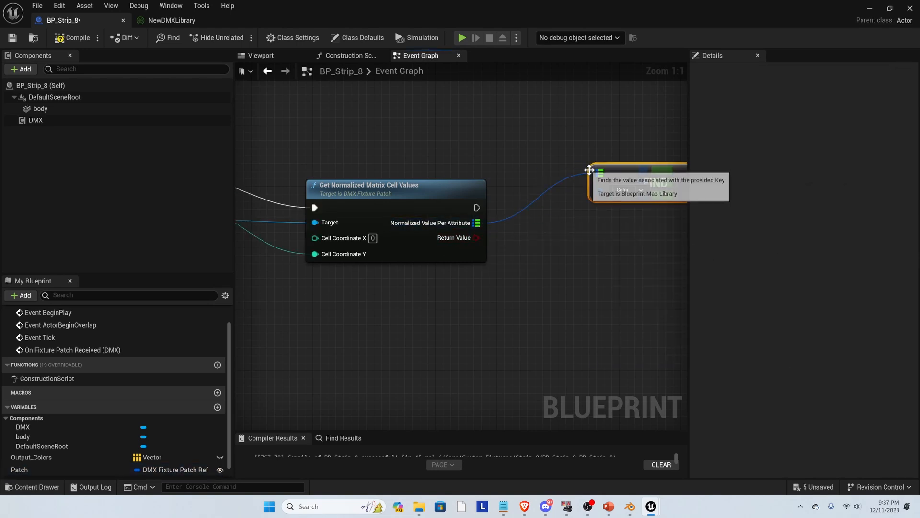
left_click_drag(650, 174, 626, 197)
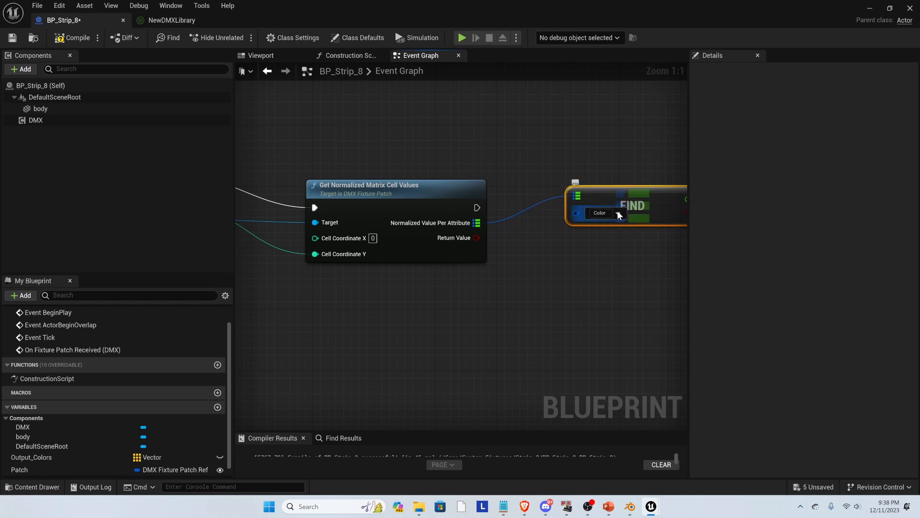
left_click(617, 211)
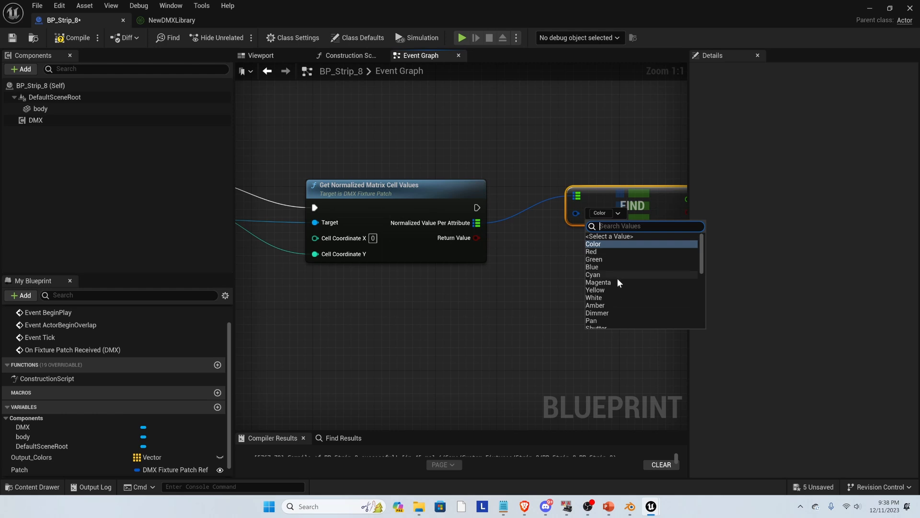
left_click(607, 313)
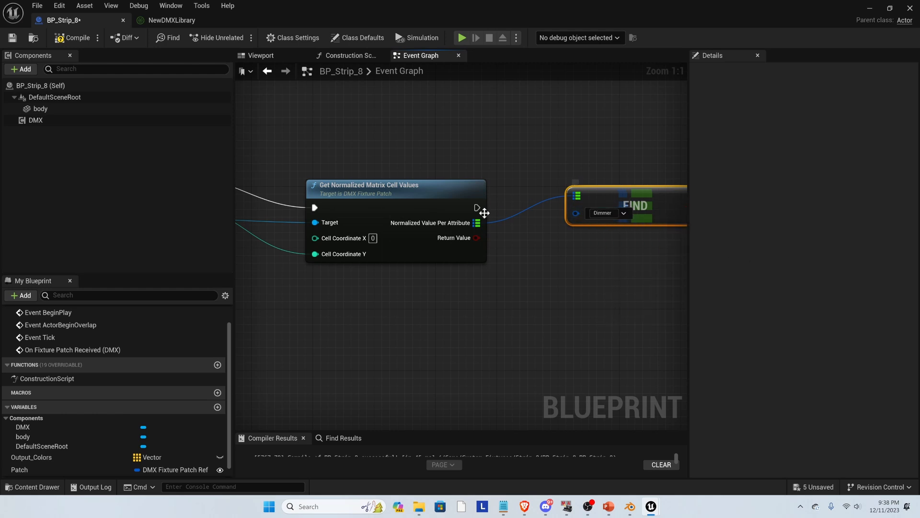
Step: Set the Find node's key to Red and move the node slightly higher in the event graph
scroll(493, 209, "down", 2)
scroll(454, 222, "up", 1)
left_click(559, 214)
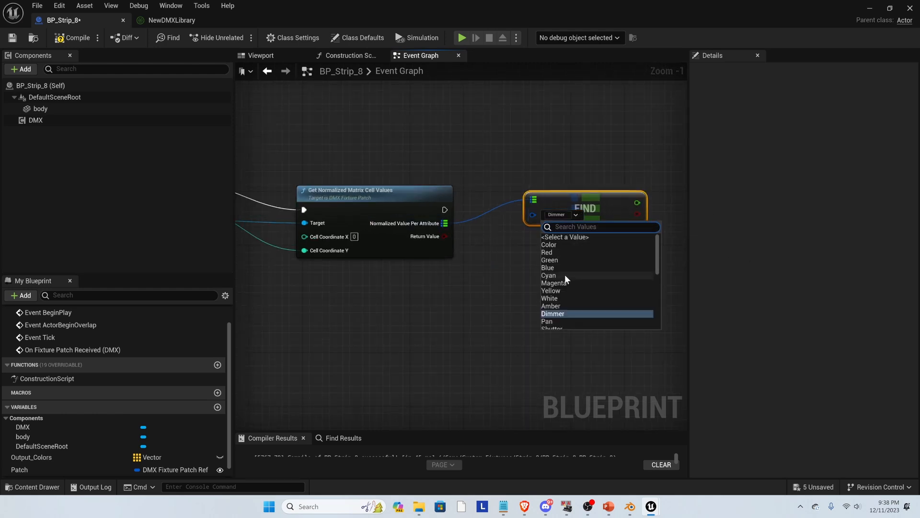
left_click(566, 252)
left_click_drag(570, 202, 577, 182)
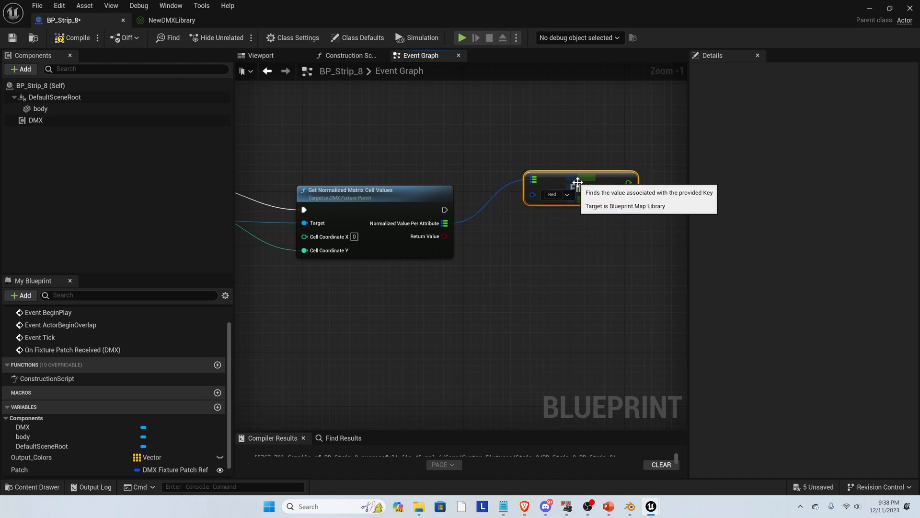
Step: Duplicate the Red Find node below it, feed it from Normalized Value Per Attribute, and set its key to Green
key("ctrl+c")
key("ctrl+v")
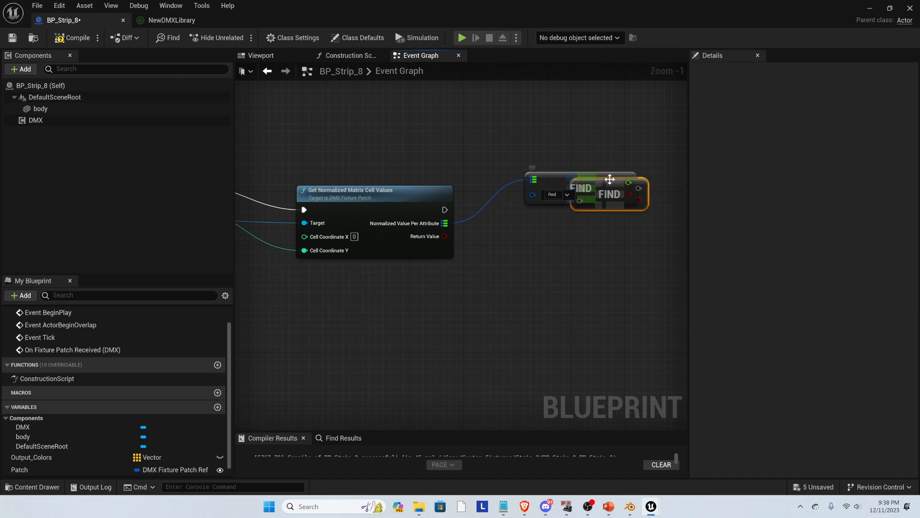
left_click_drag(610, 179, 562, 219)
left_click_drag(442, 224, 533, 227)
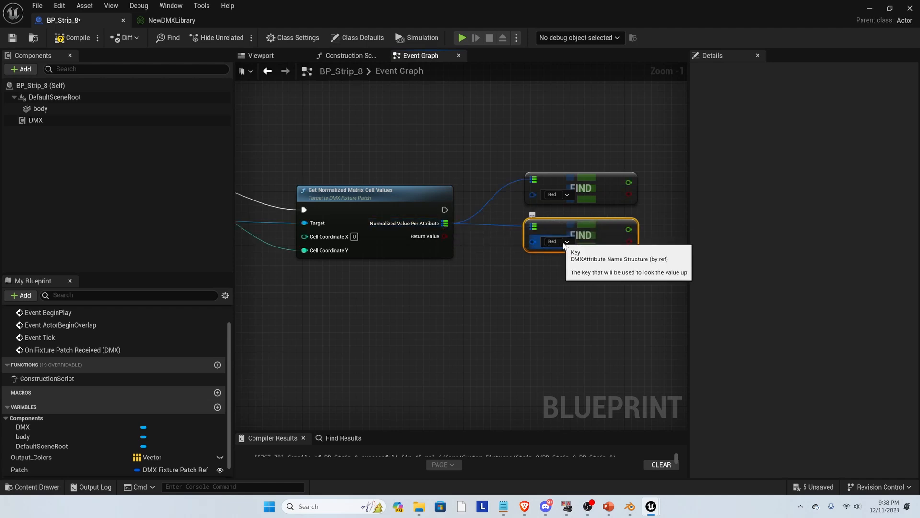
left_click(565, 244)
left_click(560, 284)
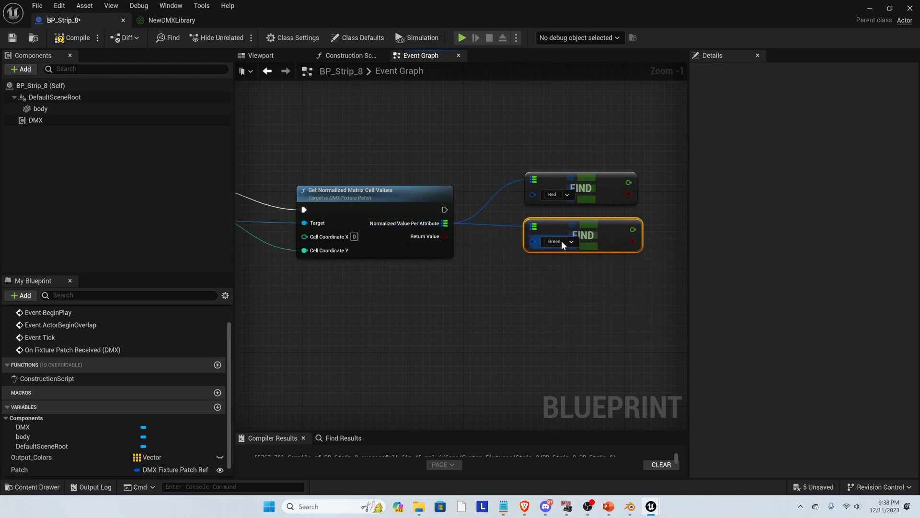
Step: Paste a third Find node below the Green one, connect it to Normalized Value Per Attribute, and set its key to Blue
key("ctrl+v")
left_click_drag(585, 257, 559, 283)
left_click_drag(445, 224, 534, 295)
left_click_drag(444, 223, 534, 296)
left_click_drag(444, 223, 532, 281)
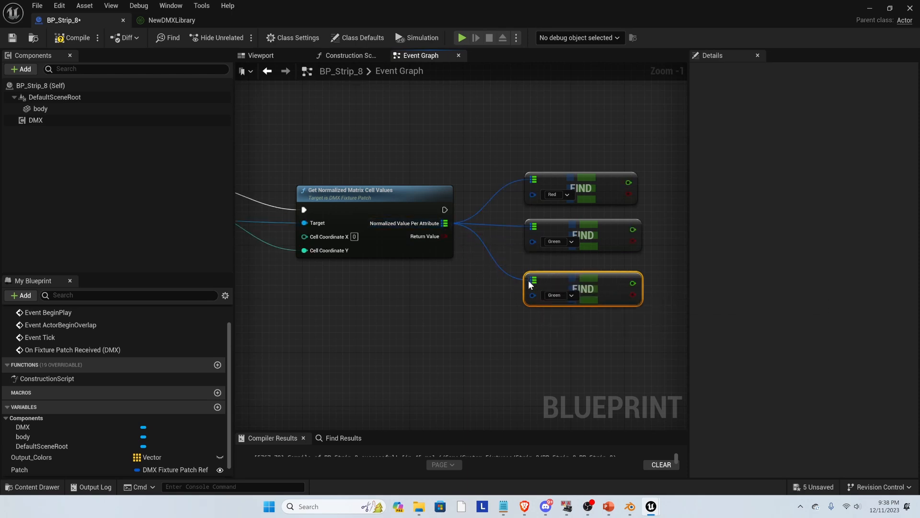
left_click(569, 295)
left_click(561, 349)
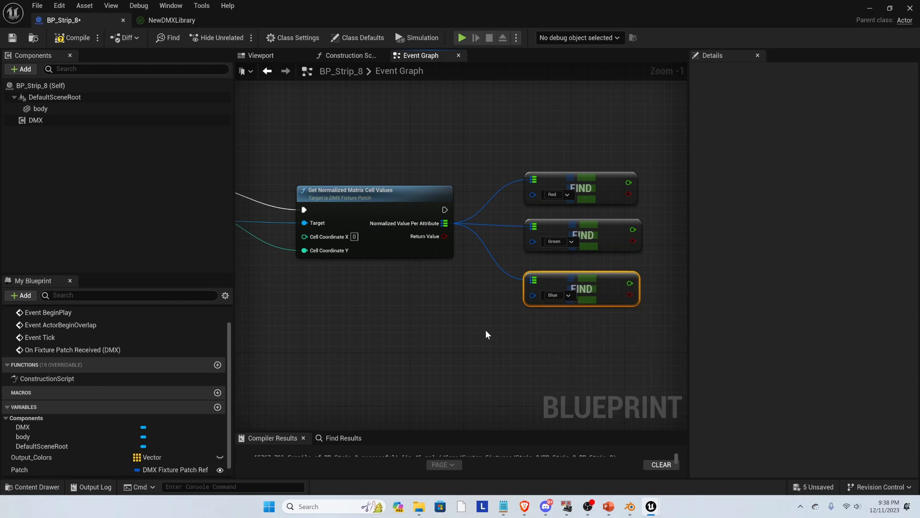
scroll(470, 329, "down", 3)
scroll(534, 302, "up", 4)
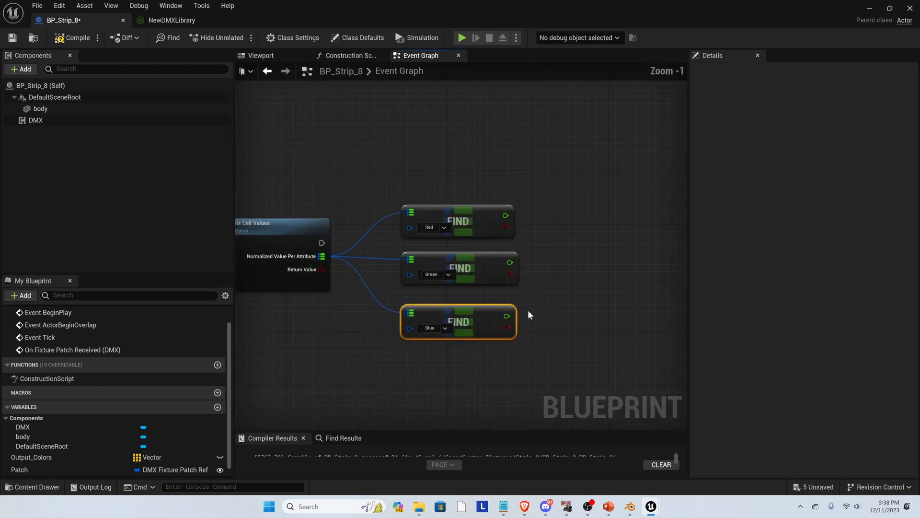
scroll(539, 298, "down", 2)
scroll(553, 283, "up", 1)
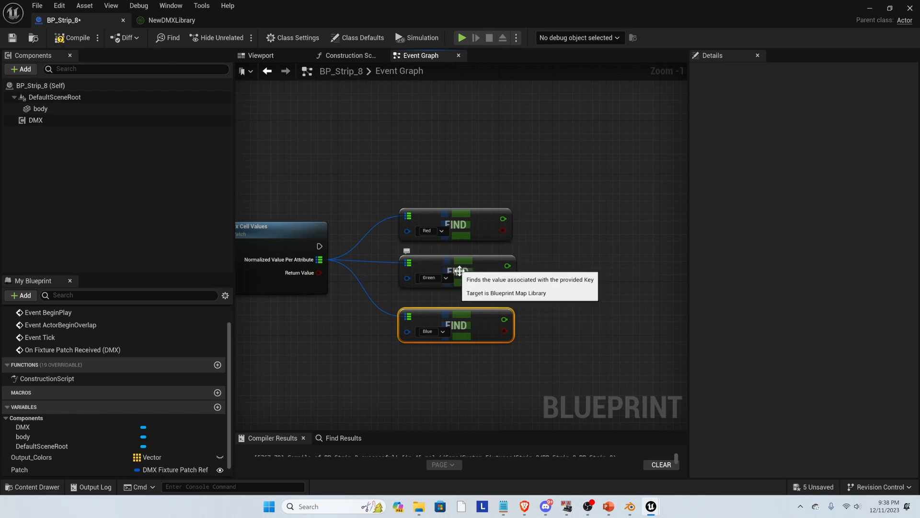
Step: Add a Make Vector node from the Blue Find node's value output and place it beside the three Find nodes
scroll(539, 283, "down", 2)
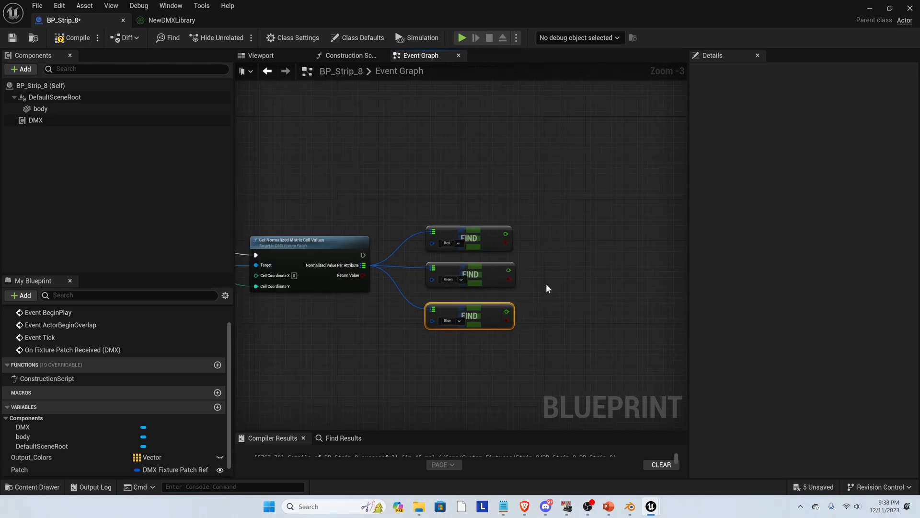
scroll(547, 286, "up", 1)
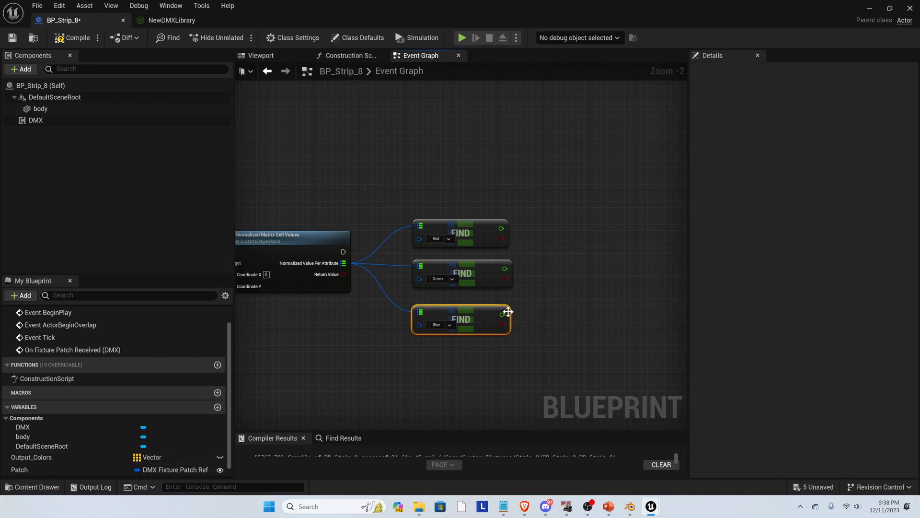
left_click_drag(501, 315, 599, 271)
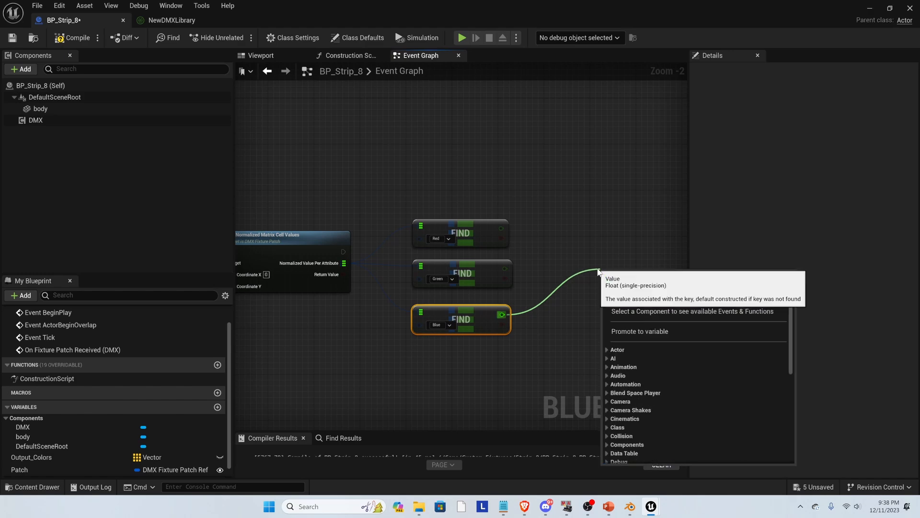
type("make vect")
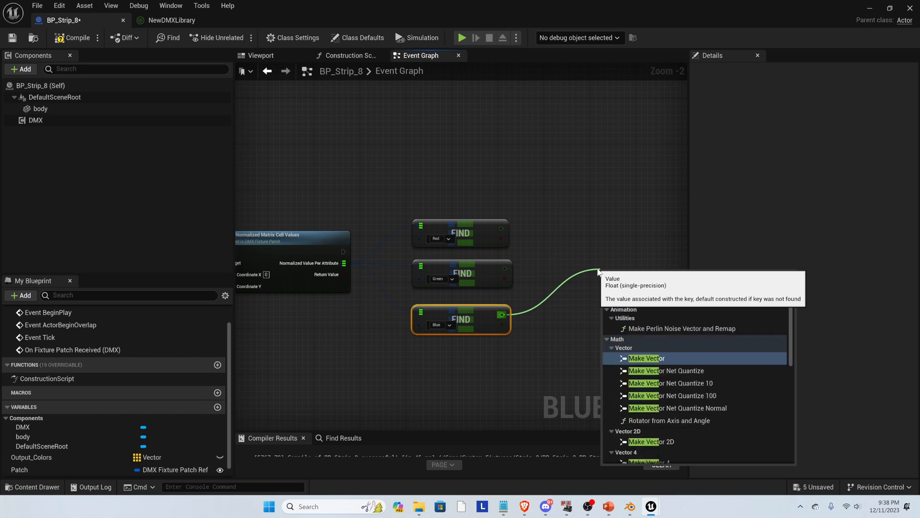
key("Return")
left_click_drag(633, 276, 608, 252)
Step: Connect the Red, Green and Blue Find values to the Make Vector node's X, Y and Z inputs respectively
left_click_drag(500, 228, 575, 251)
left_click_drag(503, 270, 575, 262)
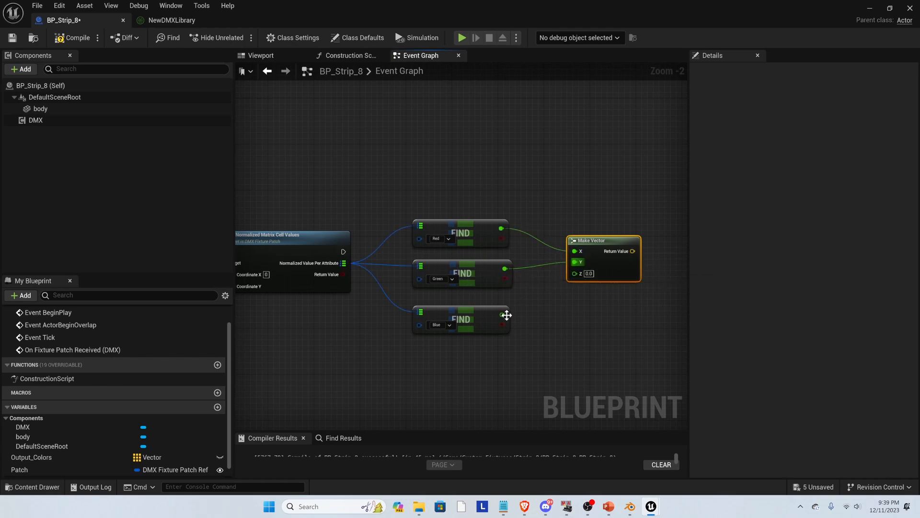
left_click_drag(502, 314, 581, 274)
Step: Add a getter for the Output_Colors variable near Make Vector and attach a Set Array Elem node to it
scroll(577, 280, "down", 2)
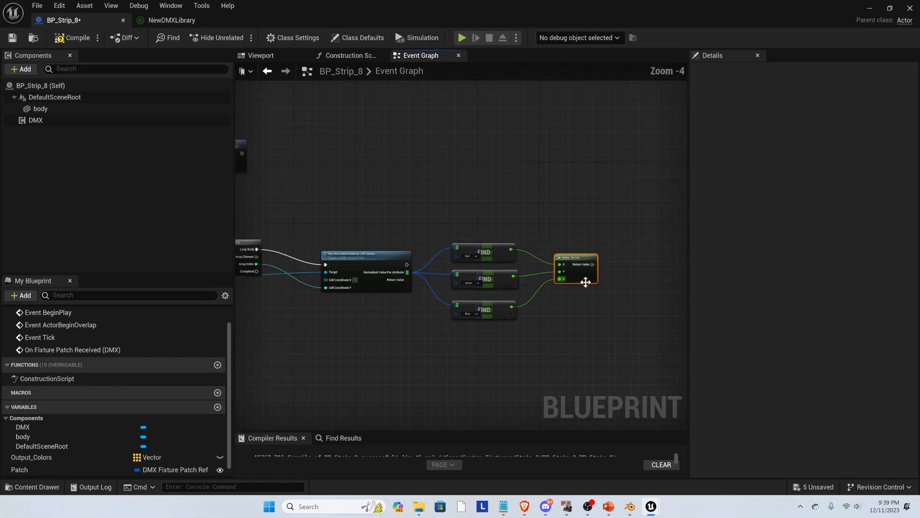
left_click_drag(85, 459, 603, 219)
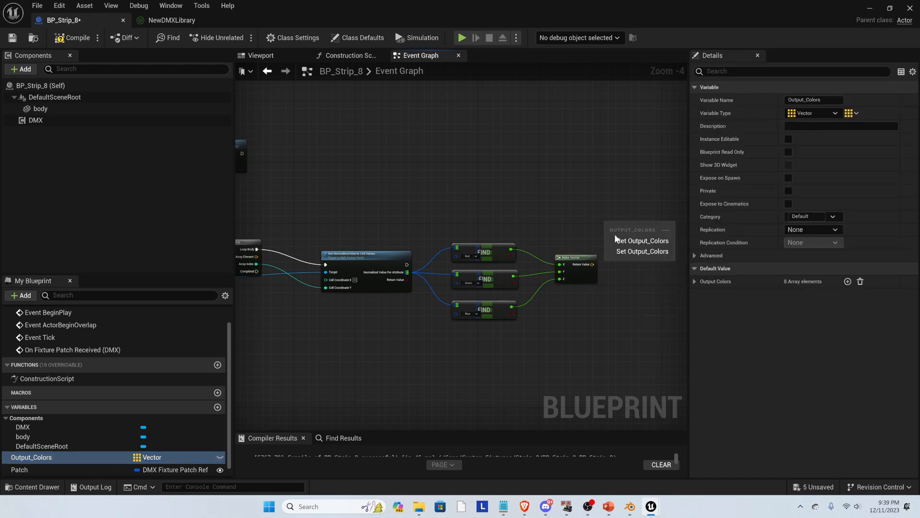
left_click(614, 237)
mouse_move(605, 223)
left_mouse_down()
mouse_move(571, 236)
mouse_move(620, 223)
left_mouse_up()
type("set")
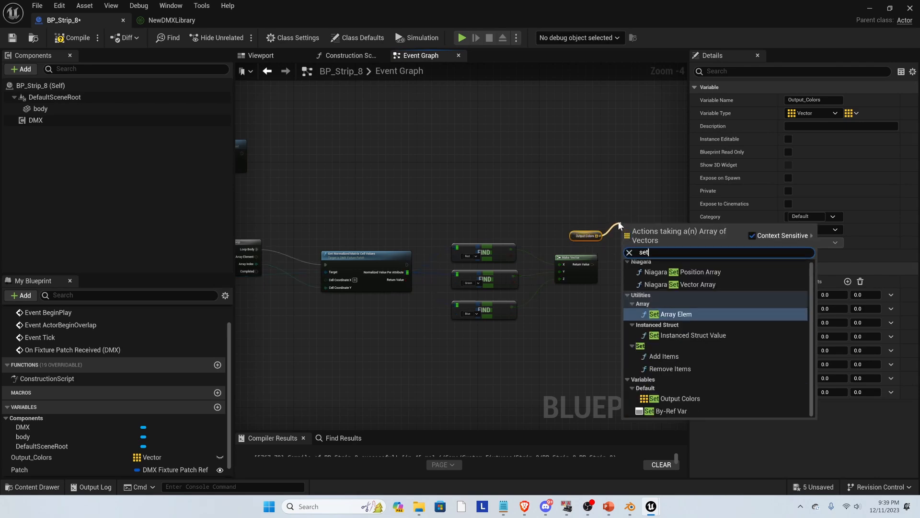
key("Return")
scroll(618, 222, "up", 3)
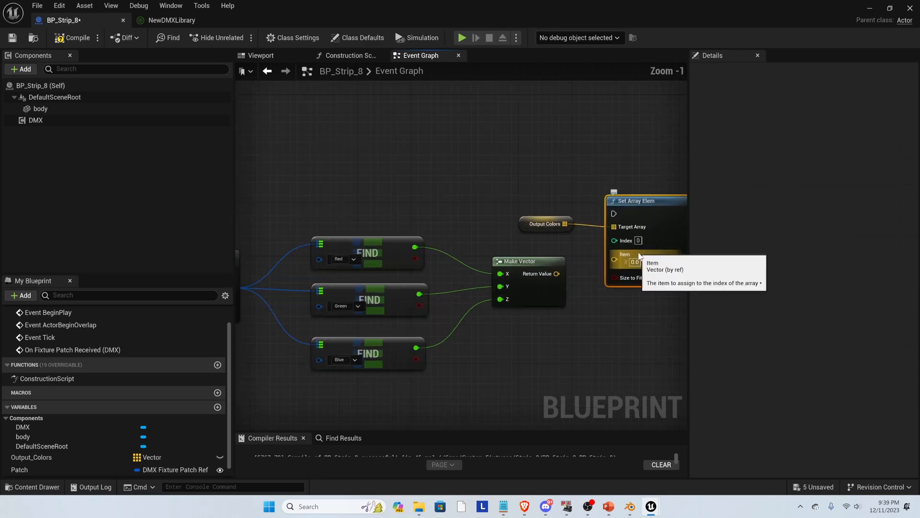
Step: Move the Get Normalized Matrix Cell Values node up, roughly level with Set Array Elem
scroll(623, 234, "down", 3)
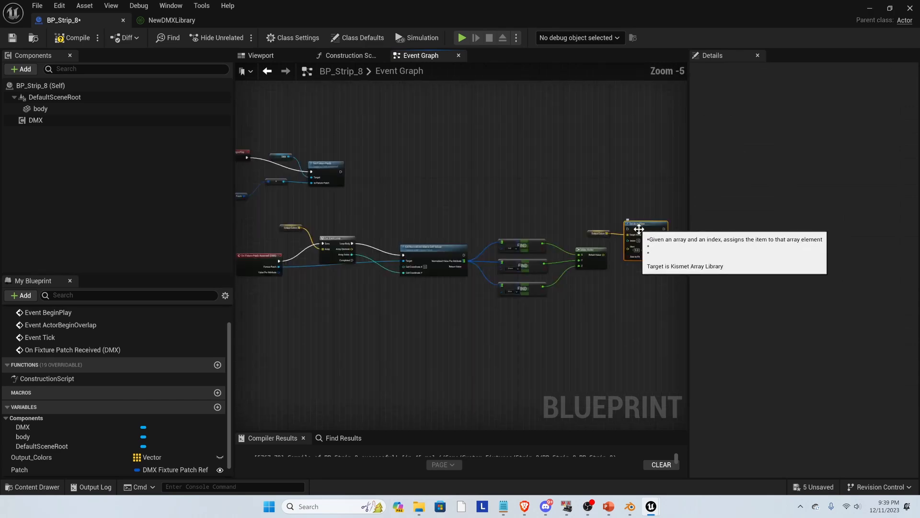
left_click_drag(372, 264, 373, 222)
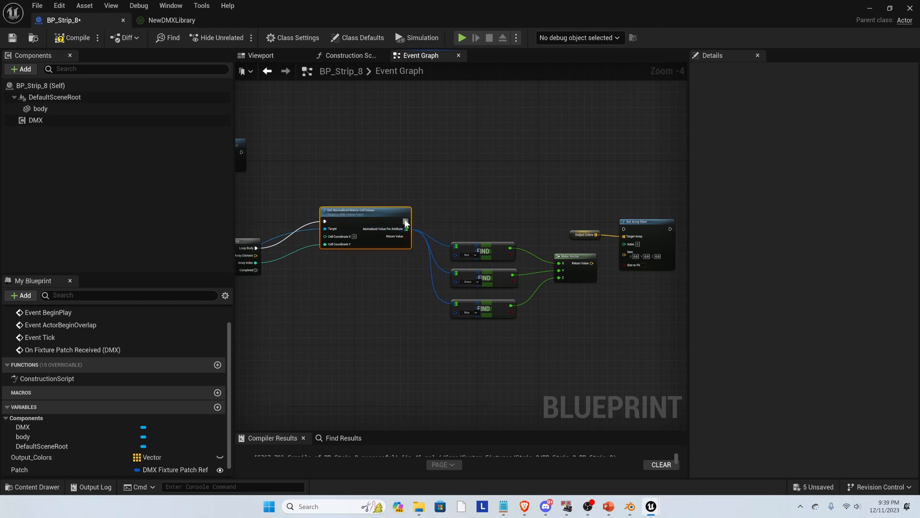
scroll(406, 244, "up", 1)
left_click_drag(406, 211, 451, 190)
type("prin")
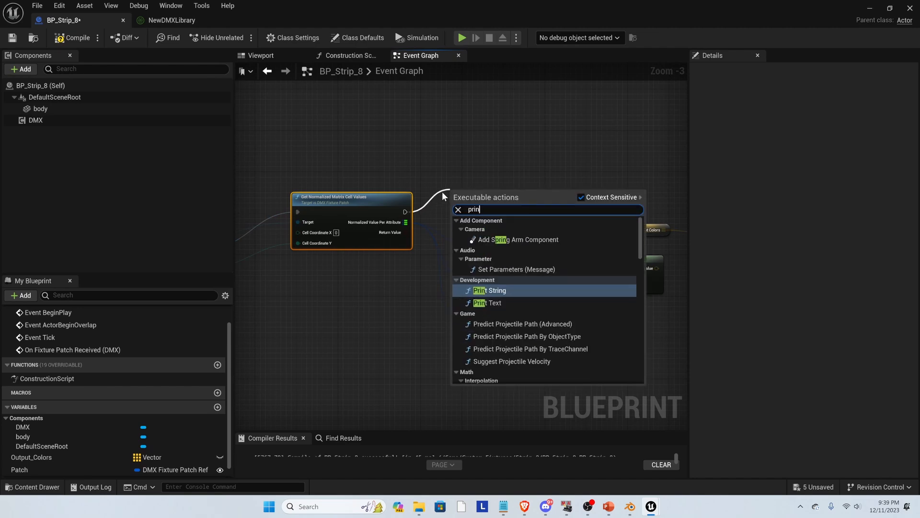
left_click(398, 186)
Step: Connect Get Normalized Matrix Cell Values' execution output to Set Array Elem, and the For Each Loop's Array Index to its Index input
left_click_drag(404, 212, 423, 224)
scroll(537, 221, "down", 2)
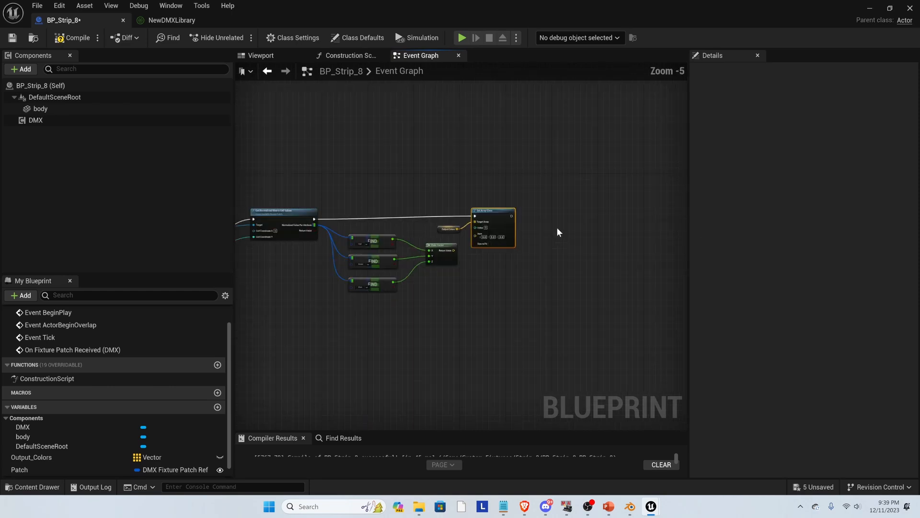
right_click_drag(557, 231, 673, 235)
scroll(557, 231, "up", 1)
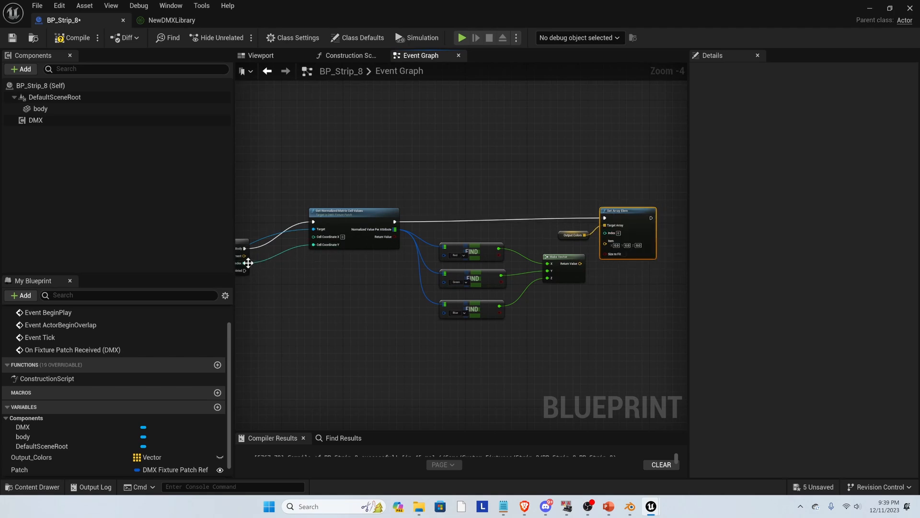
scroll(383, 271, "down", 1)
scroll(295, 265, "up", 2)
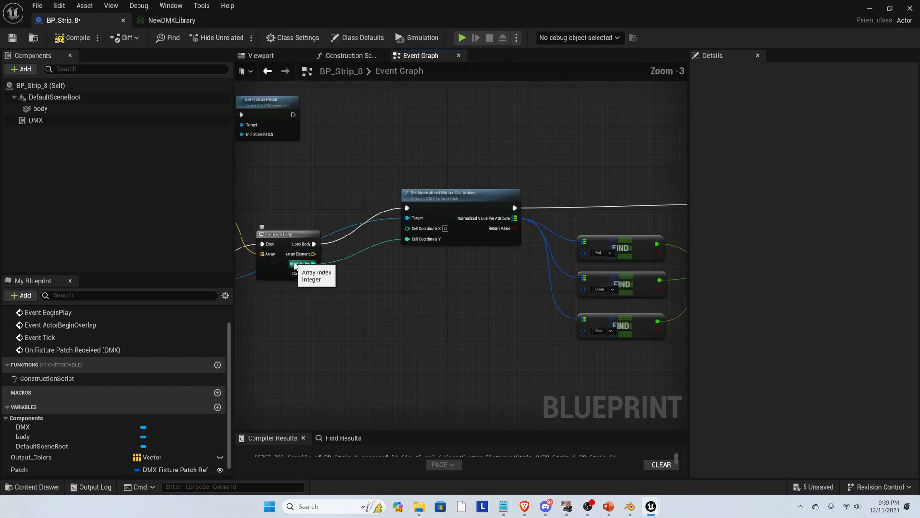
left_click_drag(294, 265, 501, 223)
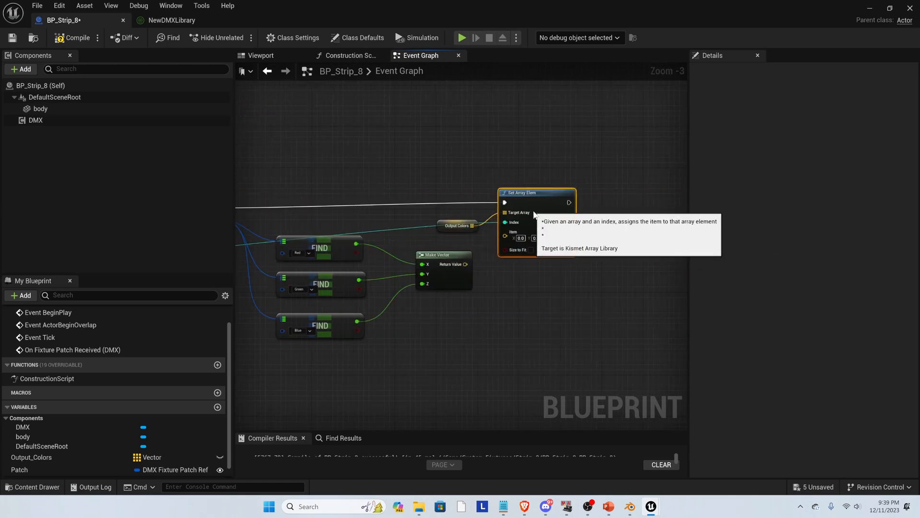
Step: Connect the Make Vector return value to the Item input of Set Array Elem
scroll(471, 223, "down", 1)
scroll(462, 257, "up", 2)
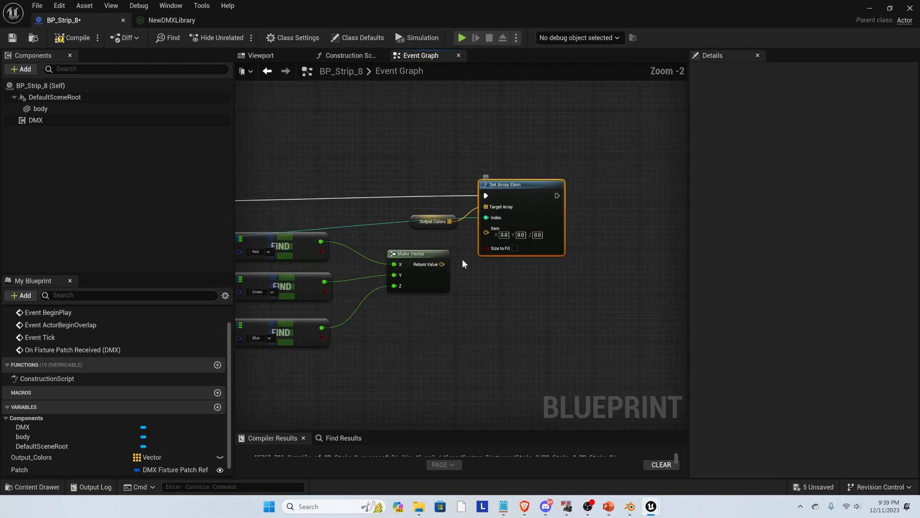
left_click_drag(442, 264, 486, 233)
Step: Review the node chain from the On Fixture Patch Received event through the For Each Loop to Set Array Elem
scroll(574, 225, "down", 3)
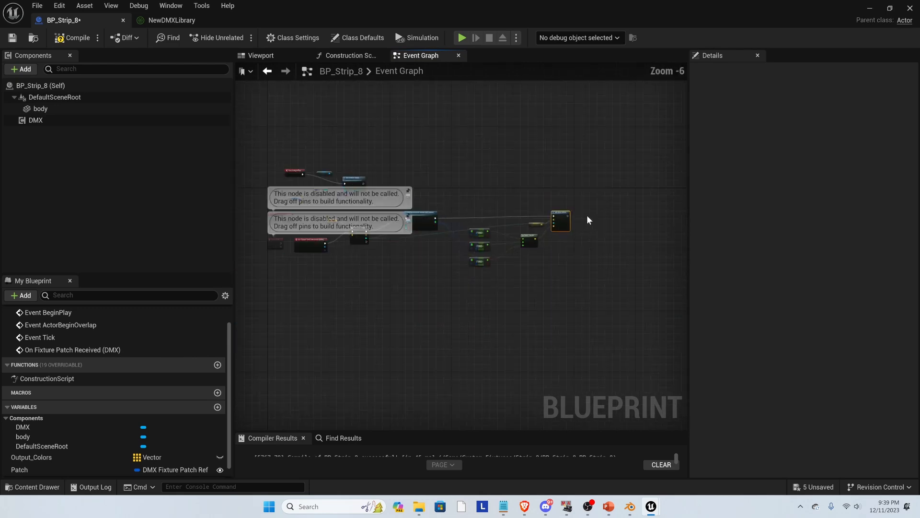
scroll(568, 224, "up", 2)
scroll(602, 232, "down", 3)
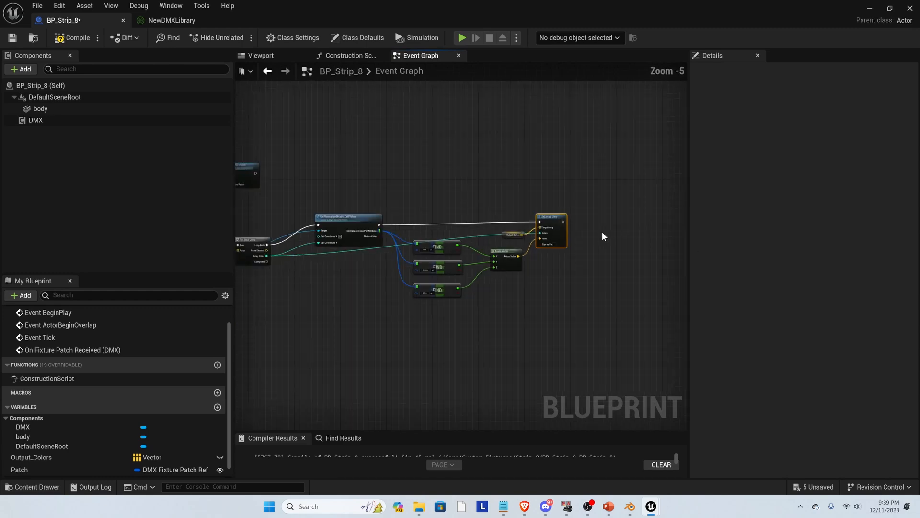
scroll(341, 252, "up", 5)
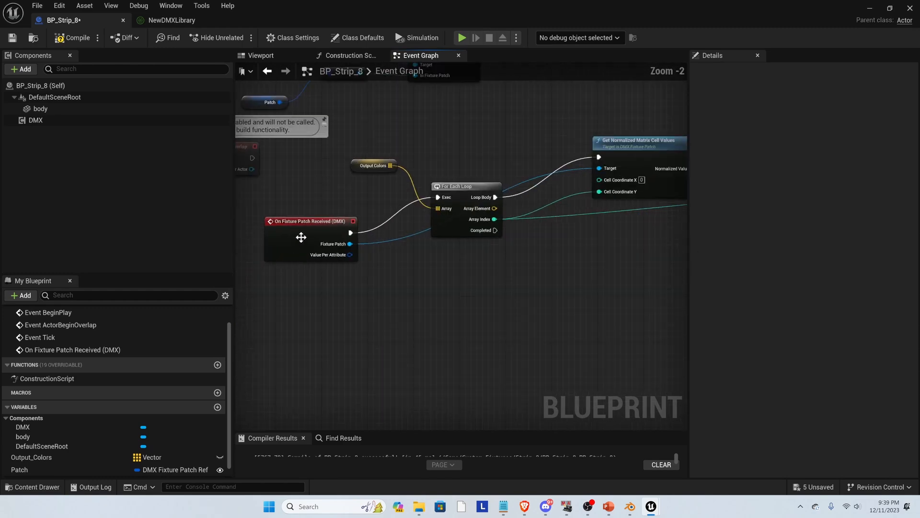
scroll(273, 234, "down", 5)
scroll(514, 249, "up", 3)
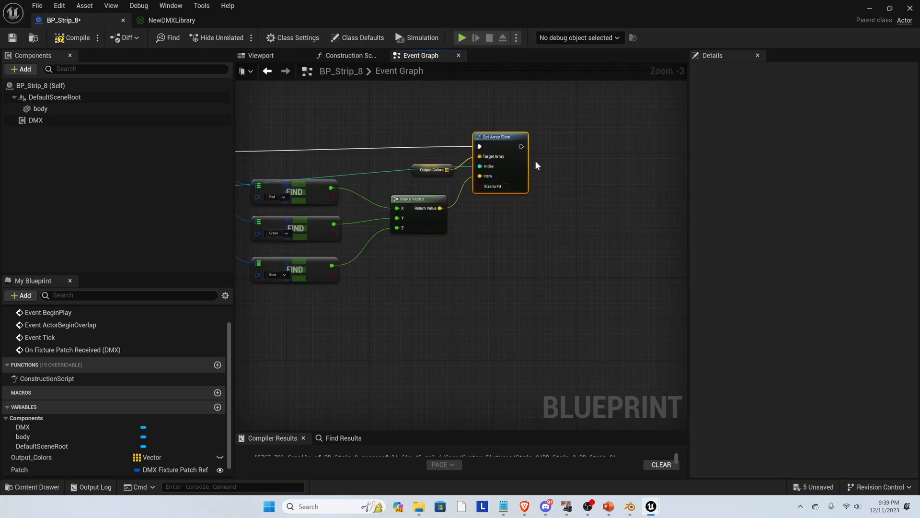
scroll(535, 159, "down", 1)
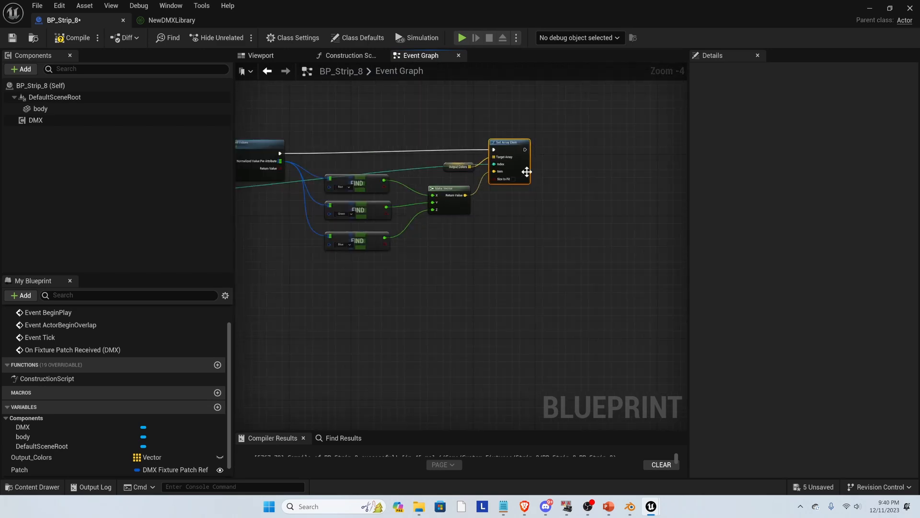
scroll(630, 173, "down", 2)
scroll(630, 168, "up", 2)
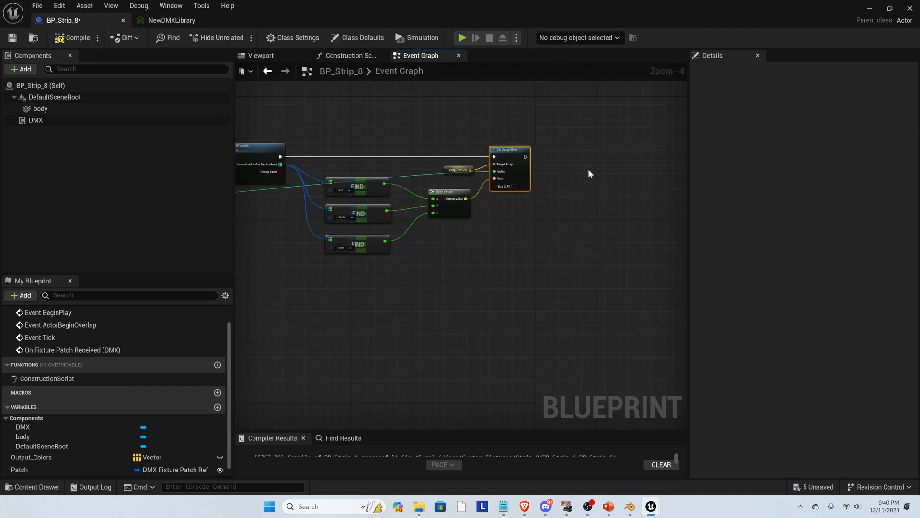
scroll(586, 167, "down", 2)
scroll(353, 191, "up", 2)
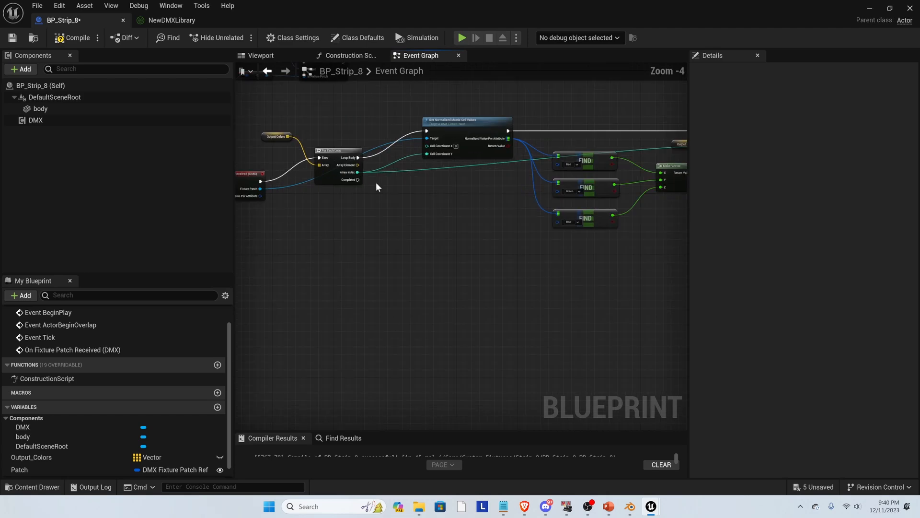
scroll(356, 182, "down", 3)
scroll(592, 198, "up", 5)
scroll(495, 275, "down", 3)
scroll(512, 253, "up", 1)
left_click_drag(415, 148, 497, 163)
left_click(551, 139)
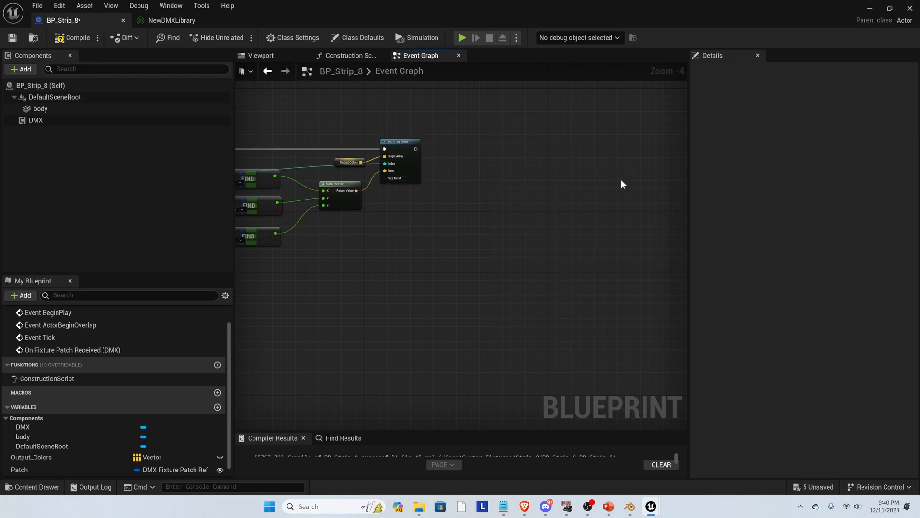
Step: Move the nodes from Get Normalized Matrix Cell Values through Set Array Elem up together and enclose them in a comment named SetColors
scroll(620, 189, "down", 2)
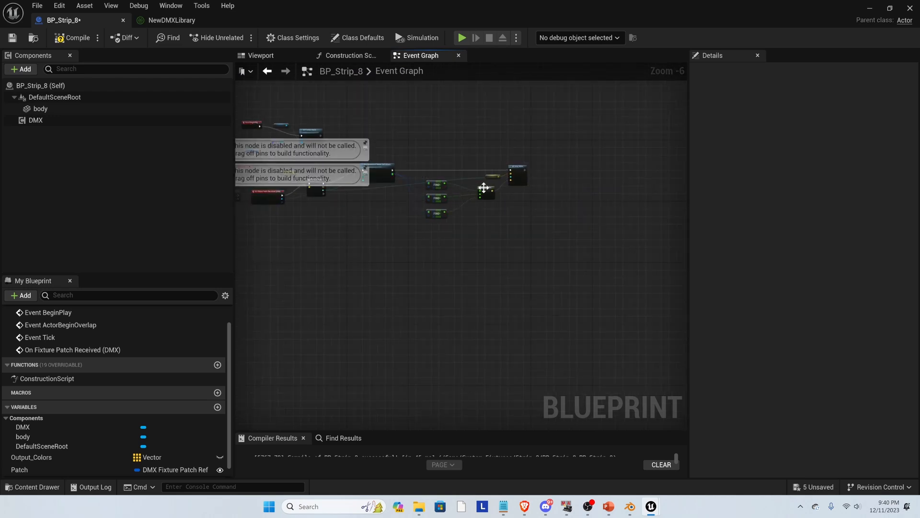
left_click_drag(395, 184, 361, 224)
left_click_drag(376, 173, 408, 114)
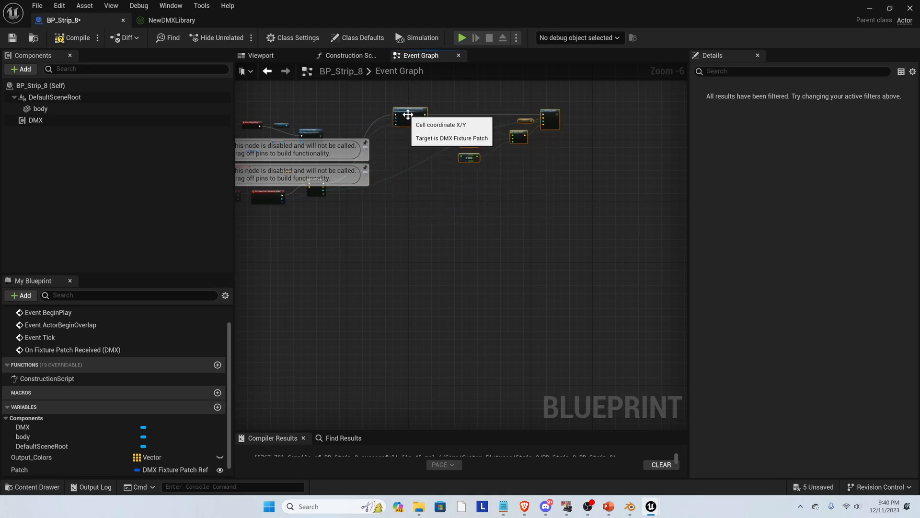
key("c")
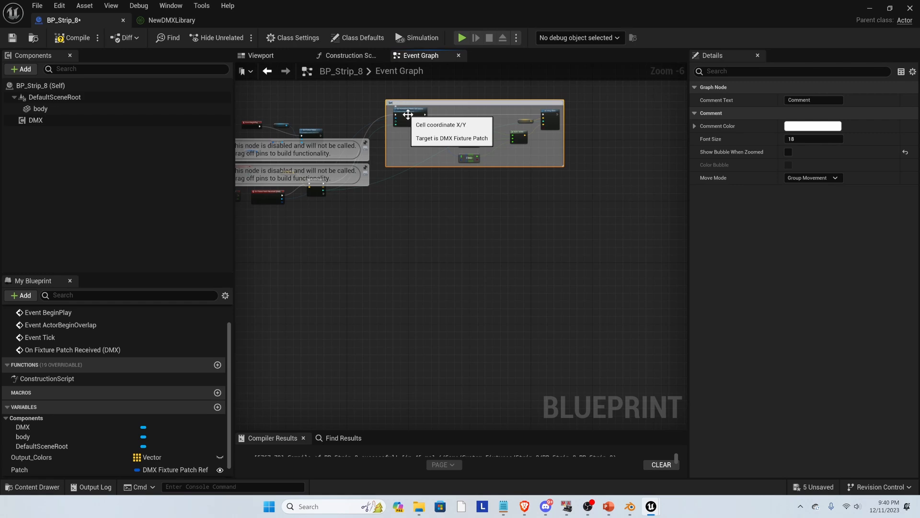
key("Return")
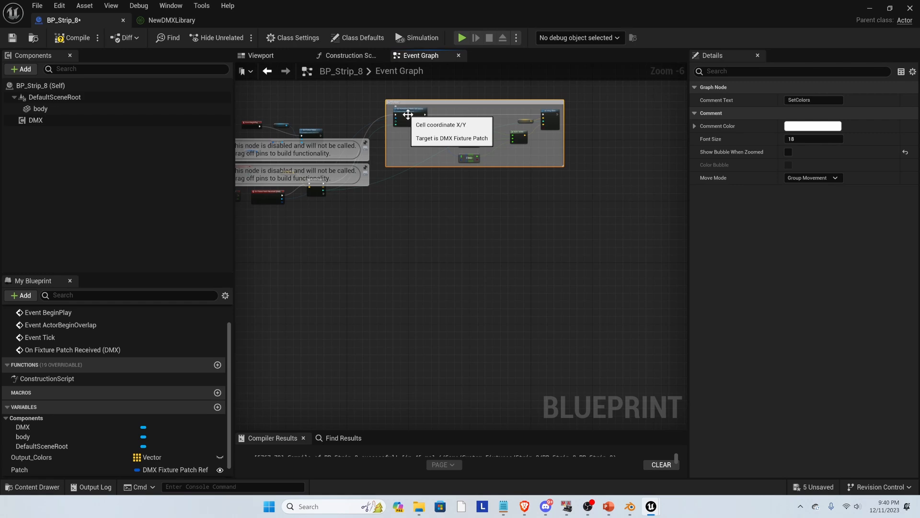
Step: Move the For Each Loop node up beside the SetColors comment
scroll(369, 89, "up", 1)
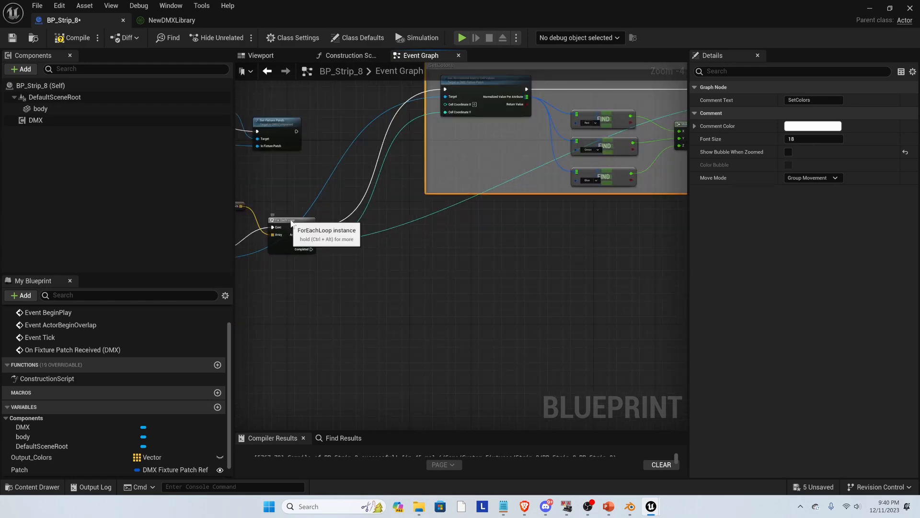
left_click(292, 234)
scroll(293, 235, "up", 1)
Step: Add a Set Vector Parameter Value on Materials (body) node from the loop's Completed output and position it below the SetColors comment
left_click_drag(368, 126, 311, 277)
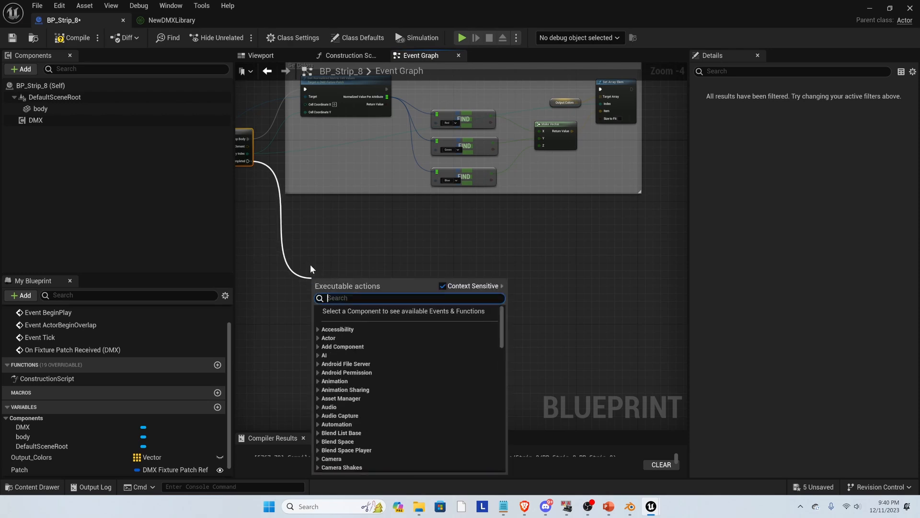
type("set vector")
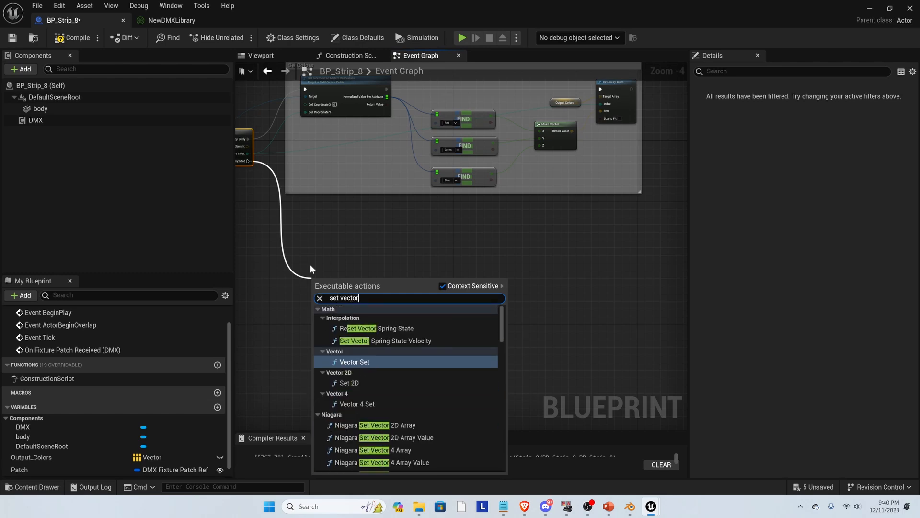
scroll(371, 418, "down", 1)
scroll(371, 418, "down", 7)
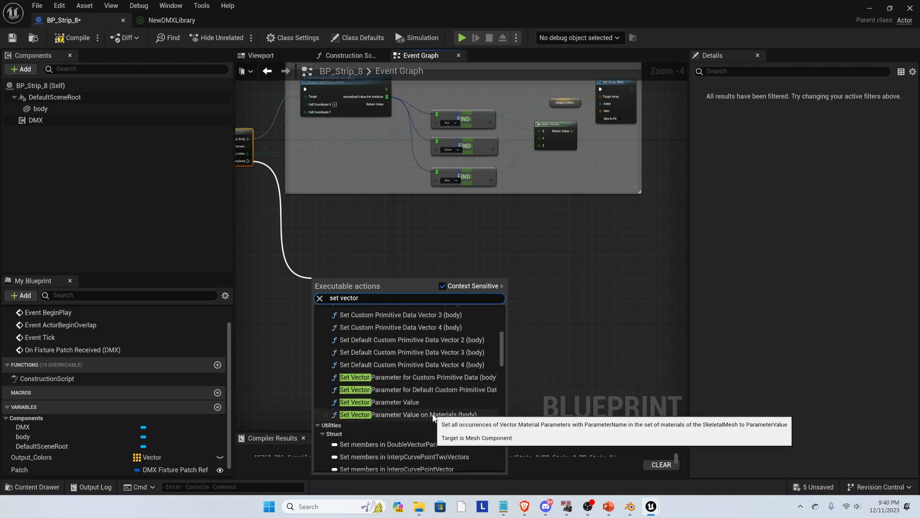
left_click(433, 415)
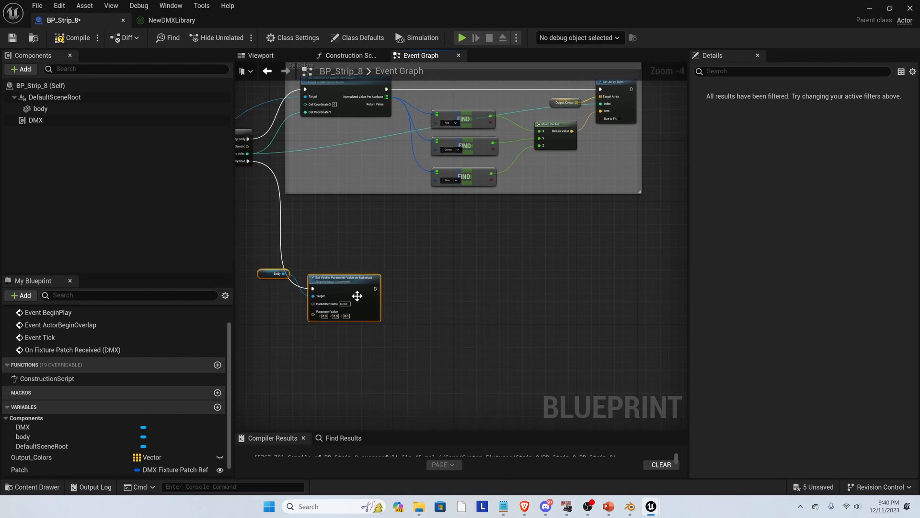
scroll(349, 288, "up", 2)
left_click_drag(326, 286, 361, 279)
scroll(401, 281, "down", 3)
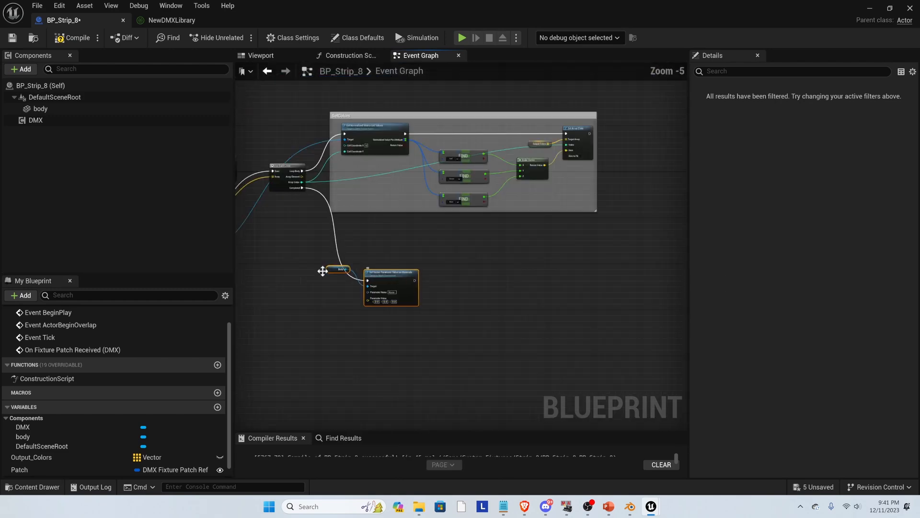
Step: Compile the blueprint and shift the Body and Set Vector Parameter Value on Materials nodes slightly up
scroll(334, 270, "up", 3)
left_click(345, 271)
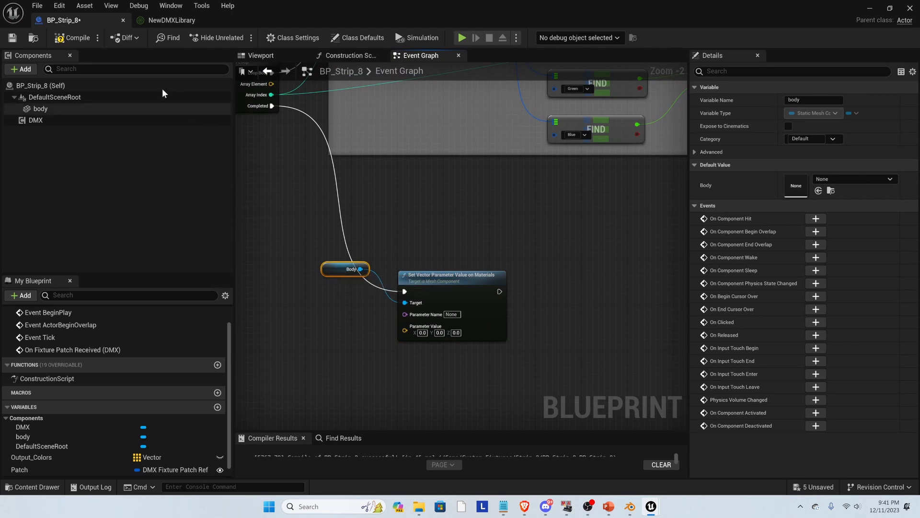
left_click(102, 105)
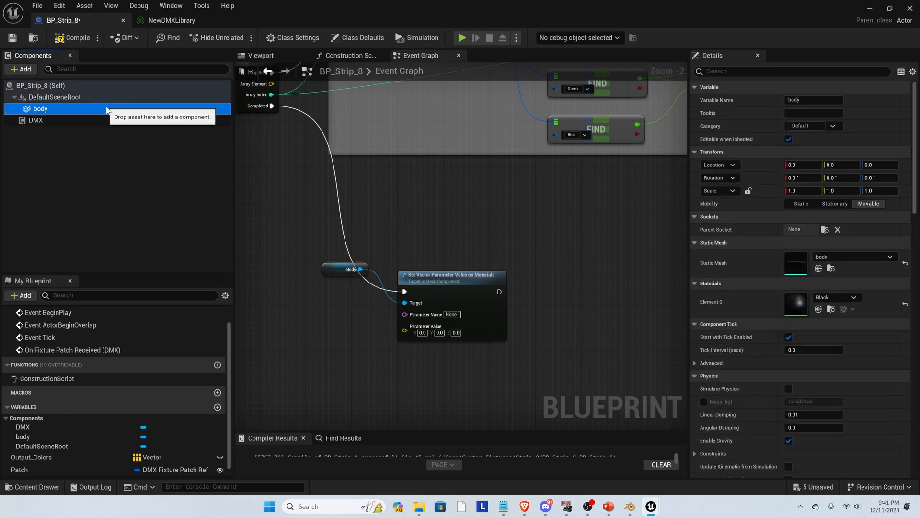
left_click(62, 38)
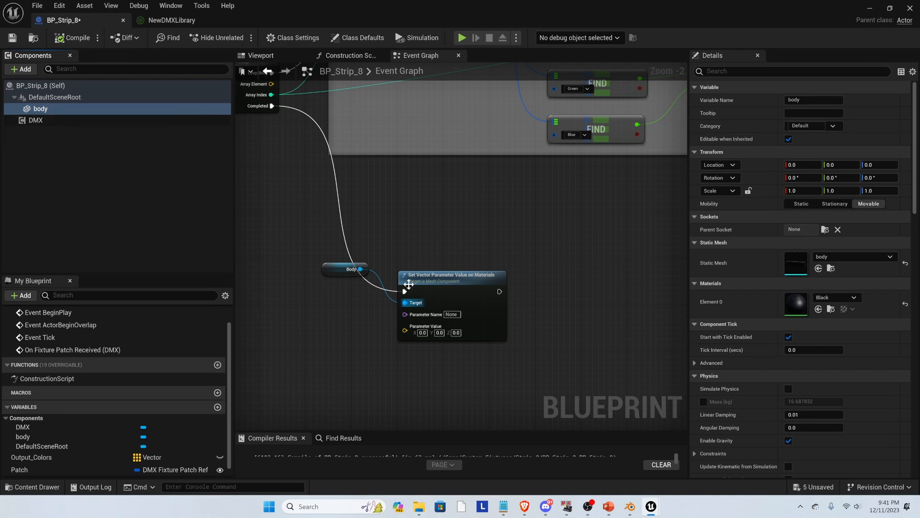
left_click_drag(331, 269, 339, 247)
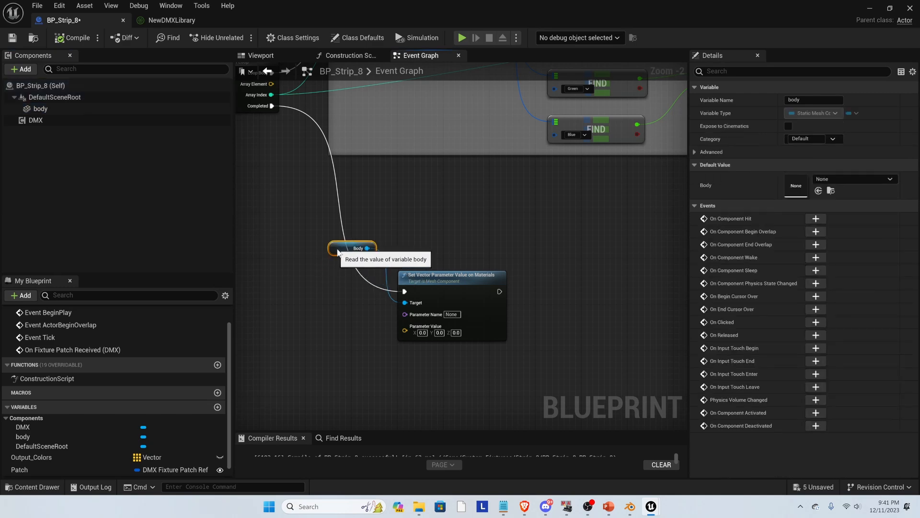
left_click_drag(439, 279, 433, 268)
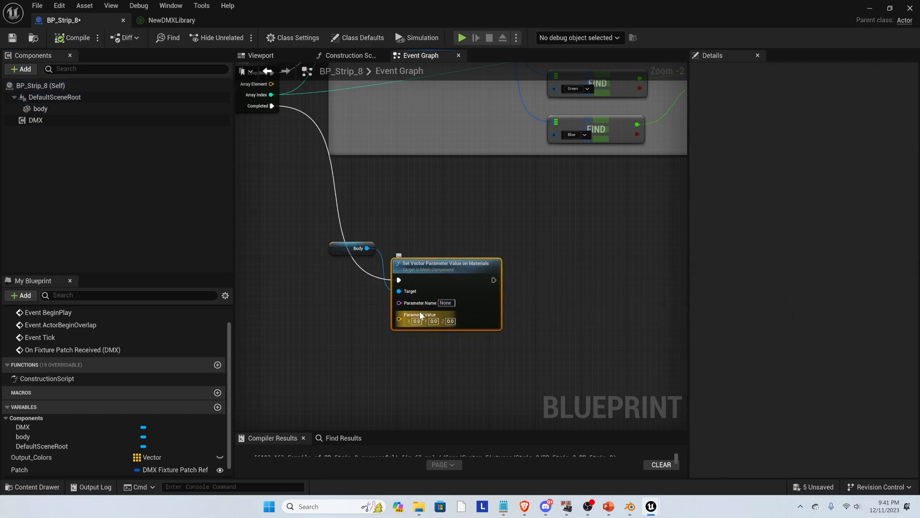
left_click(346, 247)
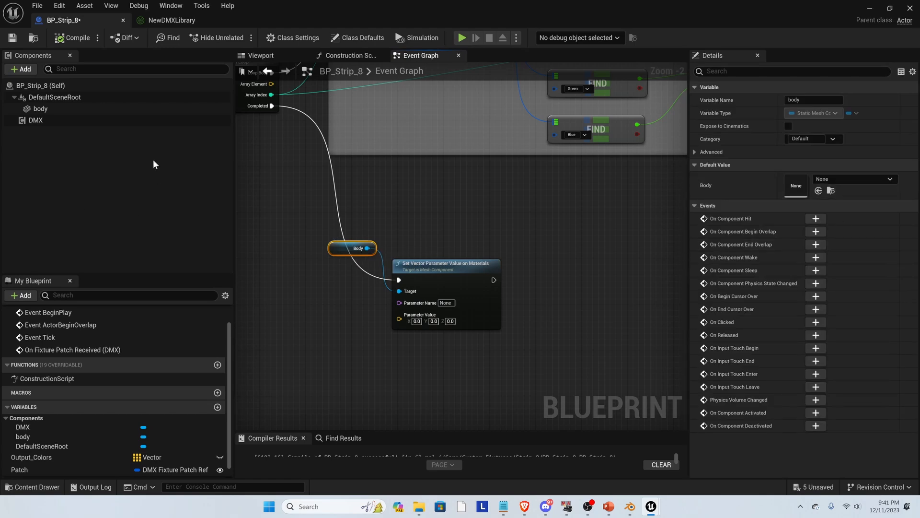
left_click(128, 109)
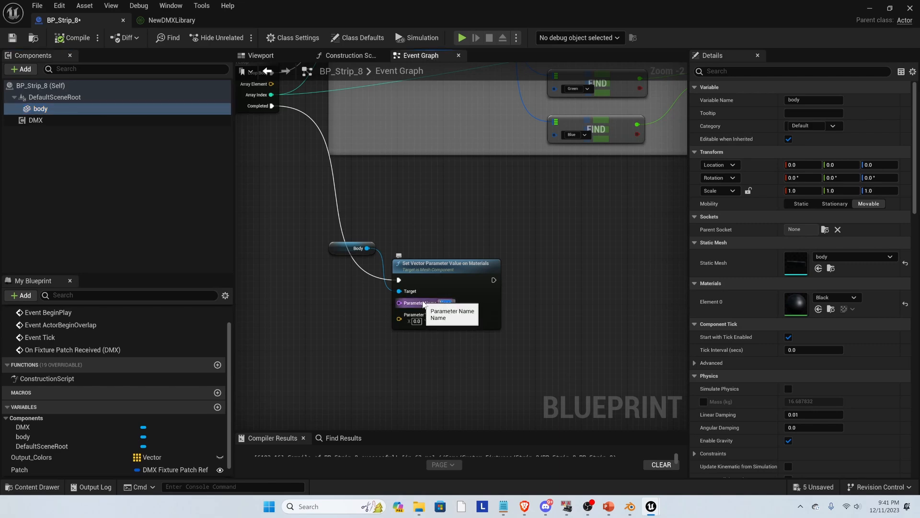
Step: Try feeding the Parameter Name input from a string Append node and delete the added nodes
scroll(523, 340, "down", 2)
scroll(348, 230, "up", 1)
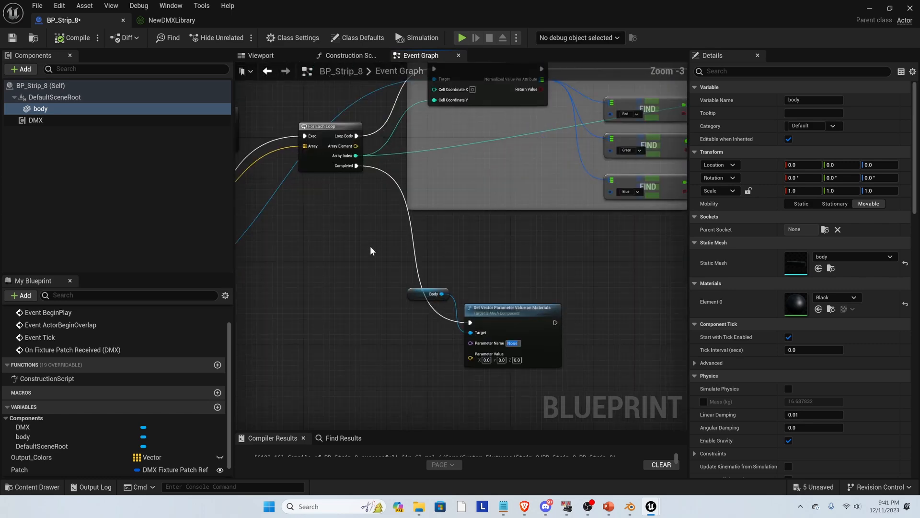
scroll(370, 245, "up", 1)
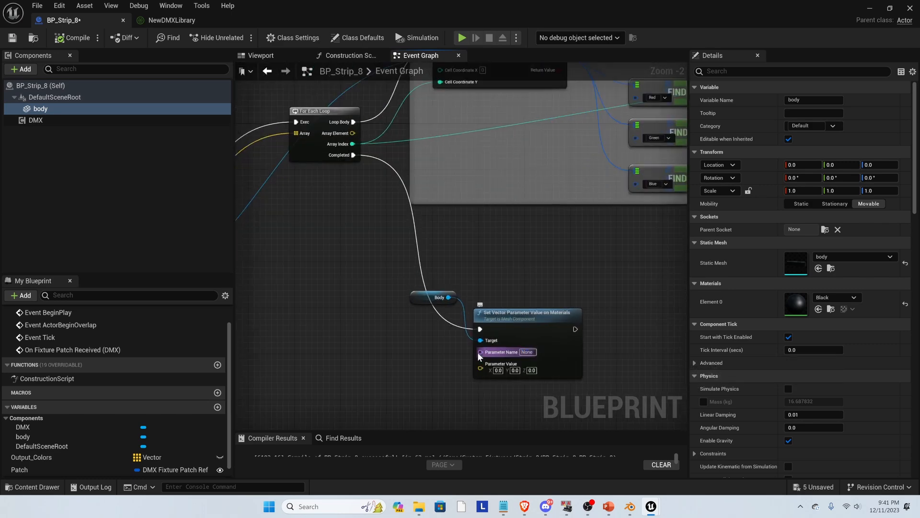
left_click_drag(479, 354, 392, 365)
type("append")
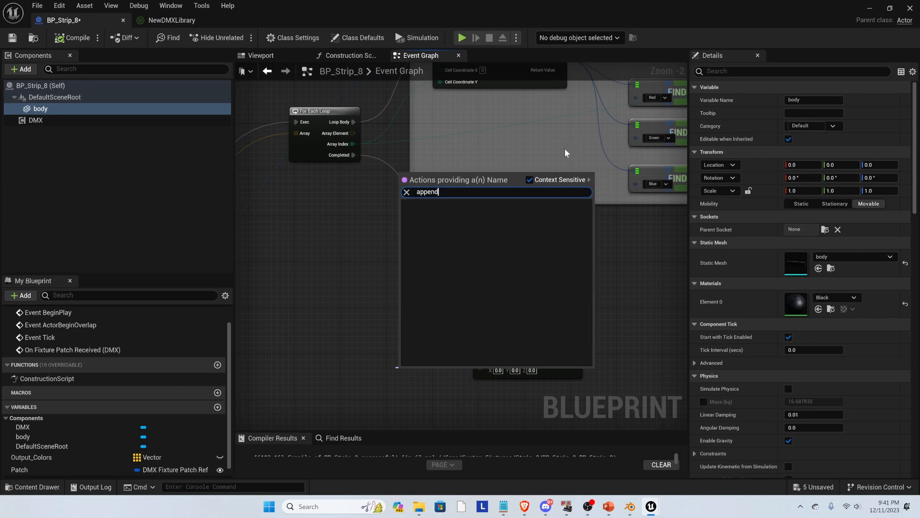
left_click(530, 180)
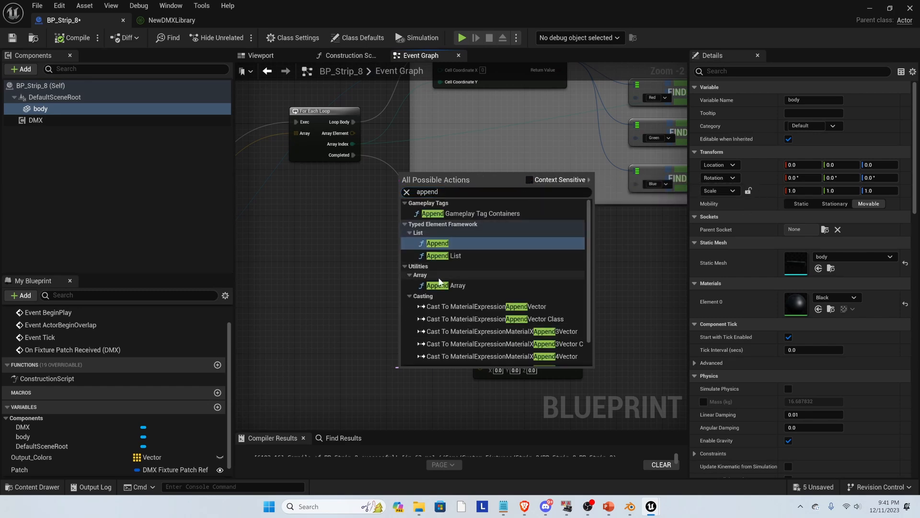
scroll(439, 281, "down", 2)
left_click(437, 355)
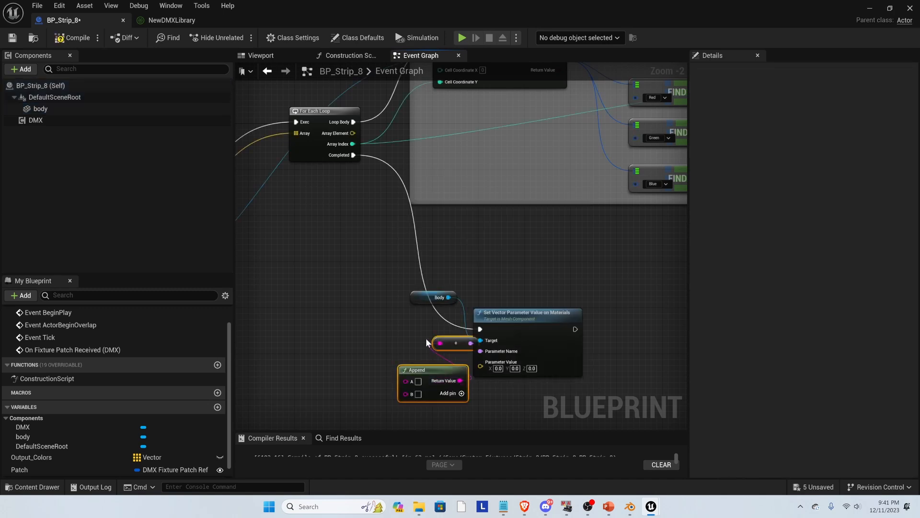
left_click_drag(412, 375, 333, 312)
left_click_drag(428, 358, 365, 333)
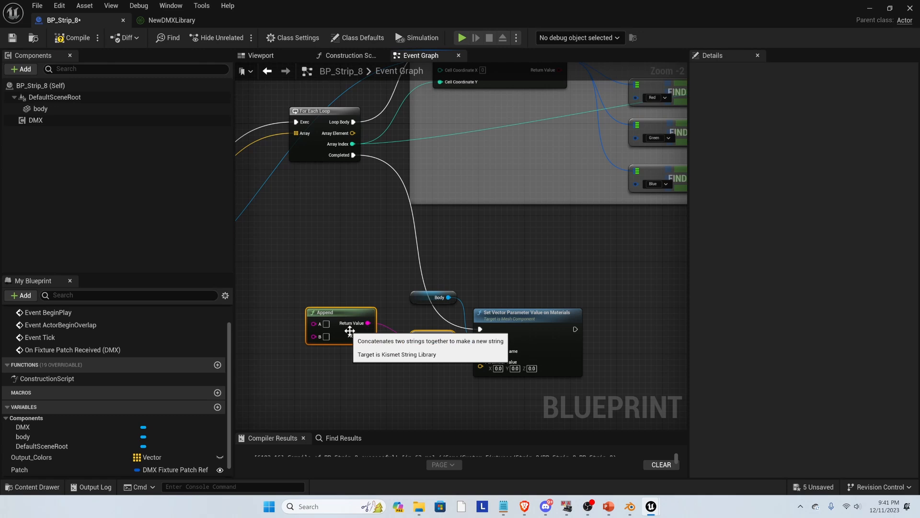
key("Delete")
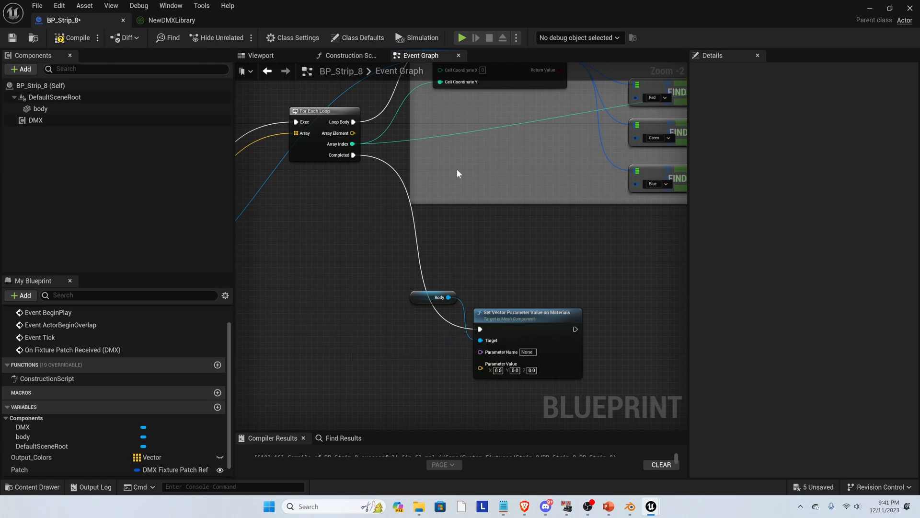
Step: Move the Set Vector Parameter Value node aside and insert a second For Each Loop between it and the first loop's Completed output
scroll(502, 184, "down", 2)
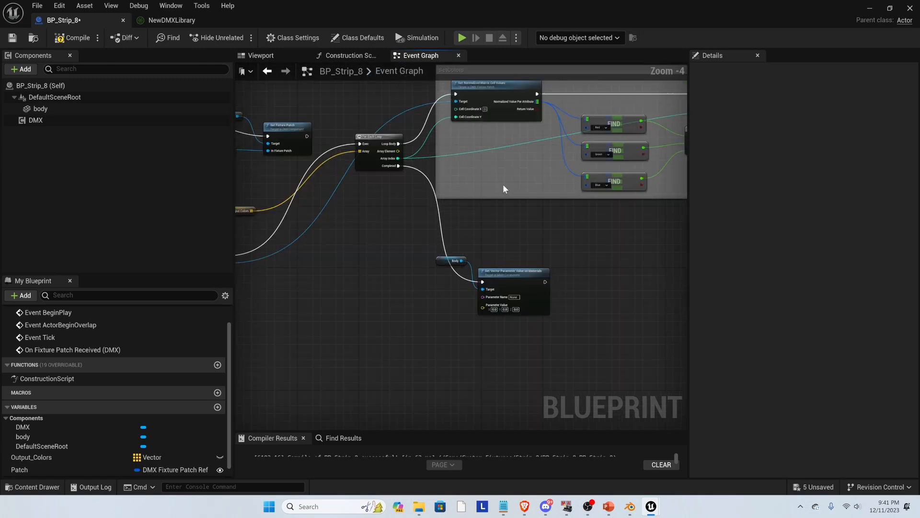
left_click_drag(516, 293, 591, 284)
left_click(453, 211)
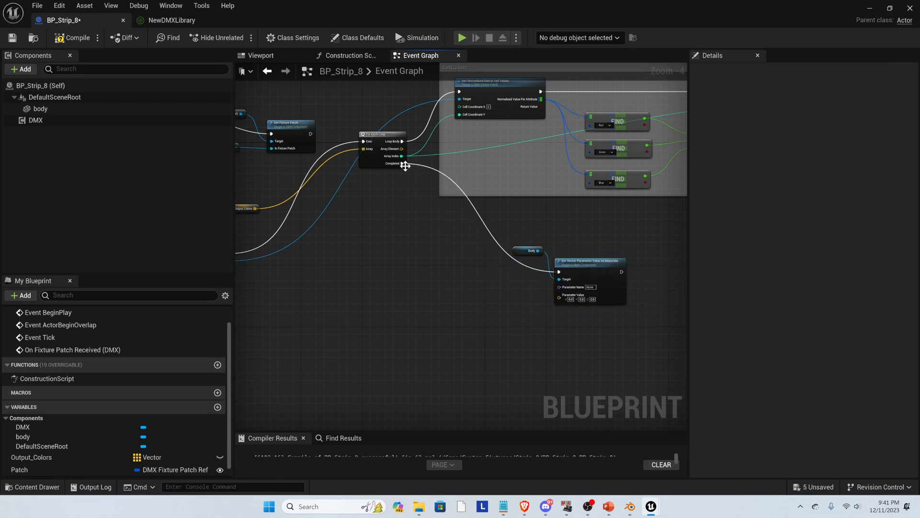
left_click_drag(403, 163, 355, 286)
type("fo")
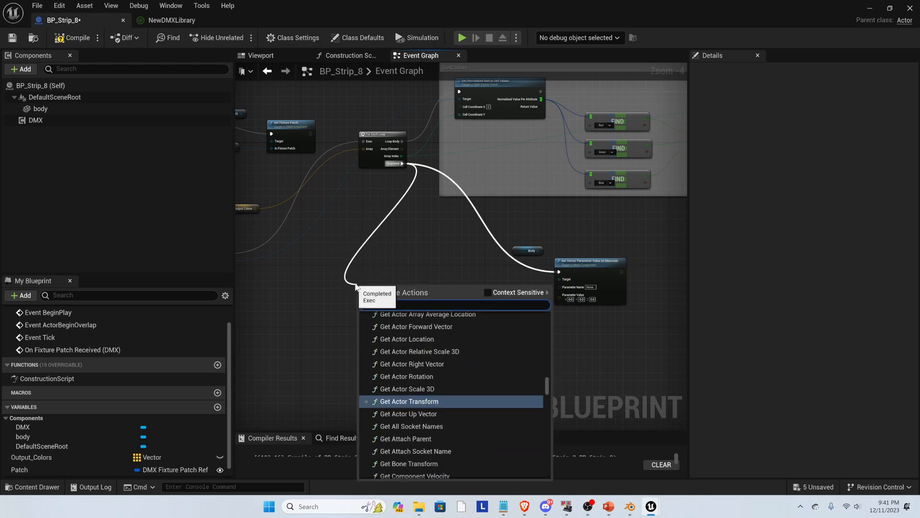
type("r each")
key("Return")
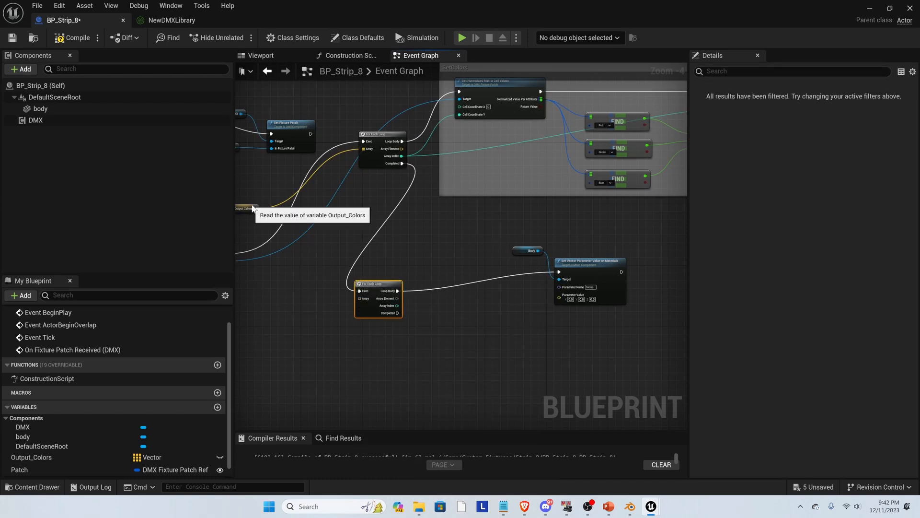
Step: Tidy the first Output Colors getter and wire a new Output_Colors getter to the second For Each Loop's Array input
left_click_drag(256, 213, 331, 185)
left_click_drag(34, 457, 369, 298)
left_click(312, 321)
scroll(316, 318, "up", 2)
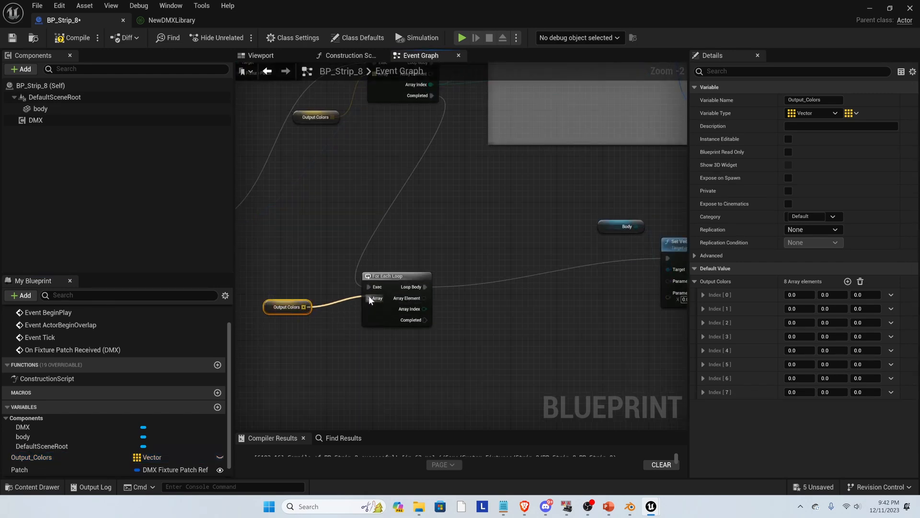
left_click_drag(265, 303, 290, 302)
scroll(260, 284, "down", 2)
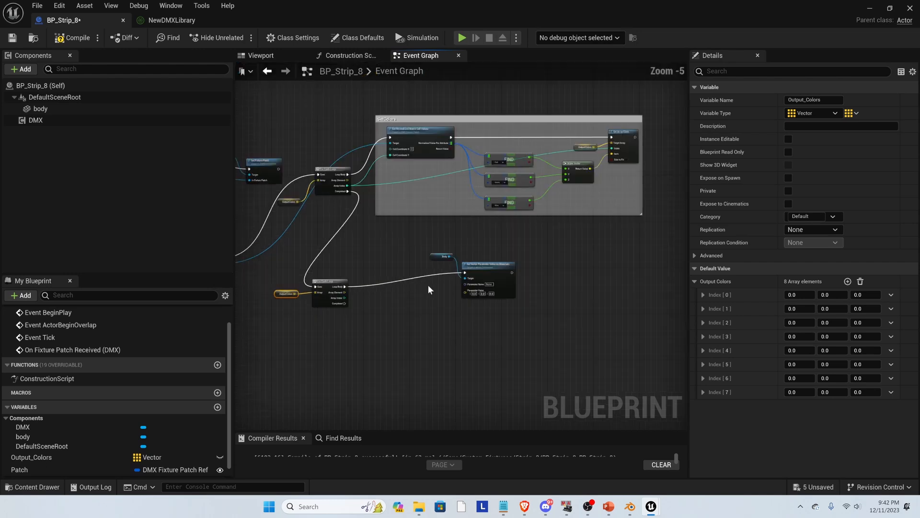
Step: Align the Set Vector Parameter Value on Materials node and its Body getter with the second loop's Loop Body output
scroll(490, 291, "up", 1)
left_click(490, 292)
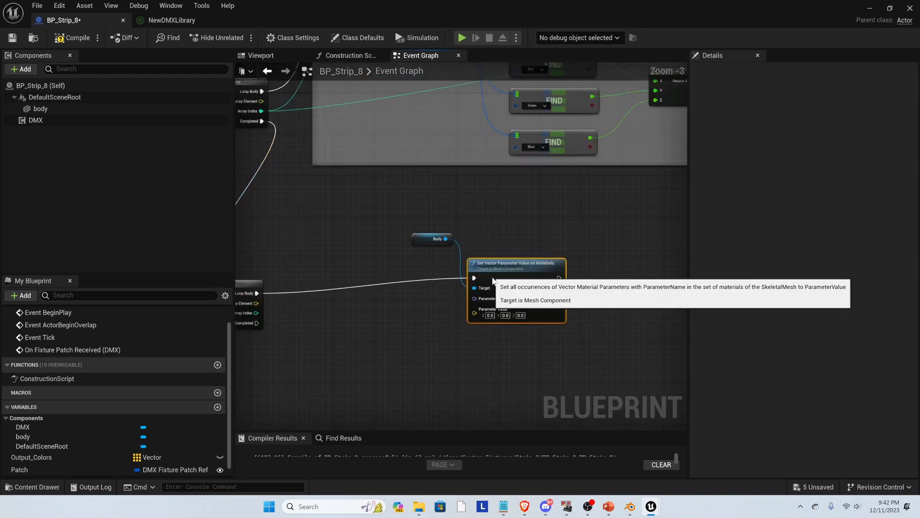
left_click(421, 244)
left_click_drag(421, 244, 394, 260)
Step: Convert the second loop's Array Index to a string, feed it into Parameter Name, and line up the conversion nodes
right_click_drag(298, 312, 325, 305)
left_click_drag(284, 305, 379, 311)
type("to string")
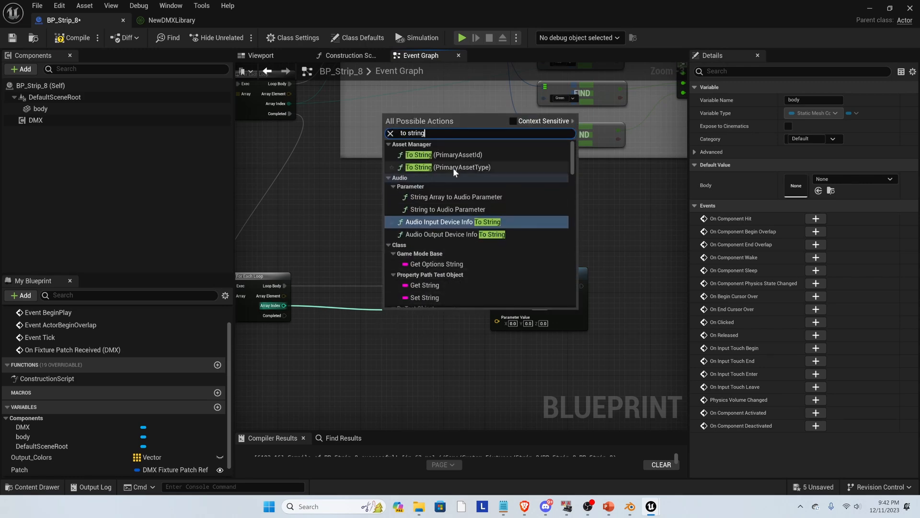
scroll(464, 187, "down", 5)
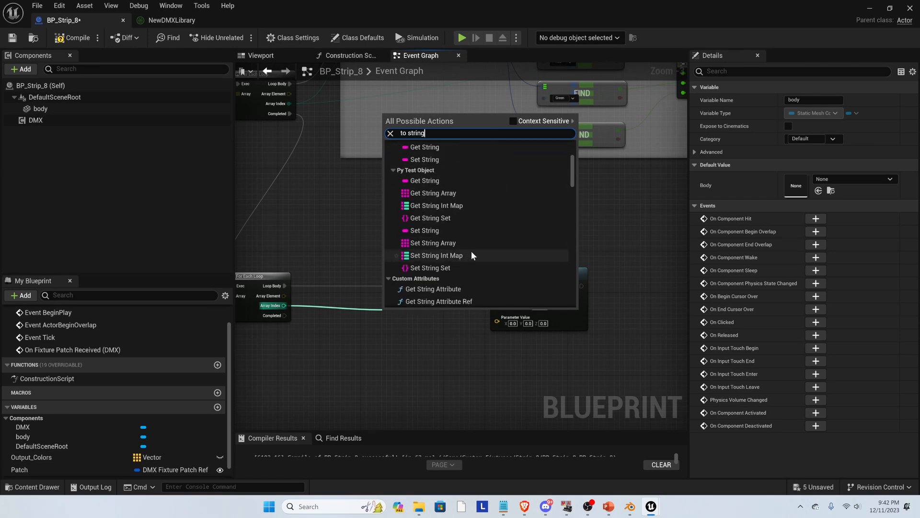
scroll(476, 240, "up", 3)
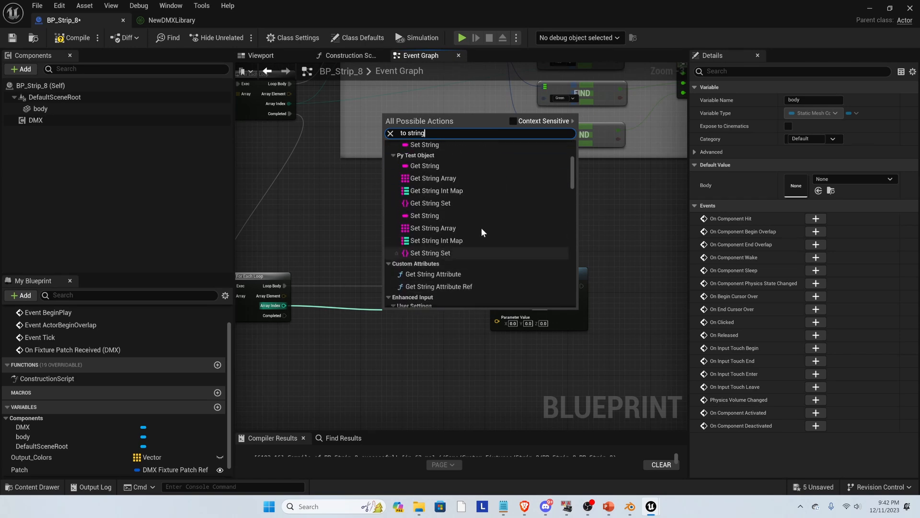
left_click(512, 122)
left_click(453, 163)
left_click_drag(415, 316, 364, 303)
left_click_drag(458, 292, 444, 303)
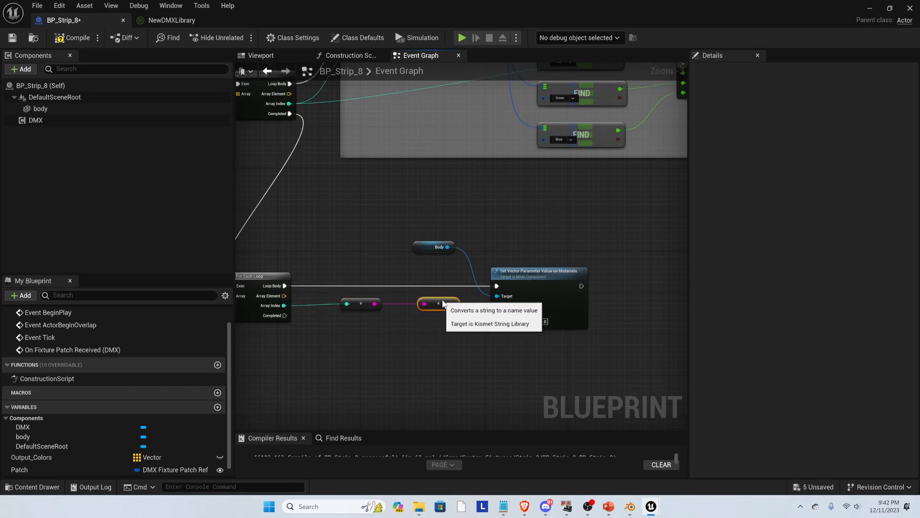
Step: Connect the second loop's Array Element output to the Parameter Value input of Set Vector Parameter Value on Materials
scroll(421, 294, "down", 2)
scroll(330, 286, "up", 2)
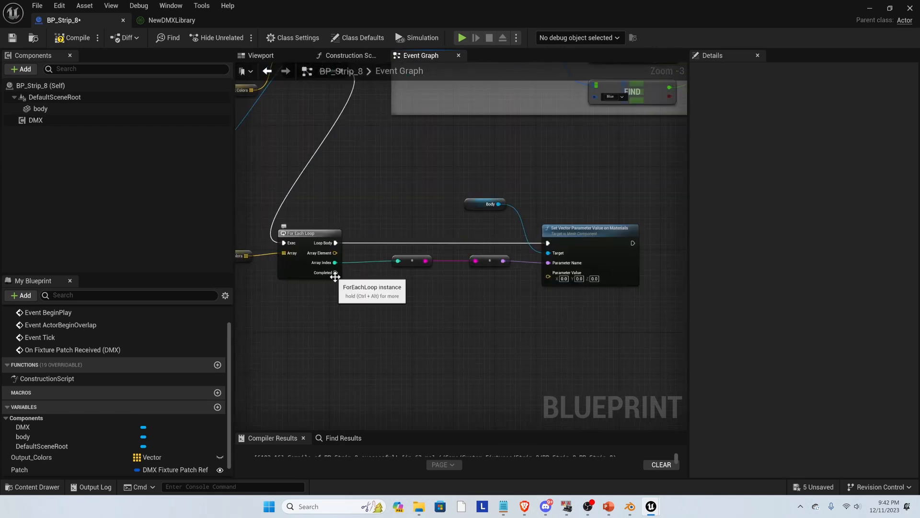
left_click_drag(335, 253, 560, 277)
Step: Move the second loop's node group below the SetColors comment and enclose it in a comment named Set Mat
right_click_drag(405, 251, 551, 240)
scroll(522, 248, "down", 2)
left_click_drag(526, 289, 434, 267)
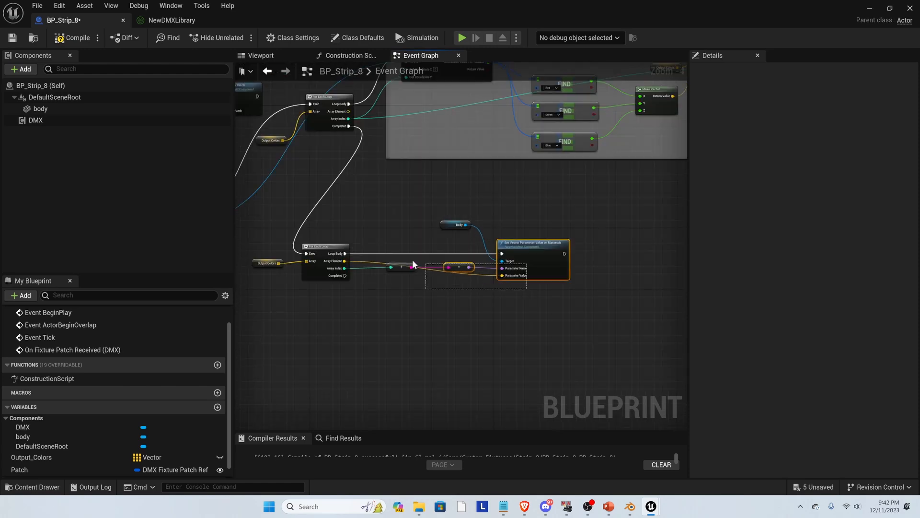
left_click_drag(283, 229, 263, 224)
left_click_drag(309, 249, 446, 261)
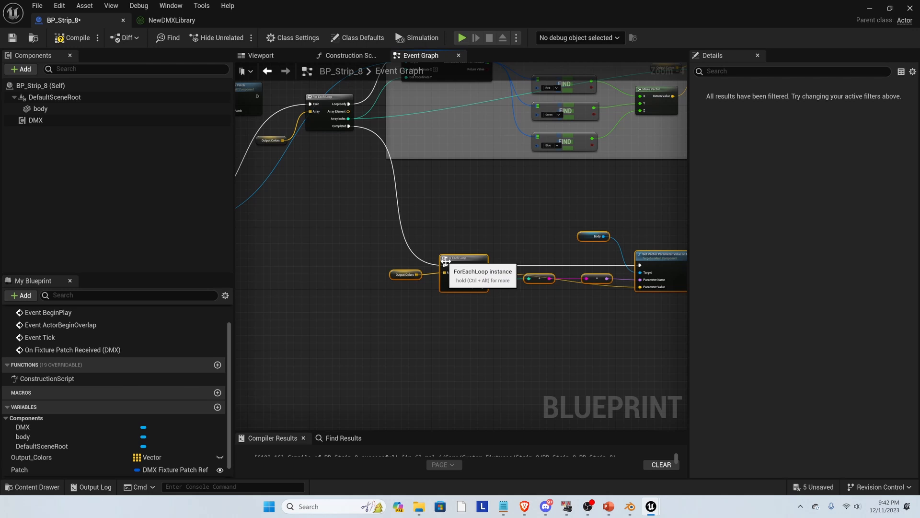
key("c")
type("Set Ma")
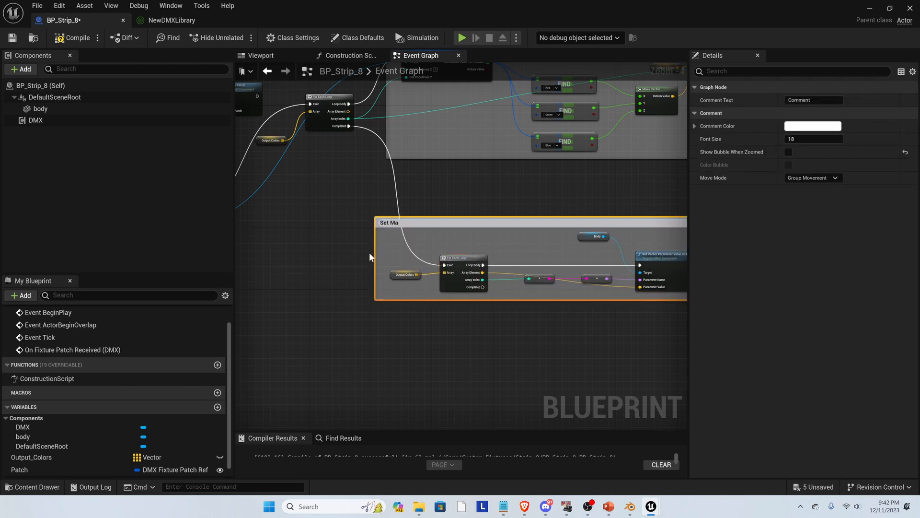
type("t")
key("Return")
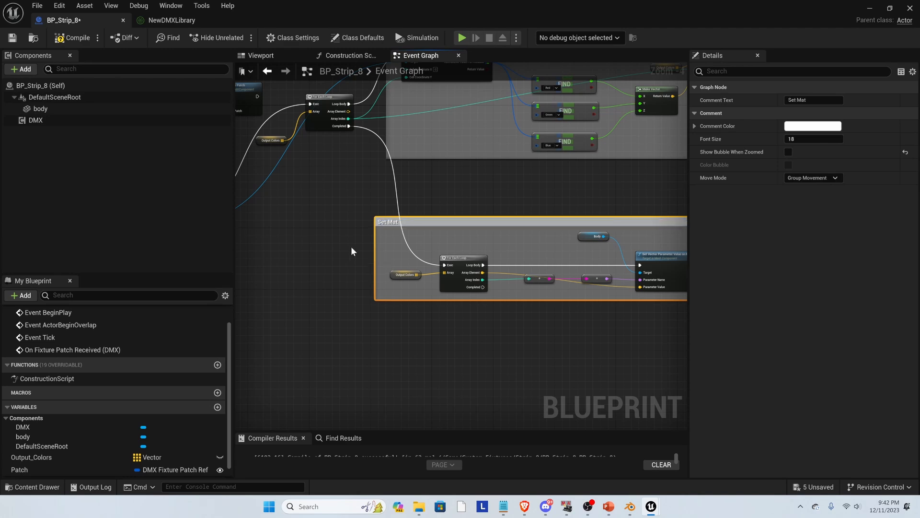
Step: Compile and save the BP_Strip_8 blueprint
scroll(356, 246, "down", 5)
scroll(407, 266, "up", 1)
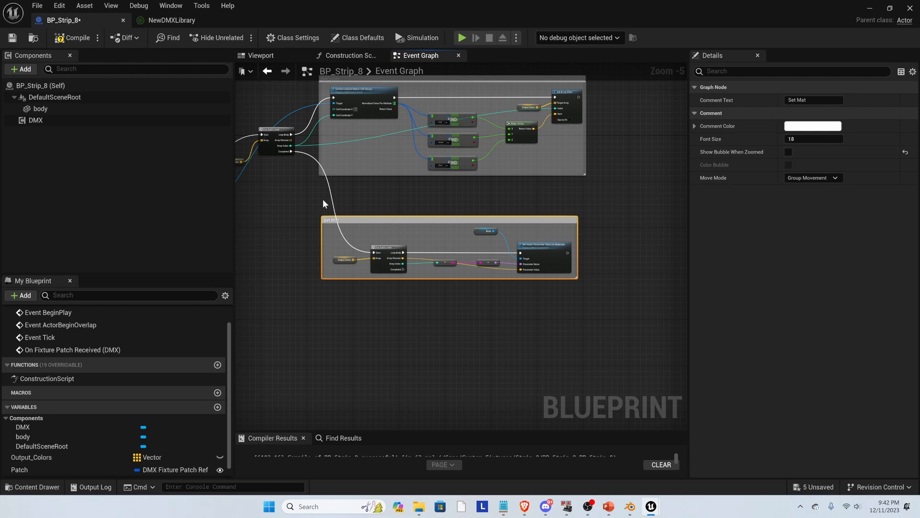
left_click(73, 41)
left_click(13, 38)
Step: Rename the Black material in the Strip_8 folder as M_Strip_8
left_click(870, 9)
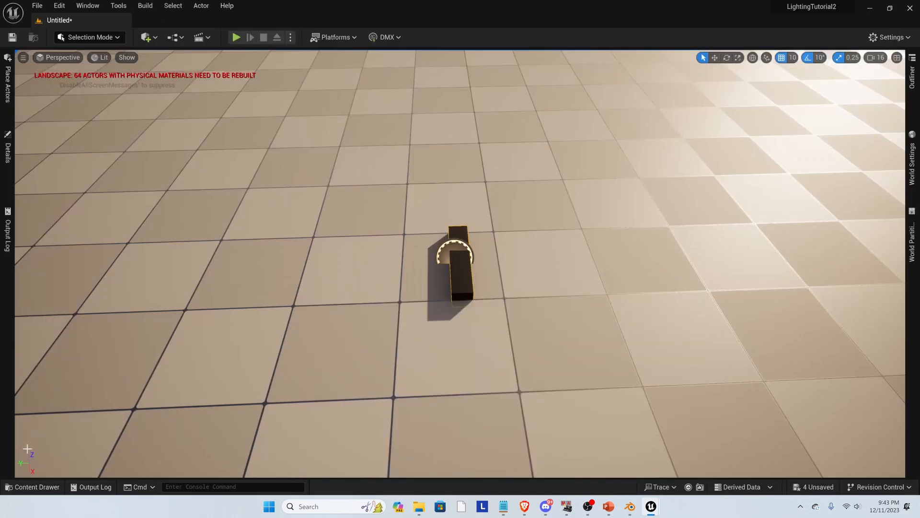
left_click(41, 488)
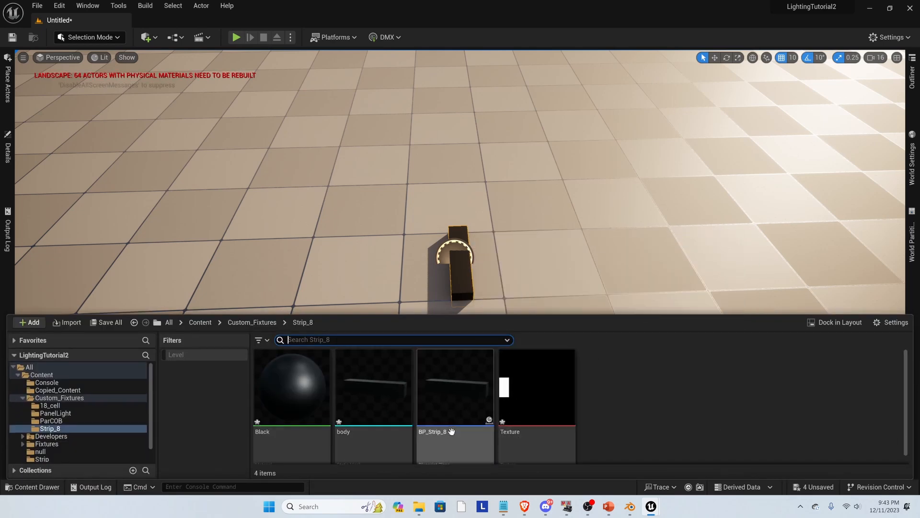
left_click(313, 396)
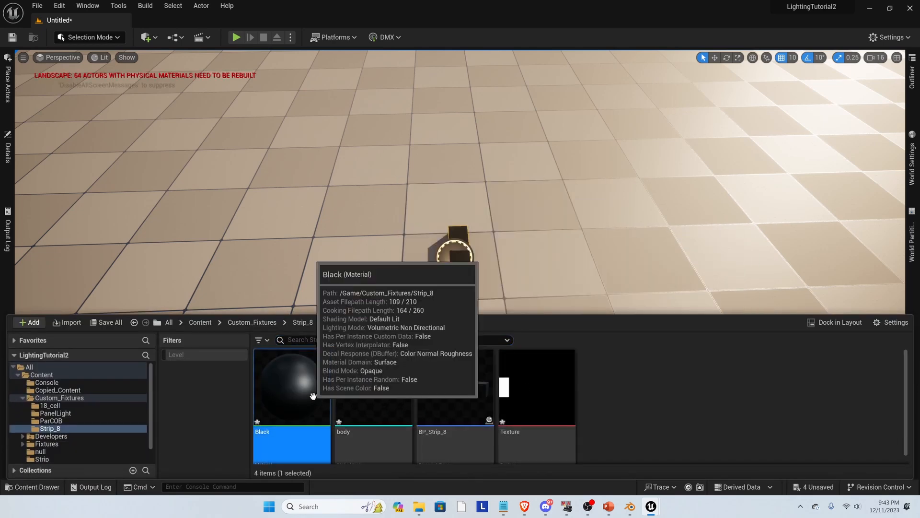
key("F2")
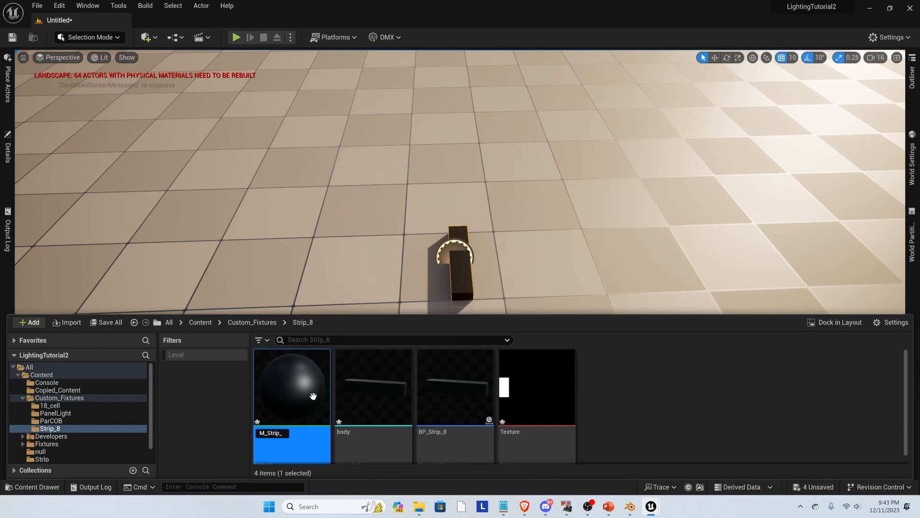
type("M_Strip_8")
key("Return")
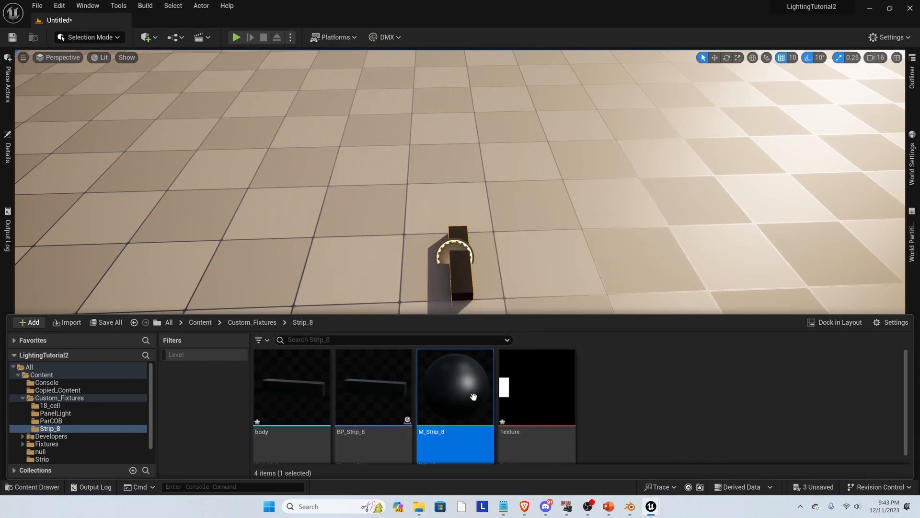
Step: Open the M_Strip_8 material and resize its editor window so the level editor's asset browser can be reached
double_click(472, 398)
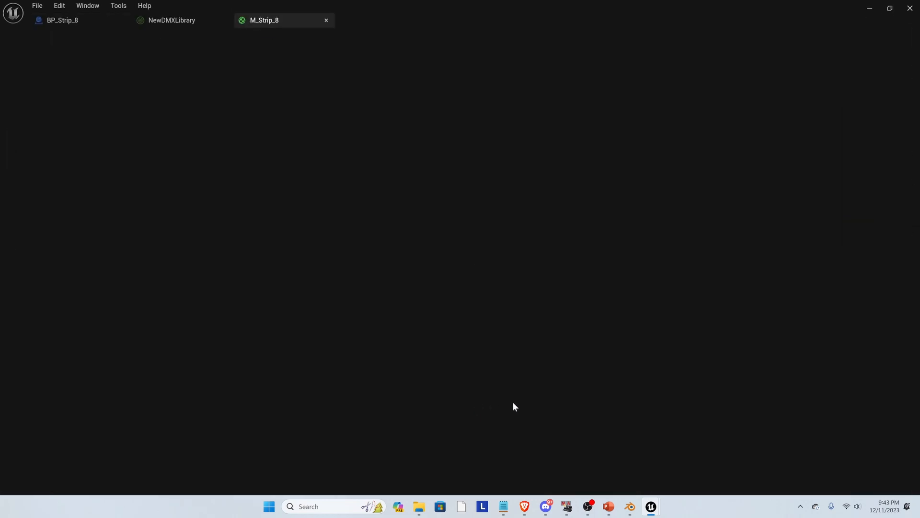
double_click(515, 14)
left_click_drag(527, 18, 515, 56)
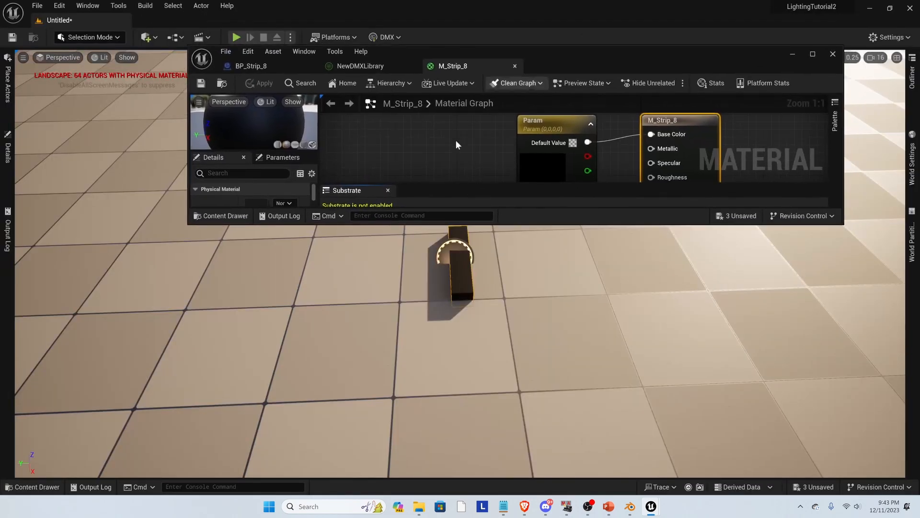
left_click_drag(484, 225, 465, 392)
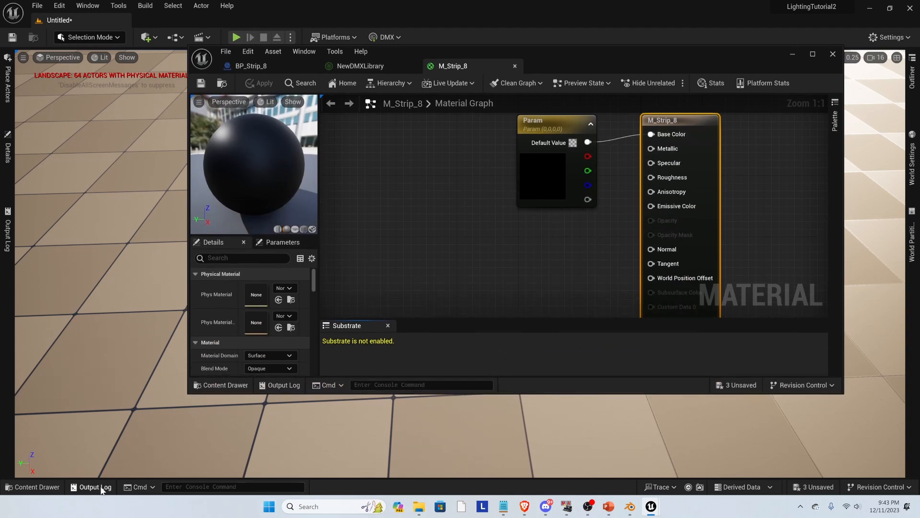
Step: Rename the Texture asset in the Strip_8 folder as Strip_8 and maximize the material editor window
left_click(31, 487)
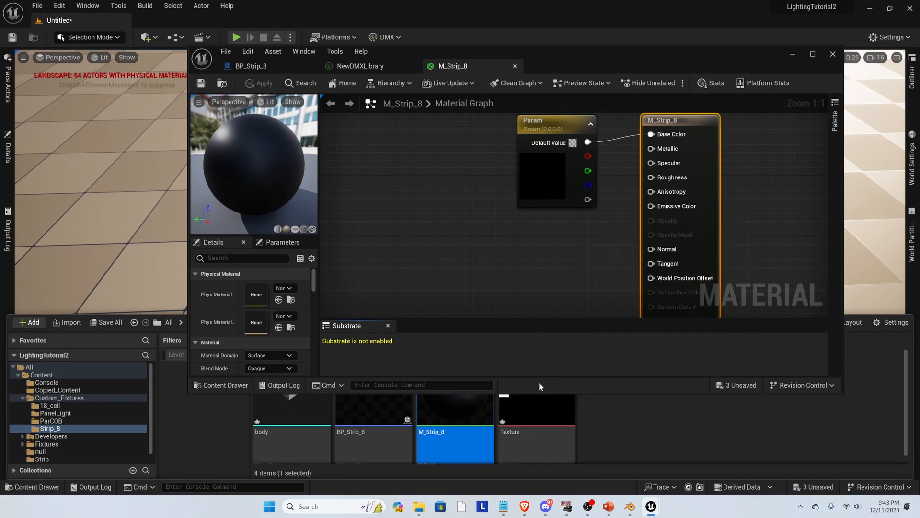
left_click(529, 410)
key("F2")
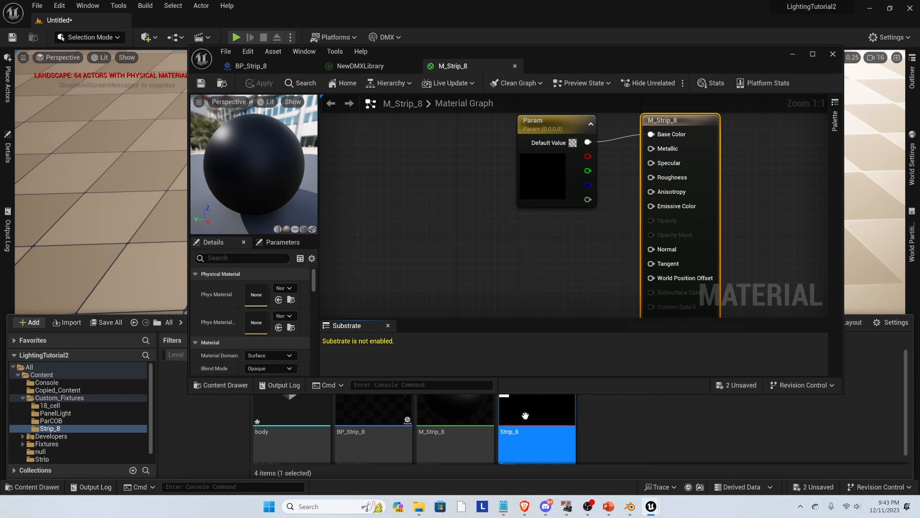
key("Return")
left_click(812, 53)
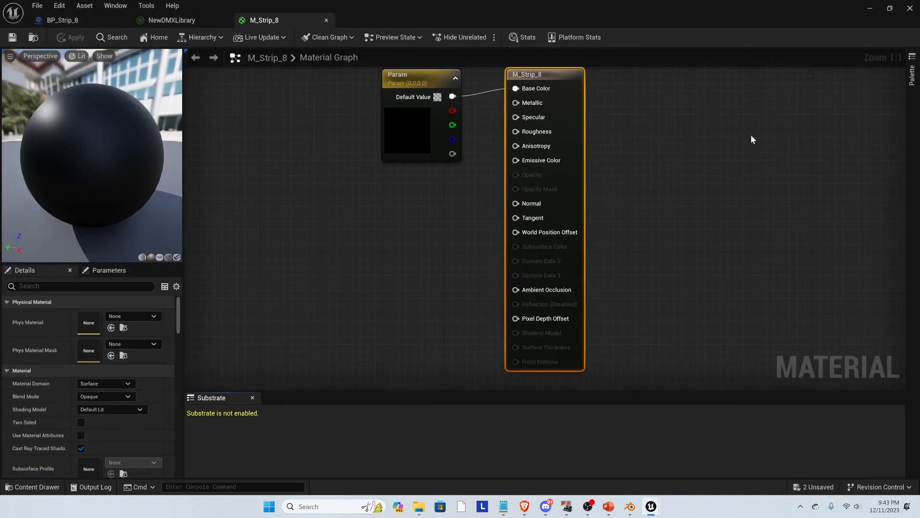
Step: Move the Param node well away from the material output and add a Texture Object node using the Strip_8 texture below it
scroll(757, 149, "down", 3)
left_click_drag(524, 149, 242, 142)
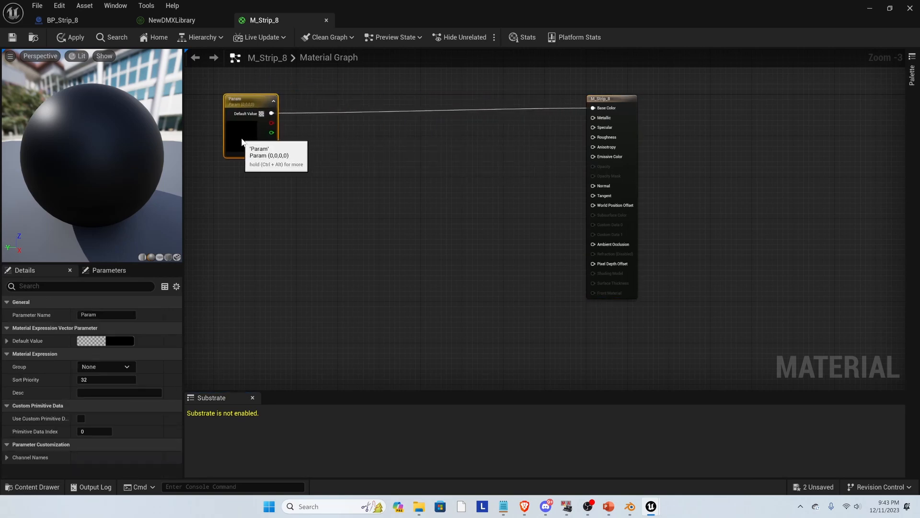
left_click(348, 216)
right_click(349, 214)
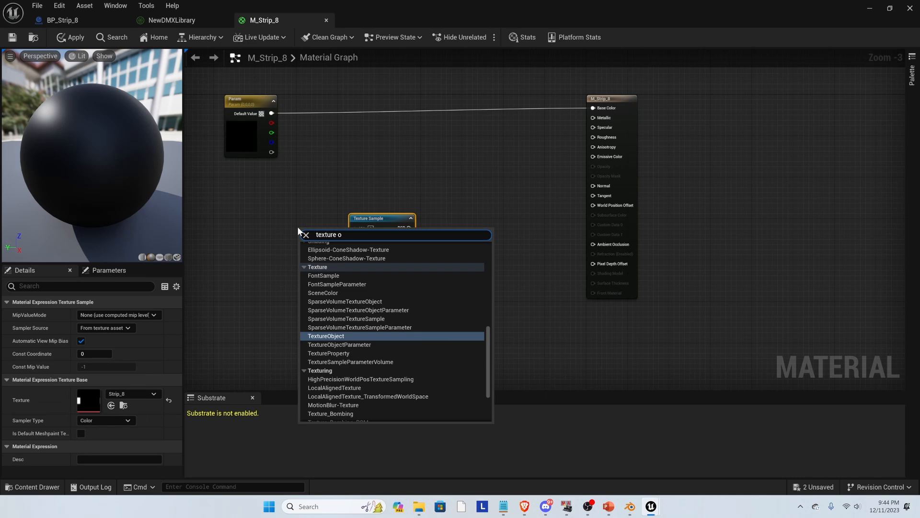
type("b")
key("Return")
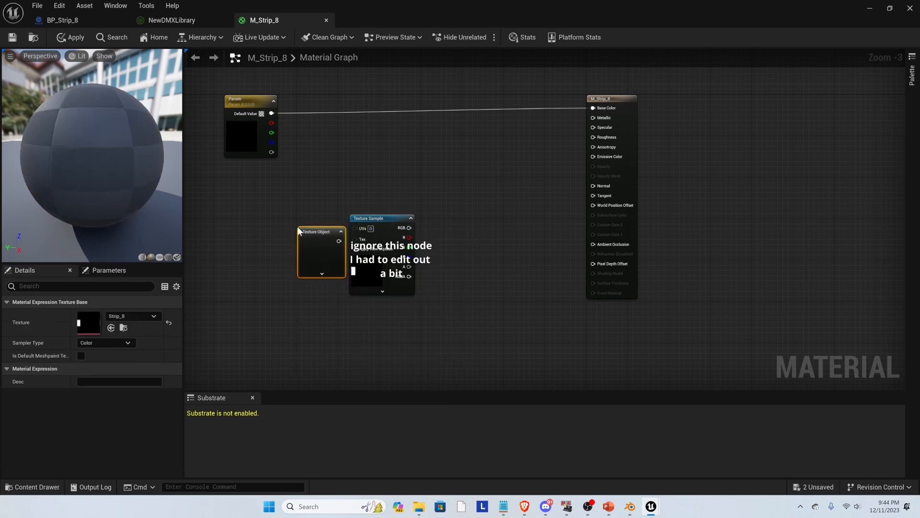
left_click_drag(317, 246, 259, 217)
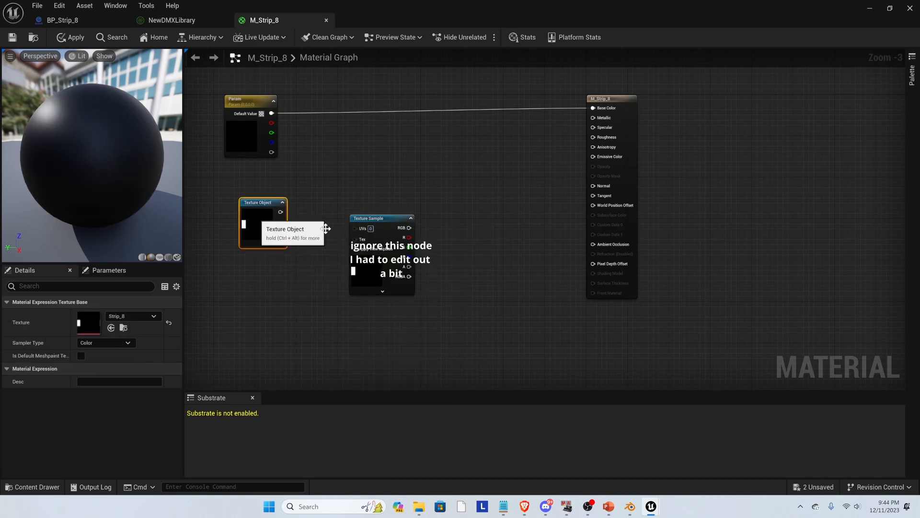
Step: Delete the stray Texture Sample node and reposition the Texture Object lower in the graph, leaving room beneath Param
left_click(379, 222)
key("Delete")
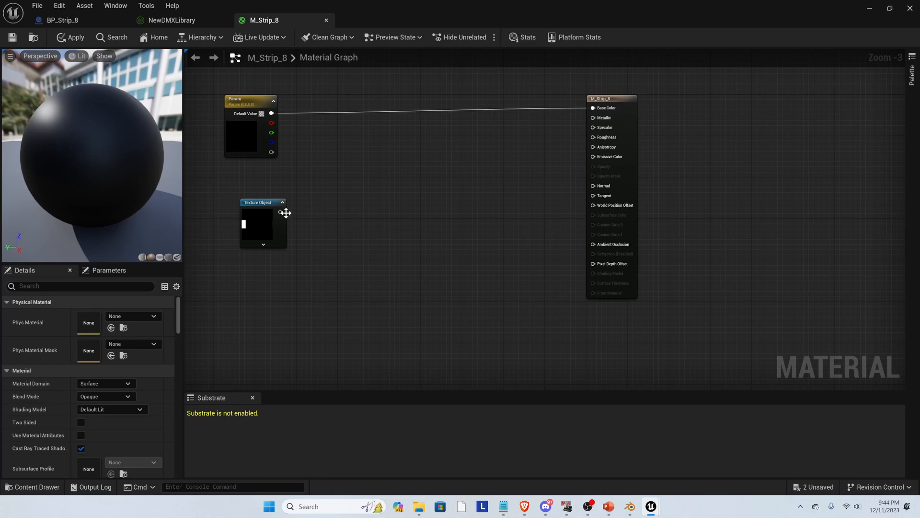
left_click_drag(254, 219, 306, 219)
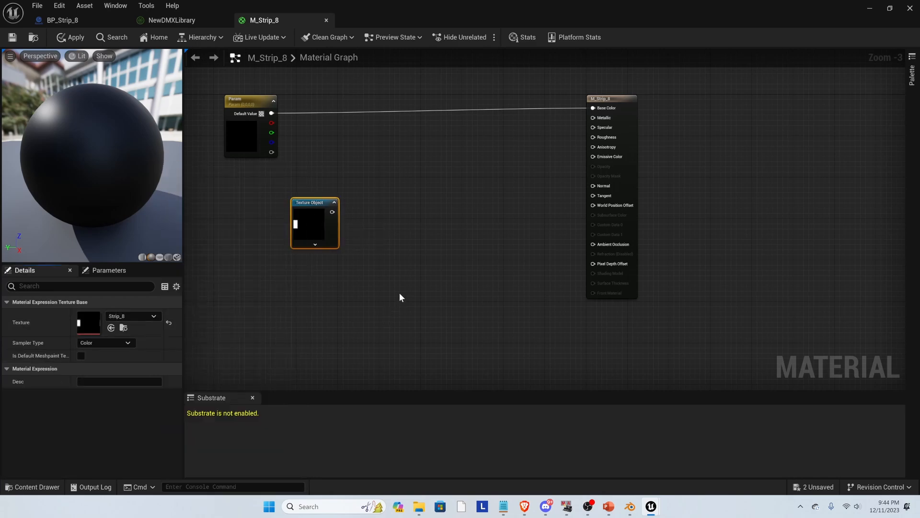
scroll(405, 288, "up", 1)
scroll(487, 283, "down", 1)
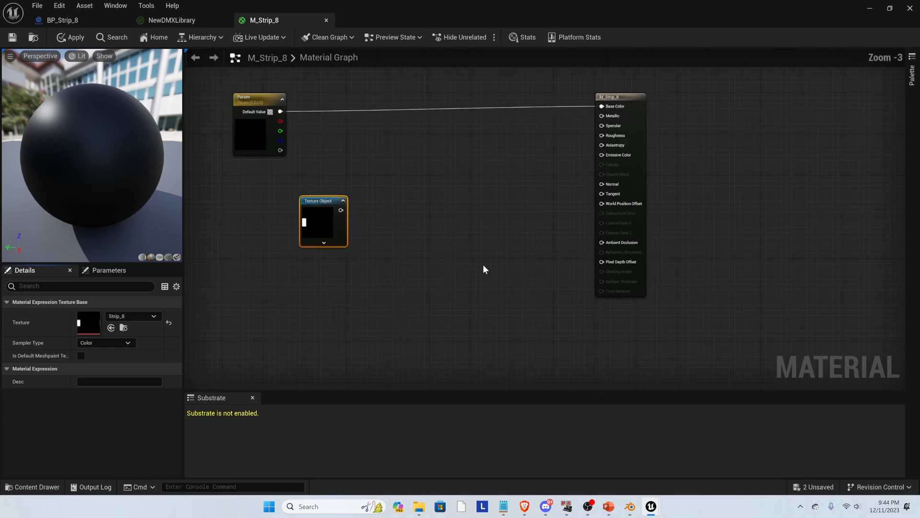
left_click_drag(330, 221, 309, 282)
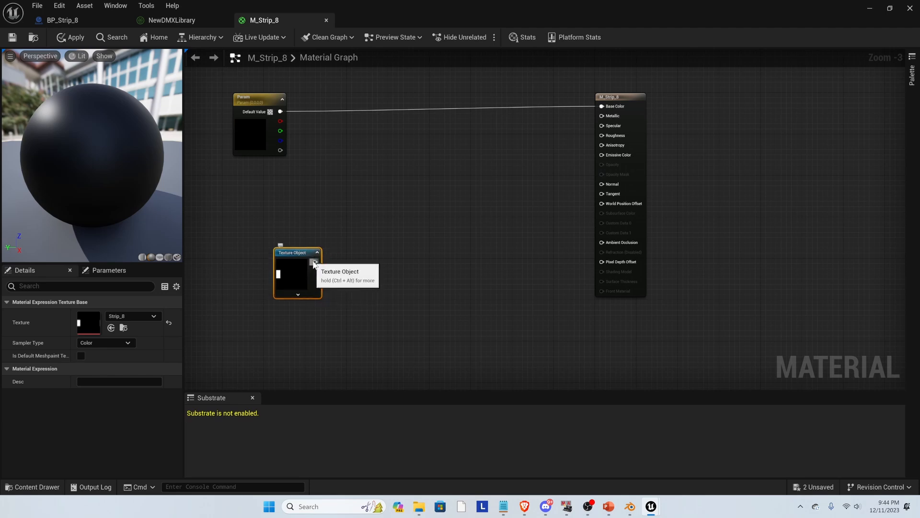
Step: Create a Texture Sample node from the Texture Object's output and move it closer to the material output node
left_click_drag(315, 262, 383, 301)
type("texture")
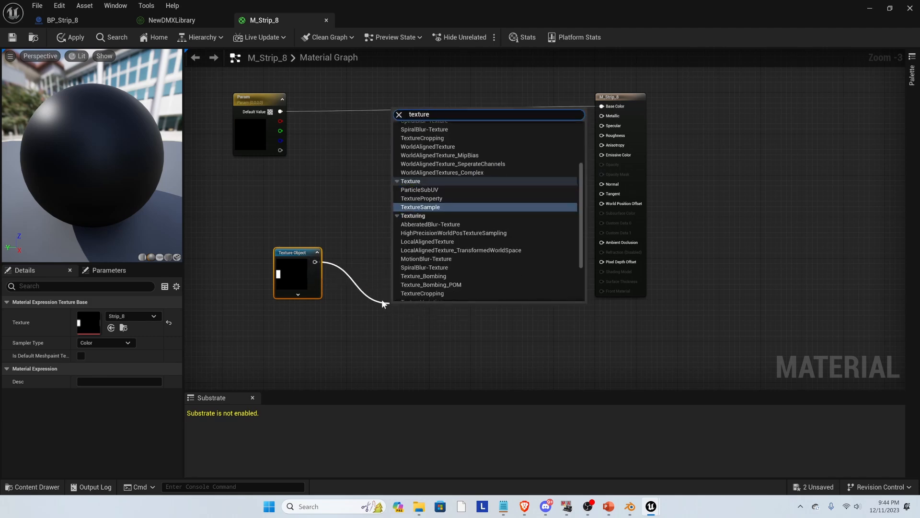
key("Return")
left_click_drag(410, 312, 343, 220)
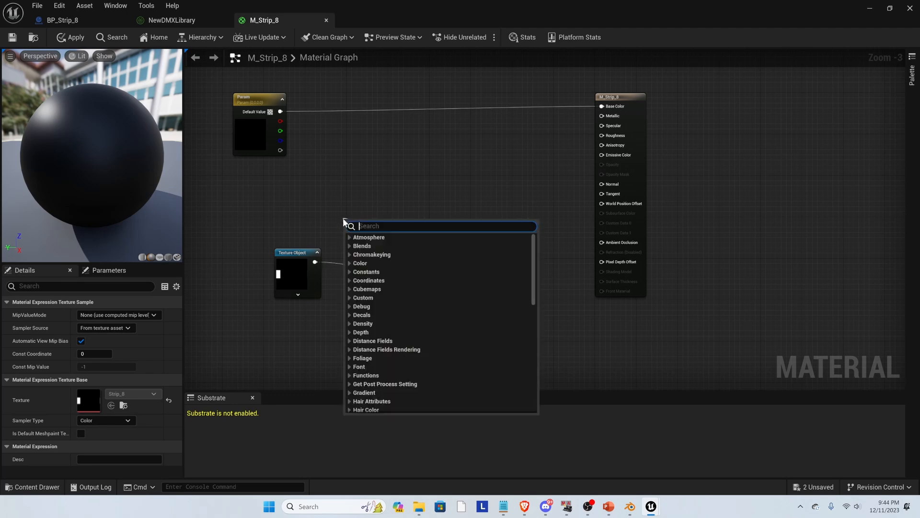
left_click(312, 205)
left_click_drag(399, 254, 481, 252)
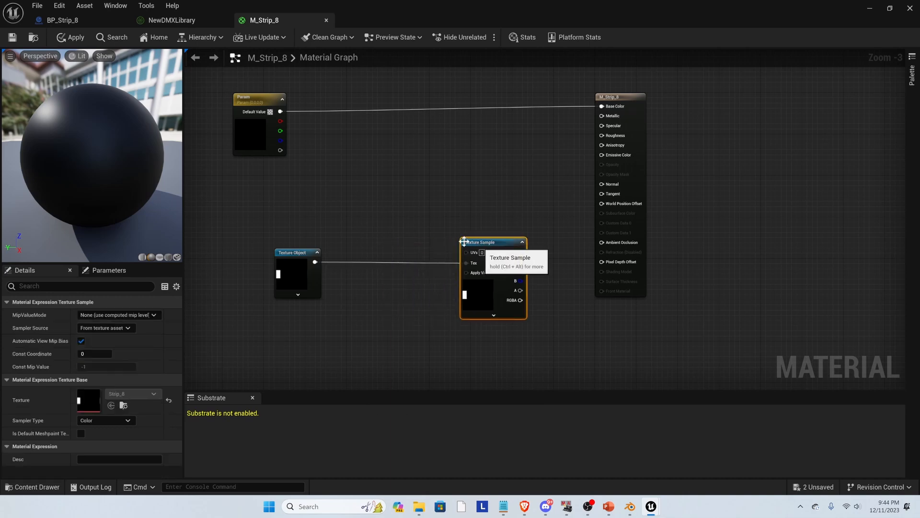
Step: Add a TextureCoordinate node between the Param and Texture Object nodes
right_click(282, 207)
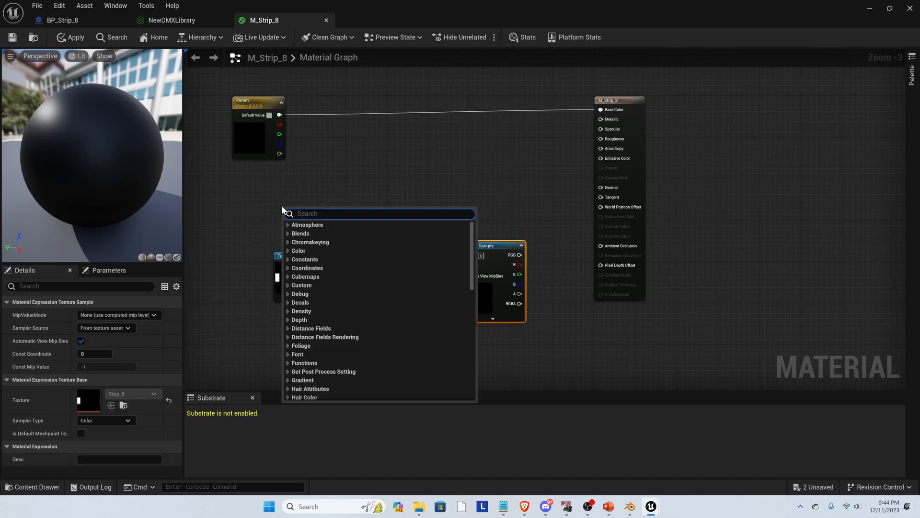
type("texture coo")
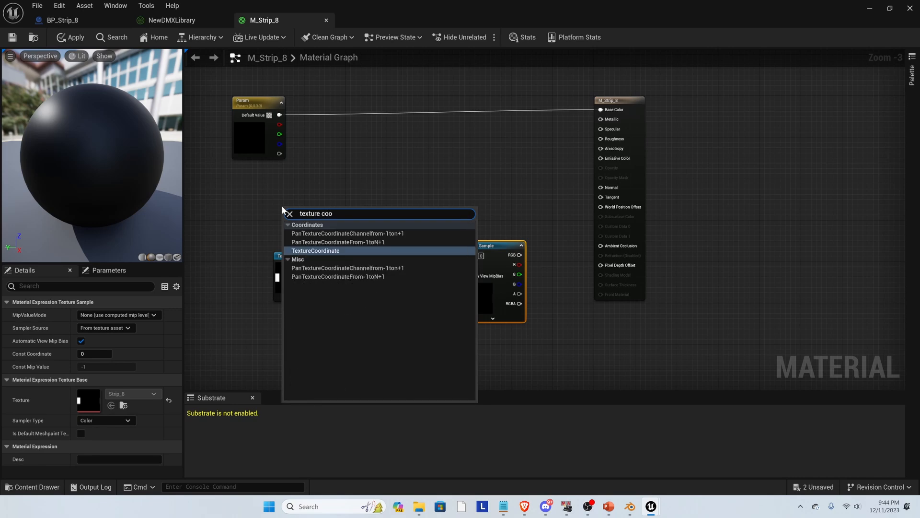
key("Return")
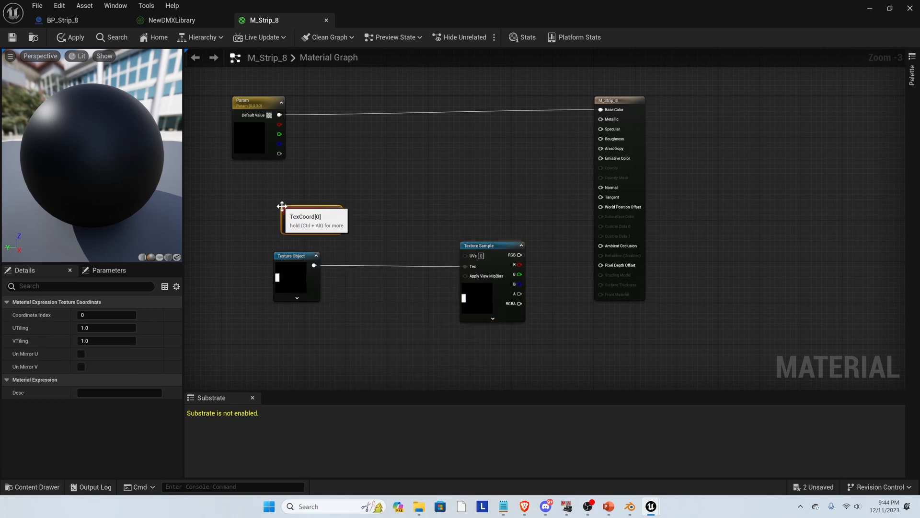
Step: Create a ComponentMask from the TexCoord output, place it above the Texture Object, and limit it to the R channel
mouse_move(298, 216)
left_mouse_down()
mouse_move(242, 220)
mouse_move(301, 207)
mouse_move(295, 199)
left_mouse_up()
type("mask")
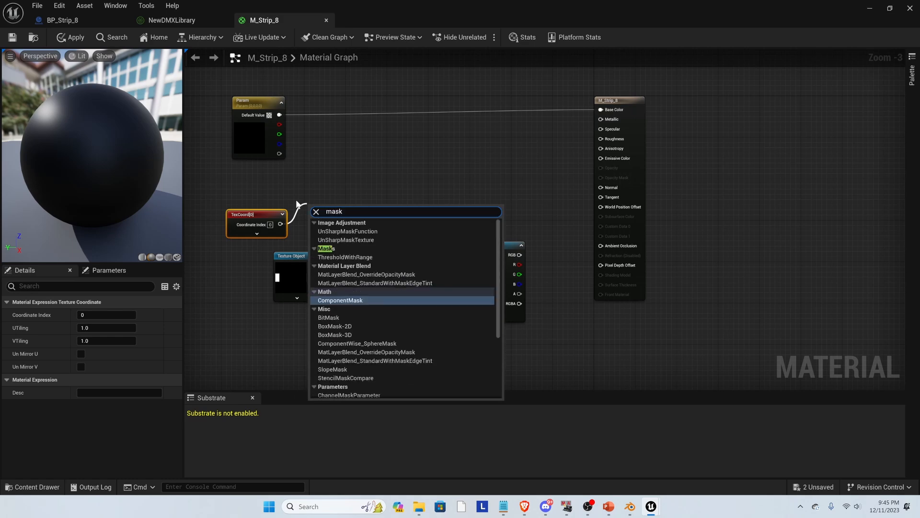
key("Return")
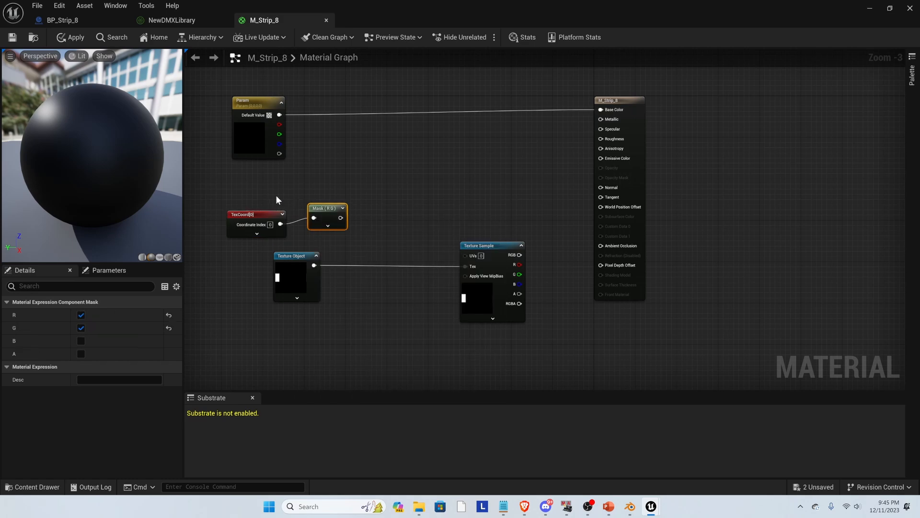
left_click_drag(328, 209, 329, 185)
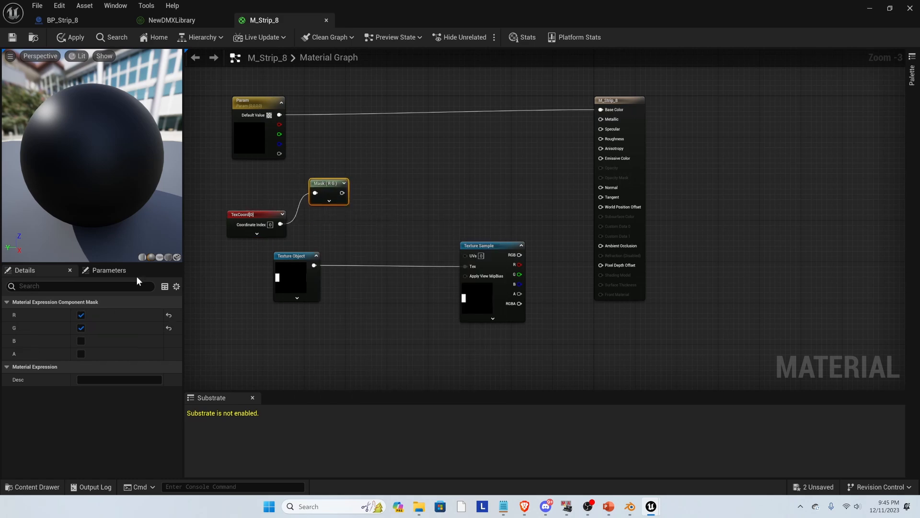
left_click(81, 328)
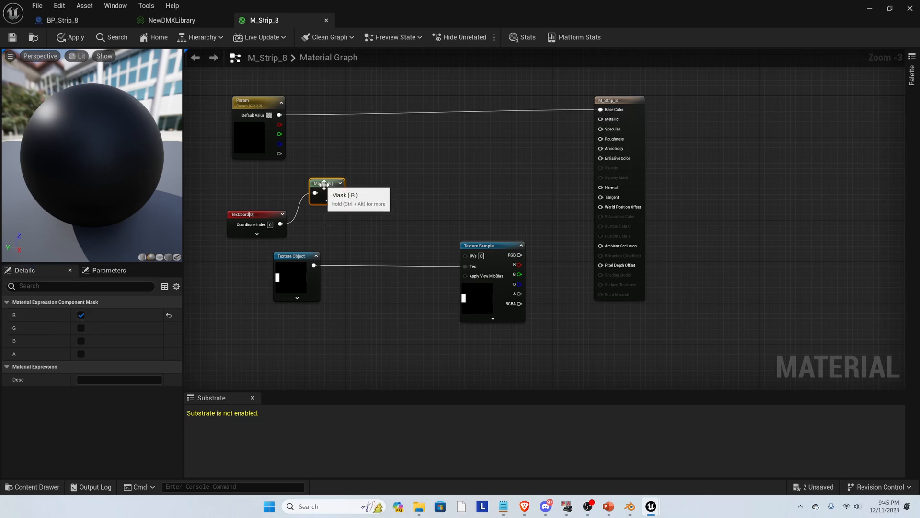
Step: Duplicate the R mask below the original, limit the copy to the G channel, and connect the TexCoord output to it
key("ctrl+d")
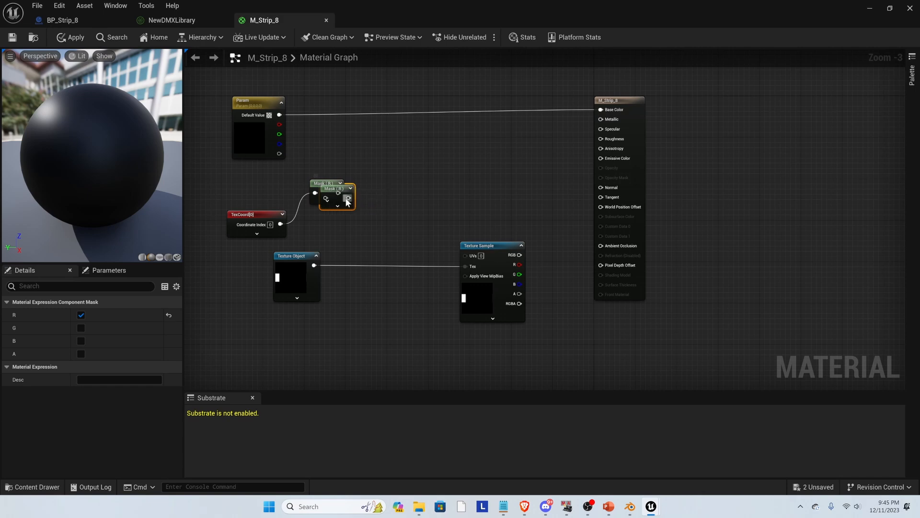
left_click_drag(345, 191, 335, 222)
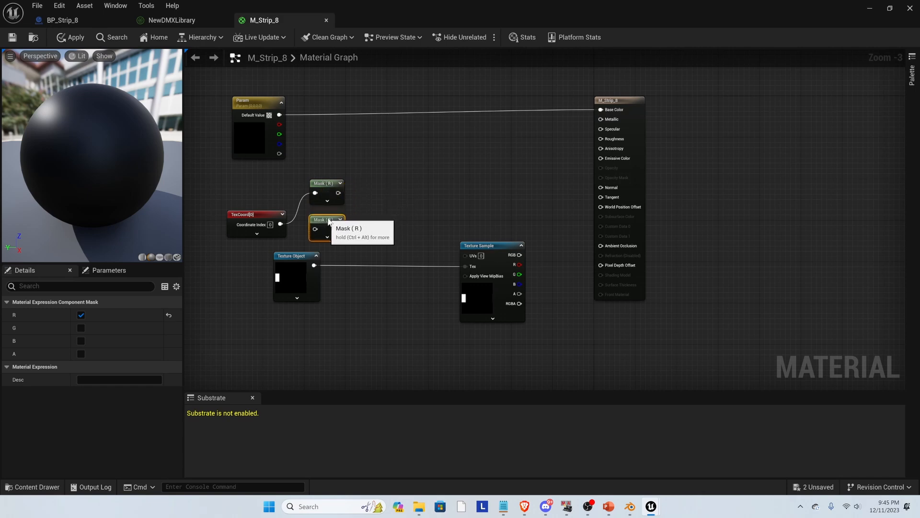
left_click(81, 328)
left_click_drag(269, 224, 262, 219)
left_click(324, 231)
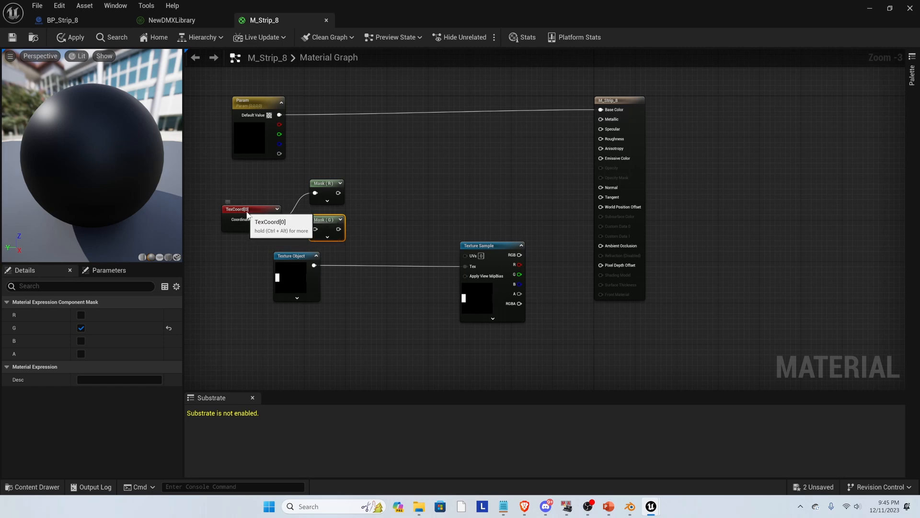
left_click(274, 219)
left_click_drag(275, 219, 314, 229)
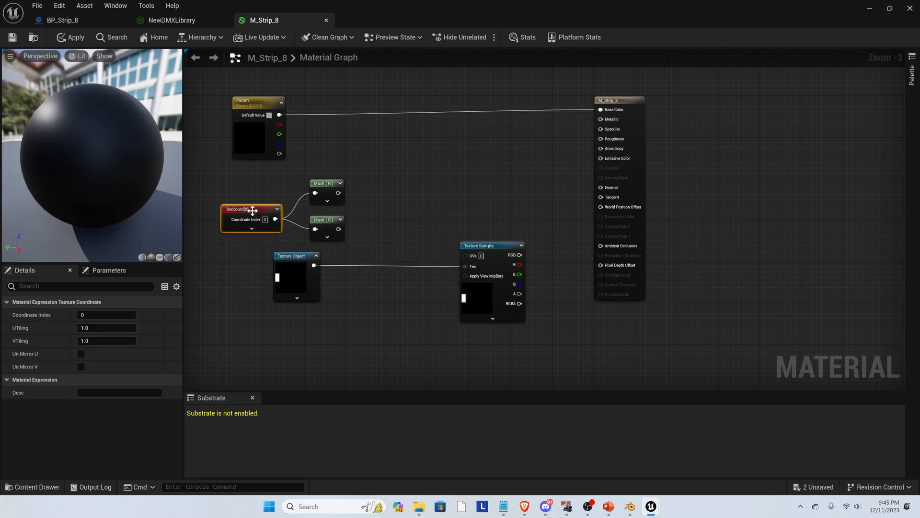
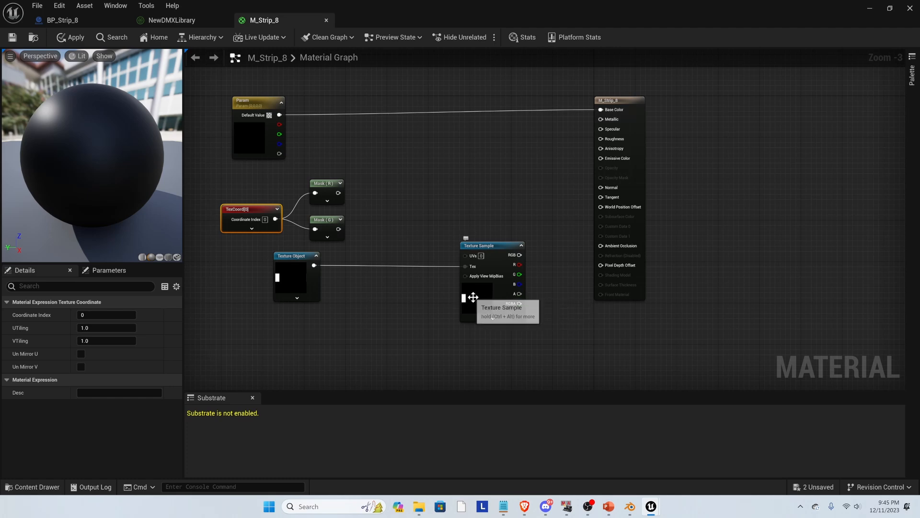
scroll(455, 297, "down", 3)
scroll(374, 302, "up", 3)
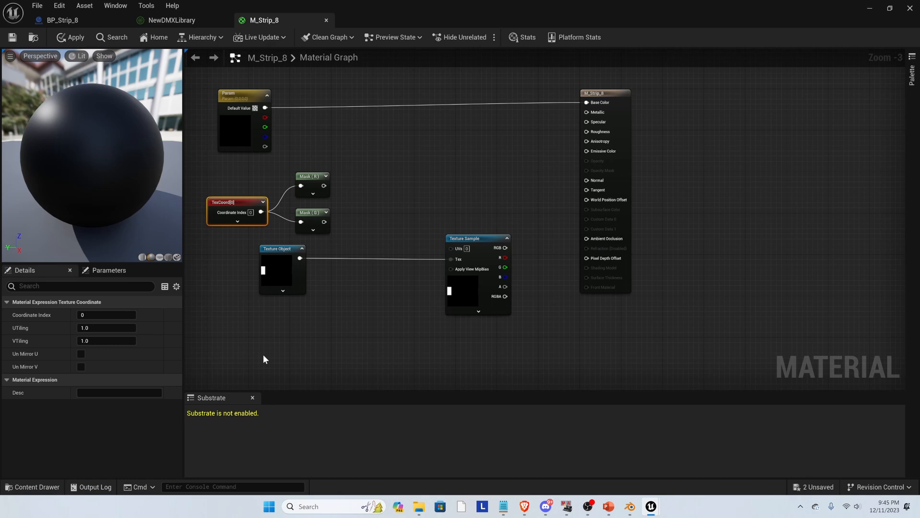
scroll(402, 210, "down", 4)
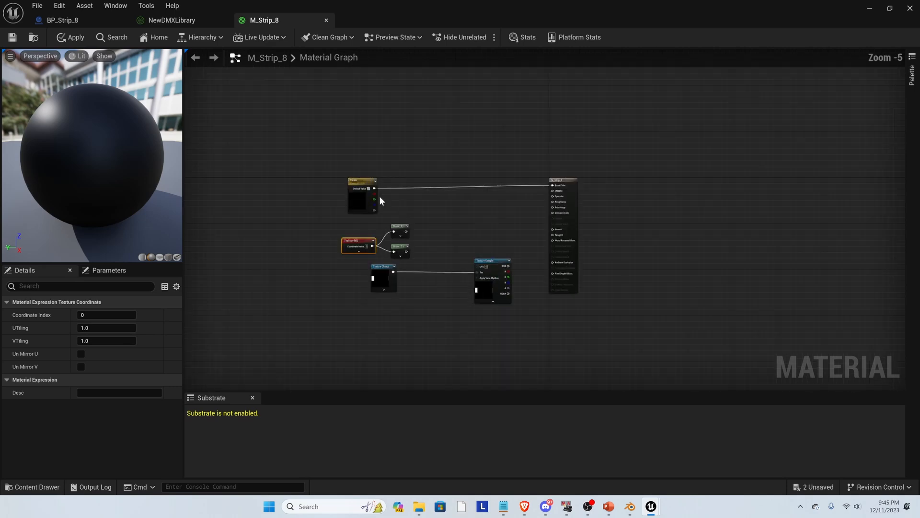
scroll(401, 259, "up", 4)
scroll(401, 259, "up", 1)
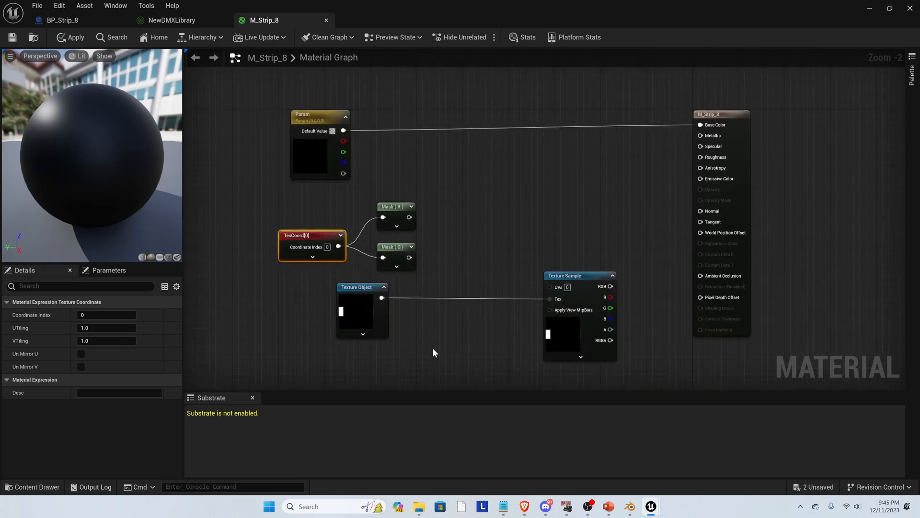
scroll(366, 320, "up", 2)
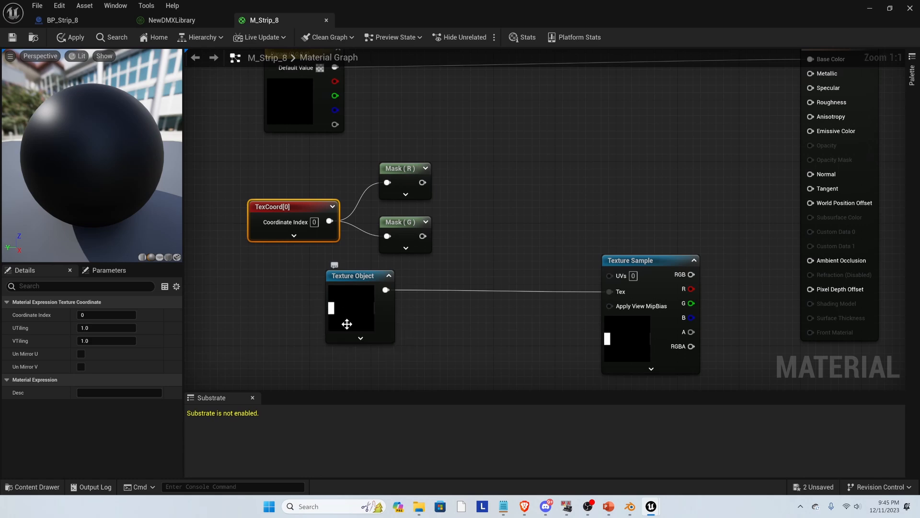
scroll(352, 326, "down", 3)
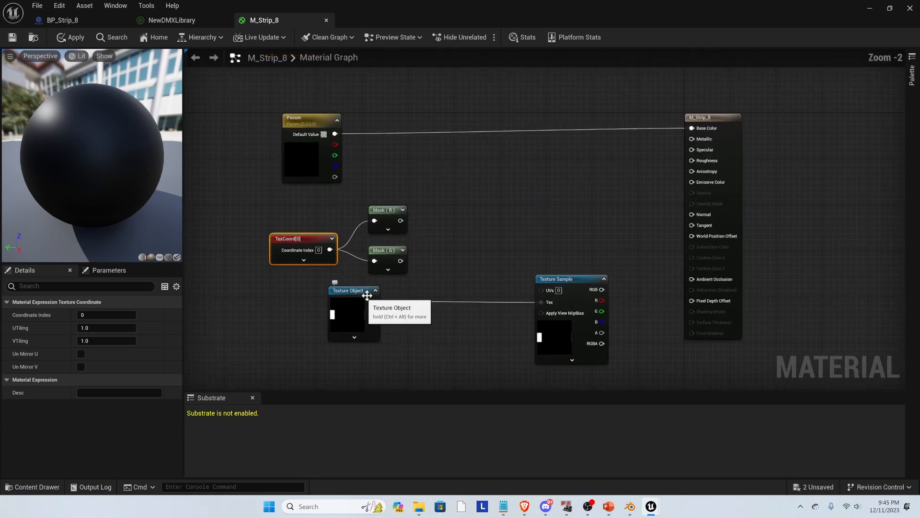
scroll(298, 230, "down", 1)
scroll(323, 214, "up", 1)
Step: Move the TexCoord and both mask nodes left under Param, and shift the Texture Object closer to the Texture Sample
left_click_drag(324, 218, 311, 253)
left_click(255, 226)
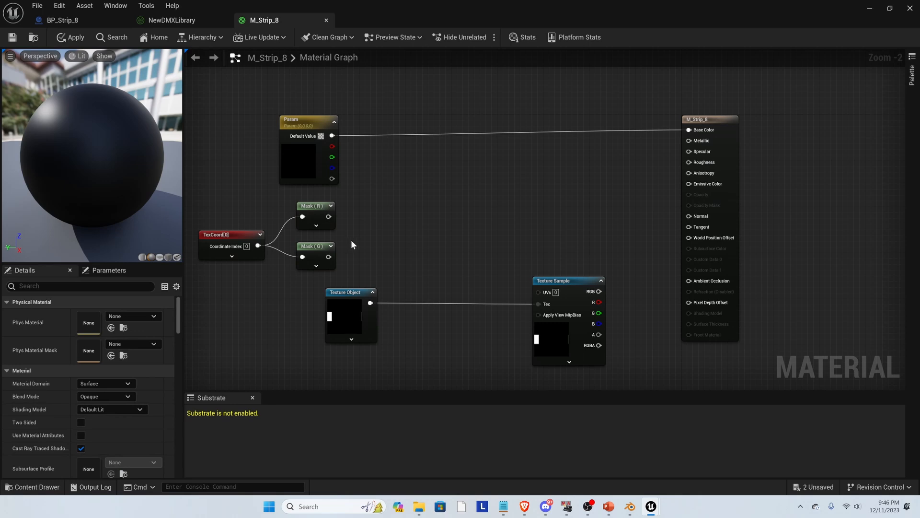
left_click_drag(342, 309, 406, 315)
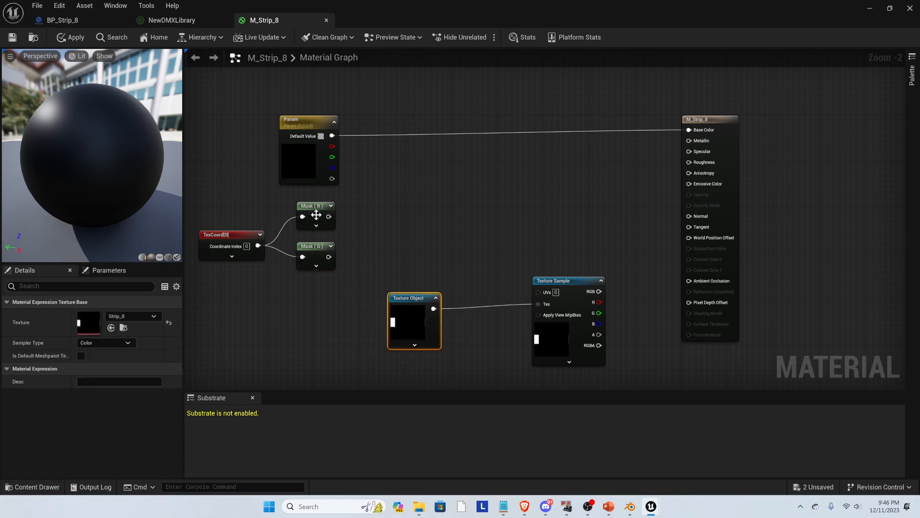
scroll(319, 223, "up", 1)
scroll(326, 225, "down", 1)
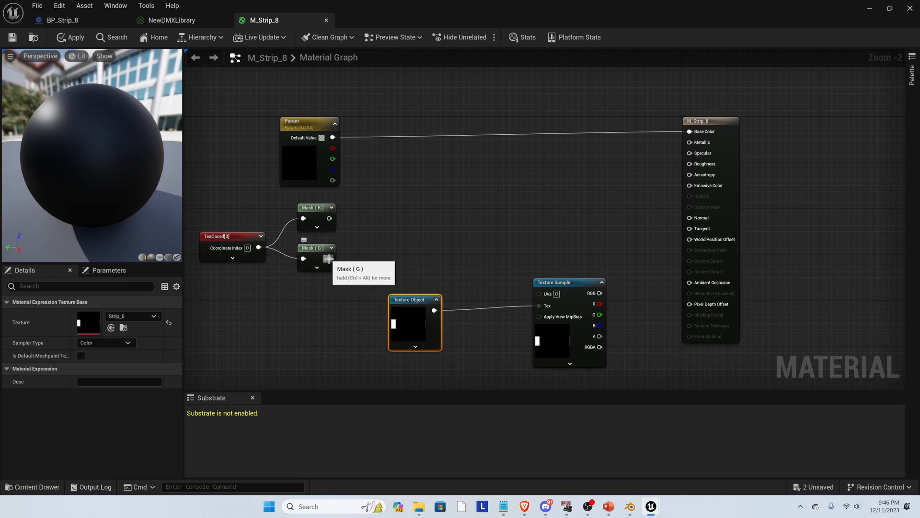
Step: Create an Add node from the R mask's output, level it with the mask, and move the Param node up out of the way
left_click_drag(328, 218, 373, 214)
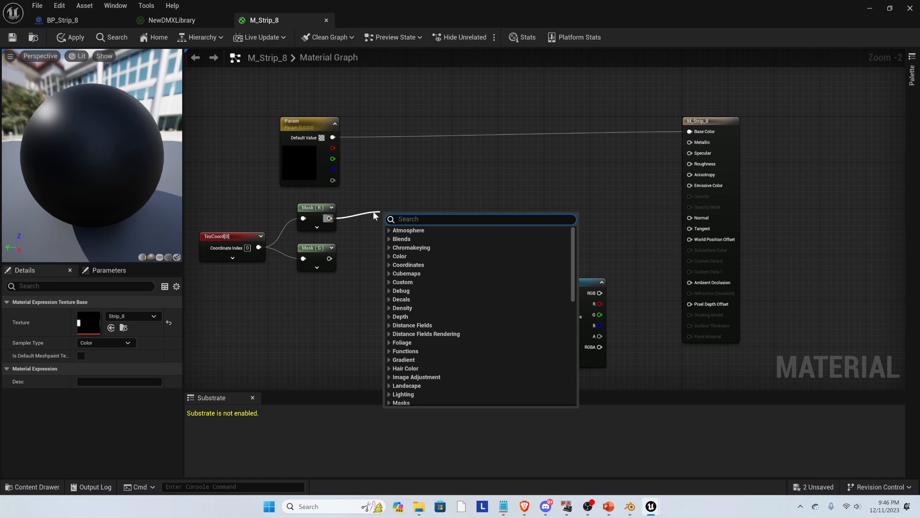
type("add")
key("Return")
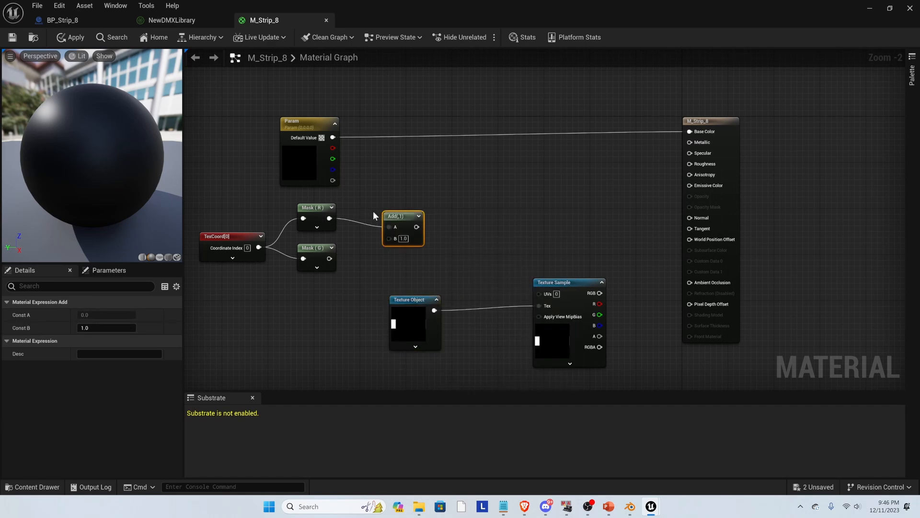
left_click_drag(398, 216, 398, 207)
left_click_drag(310, 160, 263, 80)
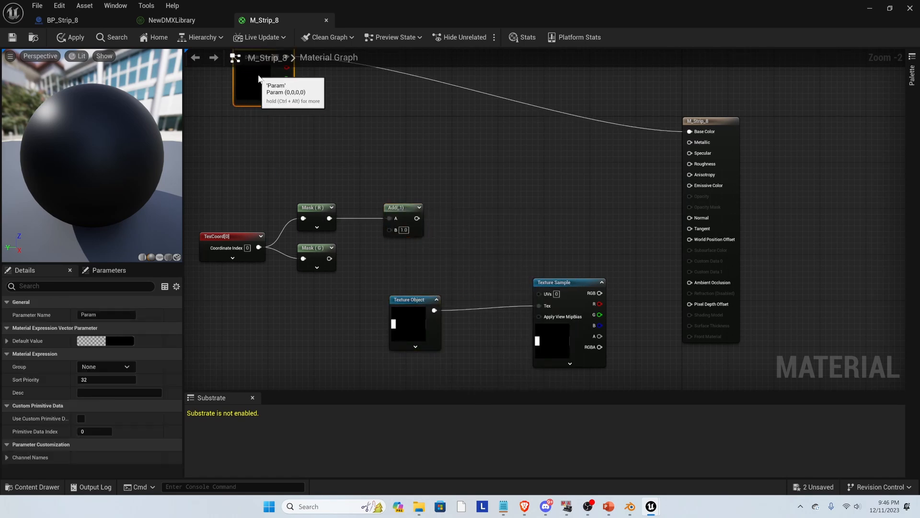
left_click_drag(388, 230, 277, 175)
type("para")
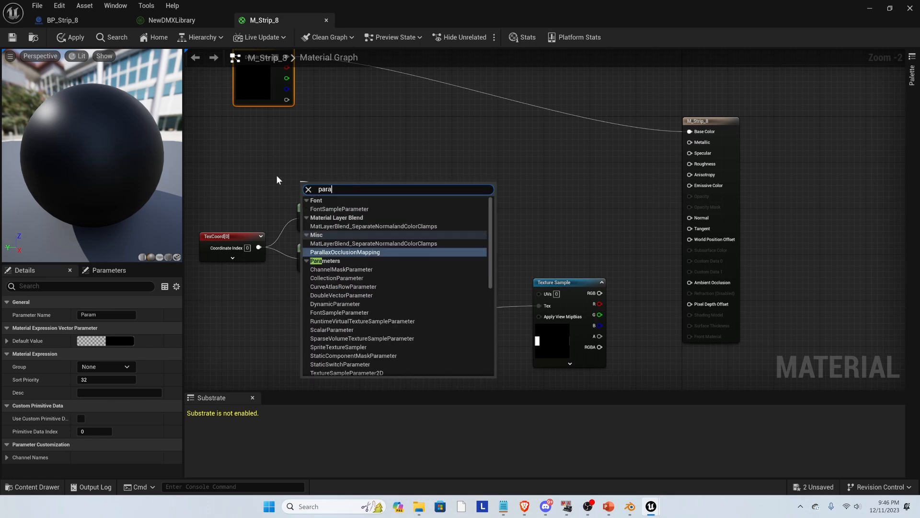
type("mer")
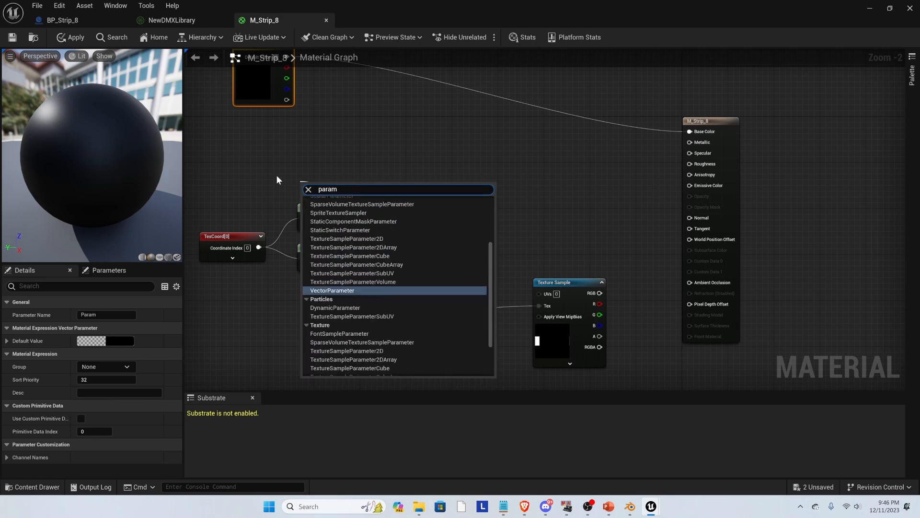
key("BackSpace")
key("BackSpace")
key("BackSpace")
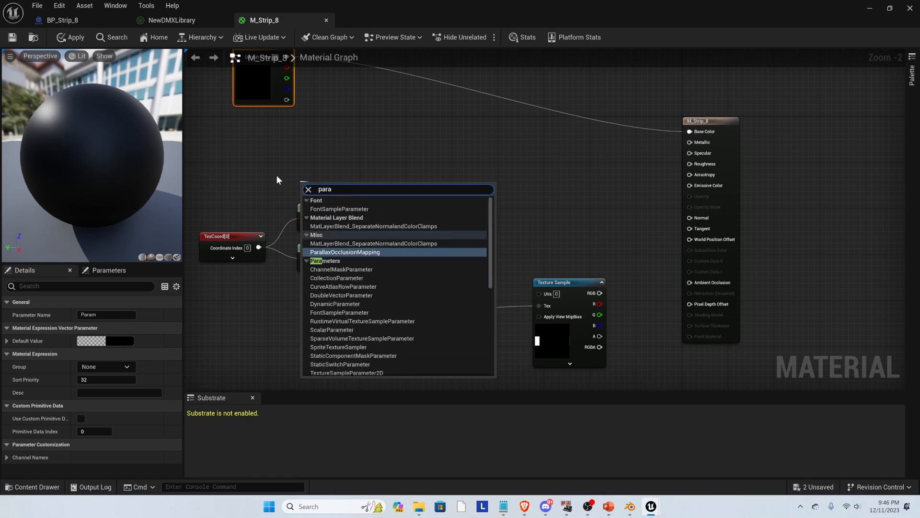
left_click(376, 218)
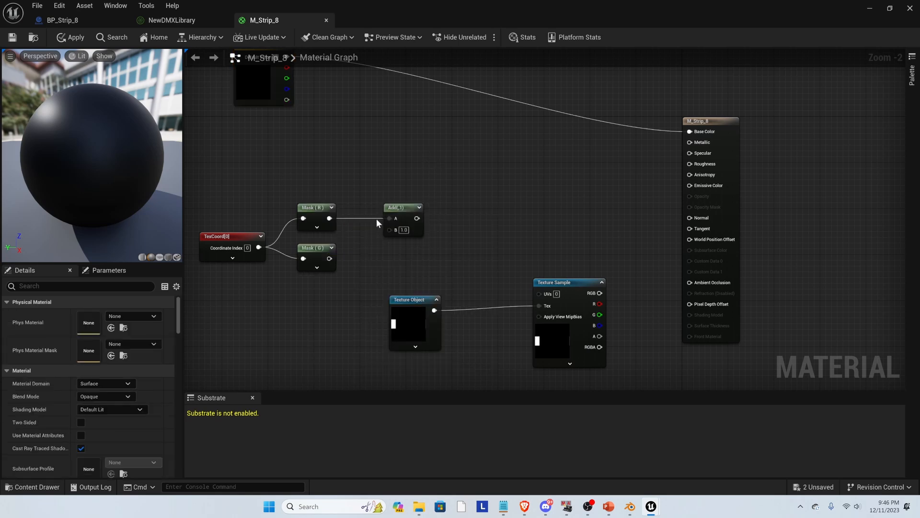
Step: Promote the Add node's B input to a scalar parameter named offset and place it above and left of the mask nodes
right_click(387, 231)
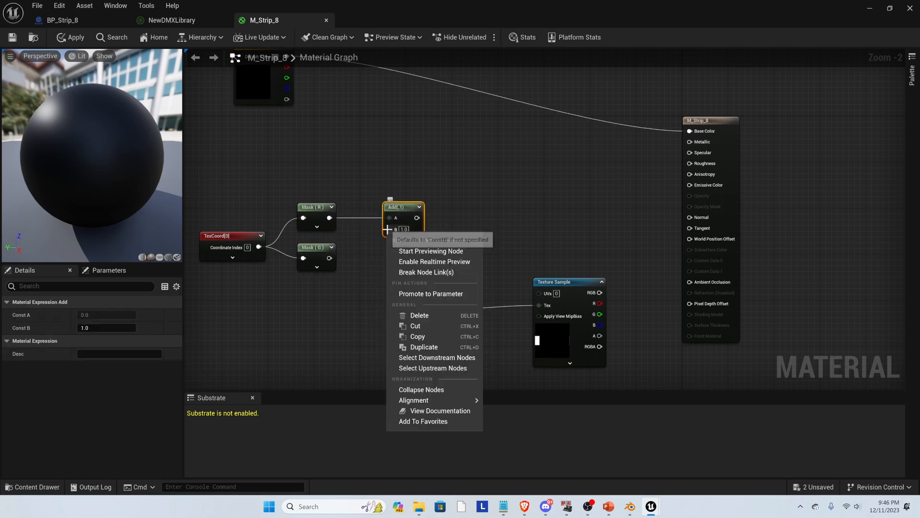
left_click(419, 293)
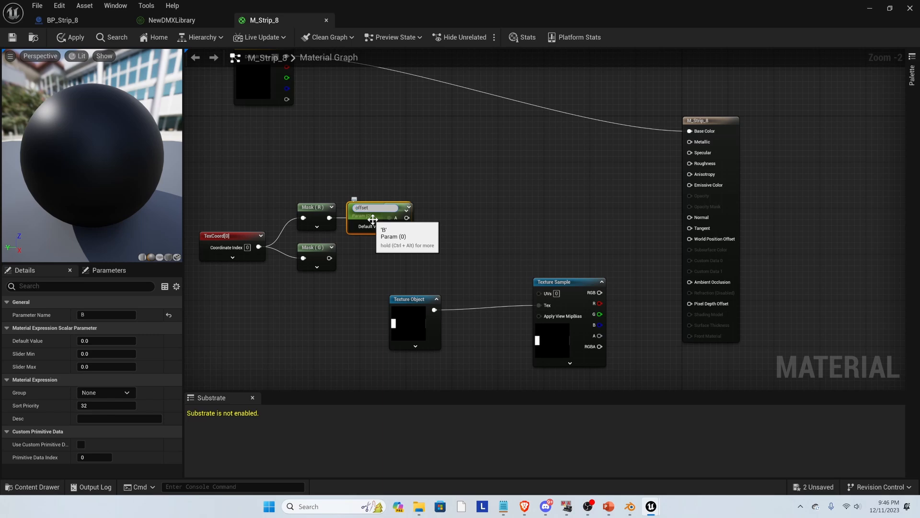
type("offset")
key("Return")
left_click_drag(373, 219, 298, 161)
Step: Create a MakeFloat2 node from the Add node's output
scroll(623, 257, "up", 2)
scroll(600, 240, "down", 2)
scroll(557, 233, "up", 1)
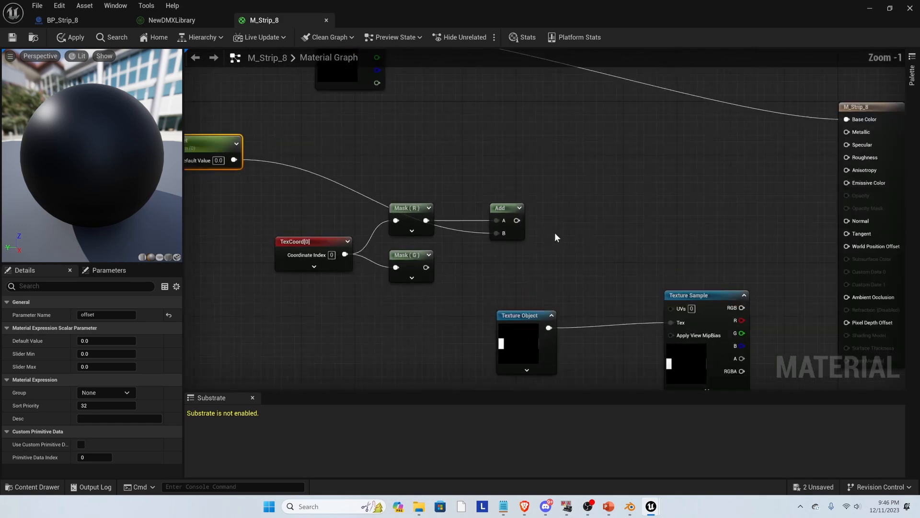
left_click_drag(517, 221, 560, 235)
type("mak")
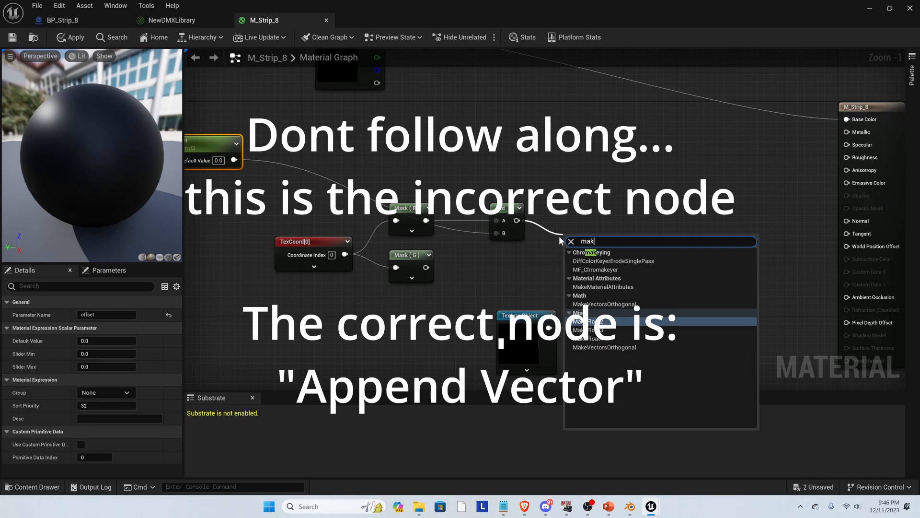
left_click(589, 321)
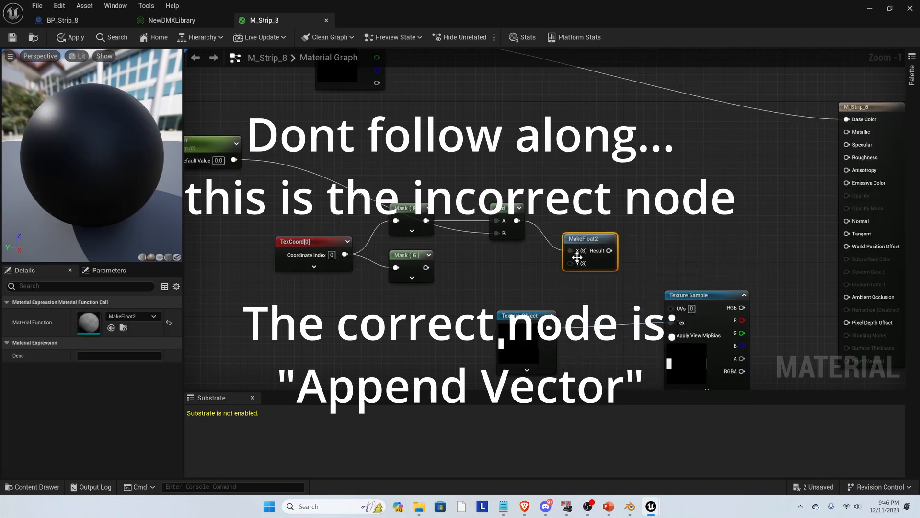
Step: Create an AppendVector node from the Add node's output and delete the MakeFloat2 node
left_click_drag(518, 220, 546, 223)
type("make")
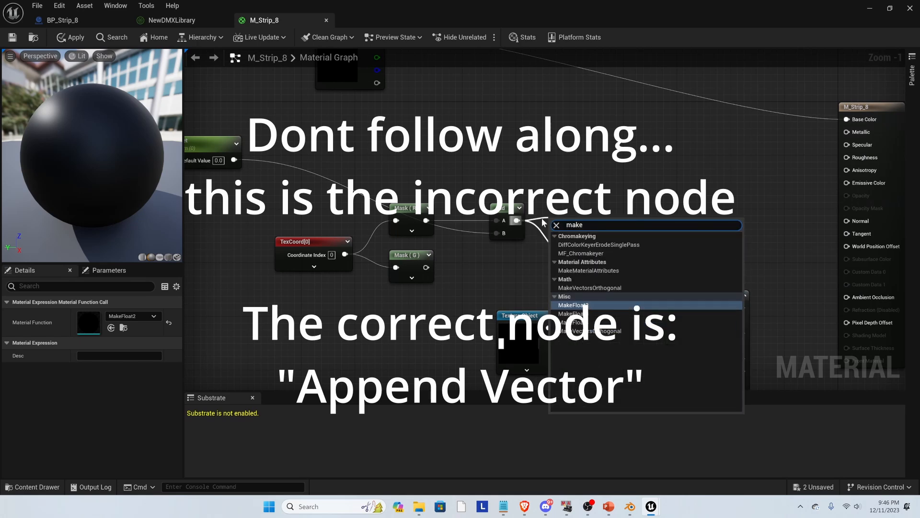
key("BackSpace")
key("BackSpace")
key("BackSpace")
key("BackSpace")
type("vector")
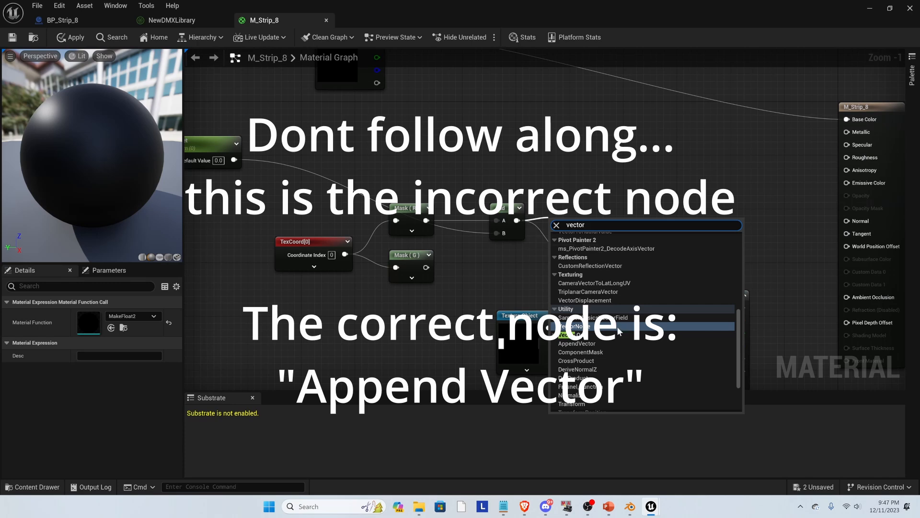
left_click(590, 344)
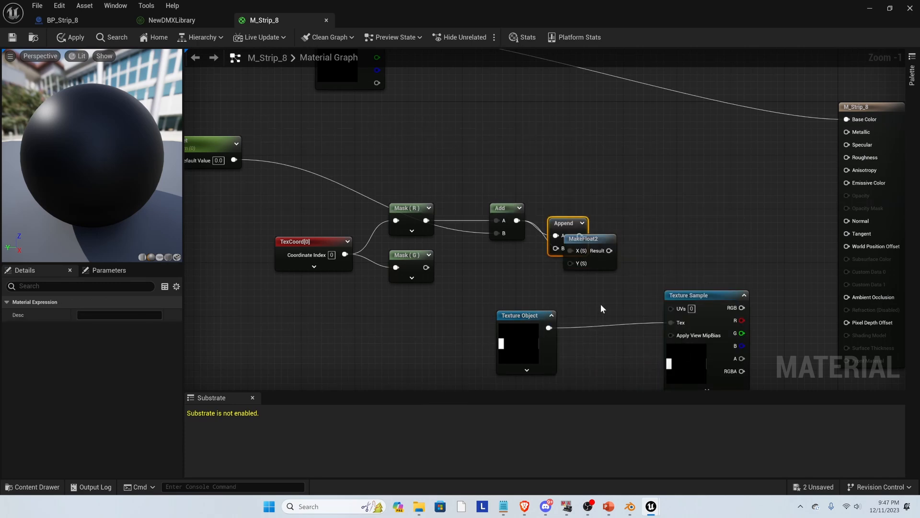
left_click(599, 238)
key("Delete")
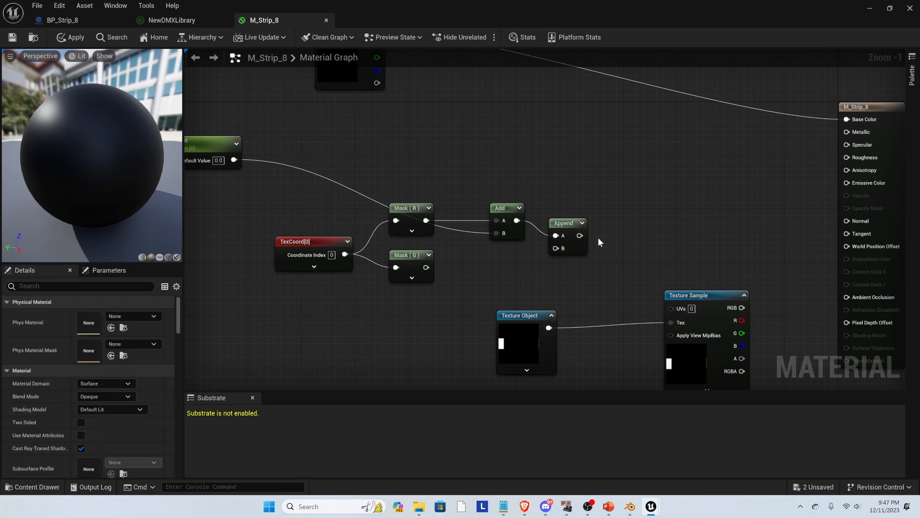
Step: Reposition the Append node, connect the G mask to its B input, and connect its output to the Texture Sample's UVs
left_click_drag(564, 228, 578, 241)
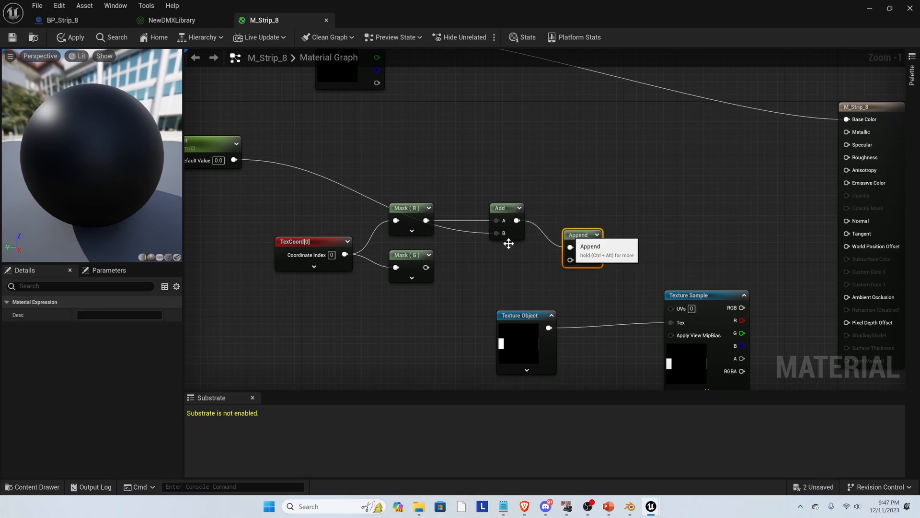
left_click_drag(426, 267, 661, 292)
scroll(578, 254, "down", 2)
scroll(590, 260, "up", 1)
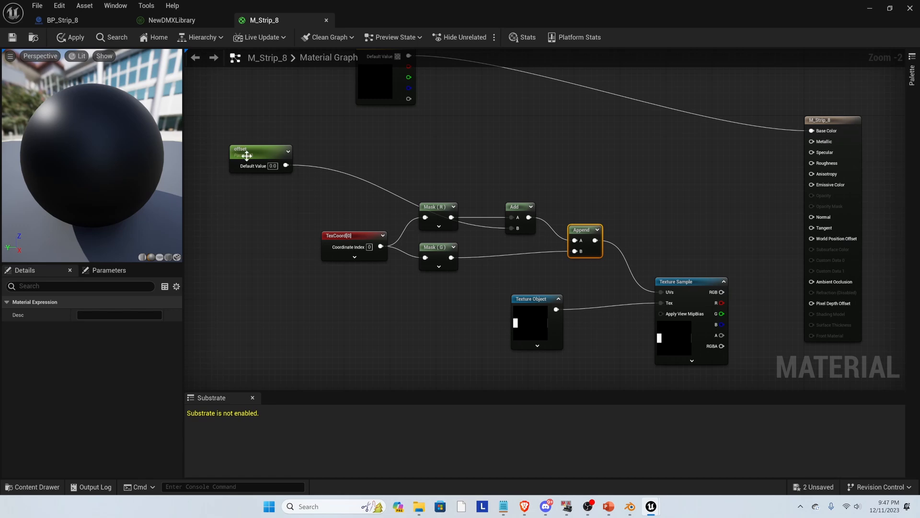
Step: Apply the material and, with the preview shown on a plane, connect the Texture Sample's RGB output to Emissive Color
left_click(70, 38)
left_click(159, 256)
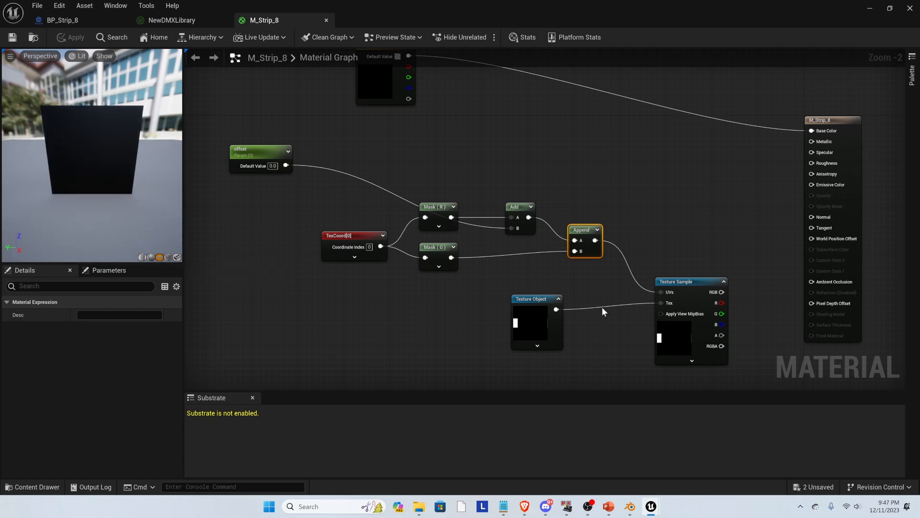
left_click_drag(721, 292, 818, 188)
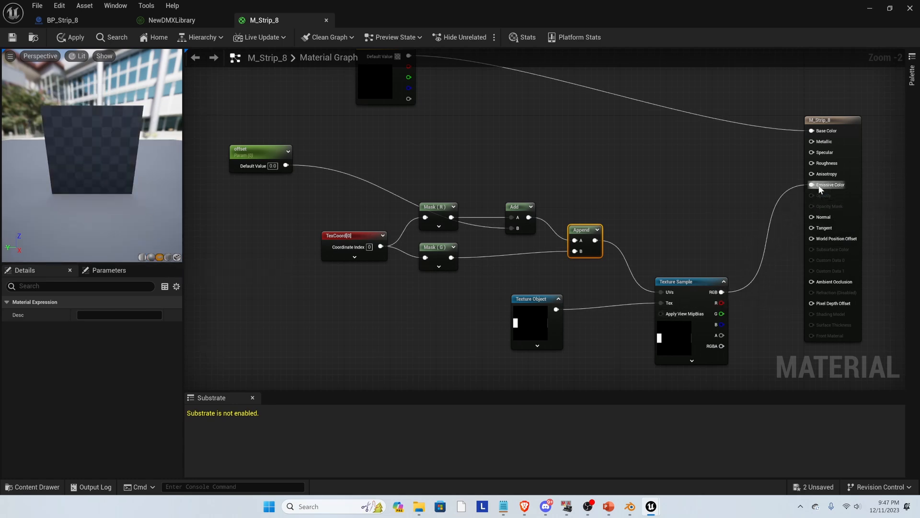
Step: Test the offset parameter with default values of 0.3, 0.1 and 0.52, and reset it to 0.0
left_click(260, 149)
left_click(274, 166)
type("0.3")
key("Return")
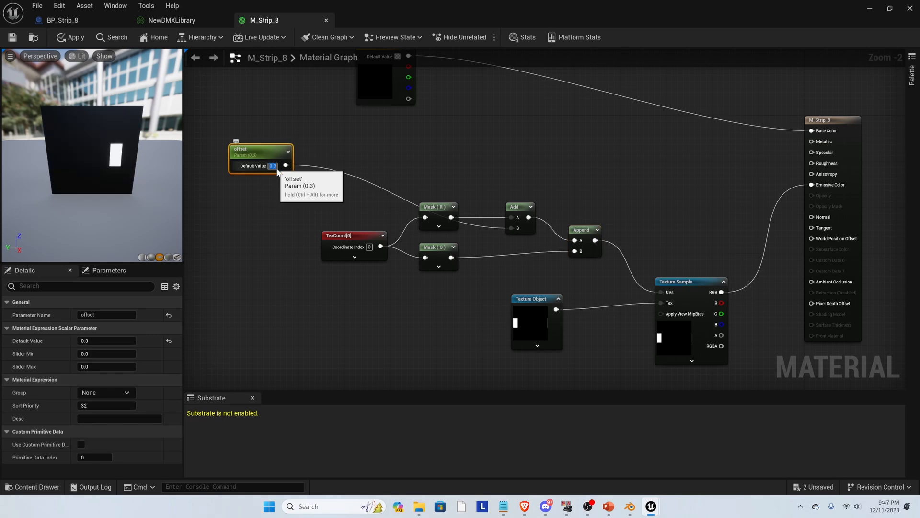
type("0.1")
key("Return")
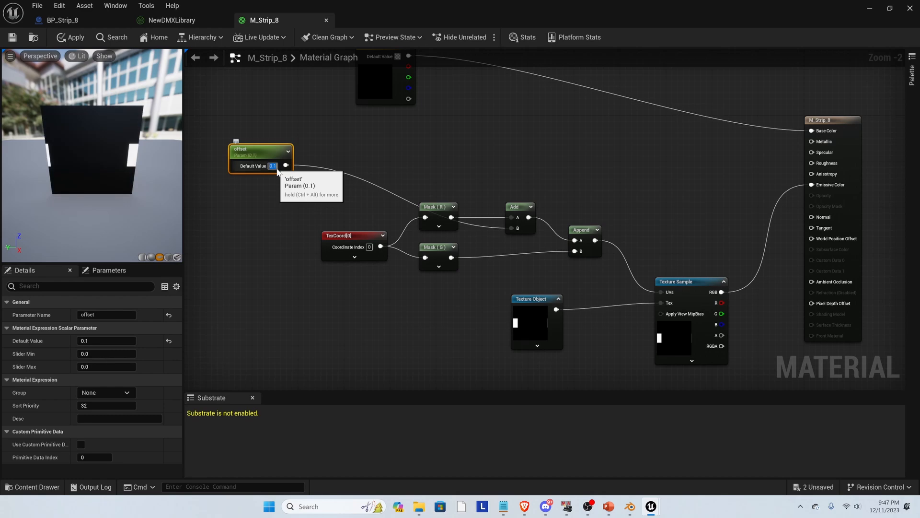
type("0.52")
key("Return")
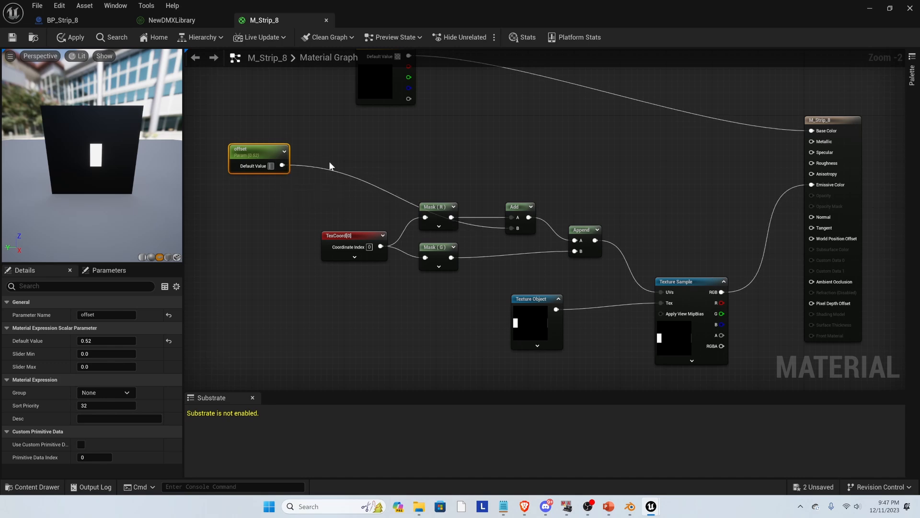
key("Return")
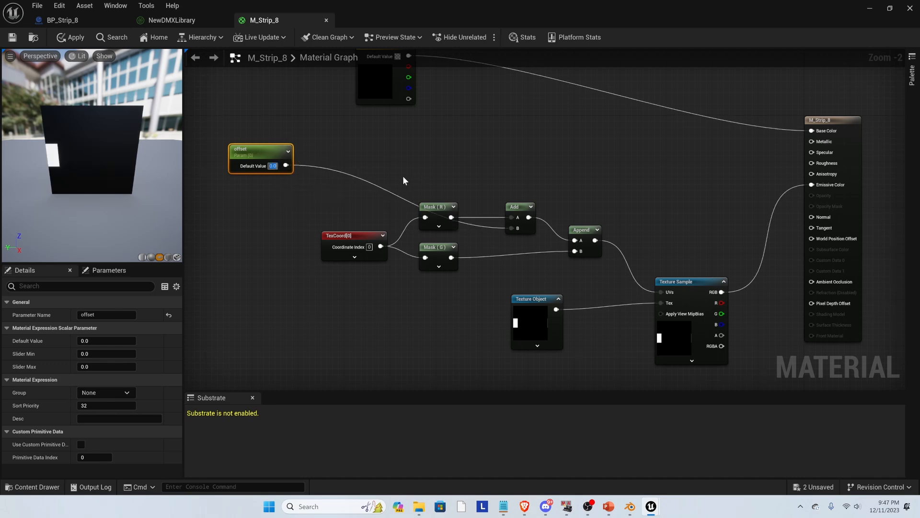
Step: Move the Texture Object and Texture Sample nodes together to sit compactly beneath the mask, Add and Append nodes
scroll(404, 180, "down", 2)
left_click_drag(503, 320, 497, 255)
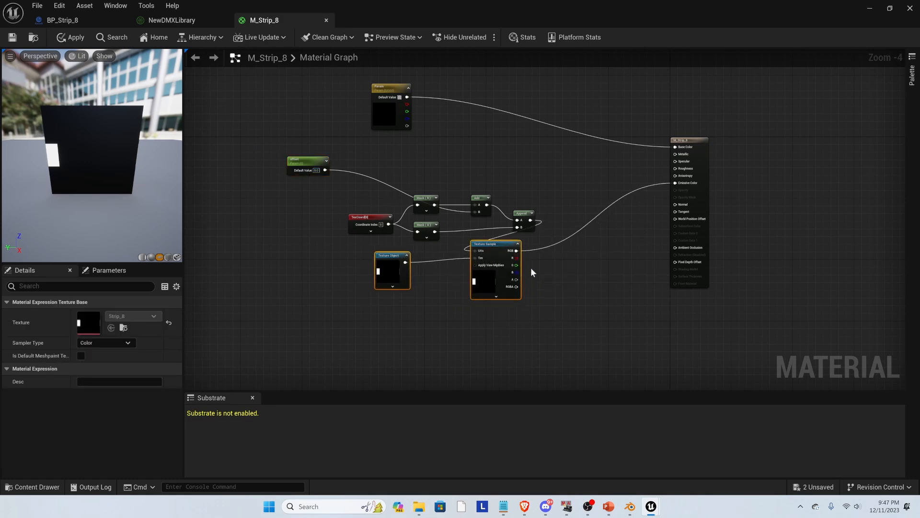
Step: Create a Material Function named MF_SetOffset in the Custom_Fixtures/Strip_8 folder
left_click_drag(347, 164, 554, 329)
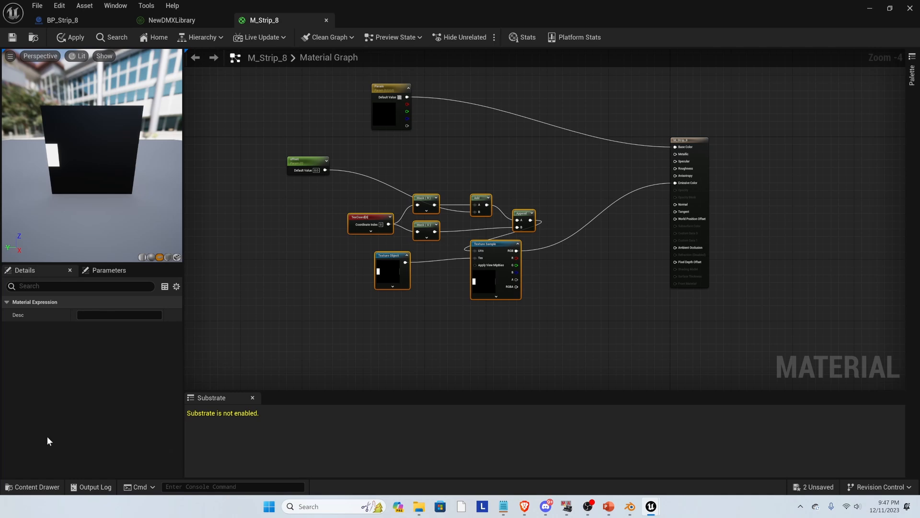
left_click(45, 486)
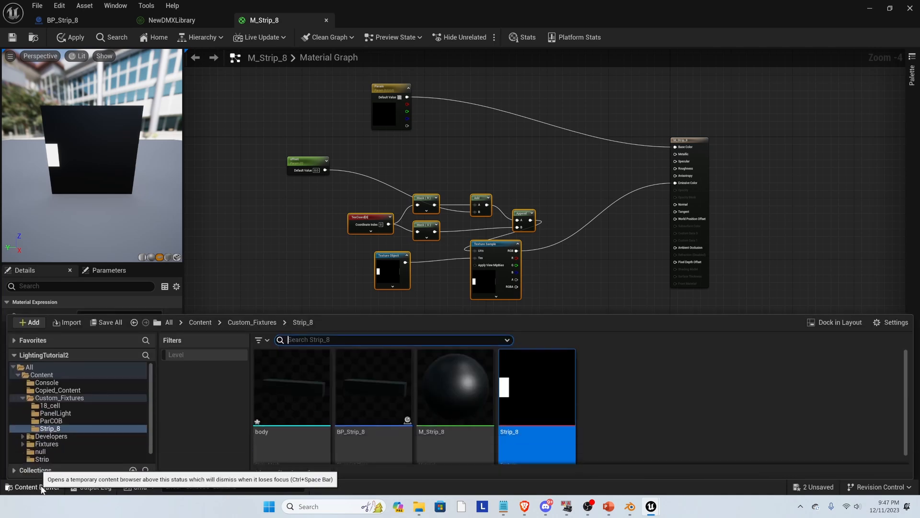
right_click(645, 412)
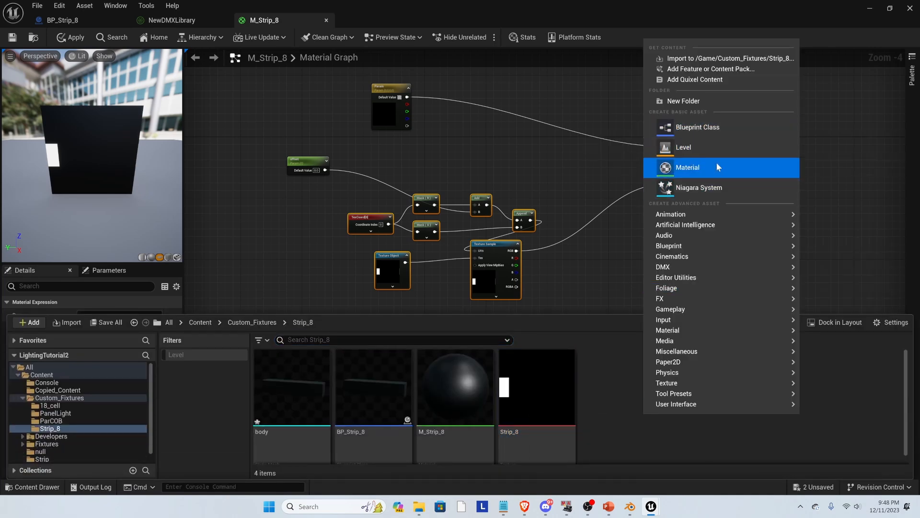
mouse_move(684, 334)
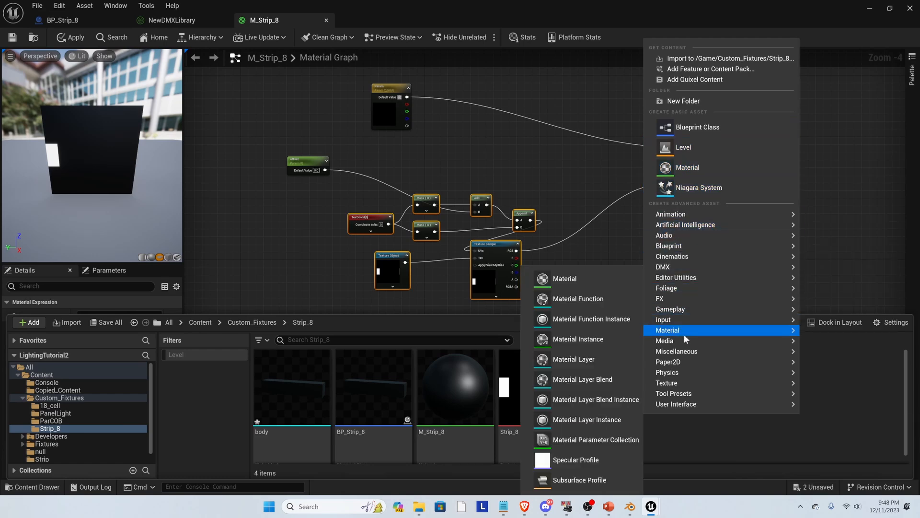
left_click(601, 301)
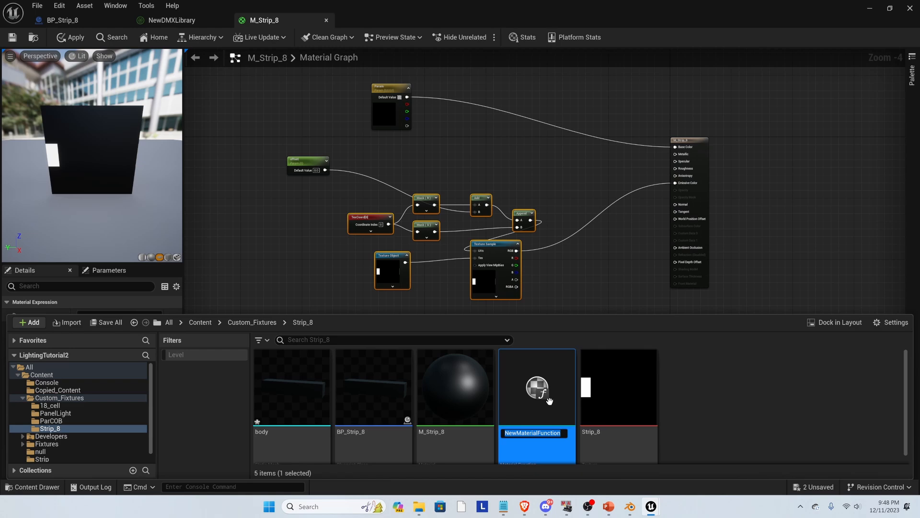
type("Set")
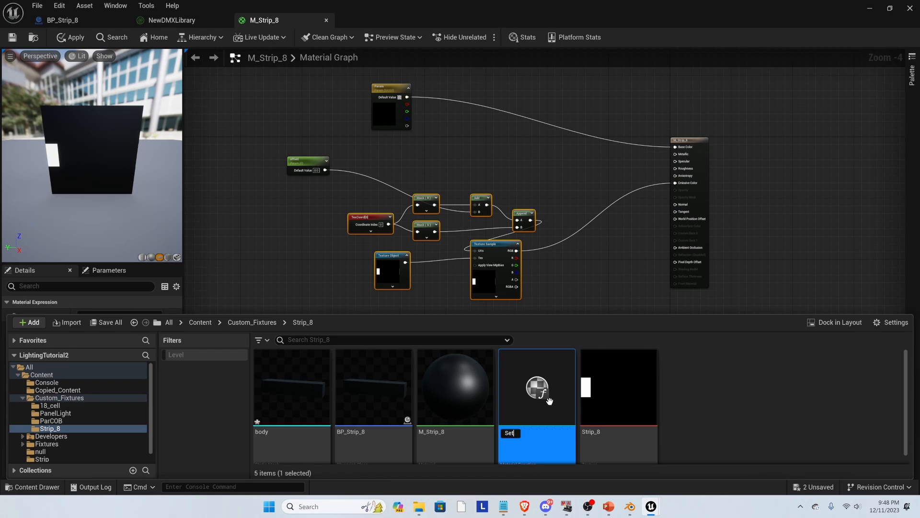
type("Offset")
key("Home")
type("MF_")
key("Return")
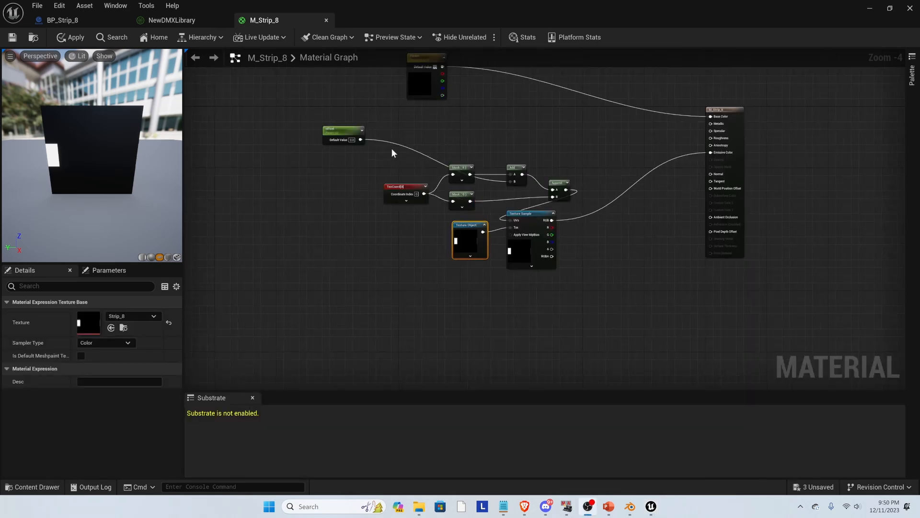
Step: Copy the TexCoord, Mask, Add, Append, Texture Object and Texture Sample nodes from M_Strip_8, and open MF_SetOffset
left_click(266, 119)
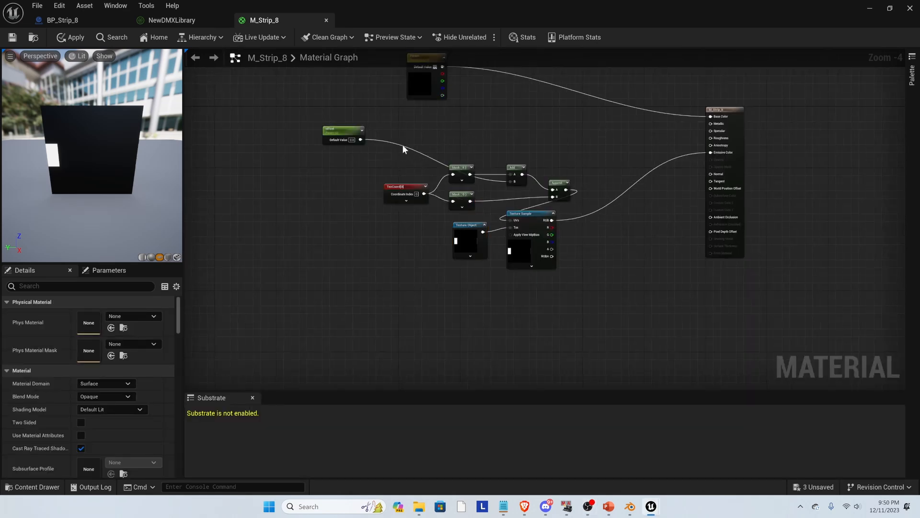
left_click_drag(382, 132, 593, 295)
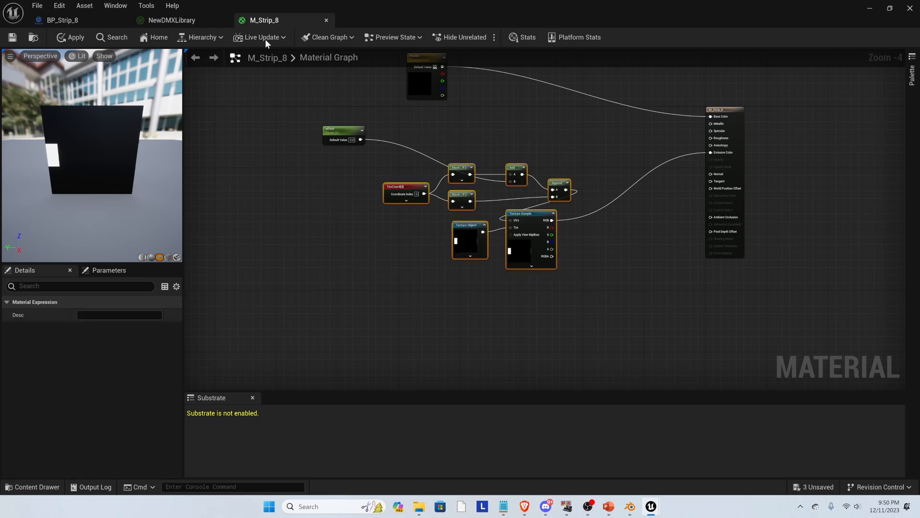
left_click(876, 7)
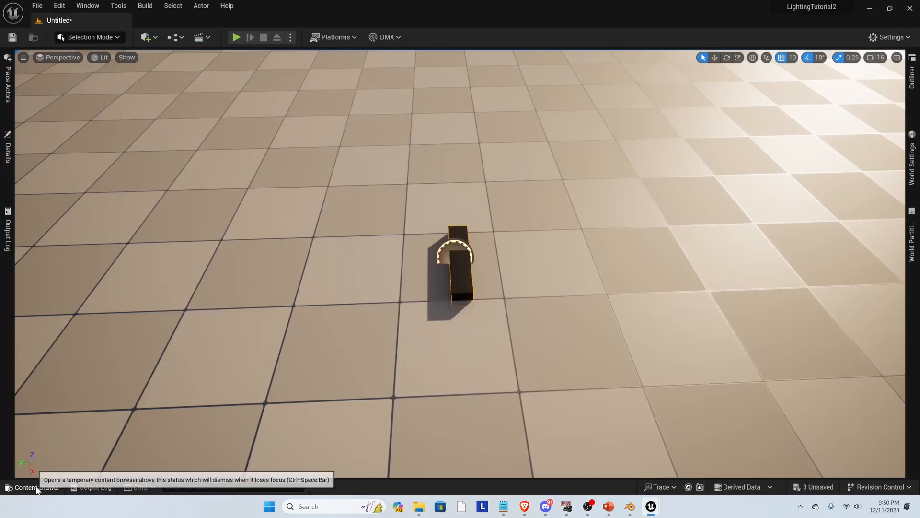
left_click(33, 487)
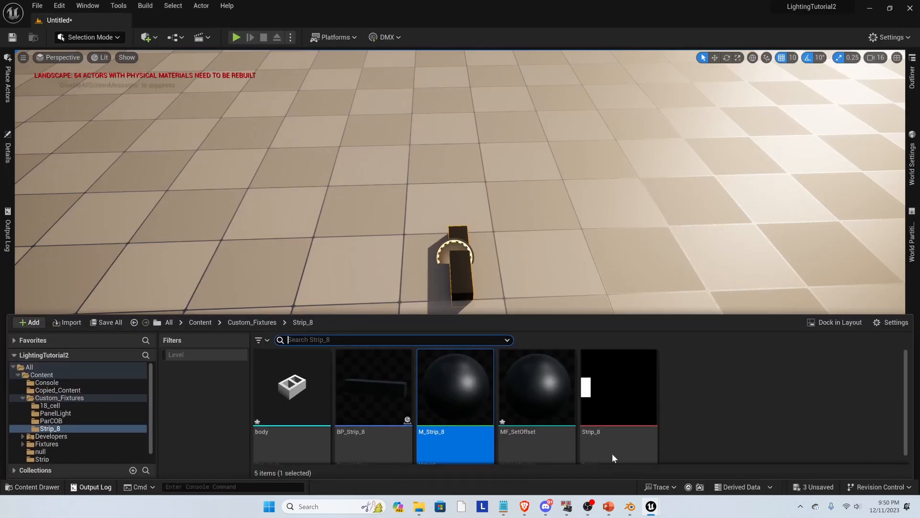
double_click(546, 404)
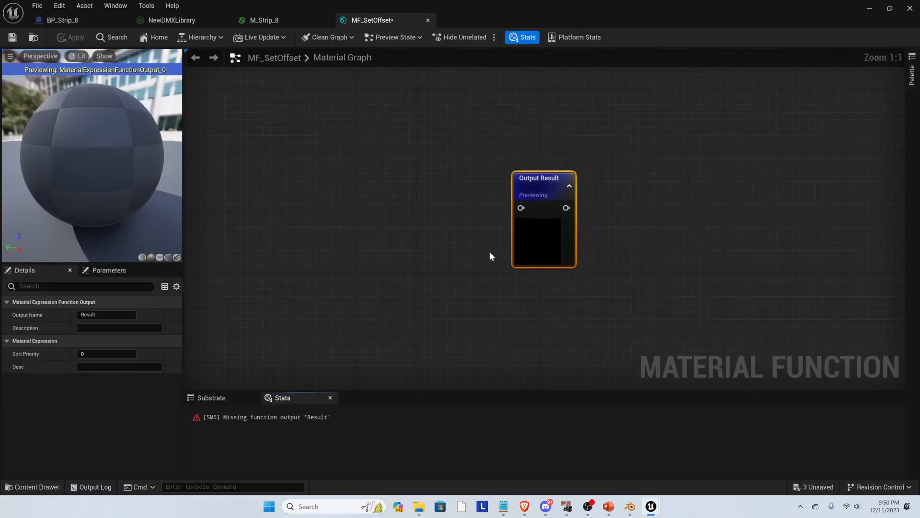
Step: Paste the copied nodes into the MF_SetOffset graph and place them ahead of the Output Result node
scroll(527, 245, "down", 4)
left_click(465, 231)
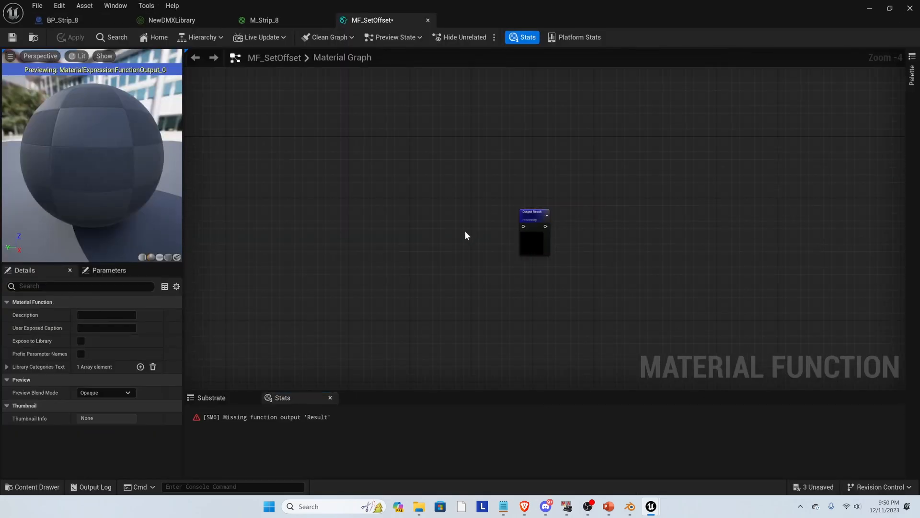
key("ctrl+v")
left_click_drag(509, 258, 411, 237)
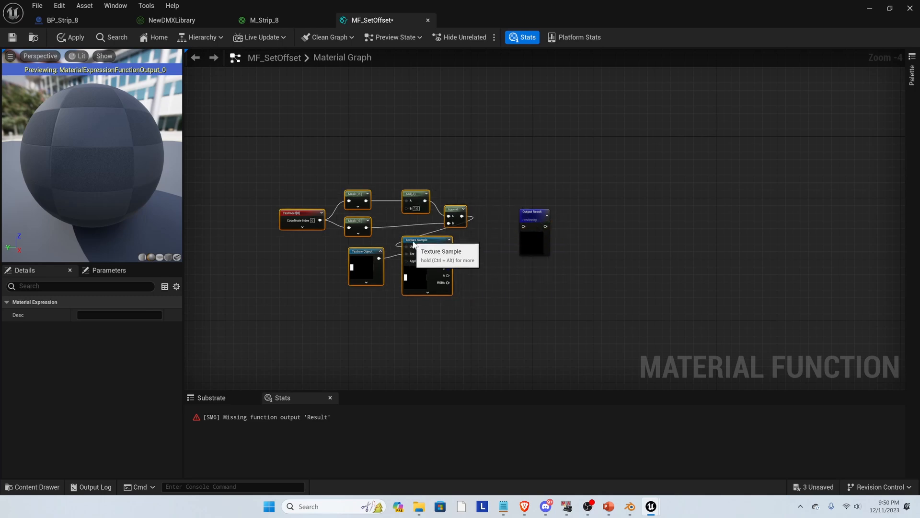
Step: Connect the Texture Sample's RGB output to the Output Result node
scroll(459, 254, "up", 2)
left_click_drag(452, 271, 561, 212)
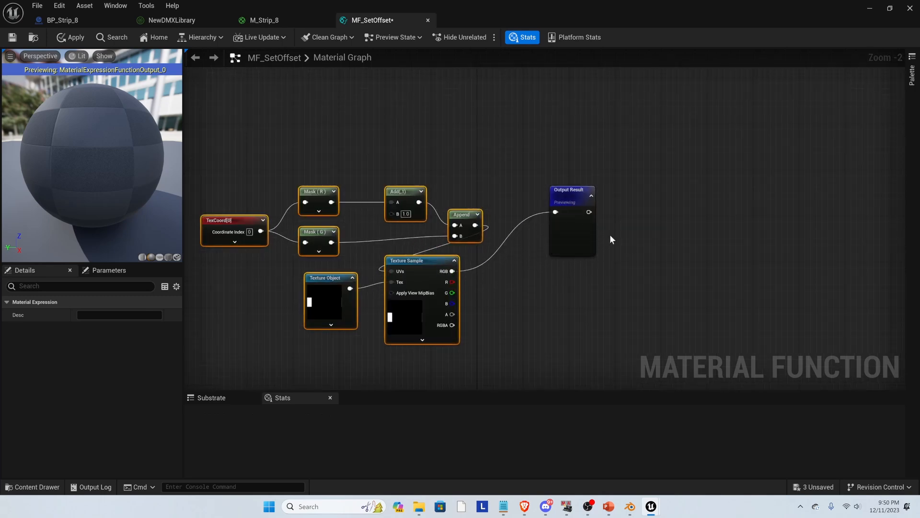
scroll(622, 229, "down", 3)
scroll(544, 226, "up", 2)
left_click(495, 180)
scroll(456, 197, "down", 2)
scroll(409, 215, "up", 3)
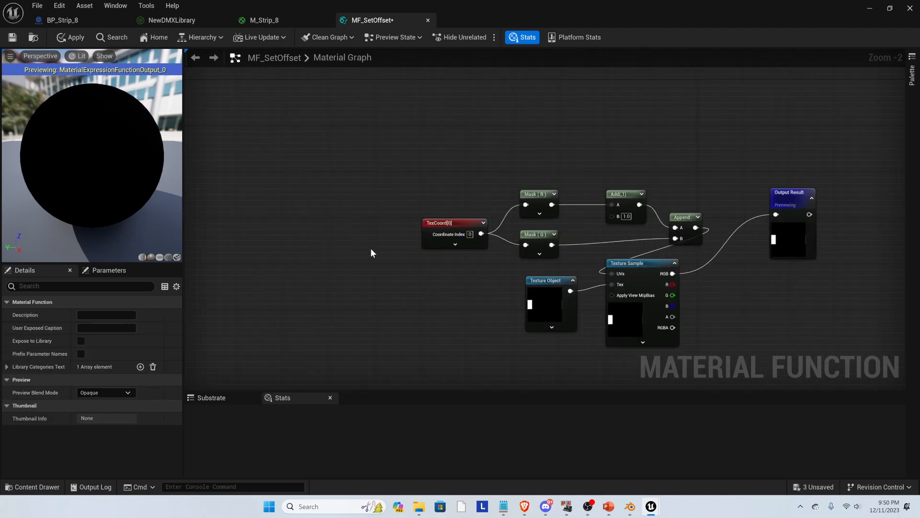
Step: Add a function input node above the TexCoord node and set its input type to Function Input Scalar
right_click(385, 176)
type("inpu")
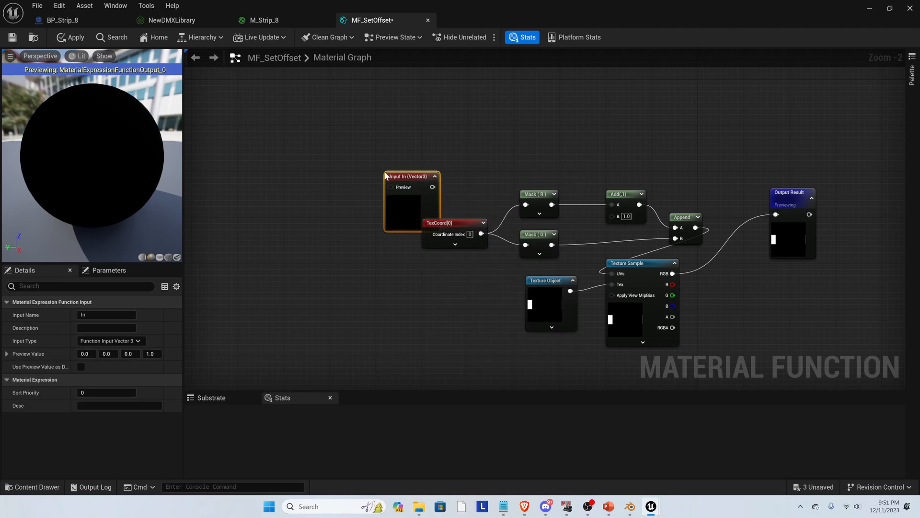
left_click_drag(413, 176, 415, 131)
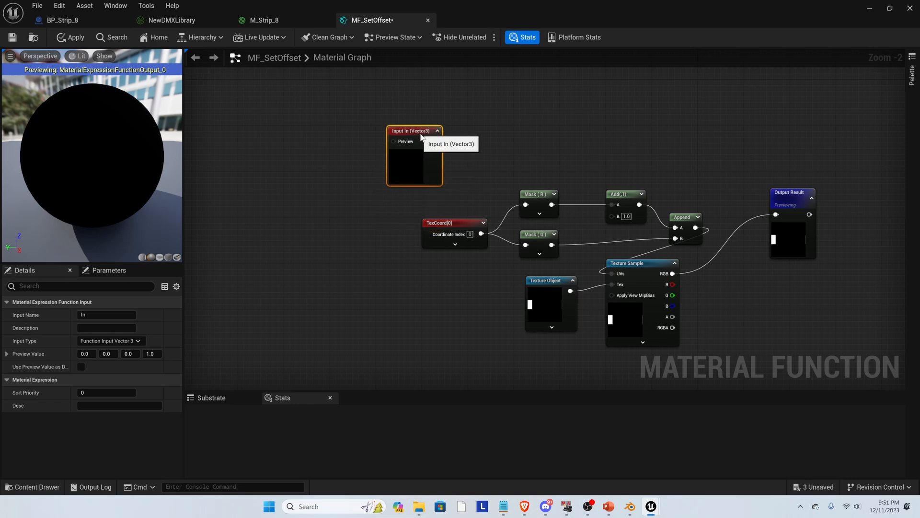
left_click(135, 340)
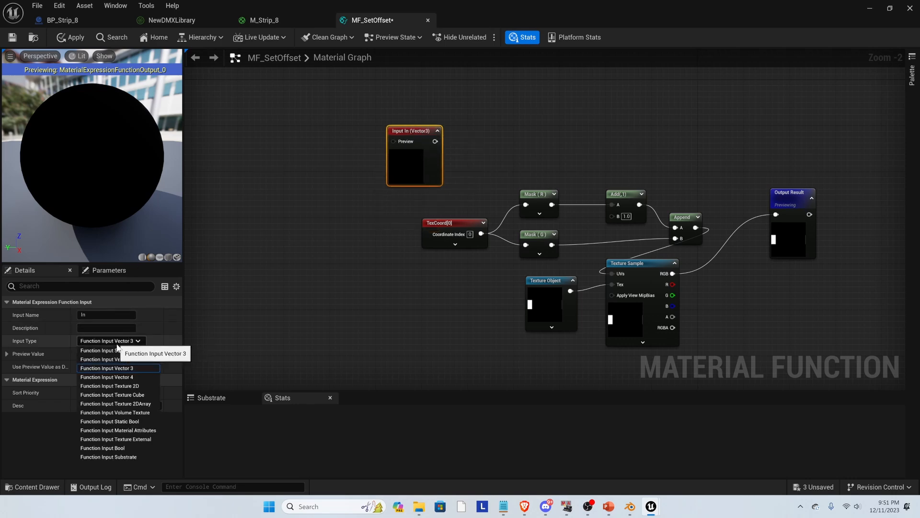
left_click(120, 349)
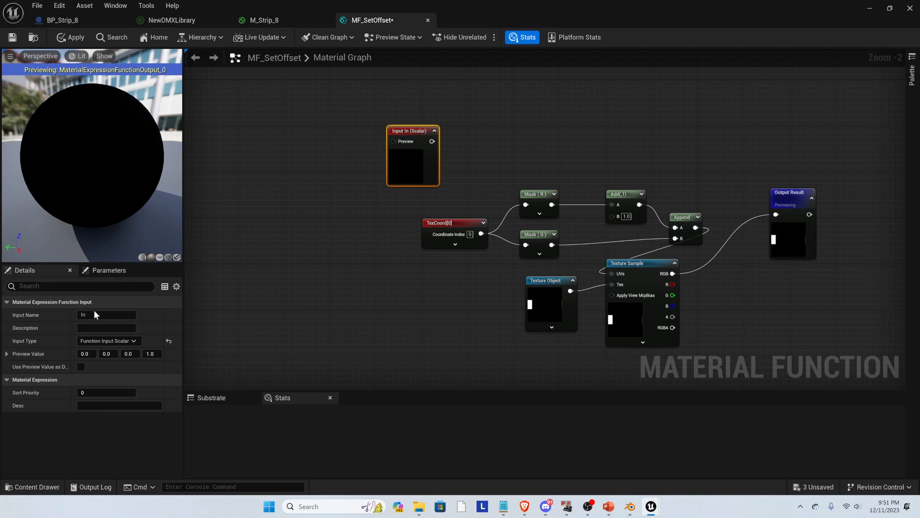
Step: Collapse the scalar input node's preview, connect its output to the Add node's B input, and save MF_SetOffset
left_click(434, 131)
left_click_drag(432, 141, 614, 215)
scroll(285, 208, "down", 2)
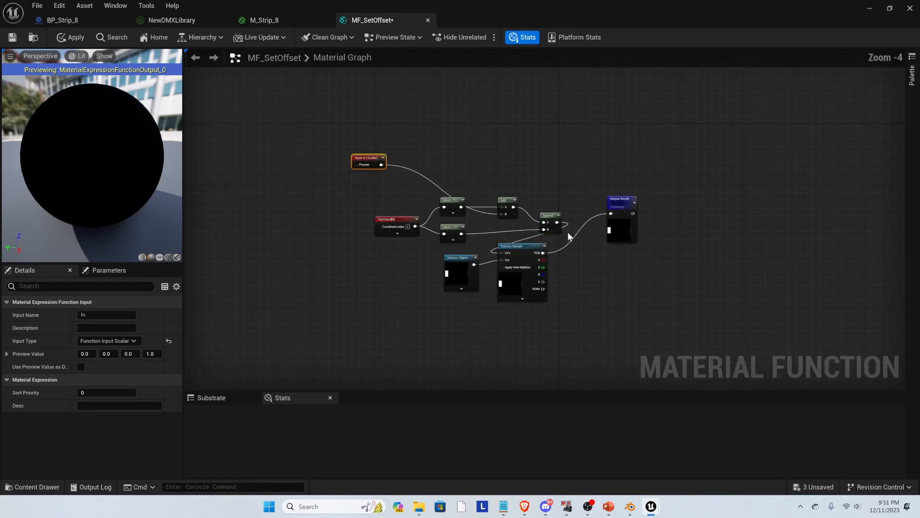
scroll(570, 231, "up", 2)
left_click(12, 37)
left_click_drag(243, 123, 254, 122)
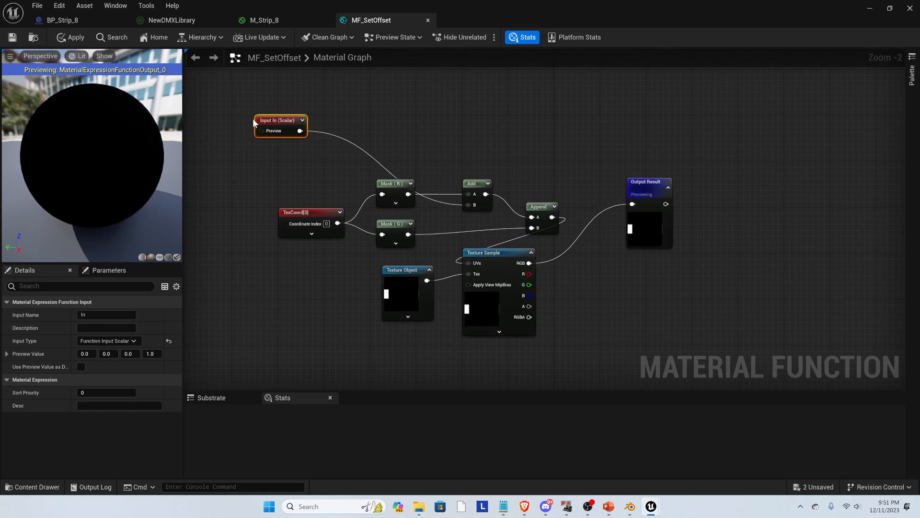
Step: Delete the original TexCoord, Mask, Add, Append and texture nodes from the M_Strip_8 graph
left_click(267, 20)
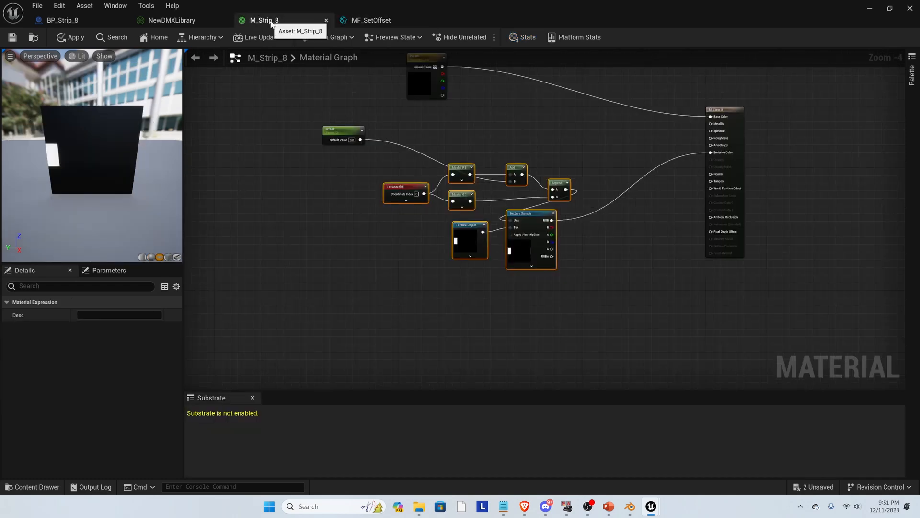
scroll(472, 202, "down", 2)
left_click_drag(438, 181, 544, 247)
key("Delete")
scroll(487, 211, "up", 2)
scroll(493, 209, "up", 1)
scroll(489, 259, "down", 1)
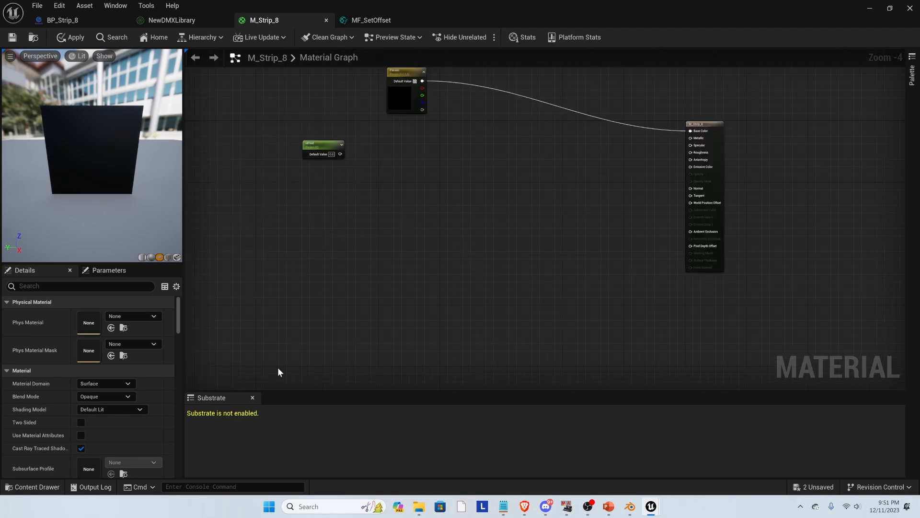
Step: Add a MaterialFunctionCall node to M_Strip_8 that uses the MF_SetOffset function
right_click(444, 159)
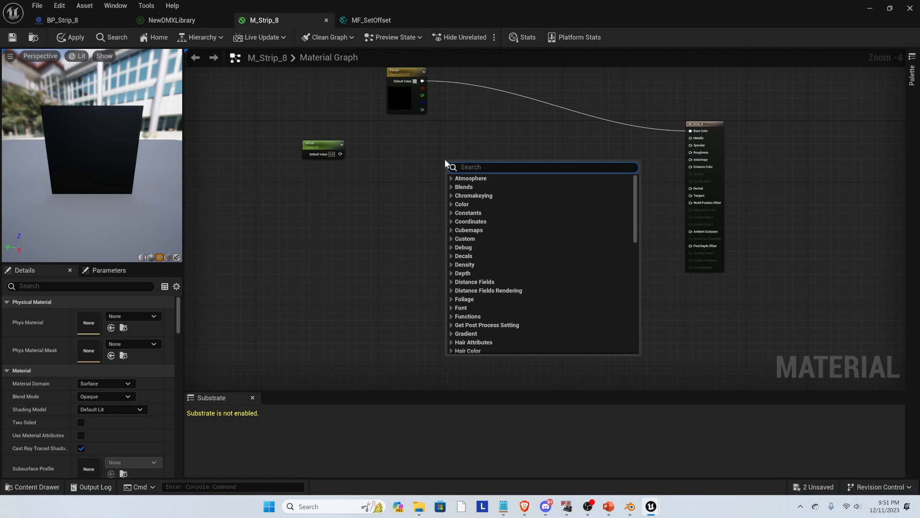
type("mate")
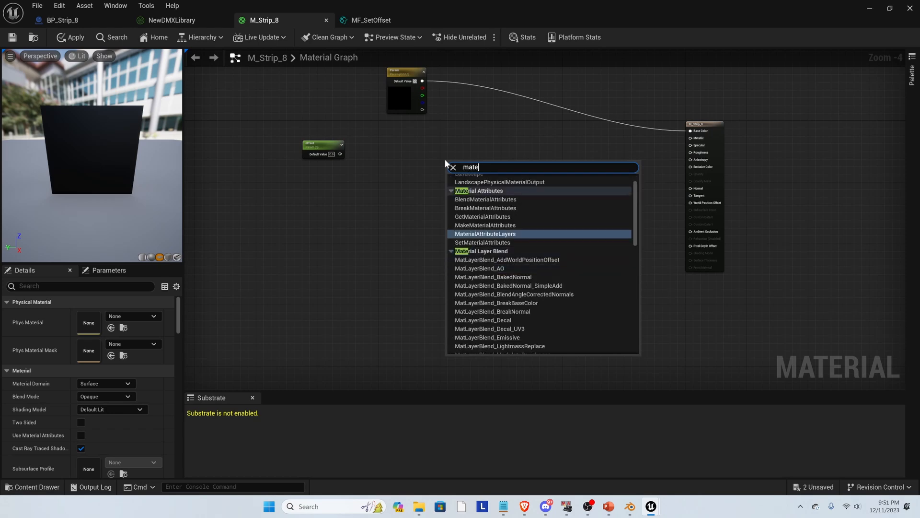
type("rial fun")
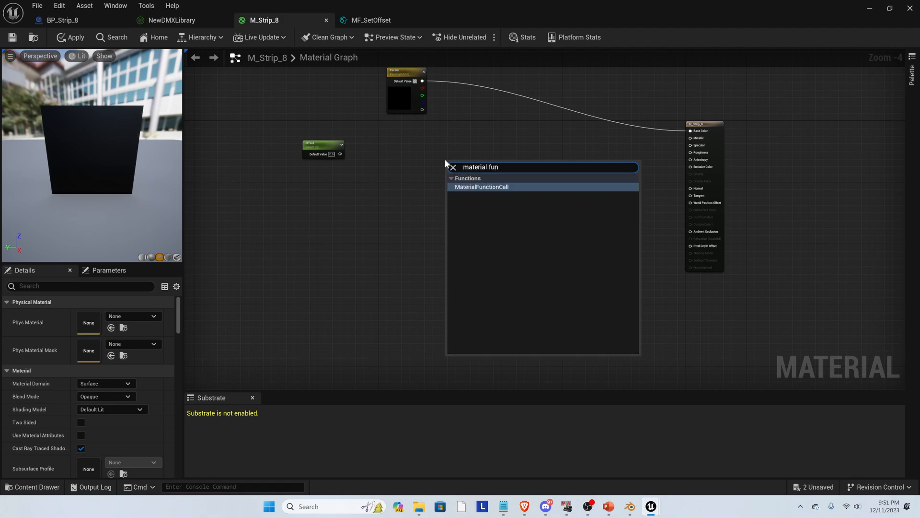
key("Return")
scroll(441, 146, "up", 2)
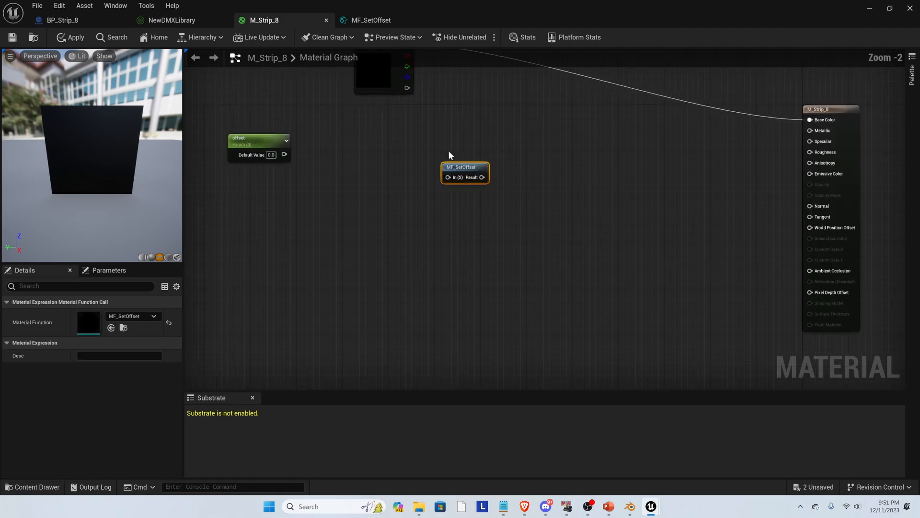
Step: Align the MF_SetOffset node with the offset parameter and connect the parameter's output to its In input
left_click_drag(453, 158, 414, 140)
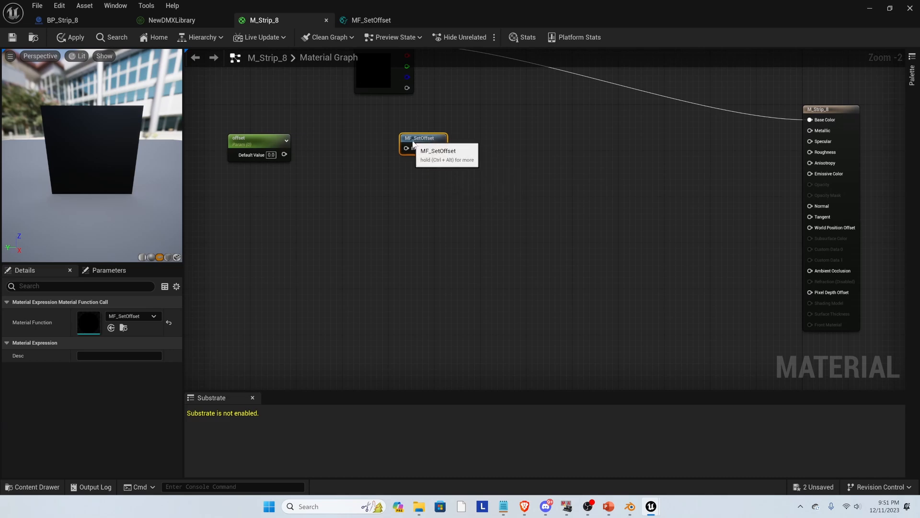
left_click(144, 316)
left_click(465, 199)
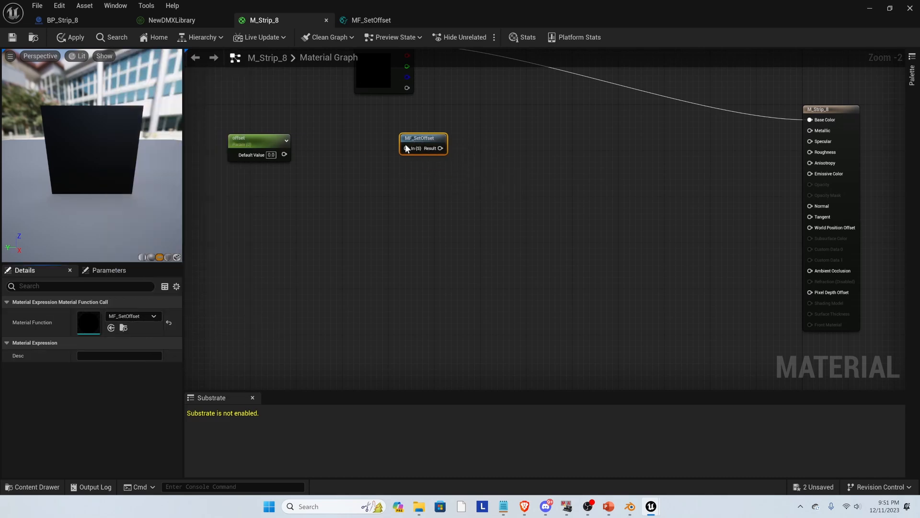
left_click_drag(407, 144, 407, 150)
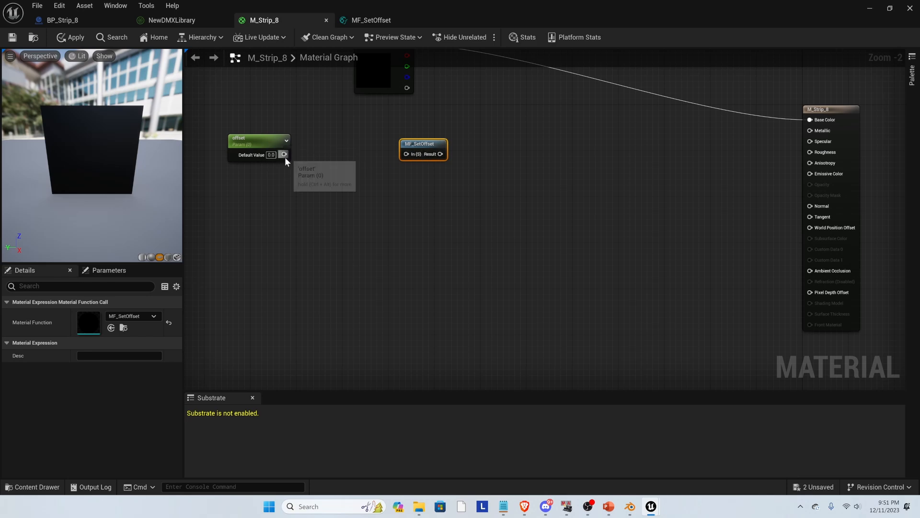
left_click_drag(285, 156, 415, 154)
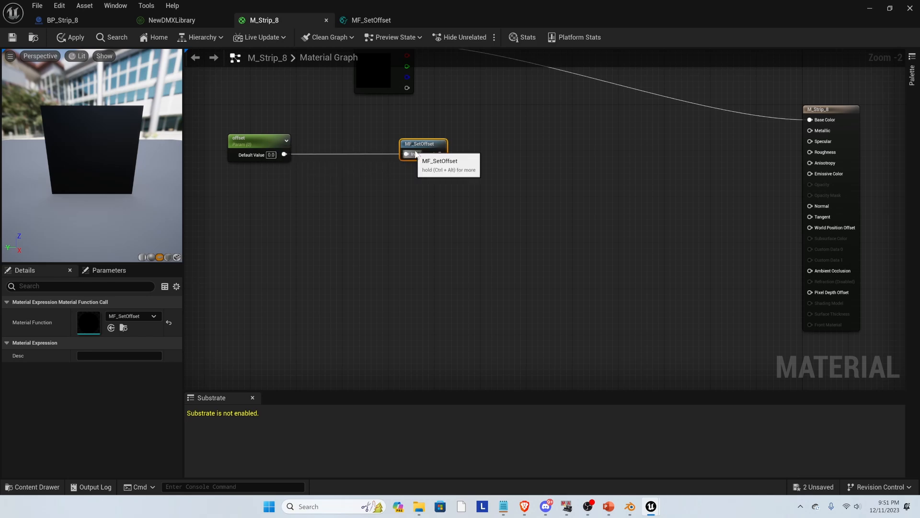
Step: Delete the offset parameter node from the M_Strip_8 graph
scroll(413, 206, "down", 2)
scroll(391, 143, "up", 2)
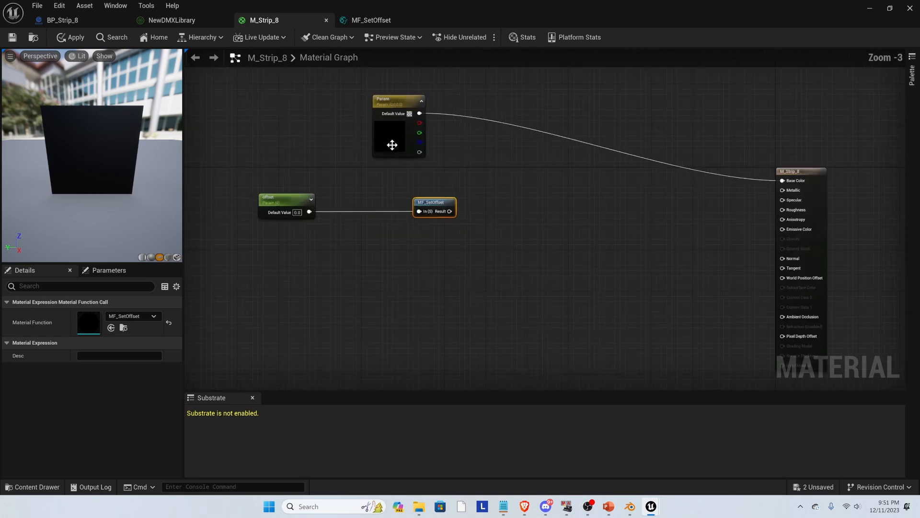
left_click(281, 210)
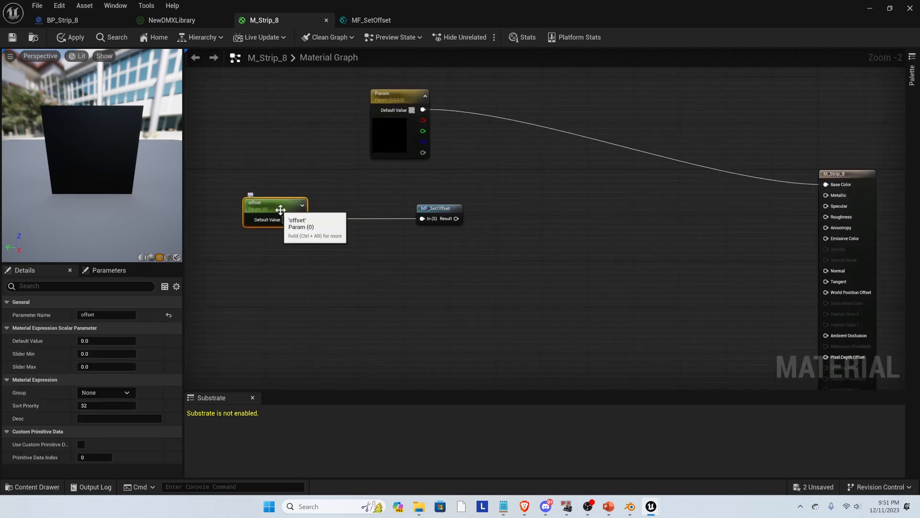
key("Delete")
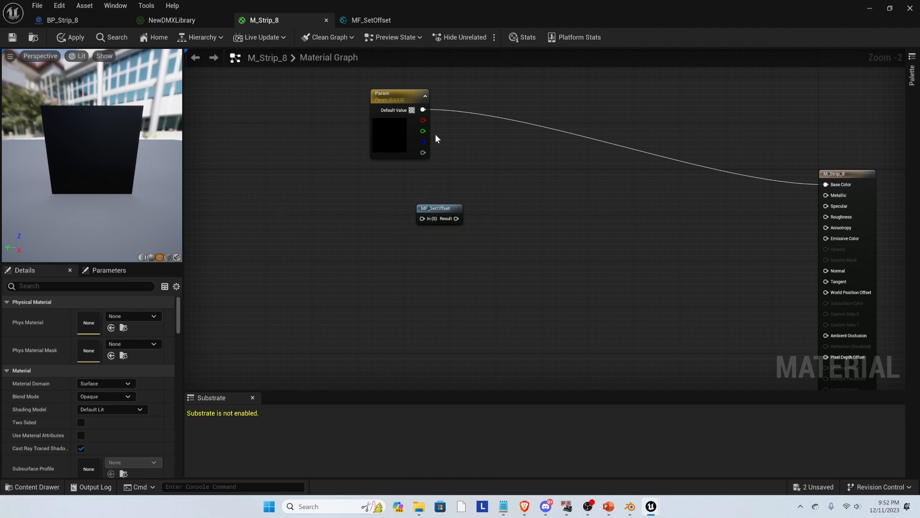
Step: Add a Constant node to M_Strip_8, connect it to the In input of MF_SetOffset and space the two nodes apart
left_click(392, 220)
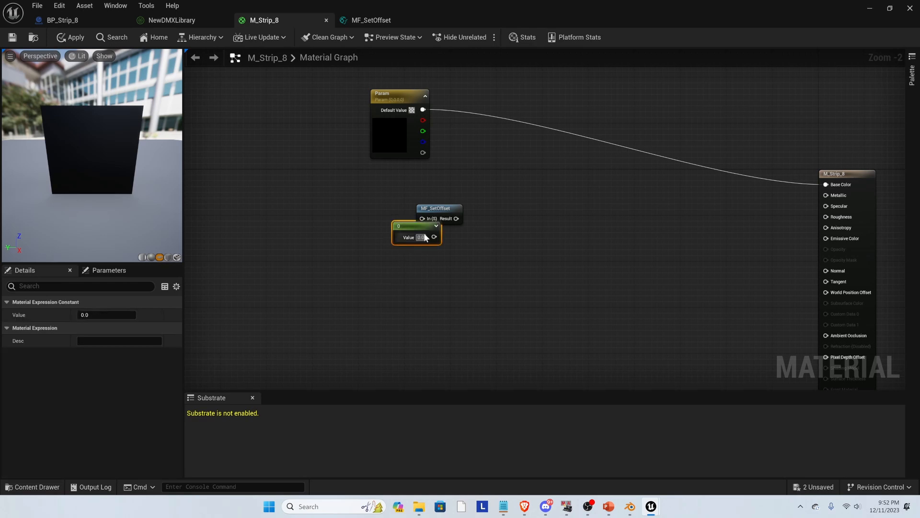
mouse_move(412, 231)
left_mouse_down()
mouse_move(326, 213)
mouse_move(442, 220)
mouse_move(422, 219)
left_mouse_up()
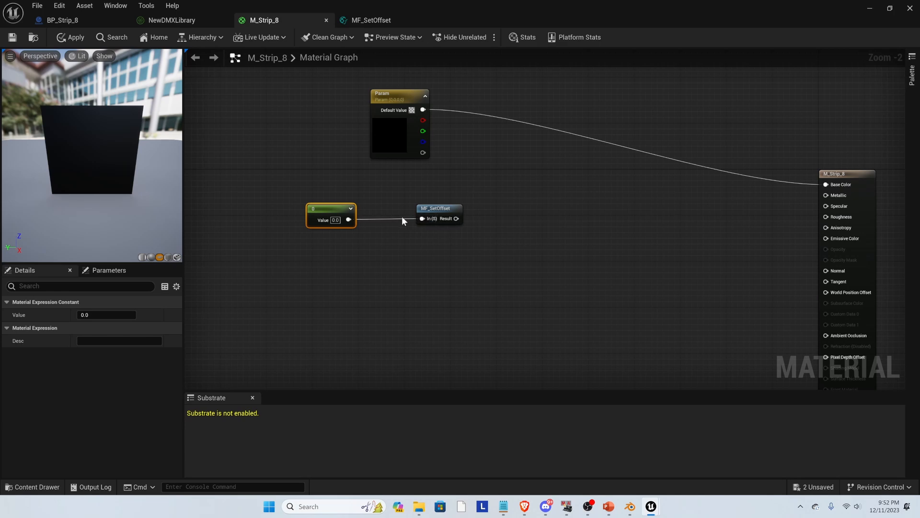
left_click_drag(346, 212, 314, 209)
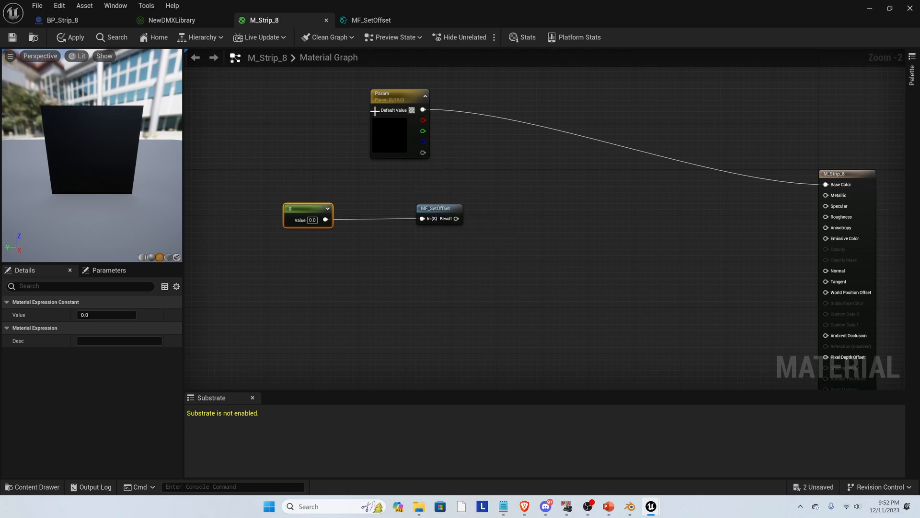
Step: Connect the MF_SetOffset node's Result output to the Emissive Color input of M_Strip_8
left_click_drag(457, 219, 687, 267)
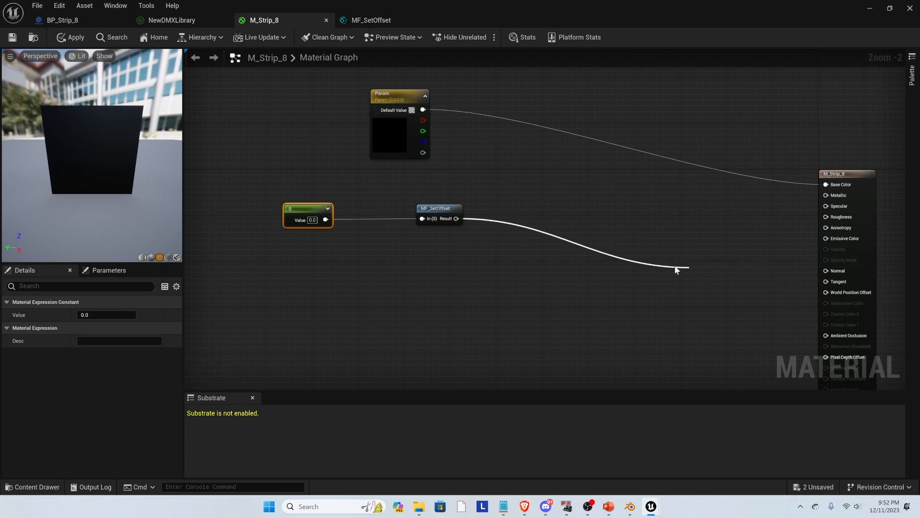
left_click(570, 229)
left_click_drag(456, 219, 836, 240)
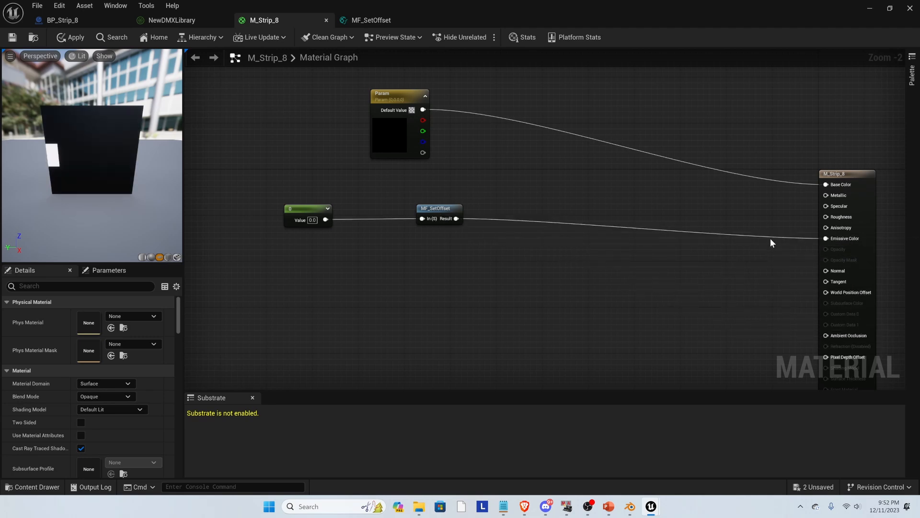
Step: Set the constant feeding MF_SetOffset to -0.2 and place its node just beside the function node
left_click(316, 221)
type("-0.2")
key("Return")
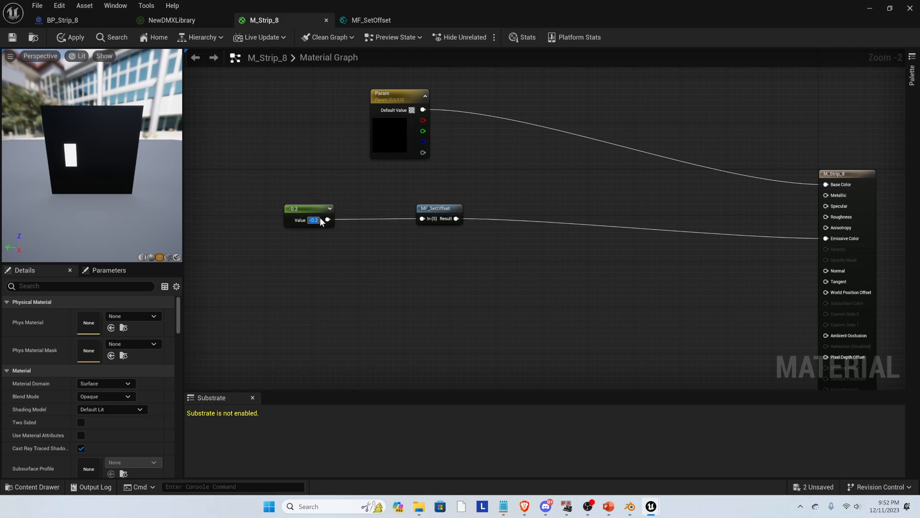
left_click_drag(307, 209, 209, 215)
left_click(307, 203)
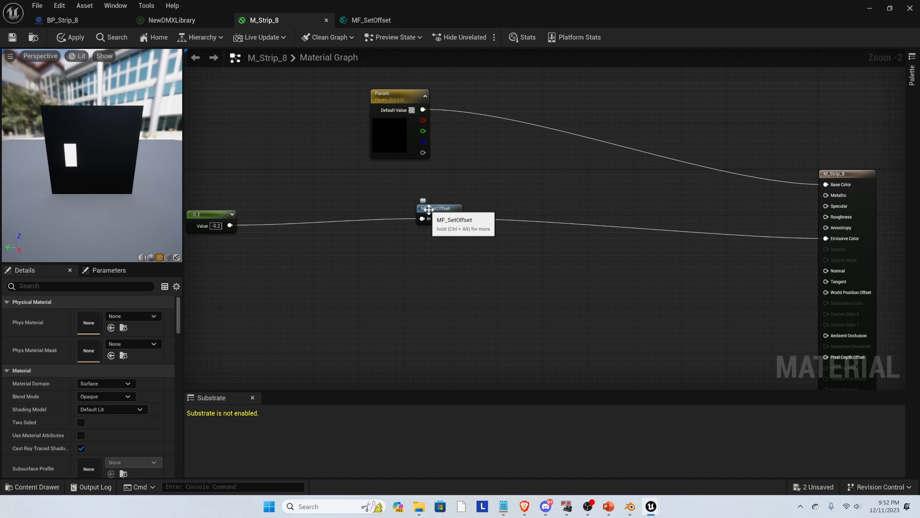
left_click_drag(205, 222, 331, 210)
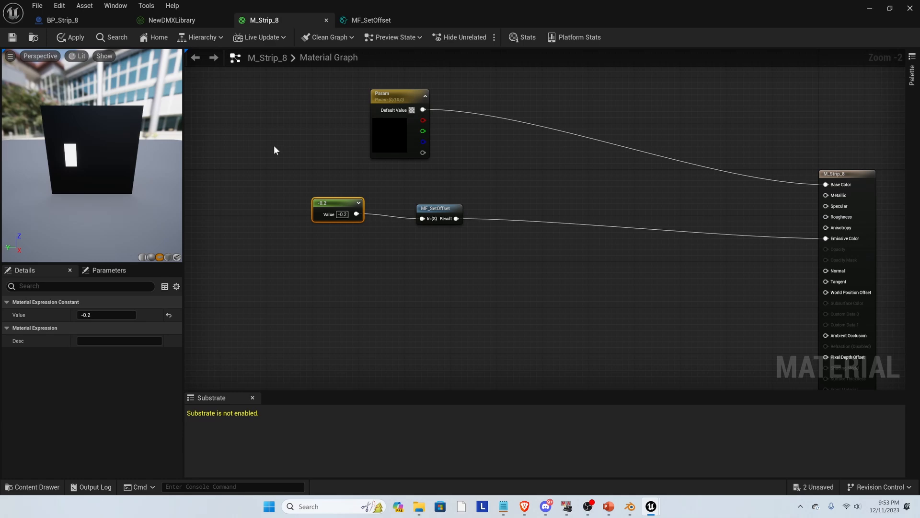
scroll(297, 183, "down", 2)
scroll(318, 203, "up", 2)
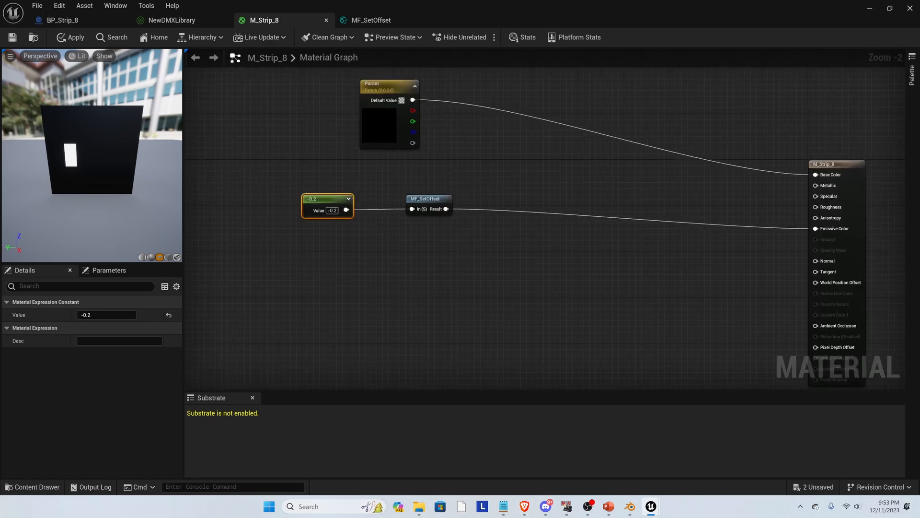
Step: Launch GIMP and open the recently used image Texture.png
left_click(326, 506)
type("gimp")
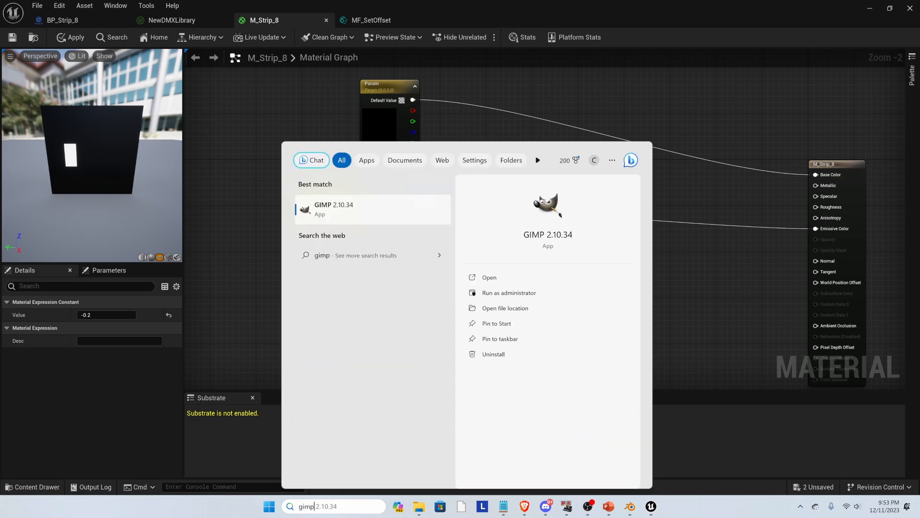
key("Return")
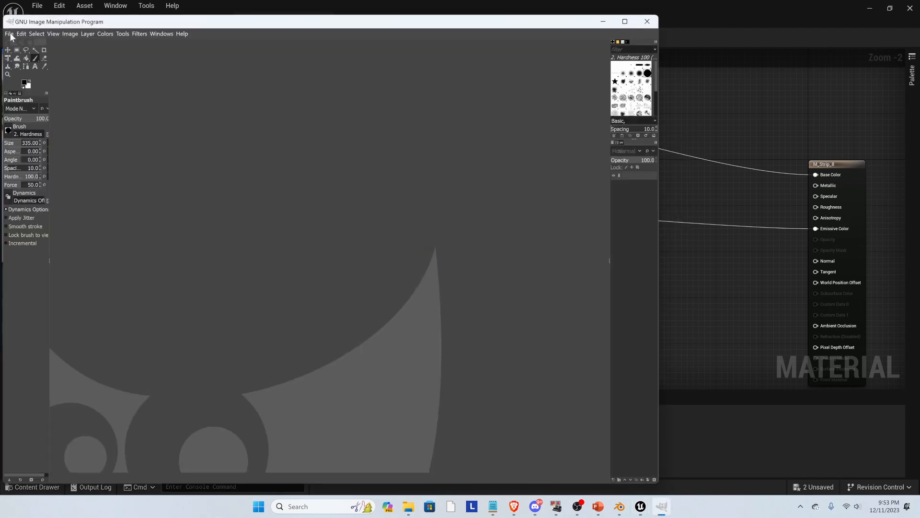
left_click(9, 34)
mouse_move(21, 34)
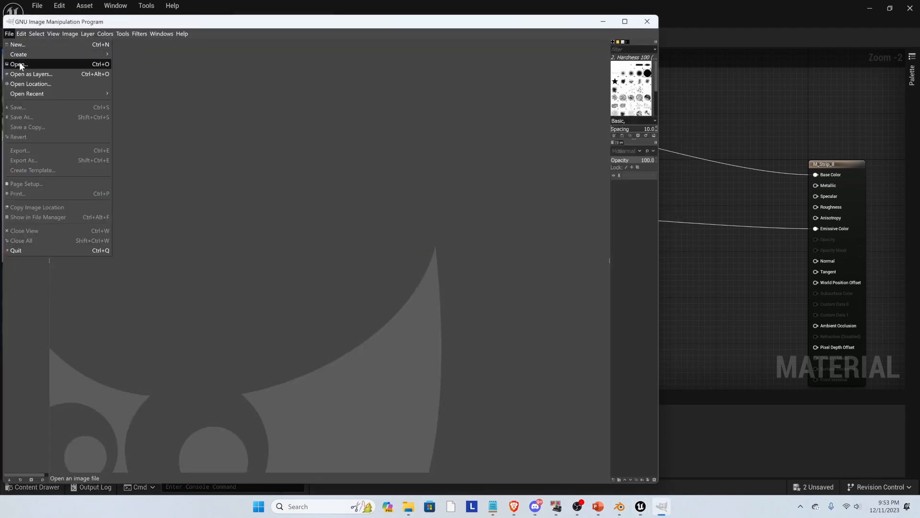
left_click(28, 64)
left_click(300, 117)
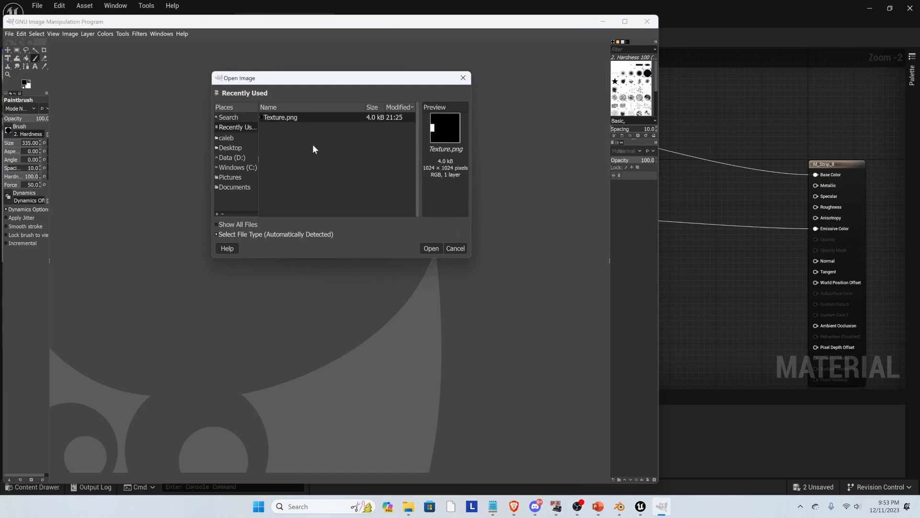
left_click(431, 248)
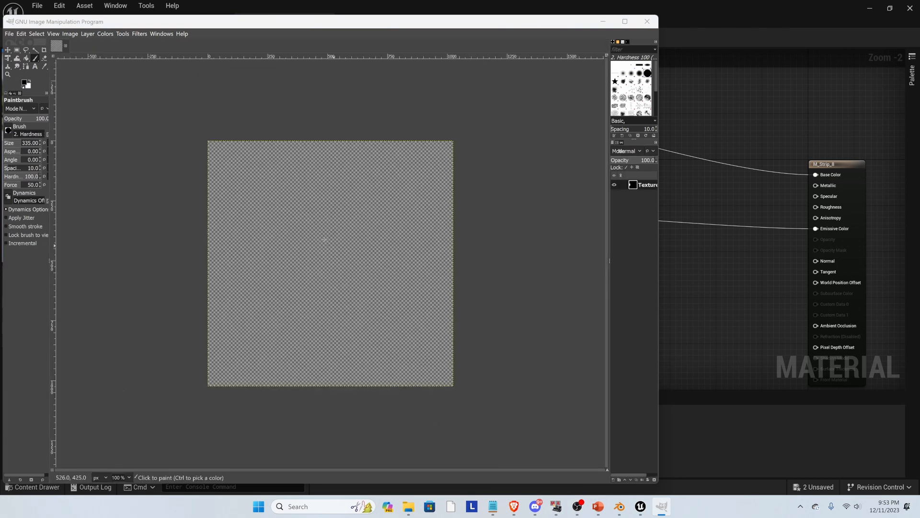
Step: Flip the image horizontally and overwrite Texture.png with the result
left_click(70, 34)
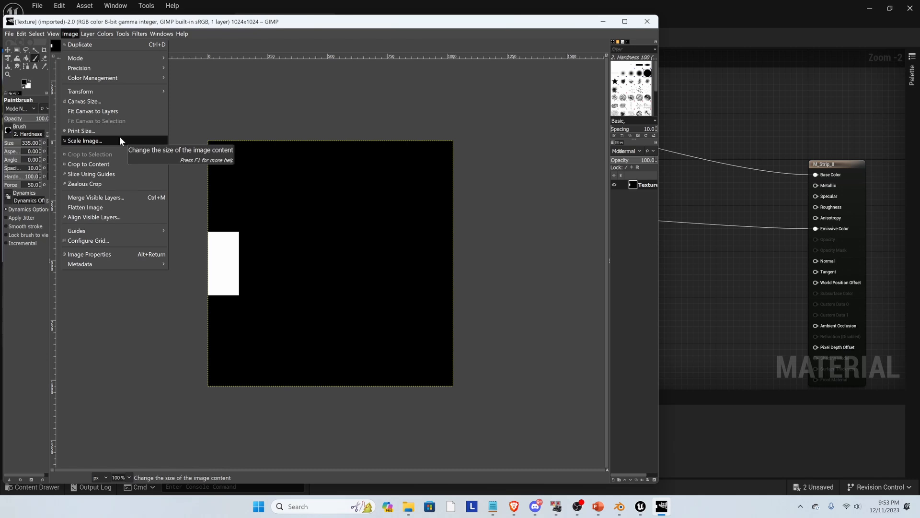
mouse_move(108, 91)
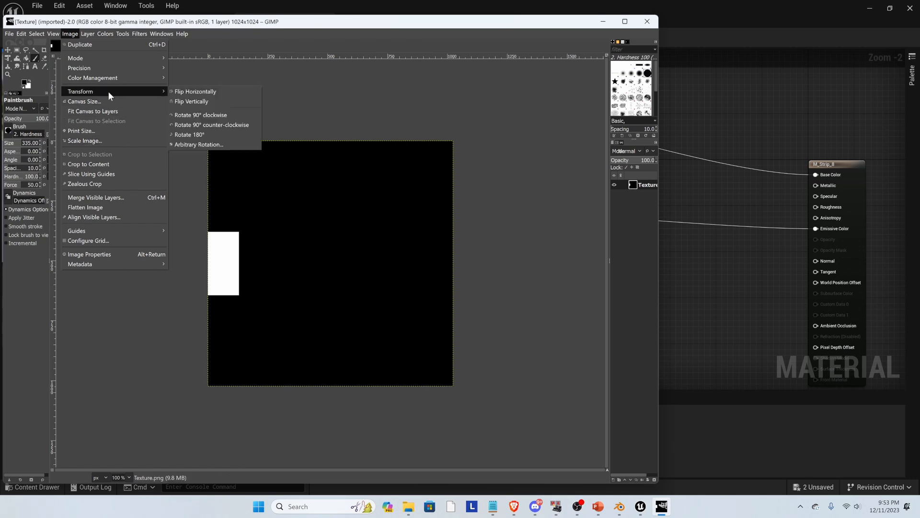
left_click(203, 92)
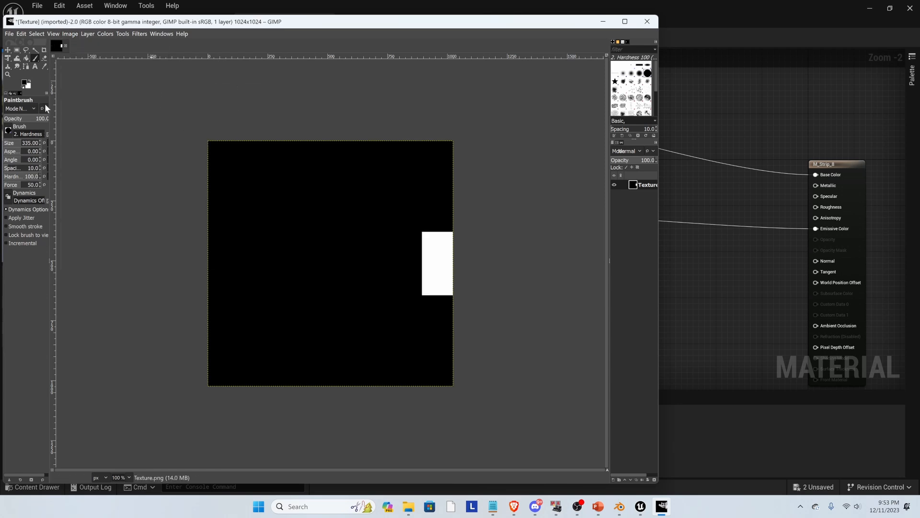
left_click(10, 34)
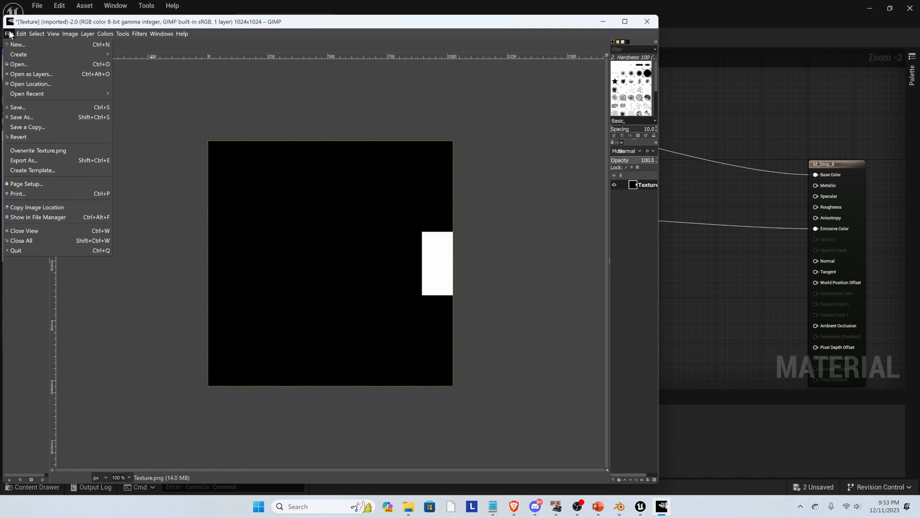
left_click(40, 150)
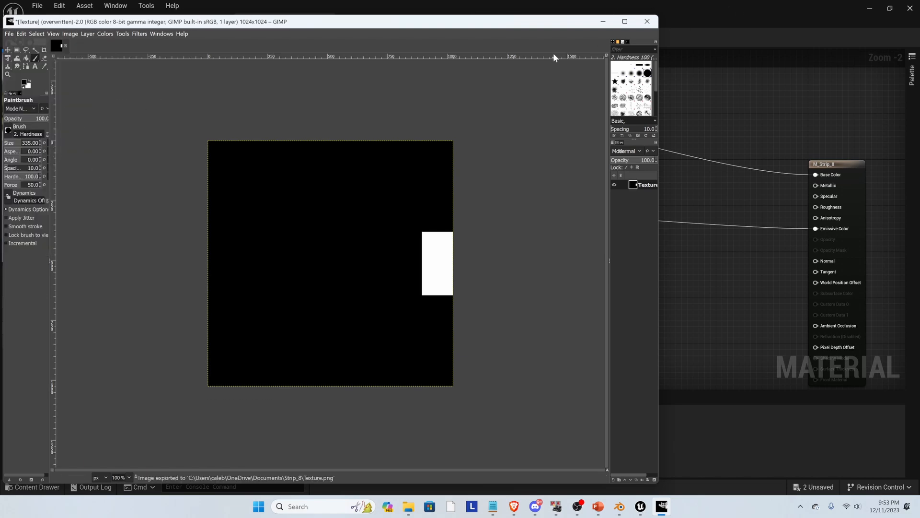
Step: Switch back to Unreal Engine and bring the flipped texture into the Strip_8 folder under the name Strip_8_2
left_click(603, 21)
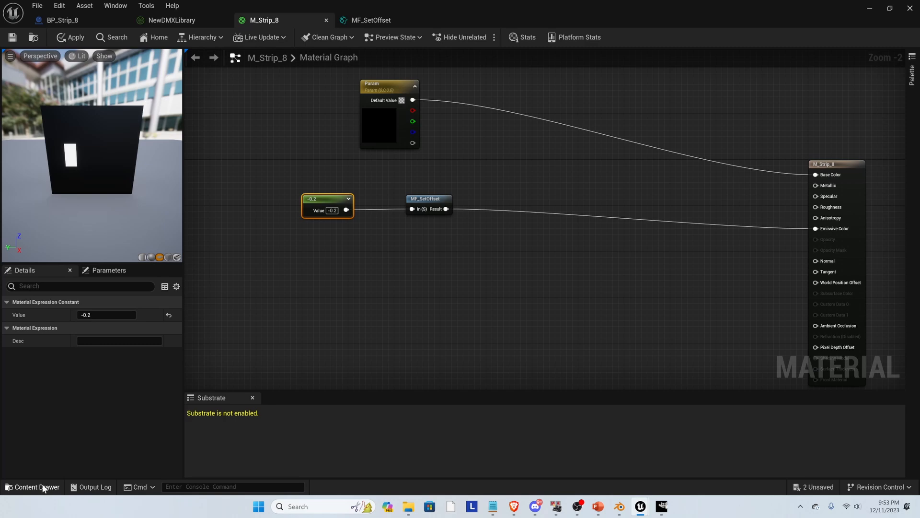
left_click(19, 487)
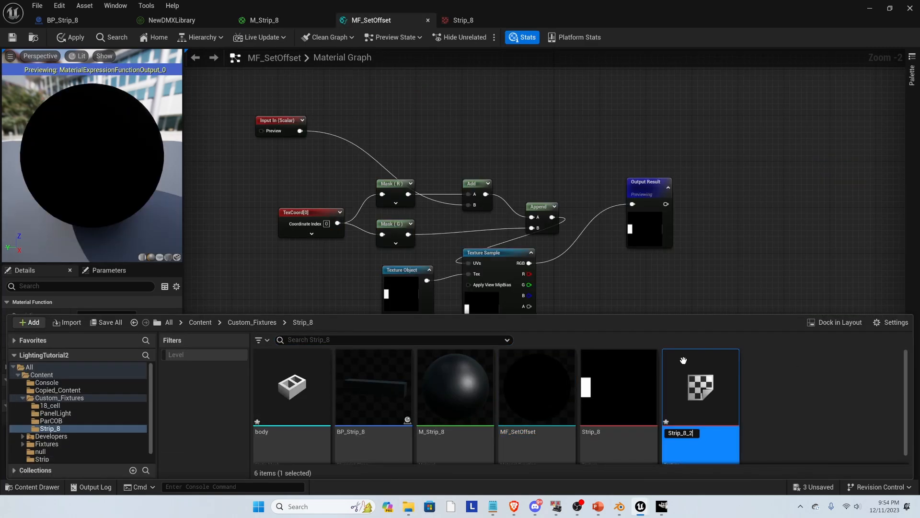
key("Return")
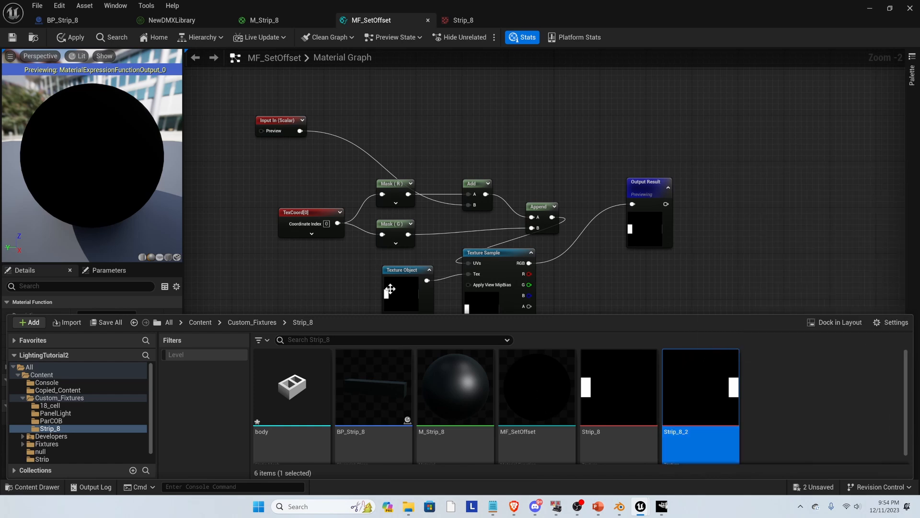
Step: Assign the Strip_8_2 texture to the Texture Object node in MF_SetOffset and save the function
left_click(389, 288)
left_click(134, 314)
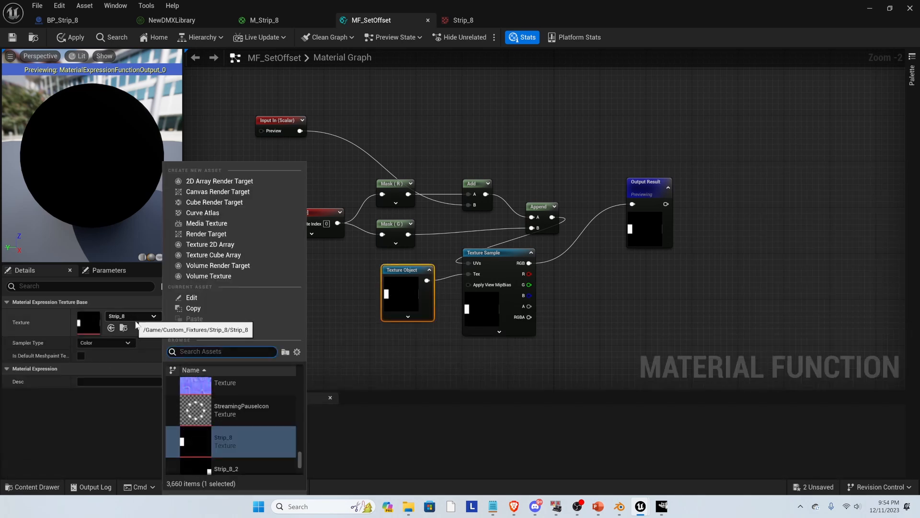
scroll(211, 432, "down", 1)
left_click(206, 437)
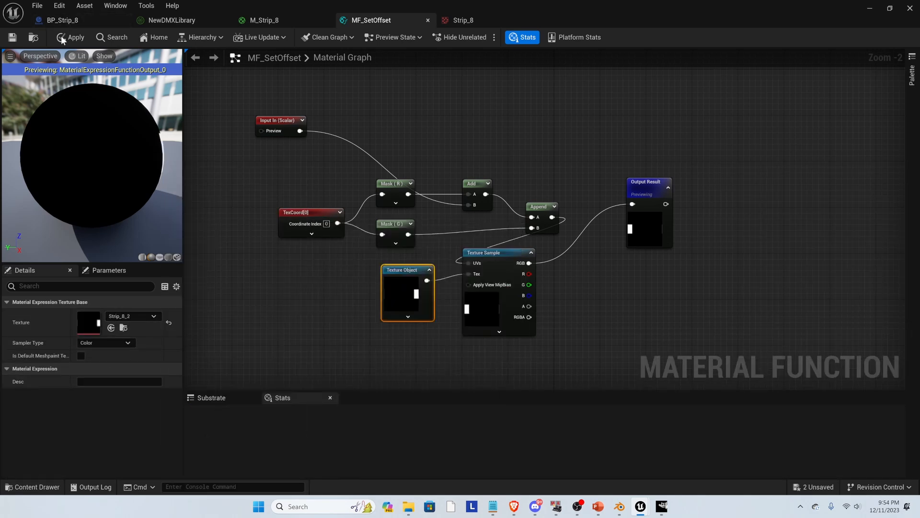
left_click(12, 37)
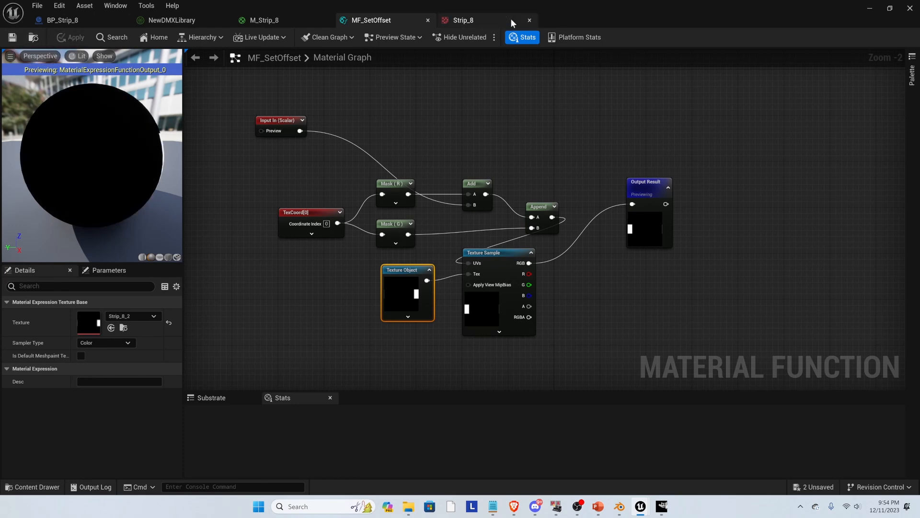
Step: Test the MF_SetOffset constant in M_Strip_8 with the values 2 and 0, and finish with it set to 0.2
left_click(292, 21)
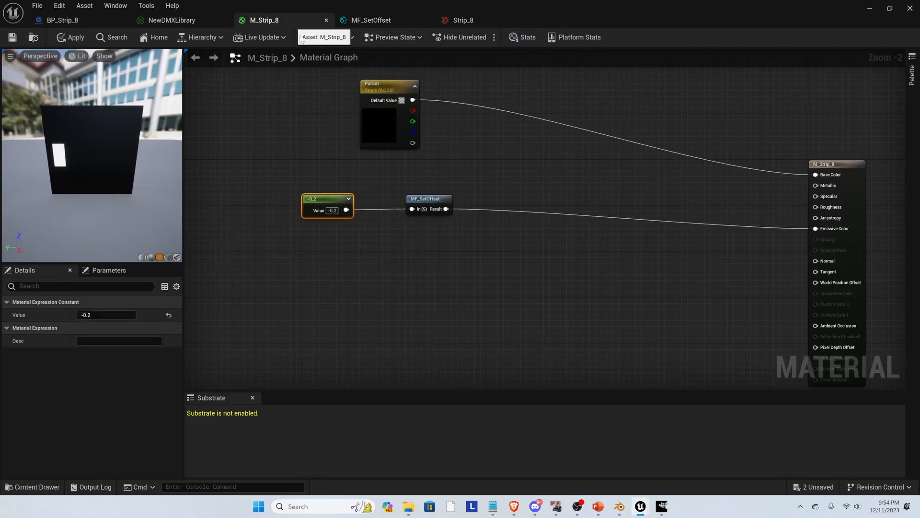
left_click(115, 315)
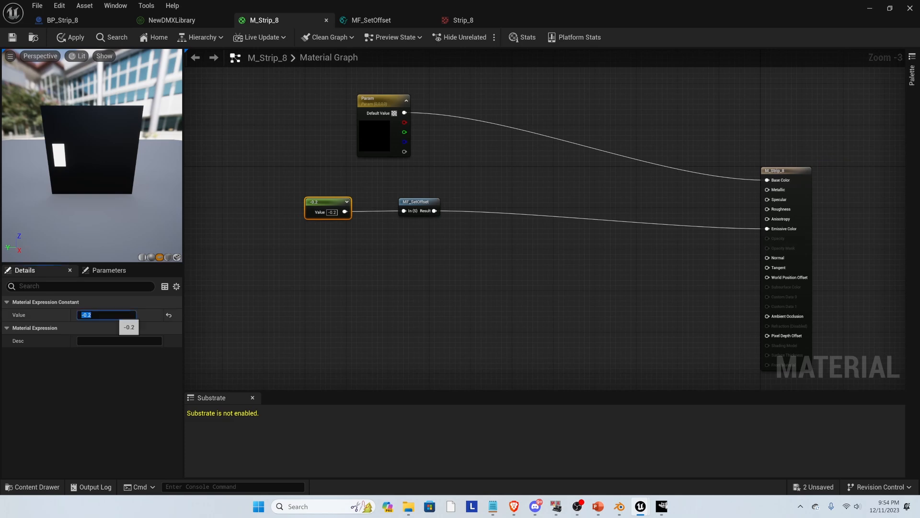
type("2")
key("Return")
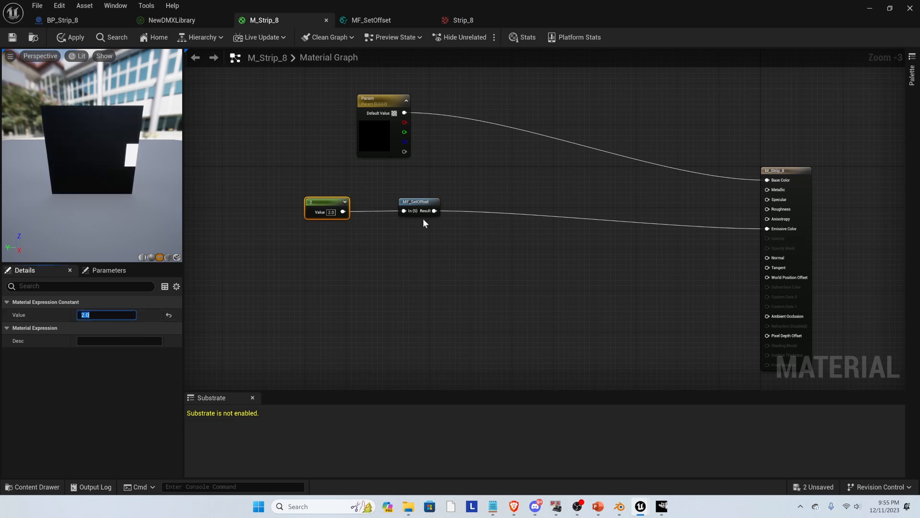
left_click(330, 212)
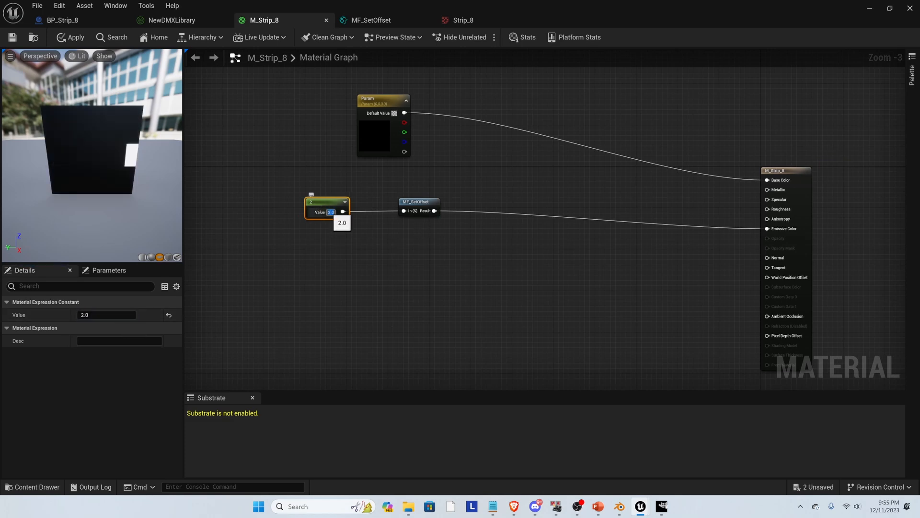
type("0")
key("Return")
type("0.2")
key("Return")
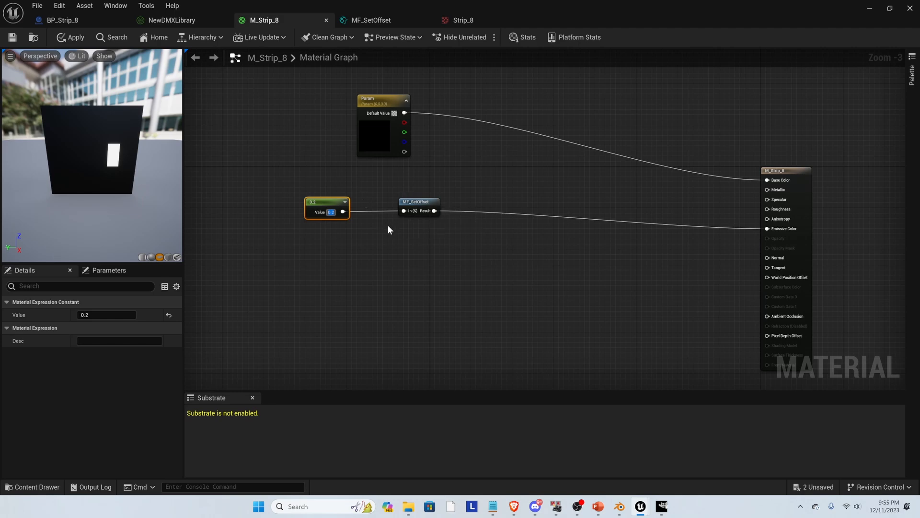
Step: Move the Param node beside the M_Strip_8 output node and convert it from a parameter to a constant
left_click(376, 166)
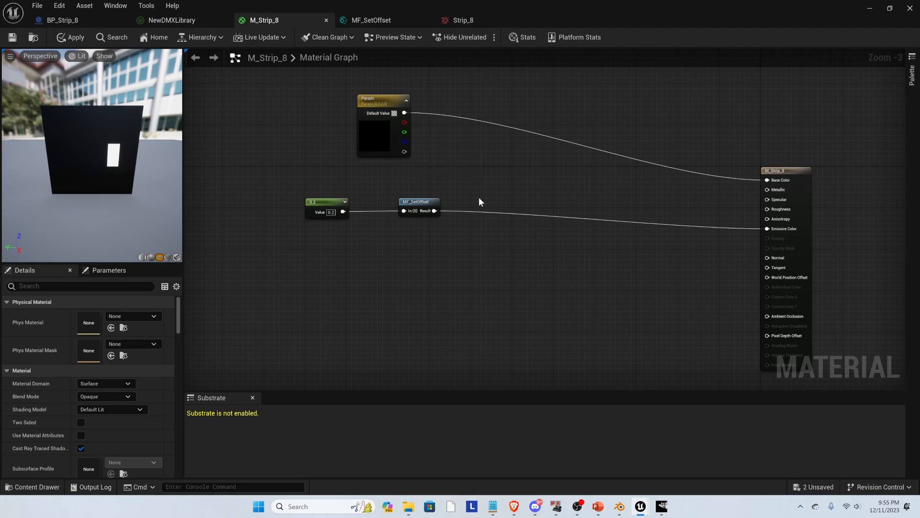
left_click_drag(374, 118, 689, 138)
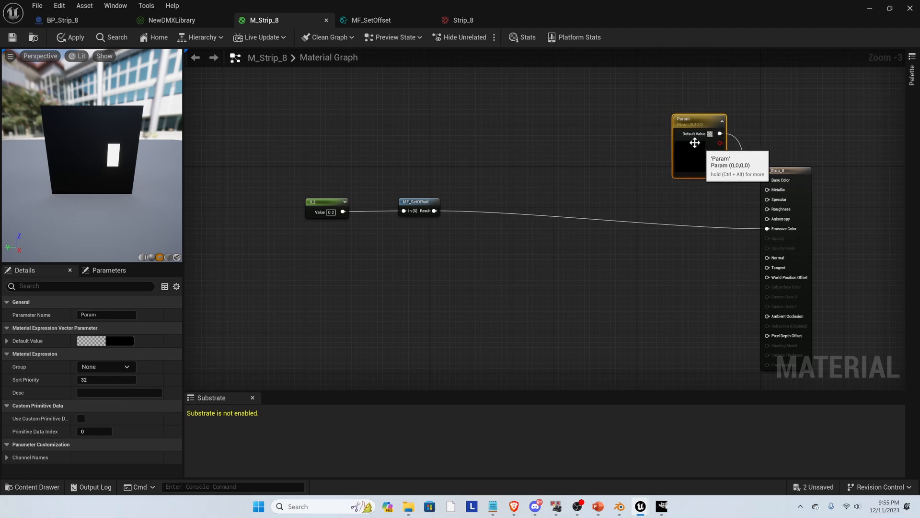
right_click(697, 120)
left_click(717, 138)
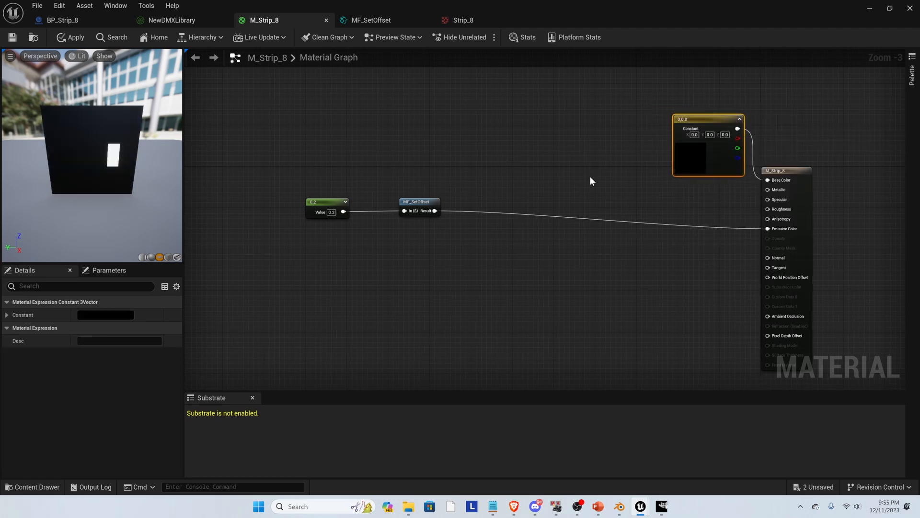
Step: Add a three-component constant vector to the graph, convert it to a parameter named 0, and place it beneath the MF_SetOffset link
left_click(573, 210)
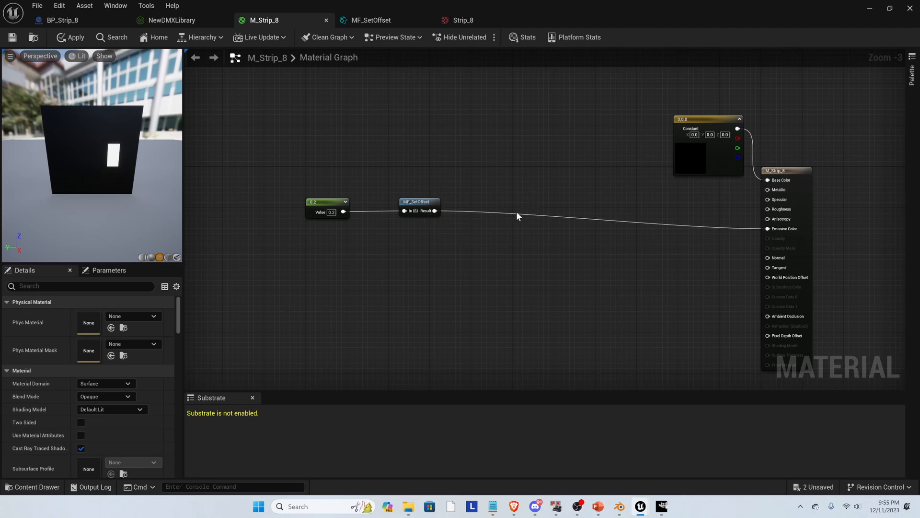
left_click(527, 194)
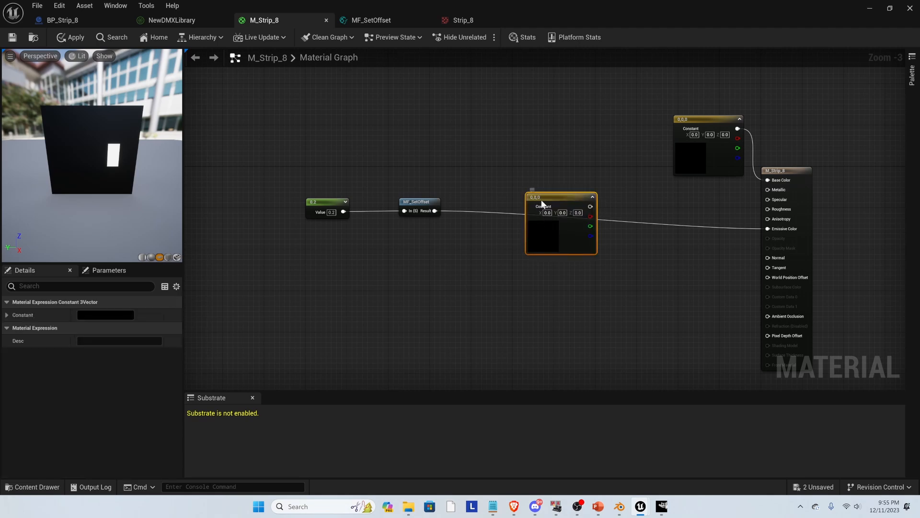
right_click(541, 199)
key("Escape")
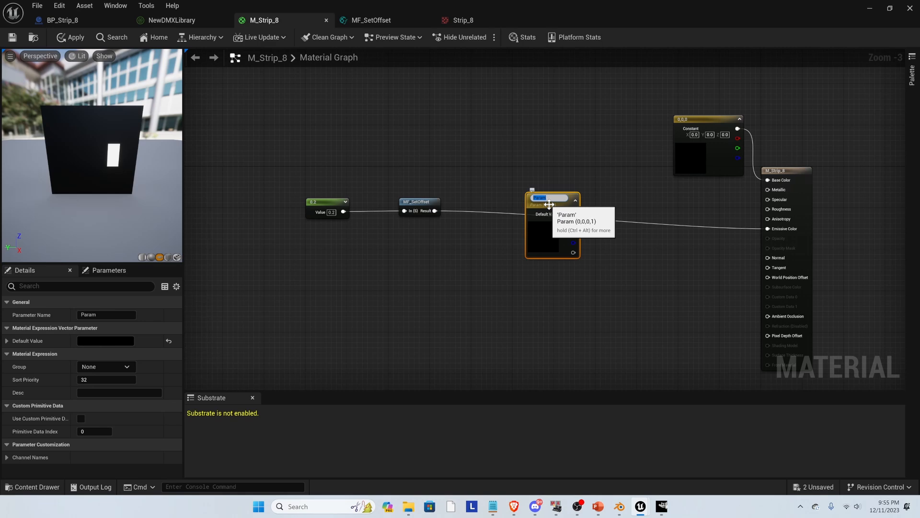
type("0")
key("Return")
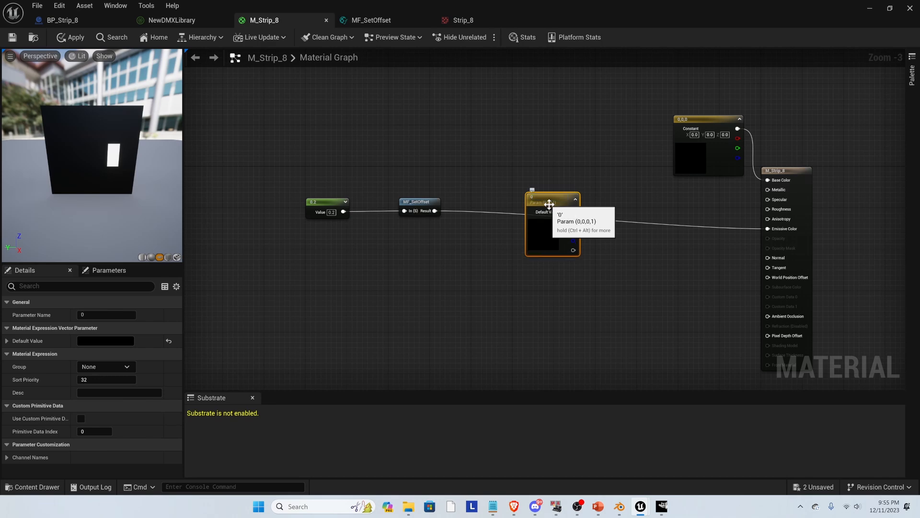
left_click_drag(549, 204, 492, 230)
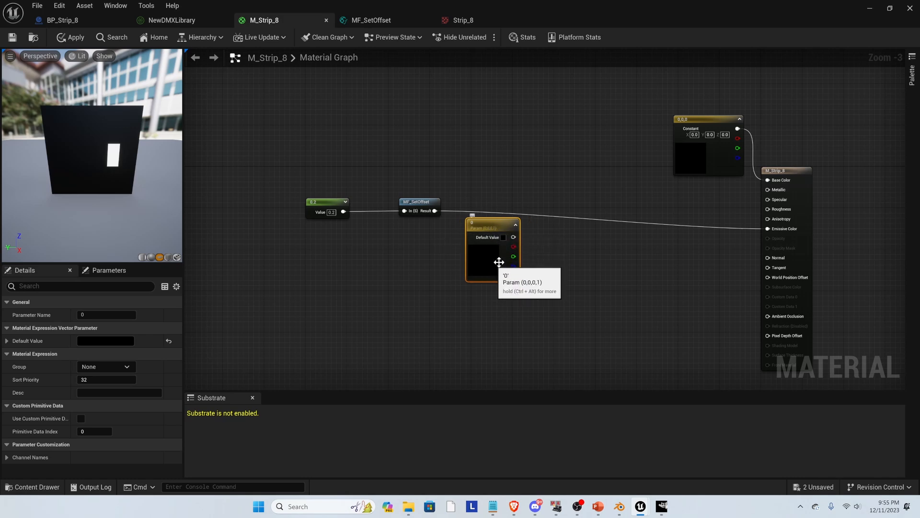
left_click_drag(490, 221, 510, 296)
key("ctrl+d")
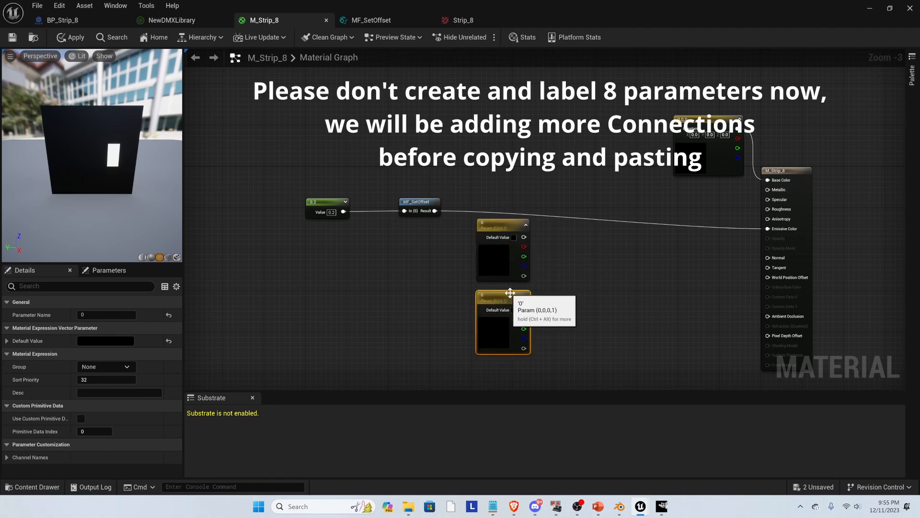
left_click(84, 314)
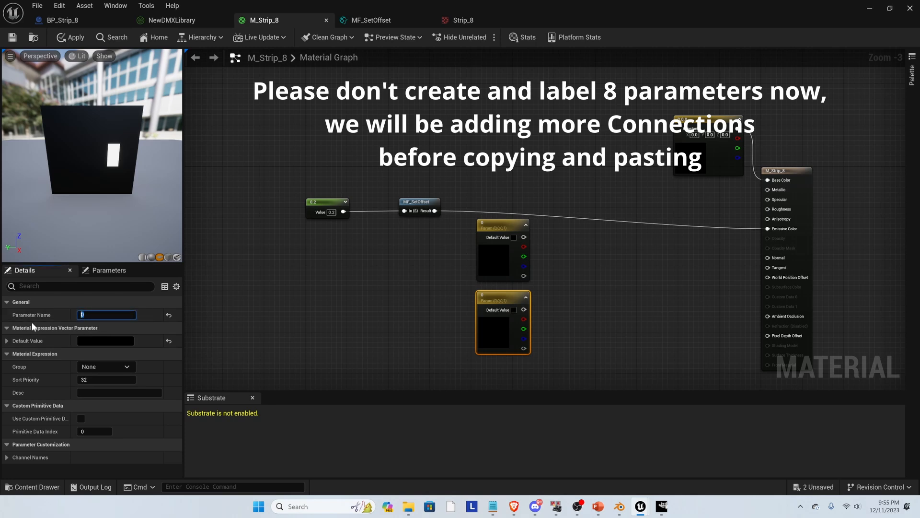
type("1")
left_click(403, 101)
scroll(404, 177, "down", 2)
scroll(408, 175, "up", 2)
left_click_drag(458, 182, 501, 197)
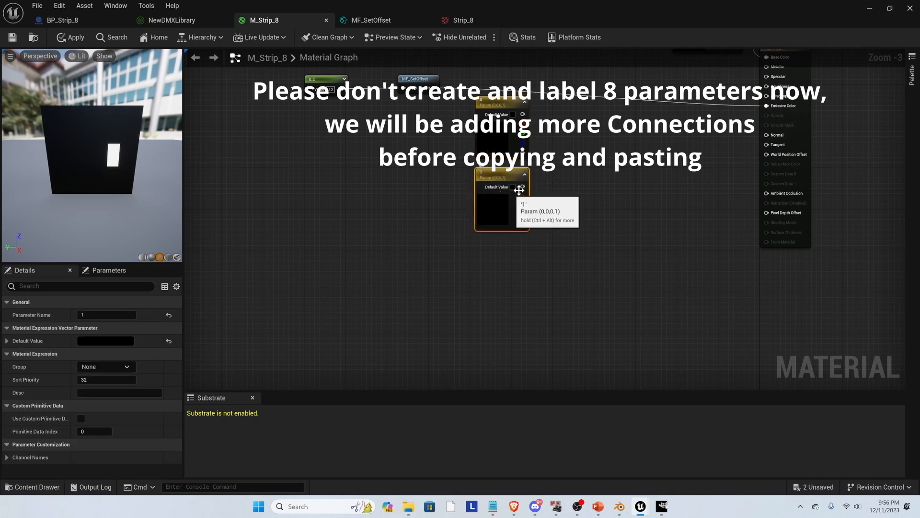
left_click(579, 174)
left_click(492, 220)
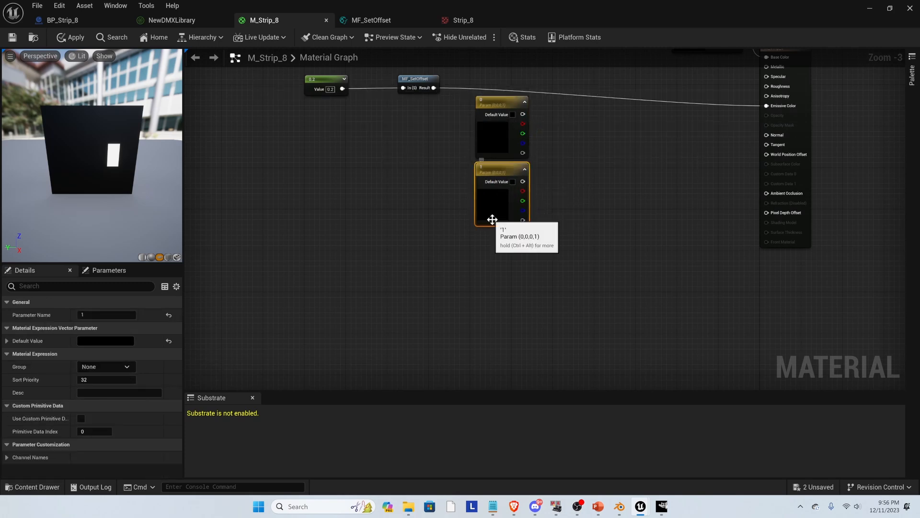
key("Delete")
Step: Multiply the MF_SetOffset result by parameter 0 with a new Multiply node, and remove the direct MF_SetOffset link to Emissive Color
scroll(490, 138, "down", 1)
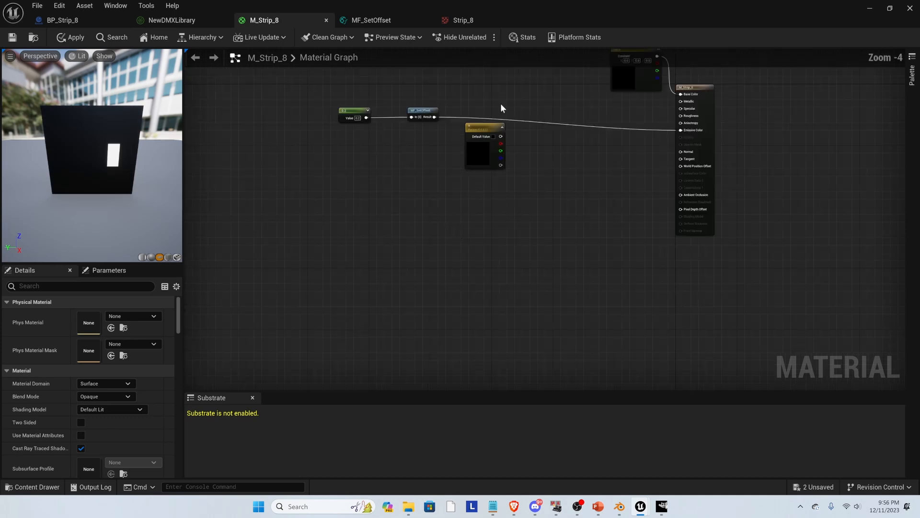
scroll(470, 135, "up", 1)
left_click_drag(457, 137, 372, 166)
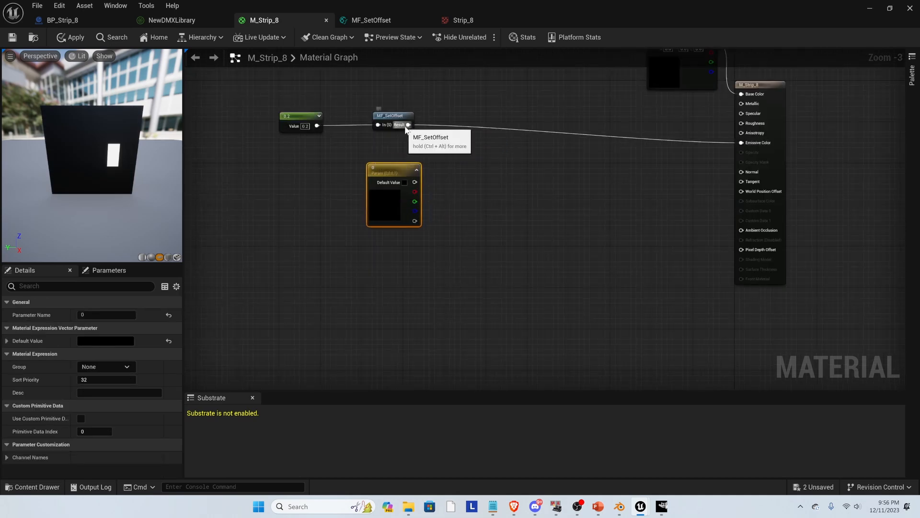
left_click_drag(408, 126, 484, 160)
type("multiply")
key("Return")
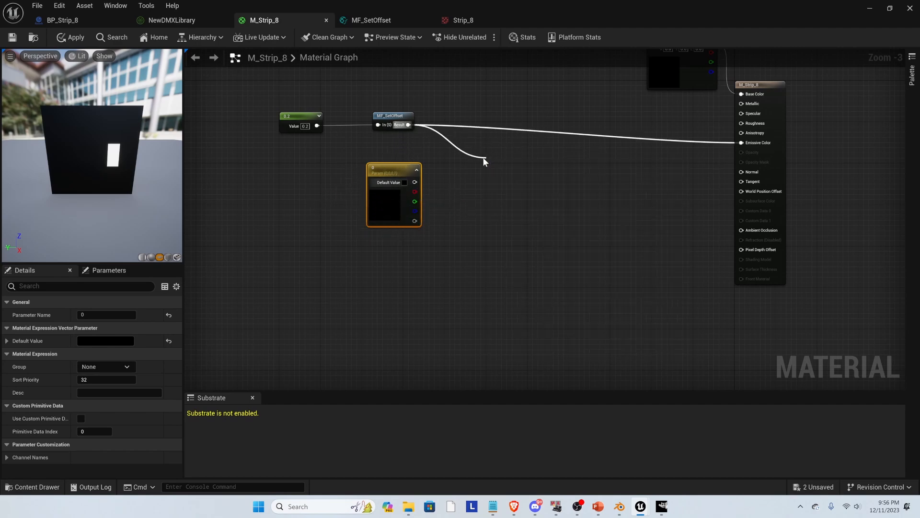
left_click_drag(419, 183, 462, 146)
left_click(490, 145)
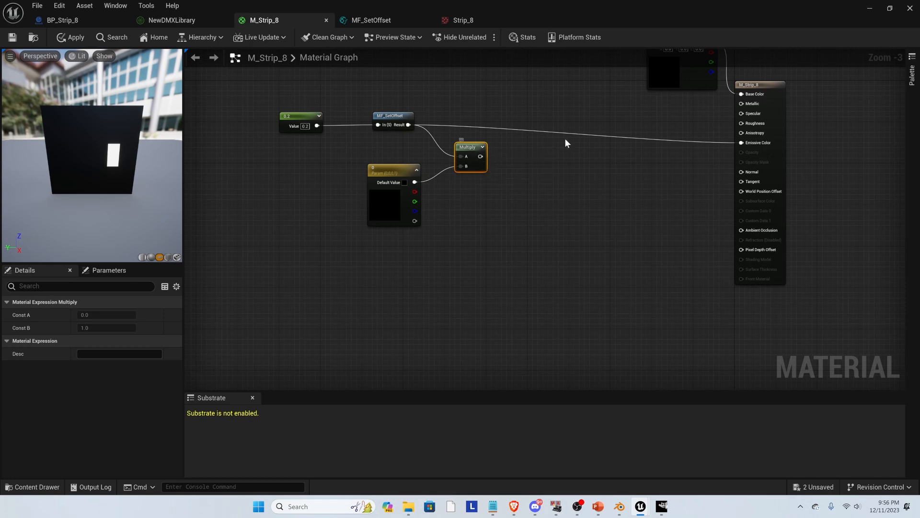
double_click(619, 137)
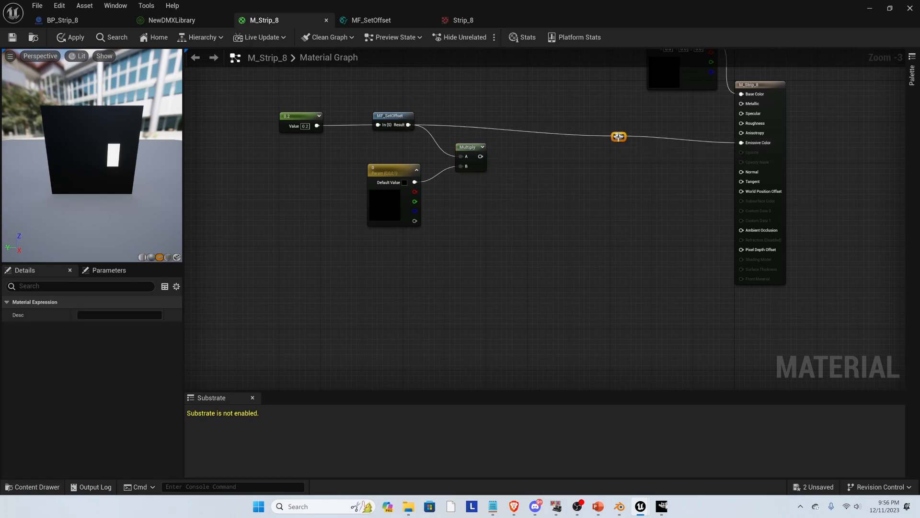
key("Delete")
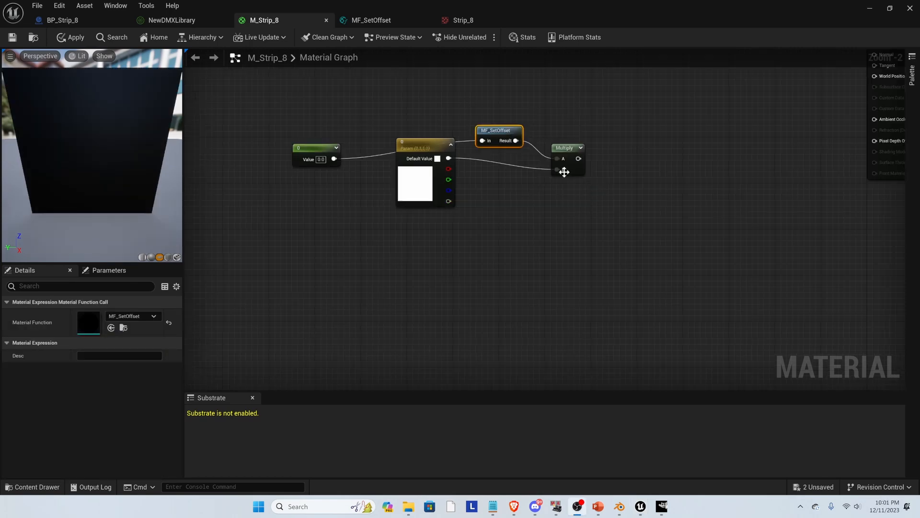
Step: Space out parameter 0 and the scalar constant node, and connect the Multiply output to Emissive Color
left_click_drag(424, 145, 430, 162)
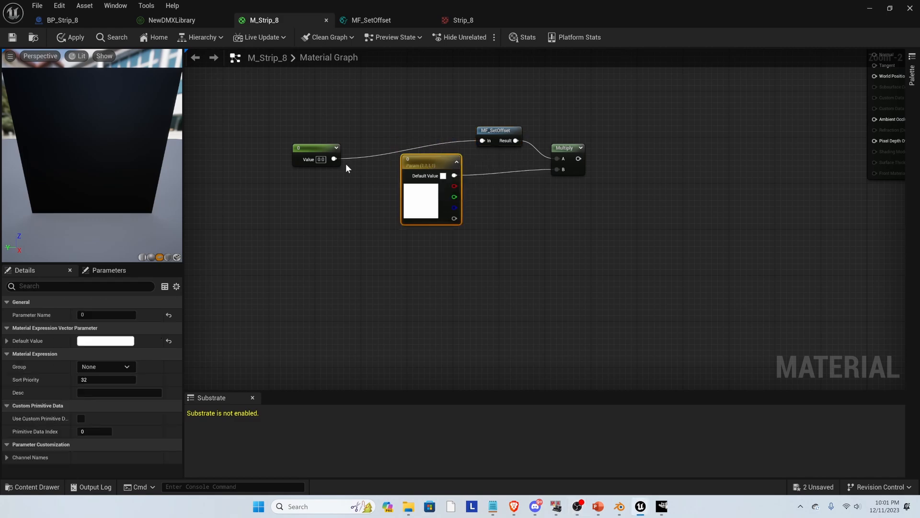
scroll(528, 177, "down", 1)
scroll(369, 165, "up", 3)
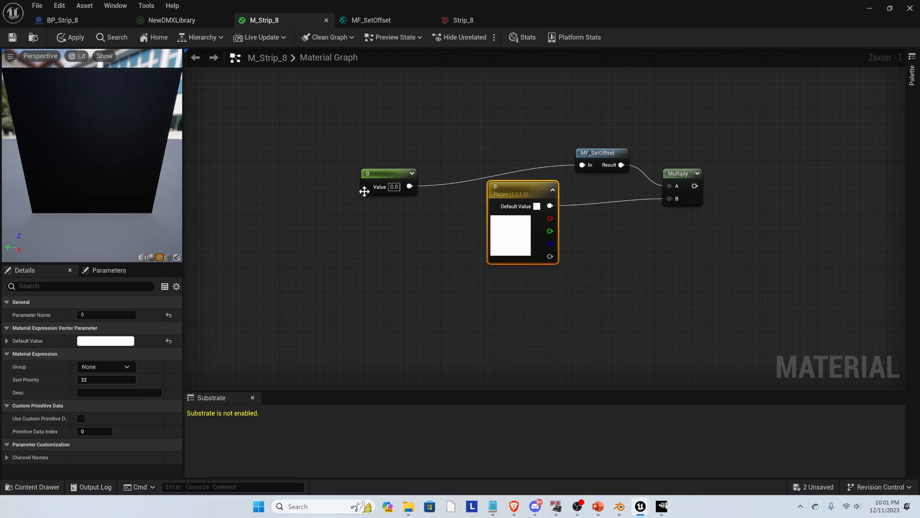
left_click_drag(395, 173, 373, 173)
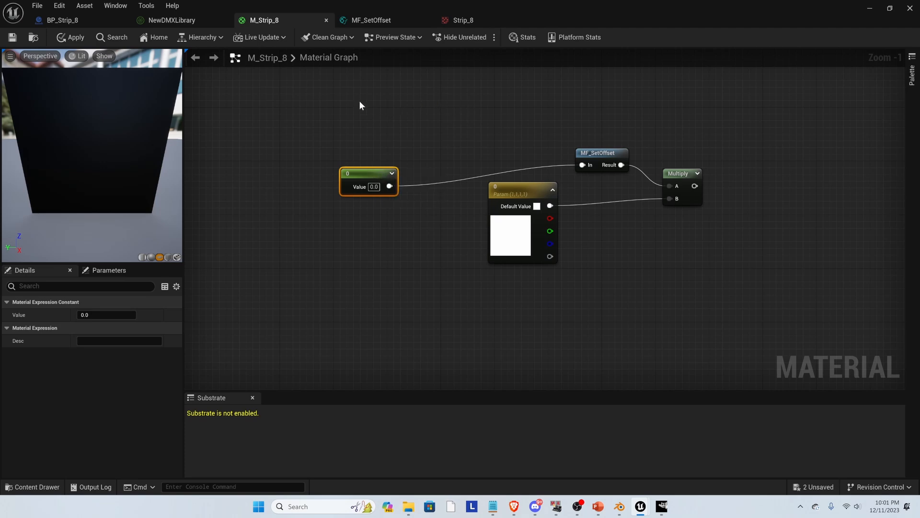
scroll(373, 116, "down", 5)
scroll(455, 153, "up", 3)
left_click_drag(492, 269, 758, 144)
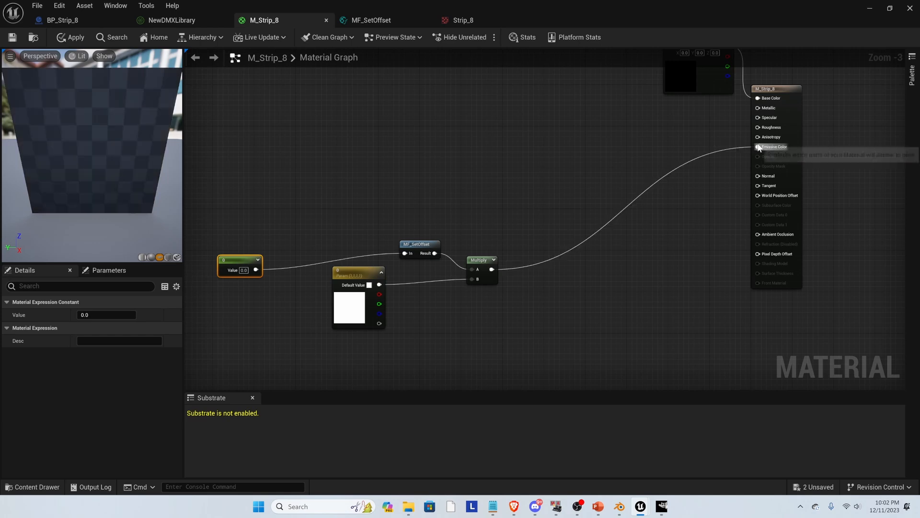
Step: Open the Windows Calculator, compute 1 ÷ 8, and minimize it to return to the material graph
scroll(418, 266, "down", 2)
scroll(333, 263, "up", 4)
left_click_drag(331, 252, 378, 238)
left_click(297, 506)
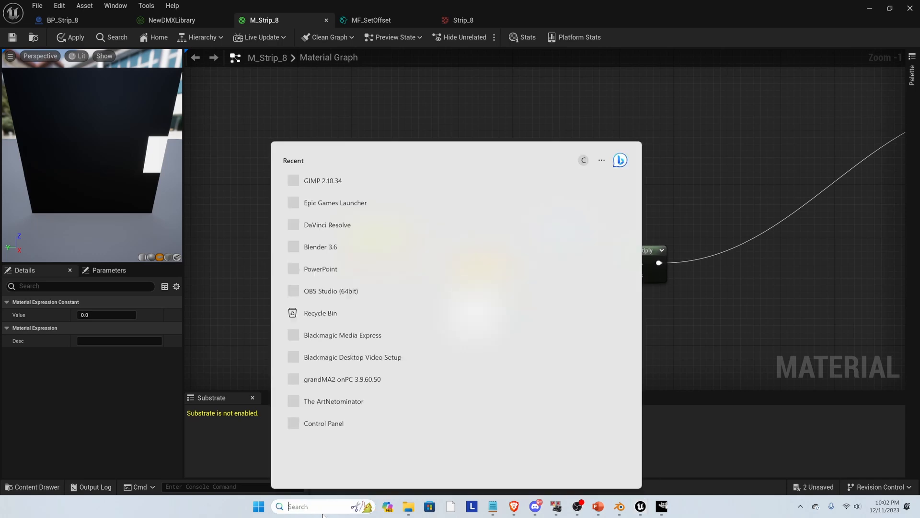
type("cal")
key("Return")
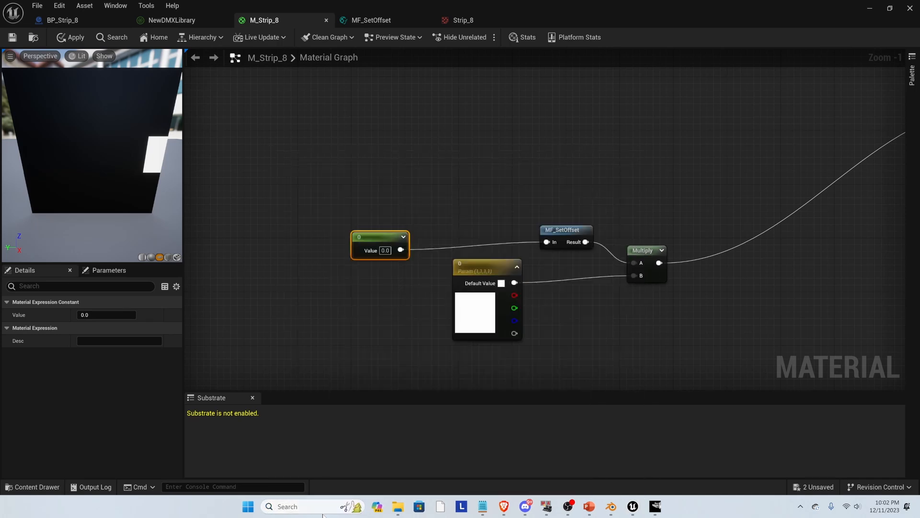
key("Return")
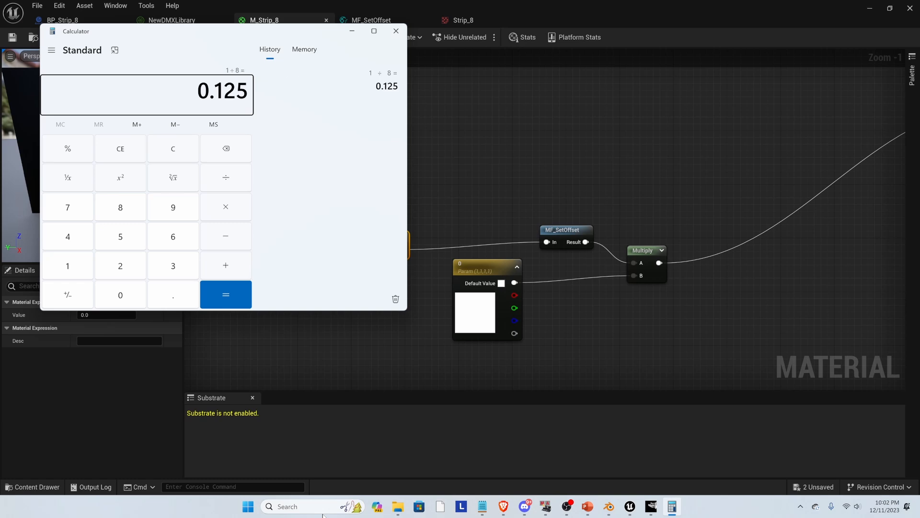
left_click(352, 31)
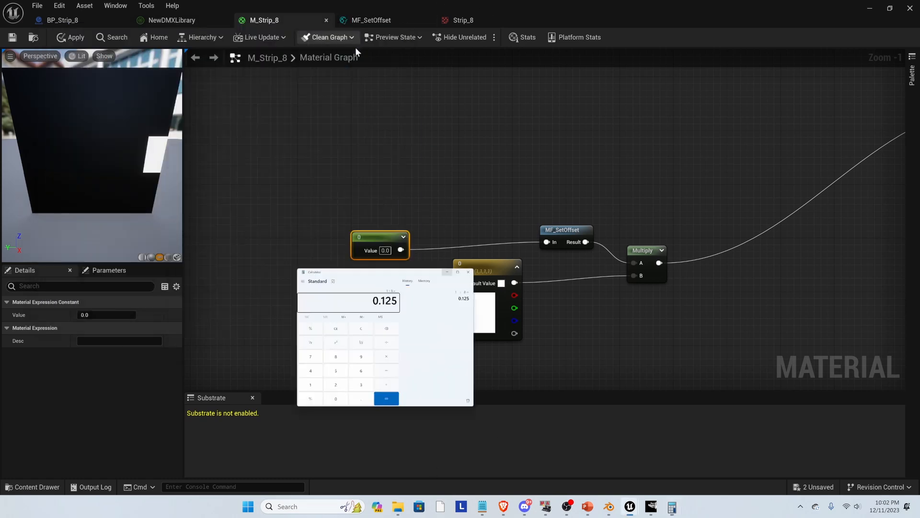
Step: Set the constant feeding MF_SetOffset to 0.125
left_click(386, 250)
type("0.125")
key("Return")
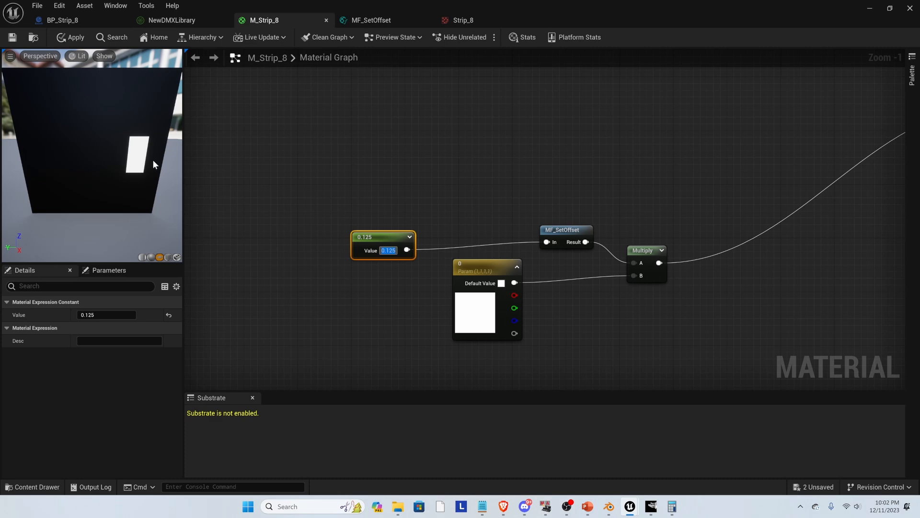
left_click(388, 227)
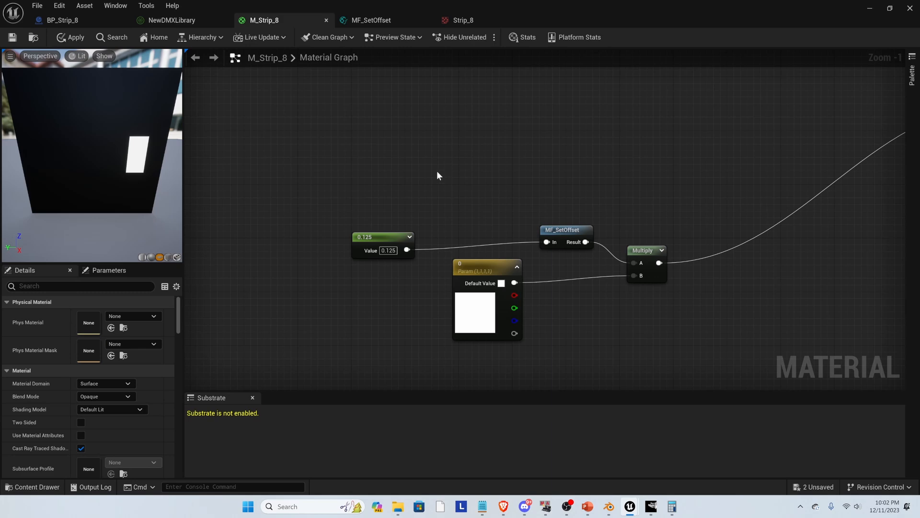
Step: Move the constant node farther from MF_SetOffset and set its value to 0.125*2
left_click_drag(385, 242, 318, 229)
left_click(118, 317)
left_click(118, 316)
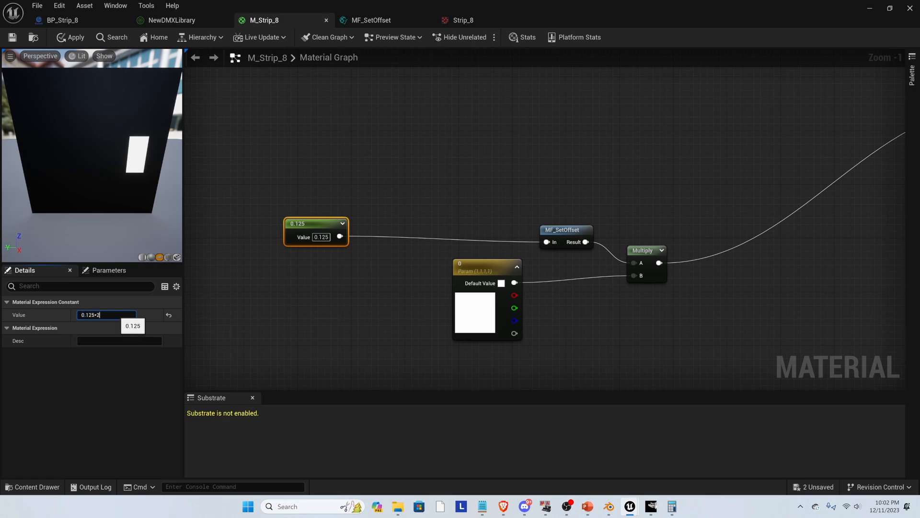
type("*2")
key("Return")
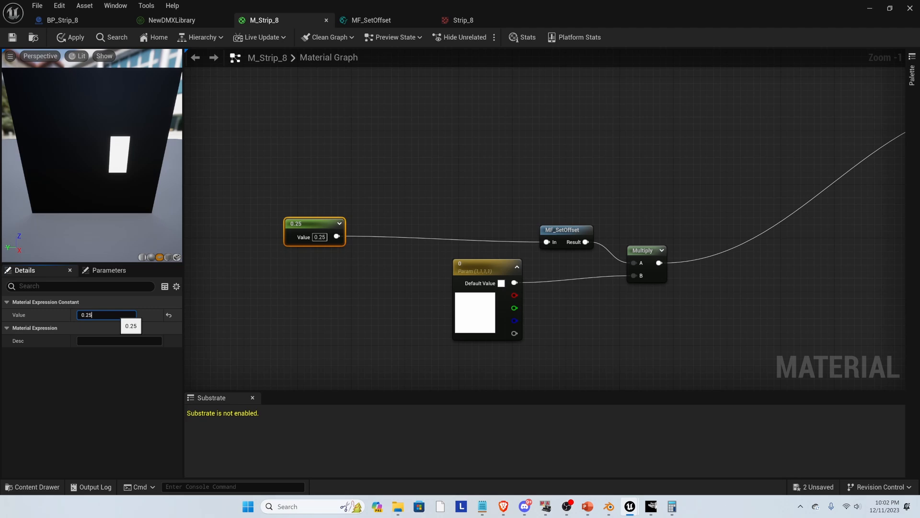
Step: Reposition the constant node level with MF_SetOffset and set its value to 0
mouse_move(328, 229)
left_mouse_down()
mouse_move(285, 217)
mouse_move(341, 238)
left_mouse_up()
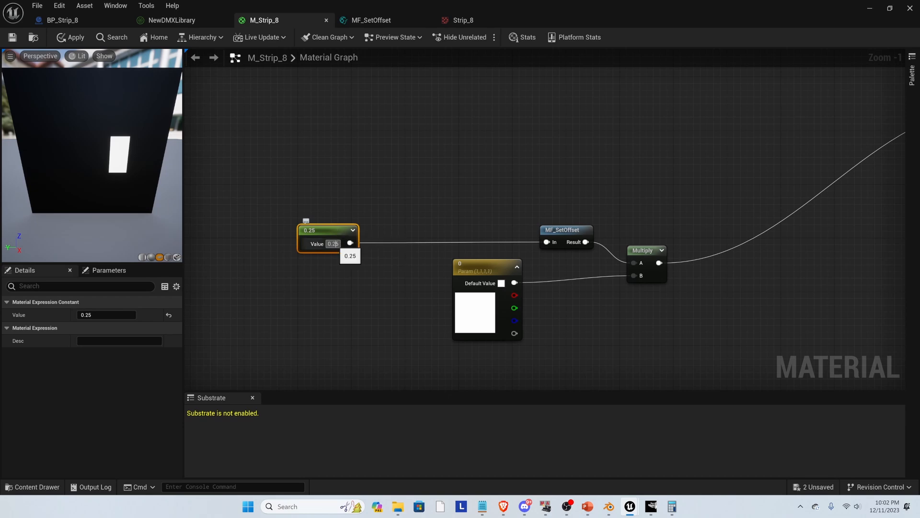
left_click(333, 243)
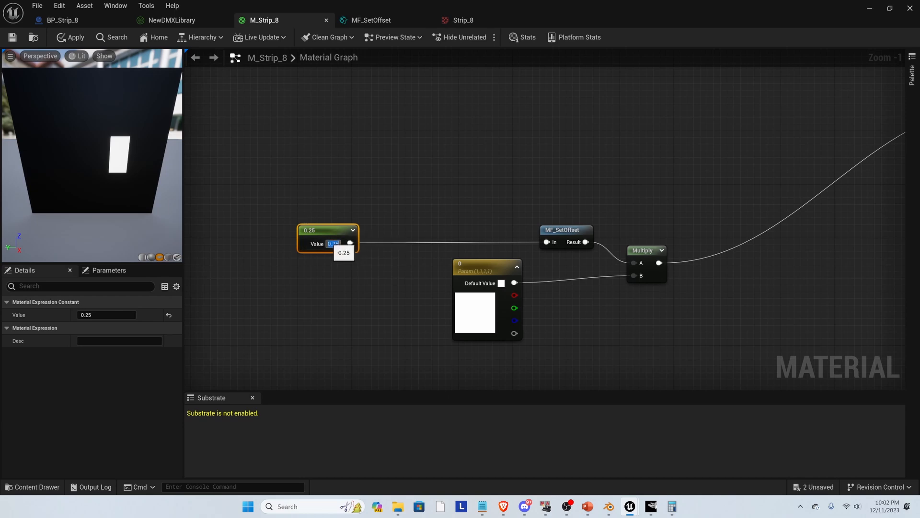
type("0")
key("Return")
Step: Add a Multiply node with the constant as its A input, and arrange the two nodes ahead of parameter 0
left_click_drag(347, 243, 387, 276)
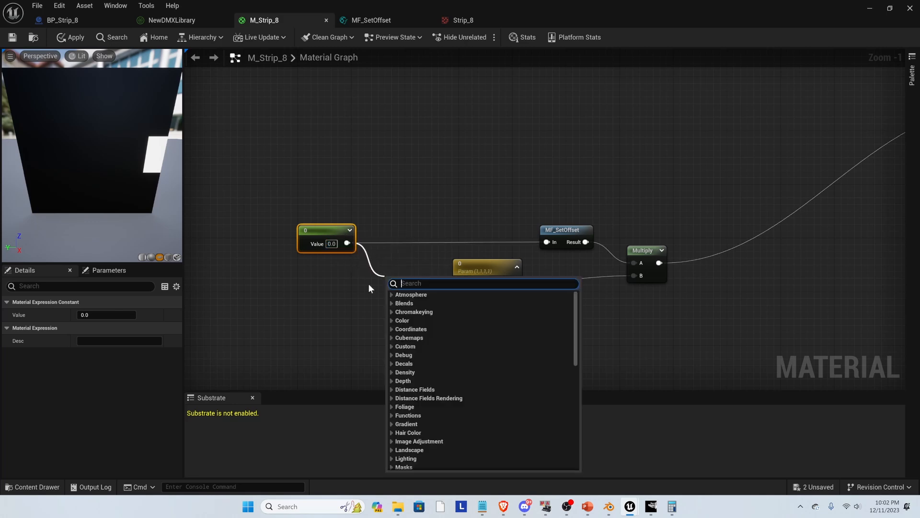
type("multiply")
key("Return")
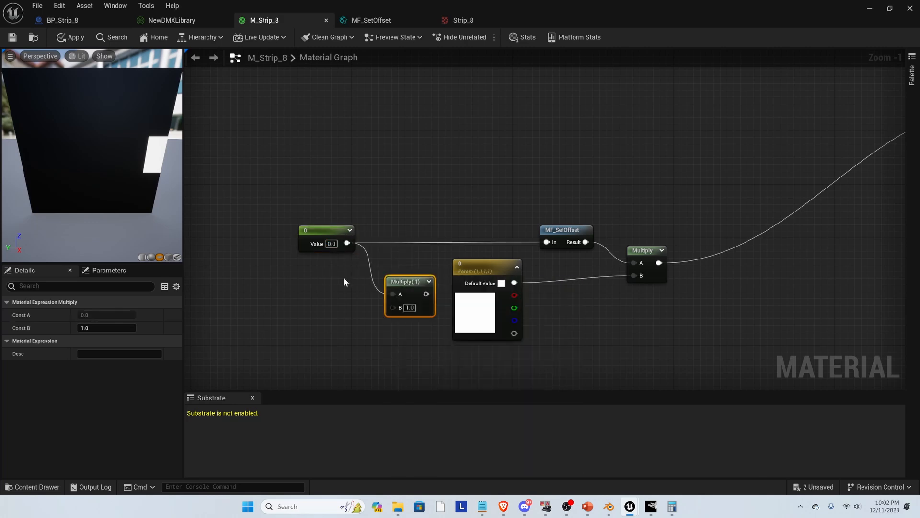
left_click_drag(412, 282, 386, 270)
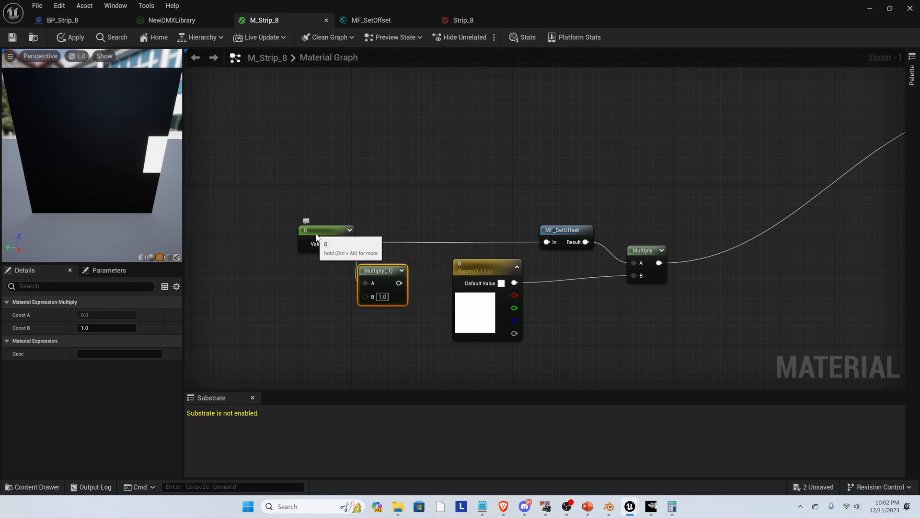
left_click_drag(318, 238, 284, 232)
left_click_drag(379, 287, 365, 286)
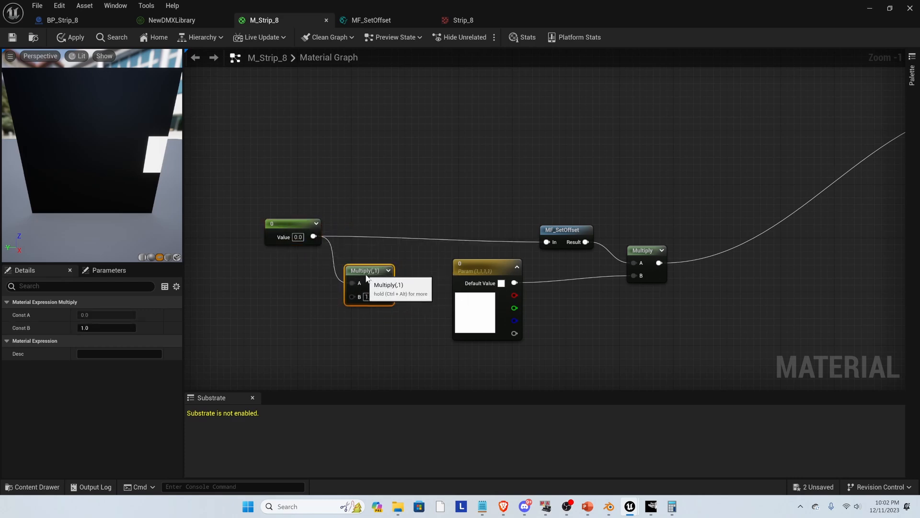
Step: Promote the B input of the new Multiply node to a scalar parameter and place it ahead of that node
scroll(387, 297, "down", 2)
scroll(356, 299, "up", 2)
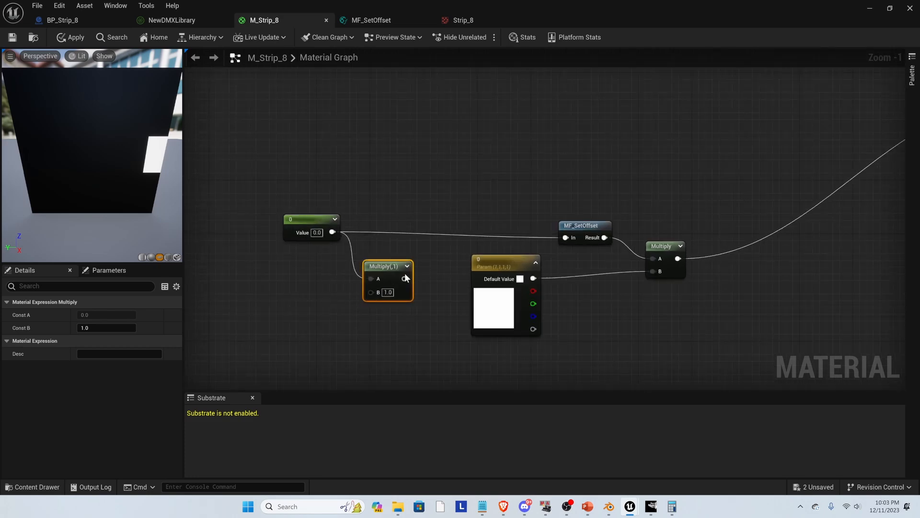
scroll(393, 276, "down", 1)
right_click(385, 290)
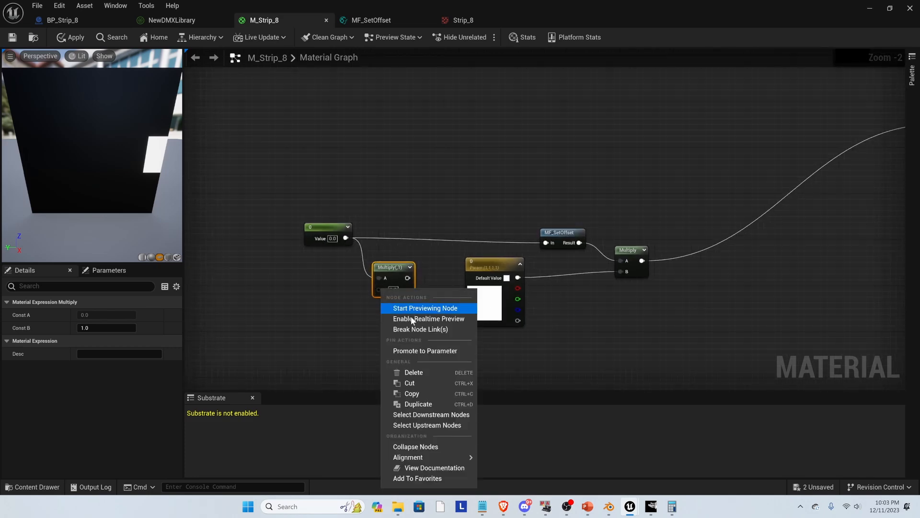
left_click(422, 351)
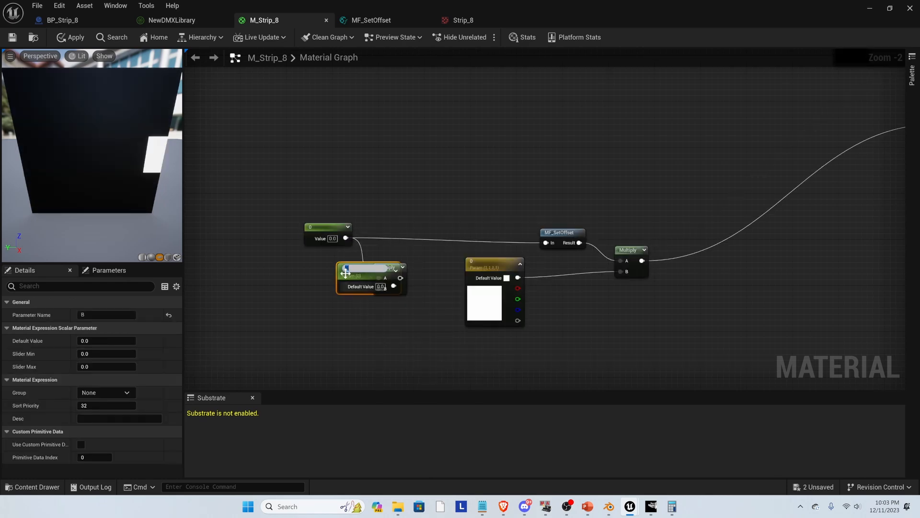
left_click_drag(354, 279, 304, 279)
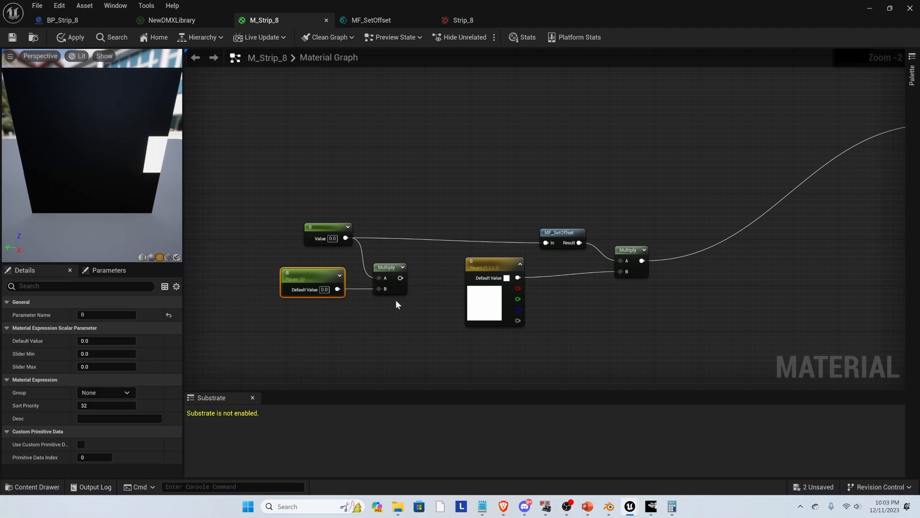
Step: Set parameter B's default to 0.125, connect the Multiply output to MF_SetOffset's In, and apply and save the material
left_click(114, 341)
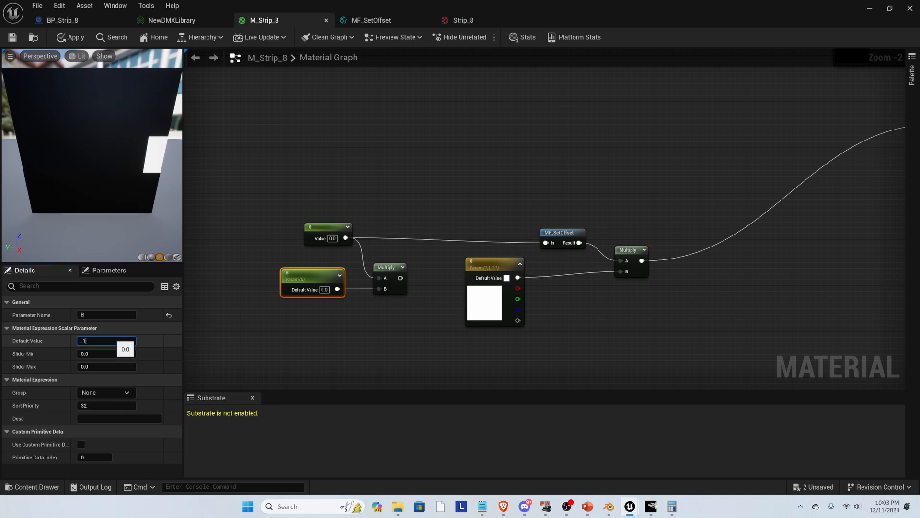
key("Return")
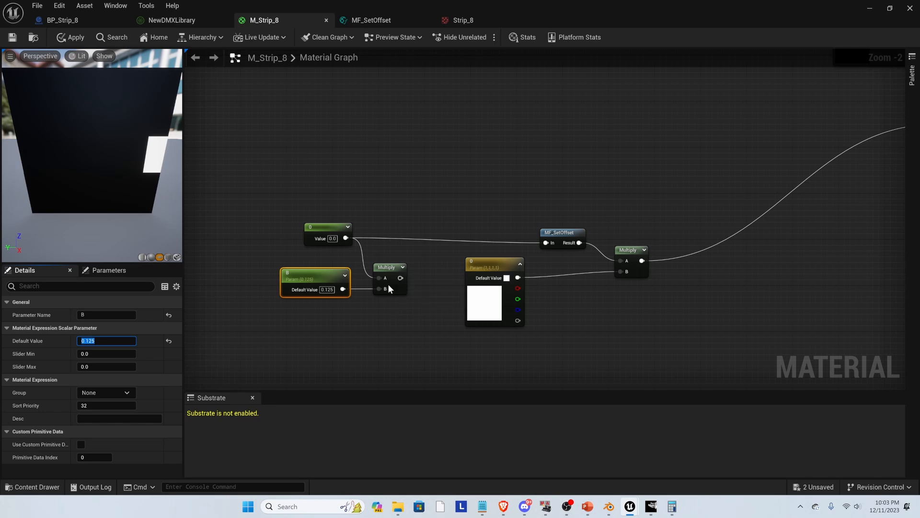
left_click_drag(401, 278, 545, 242)
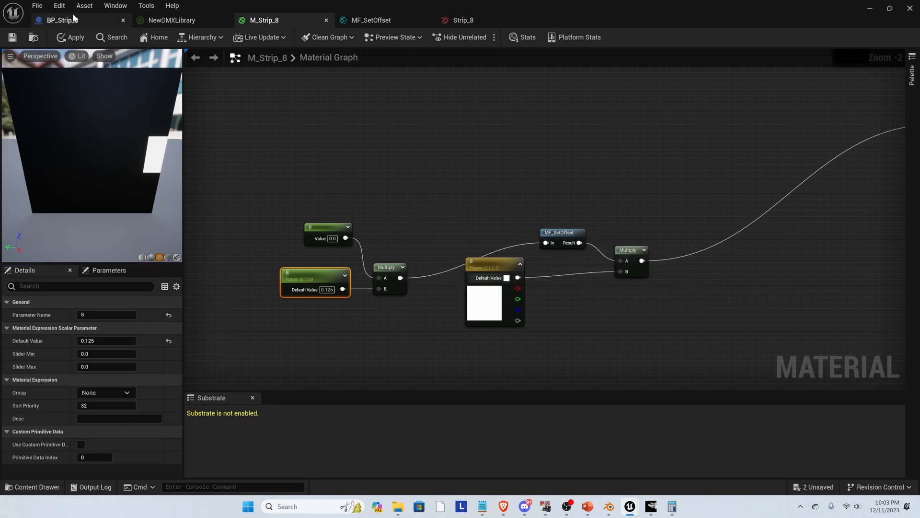
left_click(70, 37)
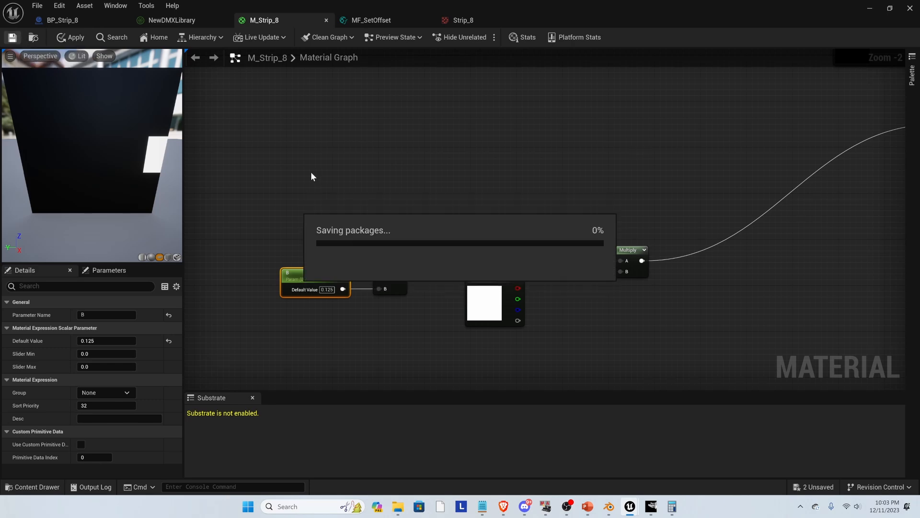
Step: Select the offset and color node chain, and after the editor crashes, send the crash report and restart the editor
scroll(341, 245, "down", 3)
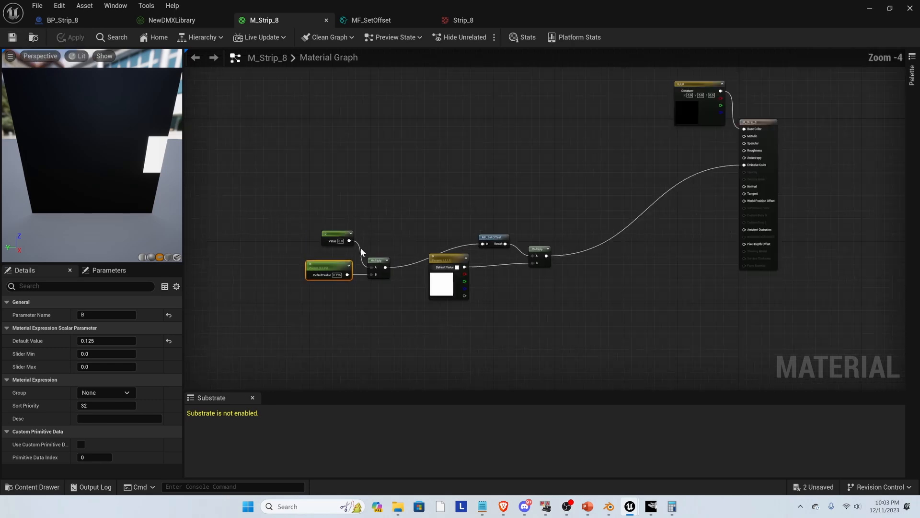
left_click_drag(311, 208, 514, 290)
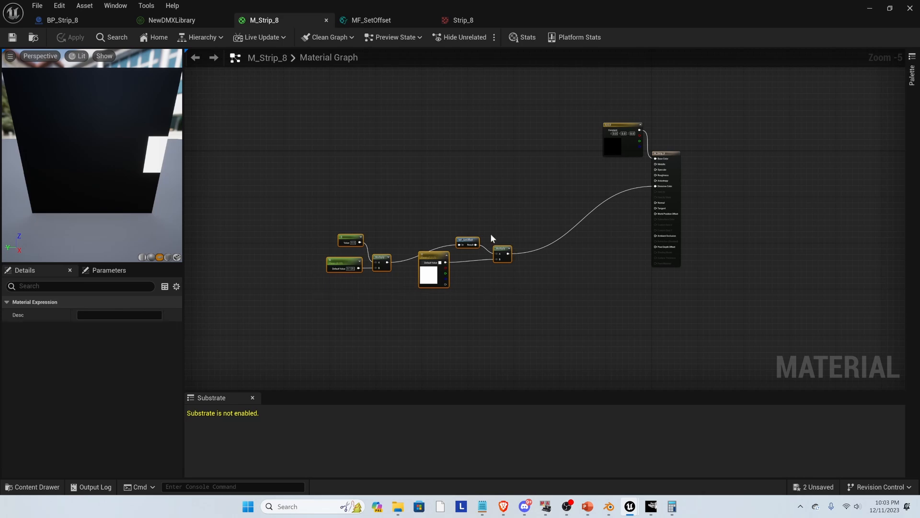
scroll(445, 270, "up", 2)
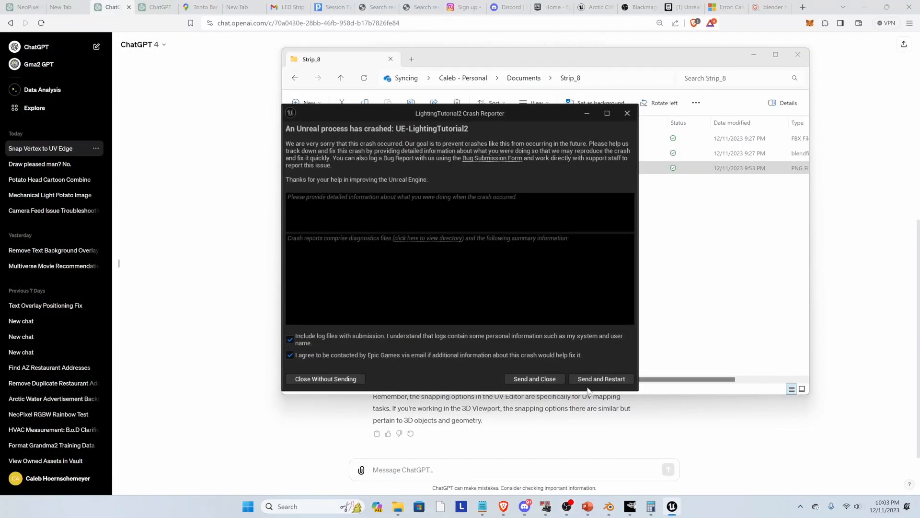
left_click(593, 379)
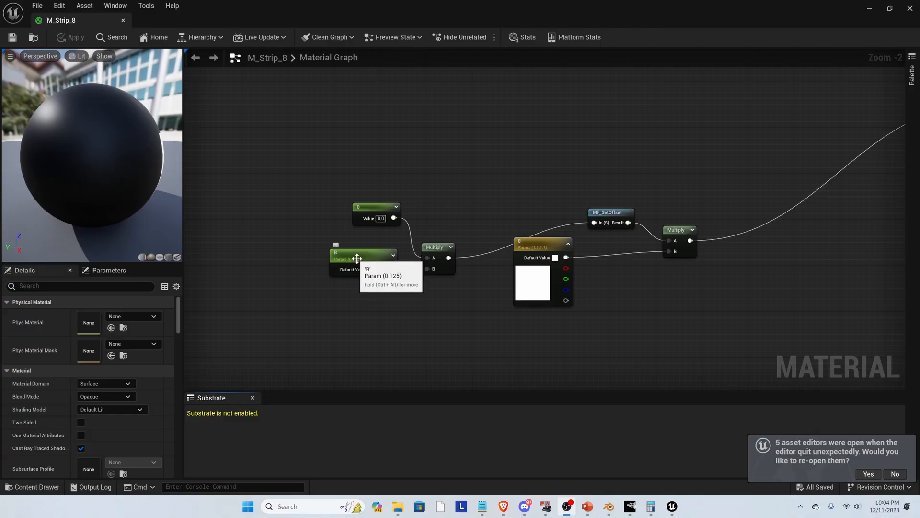
Step: Move parameter B and the 0 constant slightly farther from the Multiply node they feed
left_click_drag(357, 259, 345, 259)
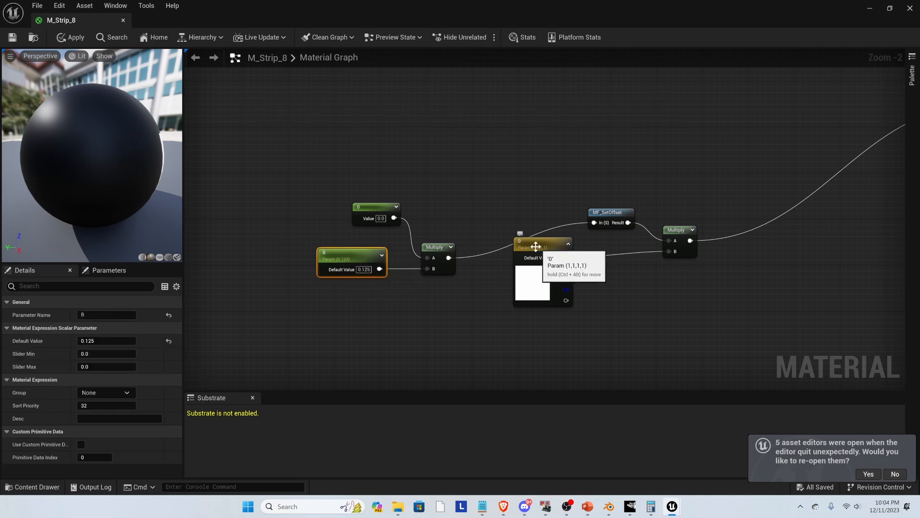
left_click_drag(372, 206, 359, 200)
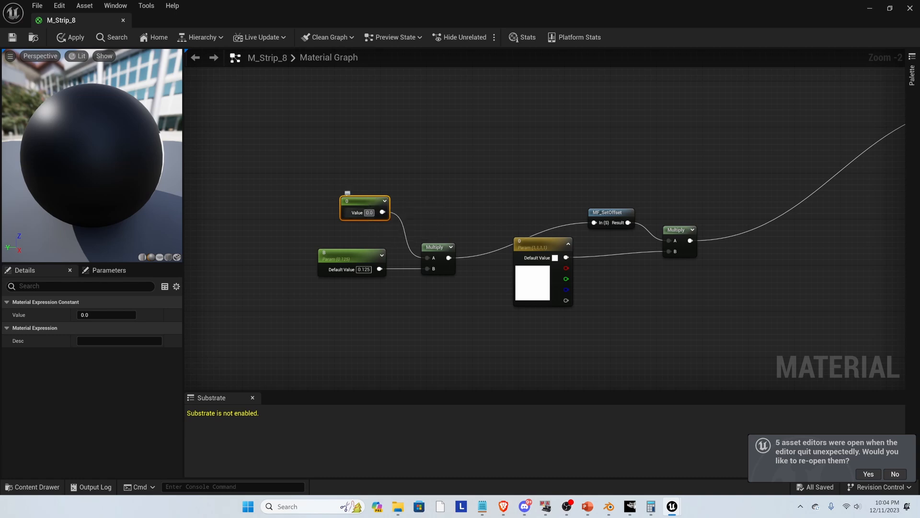
left_click_drag(358, 255, 357, 249)
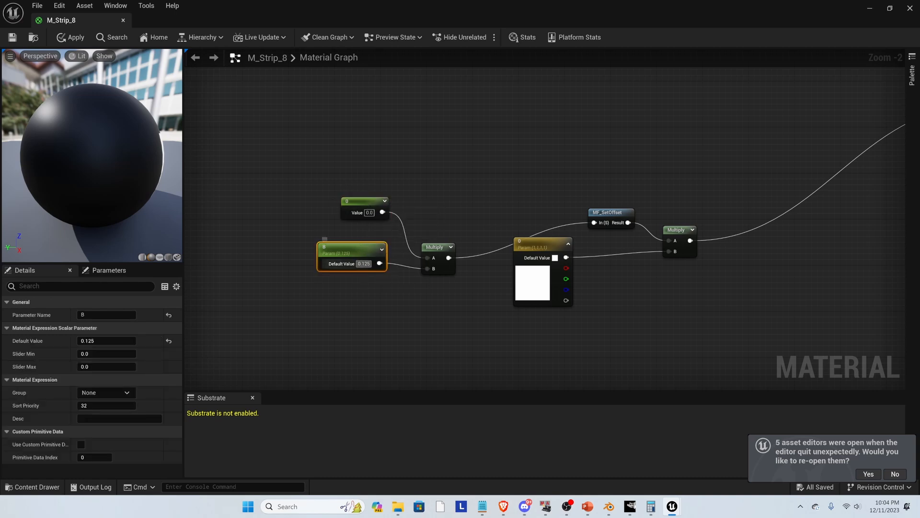
Step: Duplicate the complete offset and color node chain and place the copy just below the original row
scroll(591, 225, "down", 3)
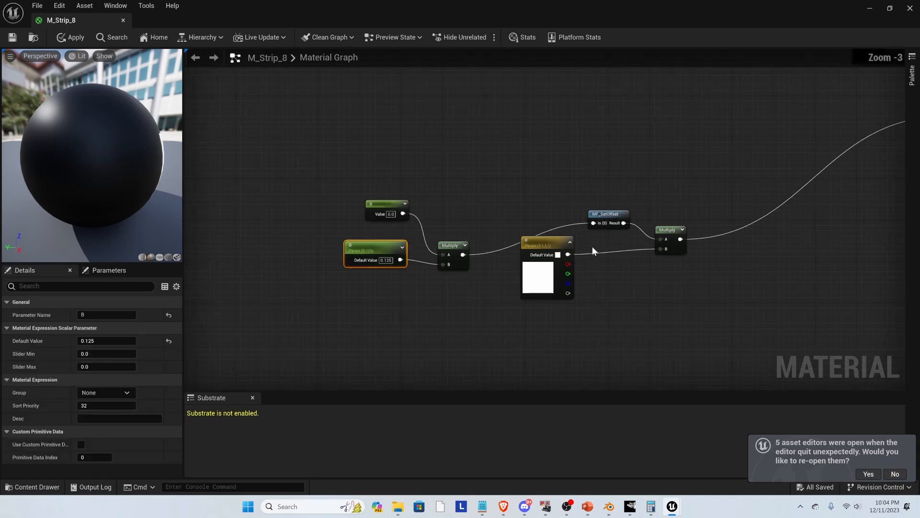
left_click_drag(451, 287, 553, 201)
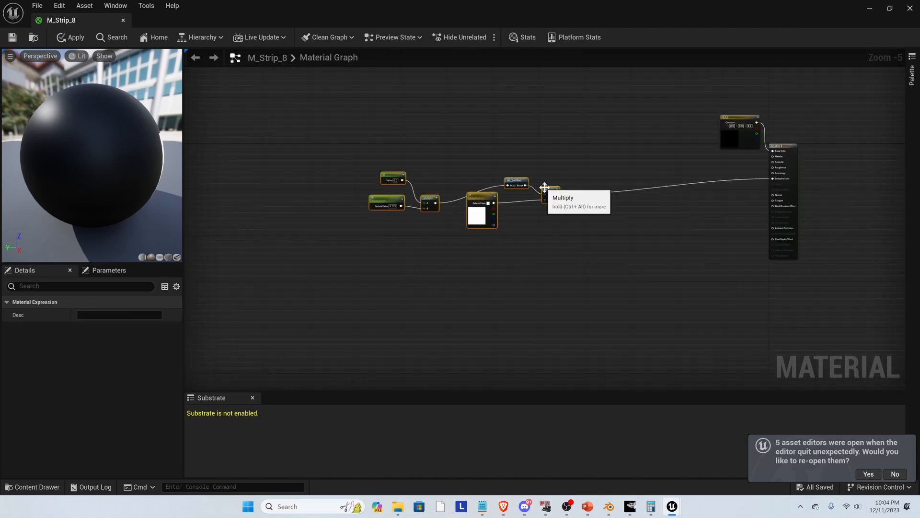
key("ctrl+v")
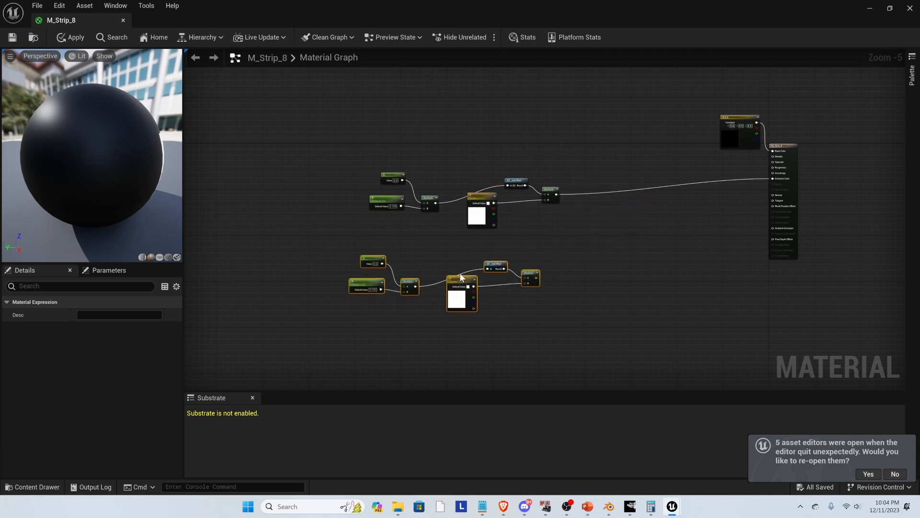
left_click_drag(457, 282, 476, 249)
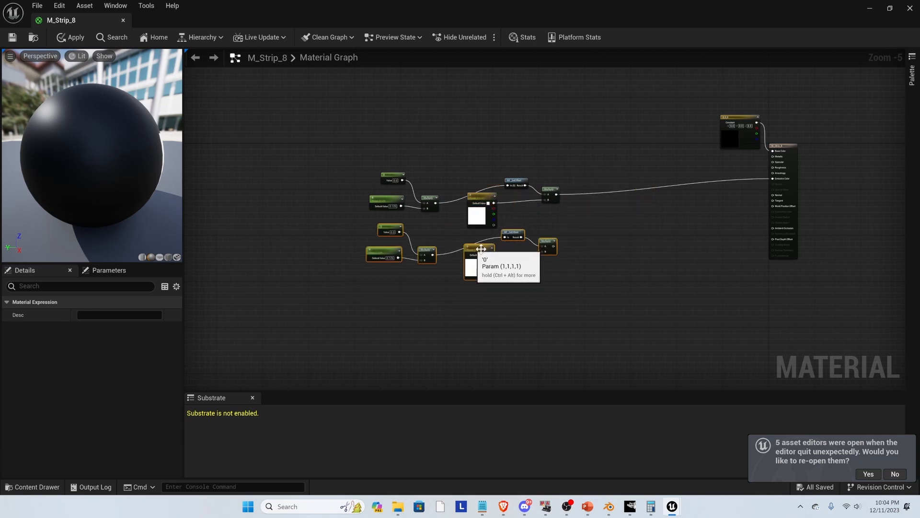
Step: Create an Add node that combines the final Multiply outputs of both rows, and place it beside the second row
left_click_drag(556, 194, 600, 248)
type("add")
key("Return")
scroll(546, 255, "up", 1)
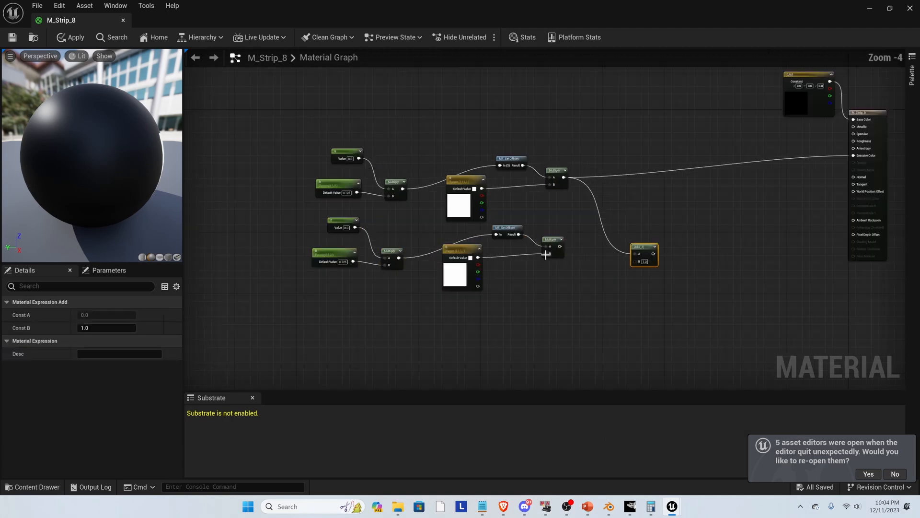
scroll(545, 255, "up", 2)
left_click_drag(688, 240, 641, 230)
left_click_drag(566, 242, 643, 254)
scroll(692, 258, "down", 2)
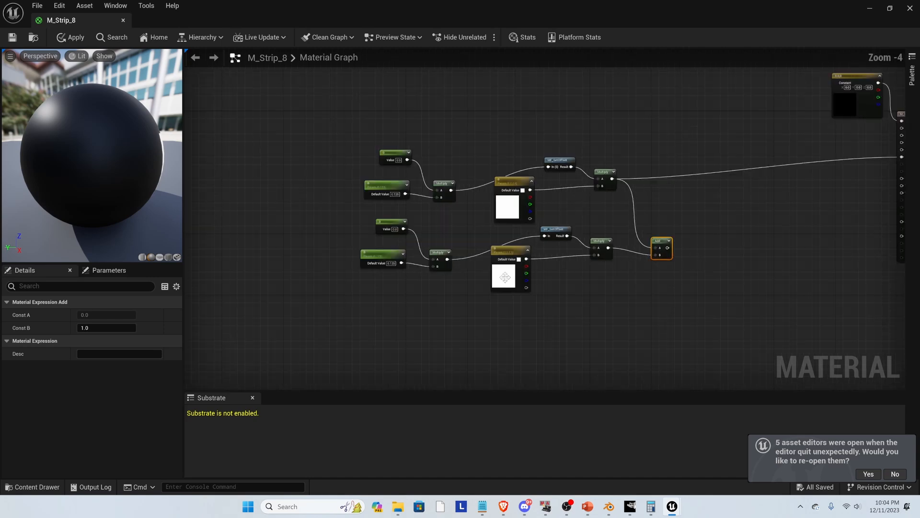
Step: Set the constant in the duplicated row to 1
scroll(512, 274, "up", 2)
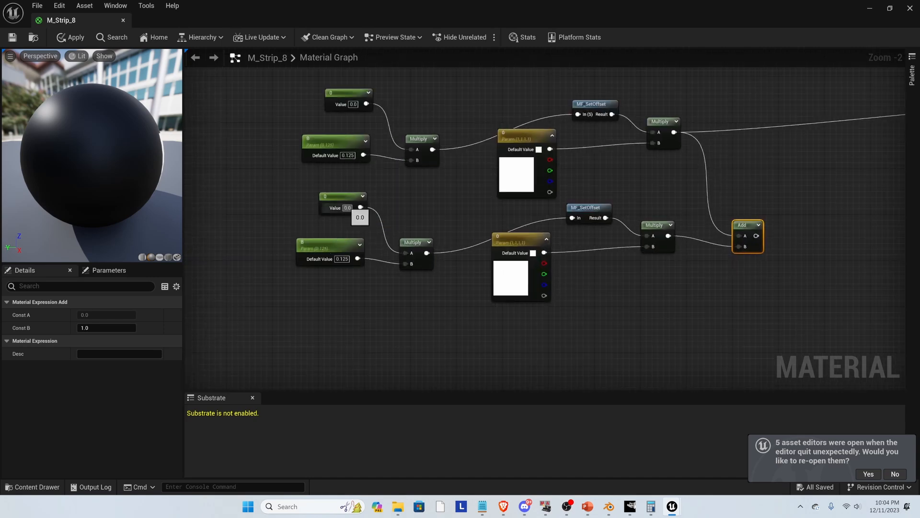
type("1")
key("Return")
scroll(324, 258, "down", 2)
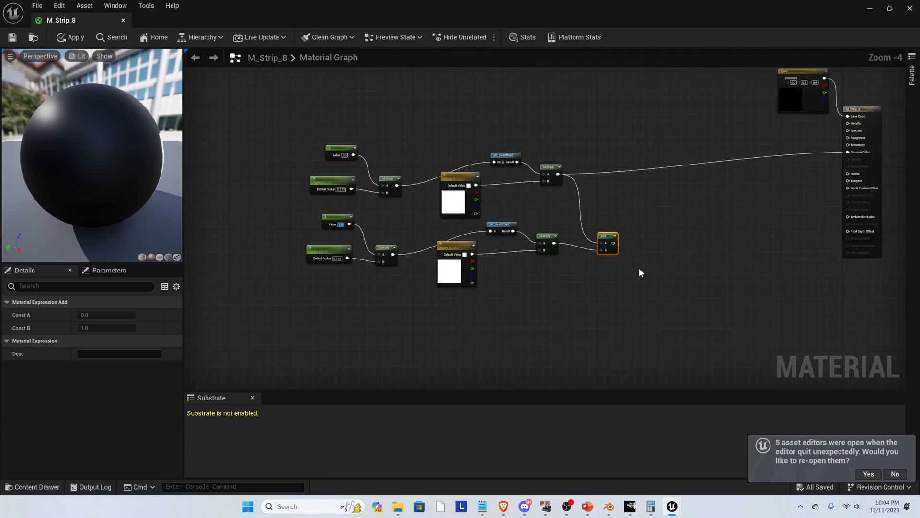
Step: Connect the Add output to Emissive Color and preview the material on a plane
left_click_drag(614, 243, 855, 153)
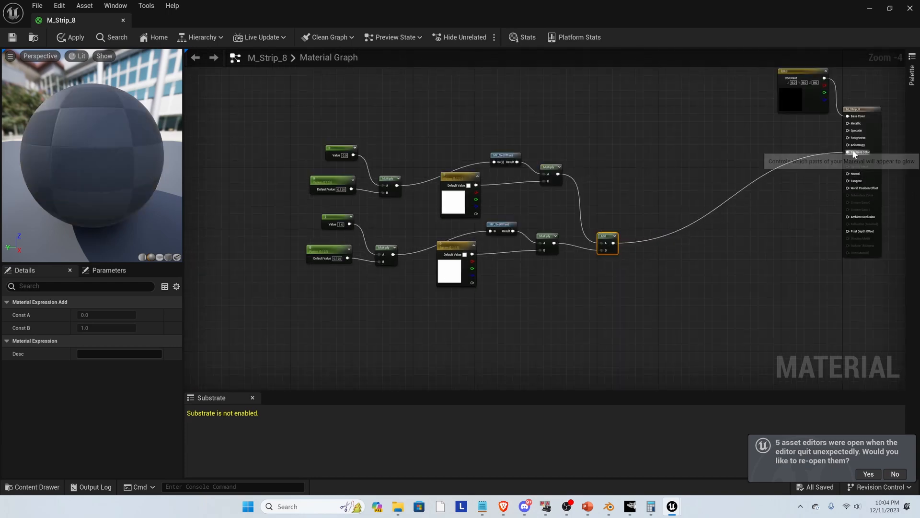
left_click(160, 258)
left_click_drag(133, 155, 135, 163)
Step: Set the second row's color parameter default to magenta, hex sRGB FF1AF2FF, and rename the parameter 1
scroll(255, 212, "up", 1)
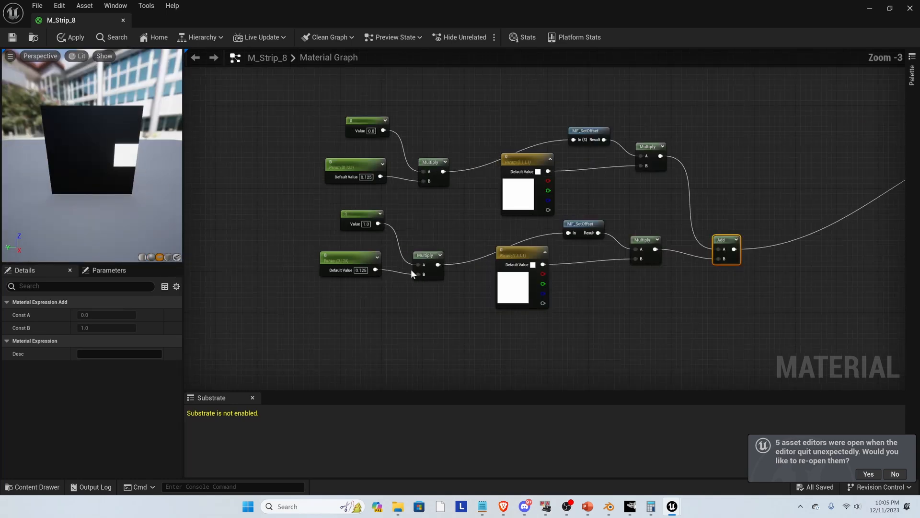
double_click(519, 276)
key("Escape")
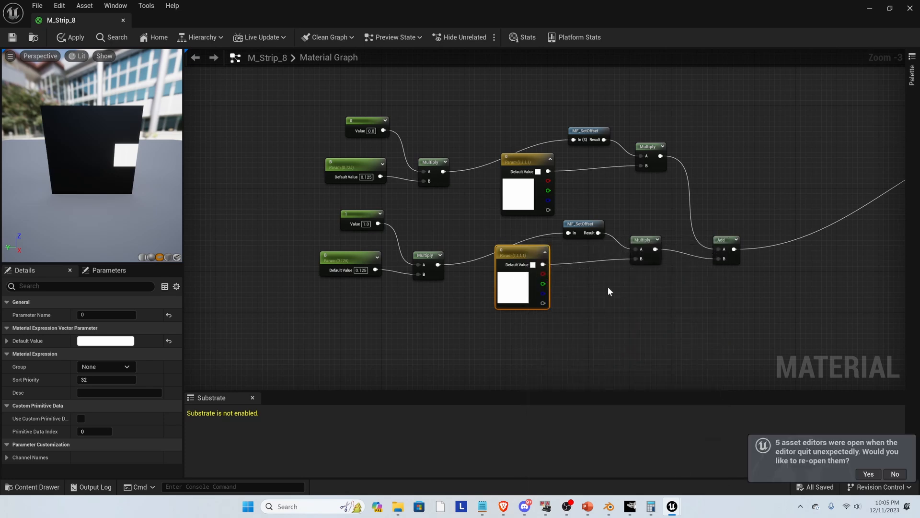
double_click(521, 300)
left_click_drag(609, 297, 606, 286)
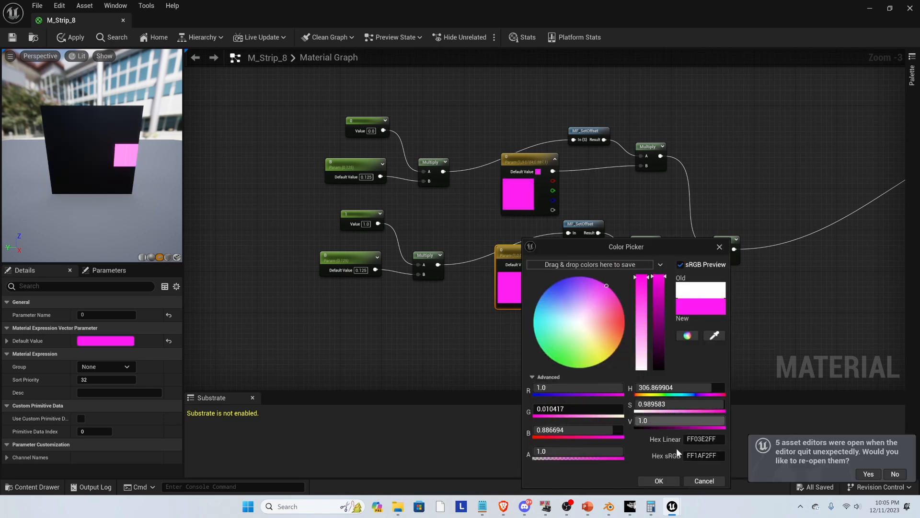
left_click(658, 480)
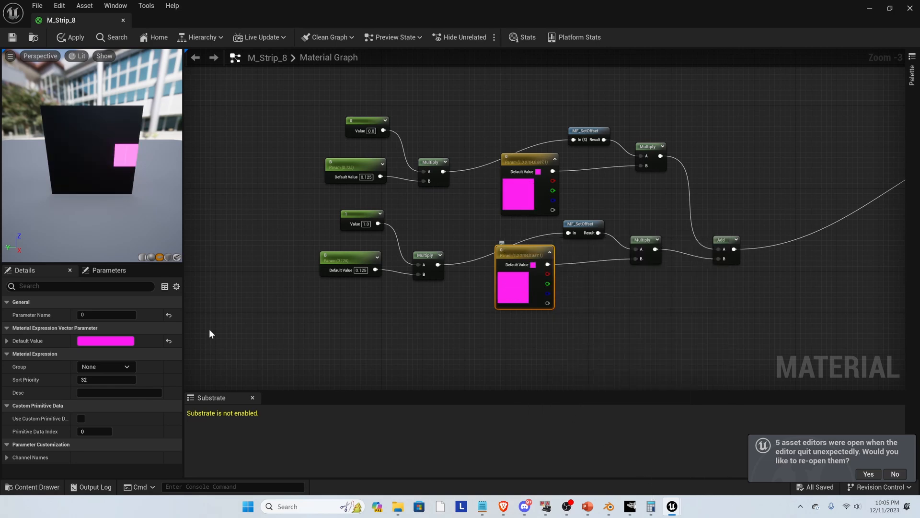
type("1")
key("Return")
Step: Set color parameter 0's default to green, hex sRGB 00FF59FF
double_click(517, 194)
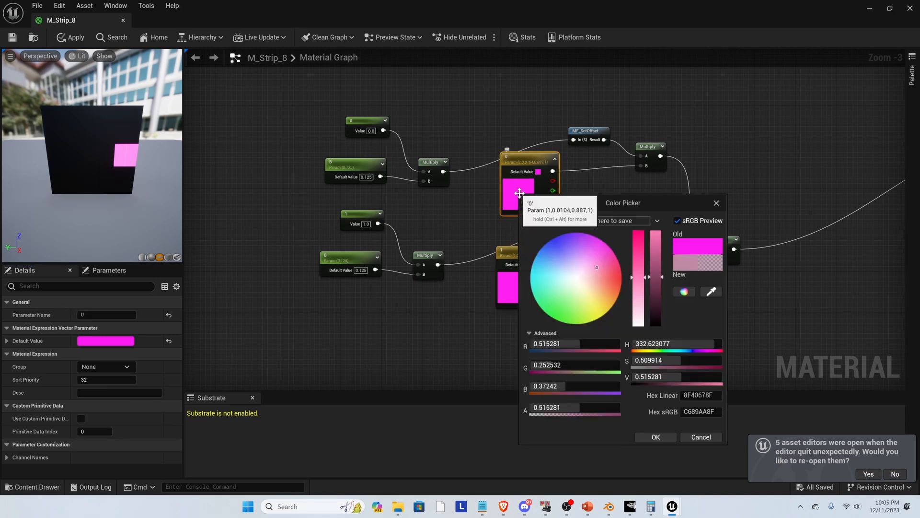
left_click_drag(594, 257, 550, 321)
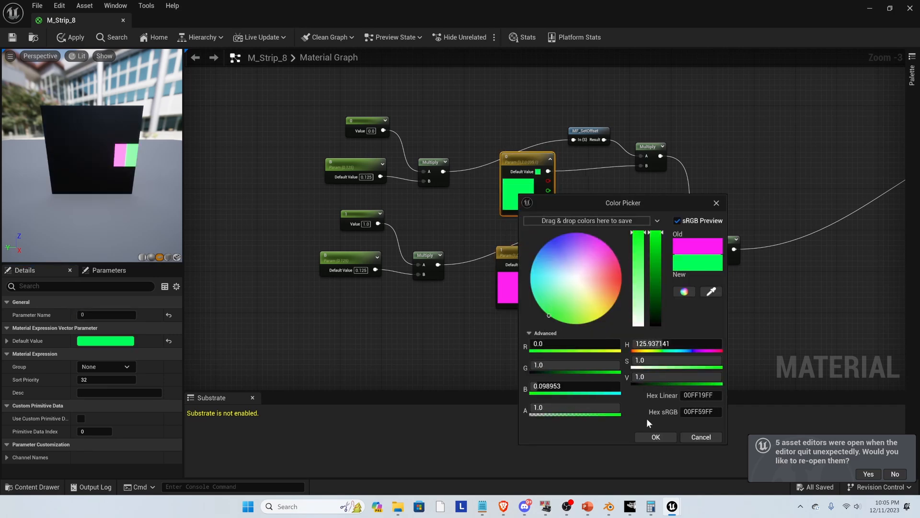
left_click(666, 437)
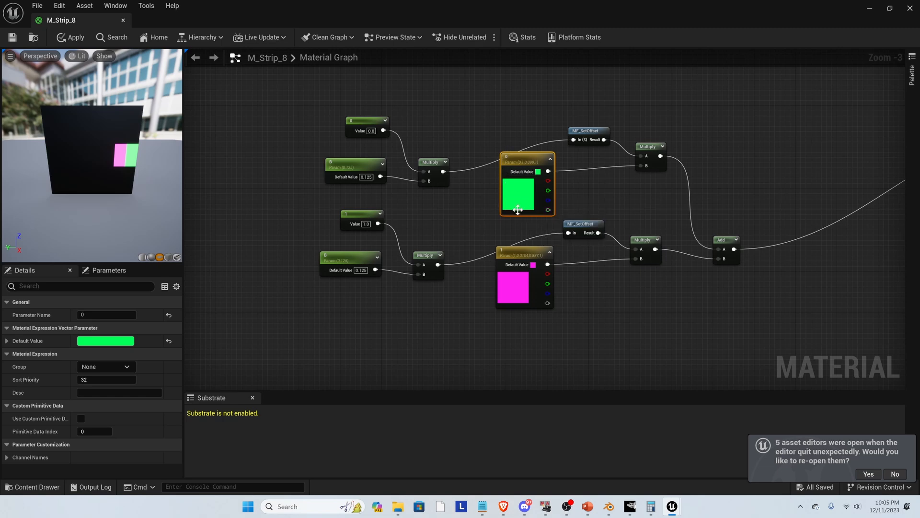
Step: Lower the second row slightly, duplicate it together with its Add node, and place the copy below it
scroll(441, 168, "down", 1)
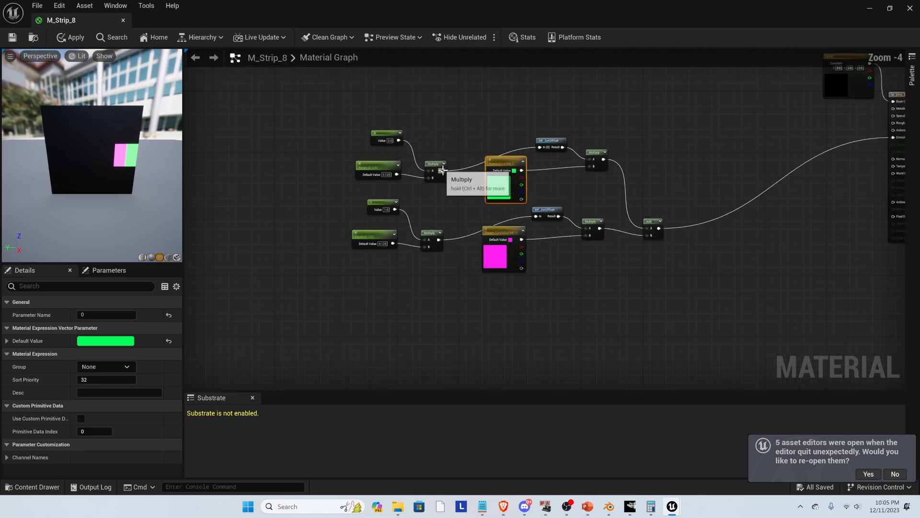
left_click(389, 204)
left_click_drag(337, 260, 653, 236)
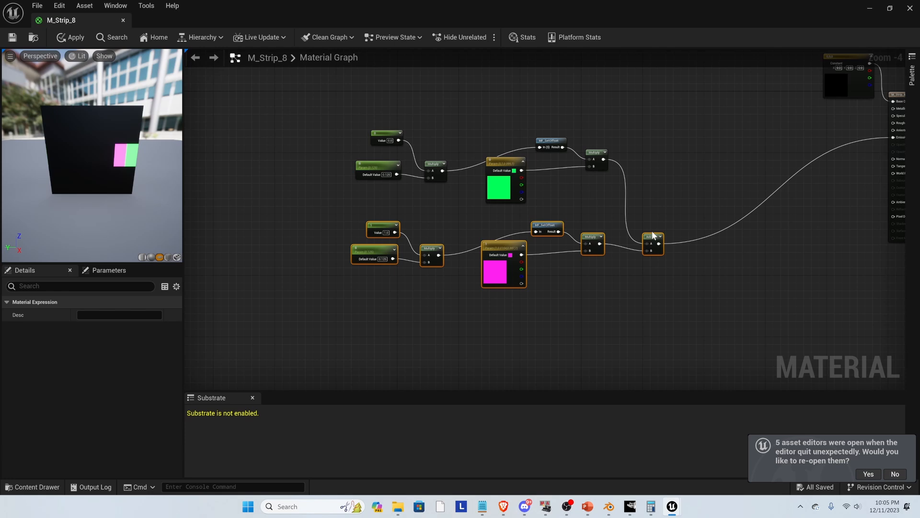
key("ctrl+c")
key("ctrl+v")
left_click_drag(538, 336, 504, 305)
scroll(474, 178, "down", 1)
scroll(501, 359, "up", 1)
Step: Paste another copy of the row underneath and chain each Add output into the A input of the next Add
key("ctrl+v")
left_click_drag(426, 301, 493, 301)
left_click_drag(647, 172, 636, 234)
left_click_drag(647, 233, 635, 300)
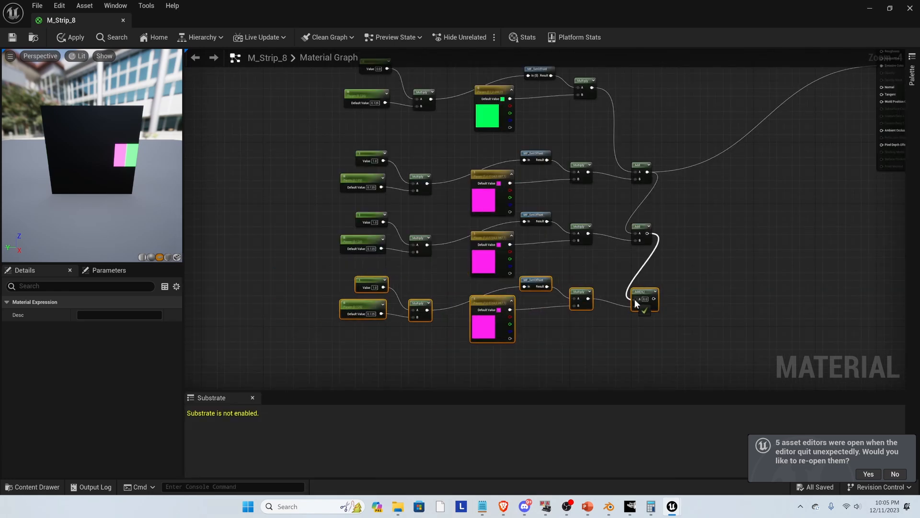
Step: Duplicate the three magenta rows below the existing ones and link the last Add output to the first copied Add
left_click_drag(307, 362, 655, 160)
right_click_drag(593, 370, 619, 248)
key("ctrl+c")
key("ctrl+v")
left_click_drag(628, 257, 510, 314)
left_click_drag(675, 177, 664, 252)
Step: Duplicate a single magenta row once more and place the copy beneath the last row
scroll(632, 200, "down", 2)
left_click_drag(492, 317, 657, 282)
key("ctrl+c")
key("ctrl+v")
key("ctrl+b")
left_click(657, 215)
scroll(669, 341, "up", 2)
left_click_drag(664, 232, 489, 312)
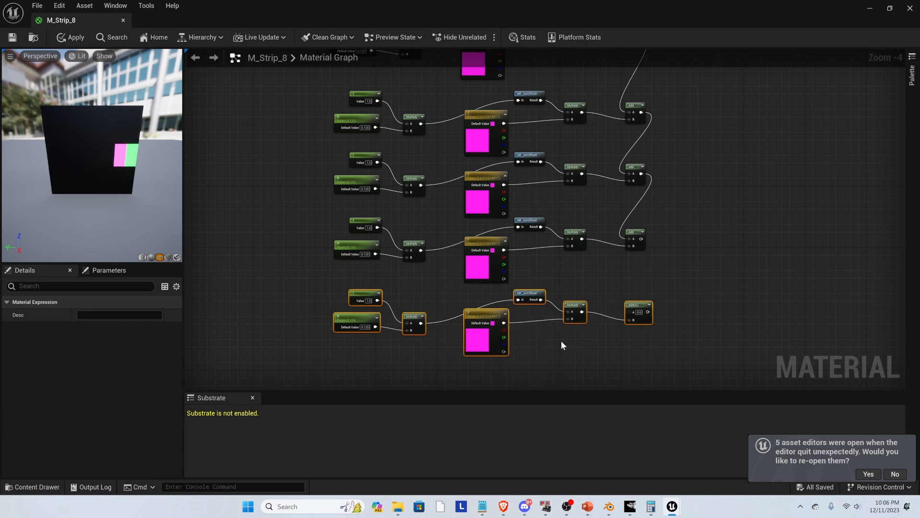
Step: Link the output of the second-to-last Add node to the A input of the newest Add node
scroll(620, 287, "up", 2)
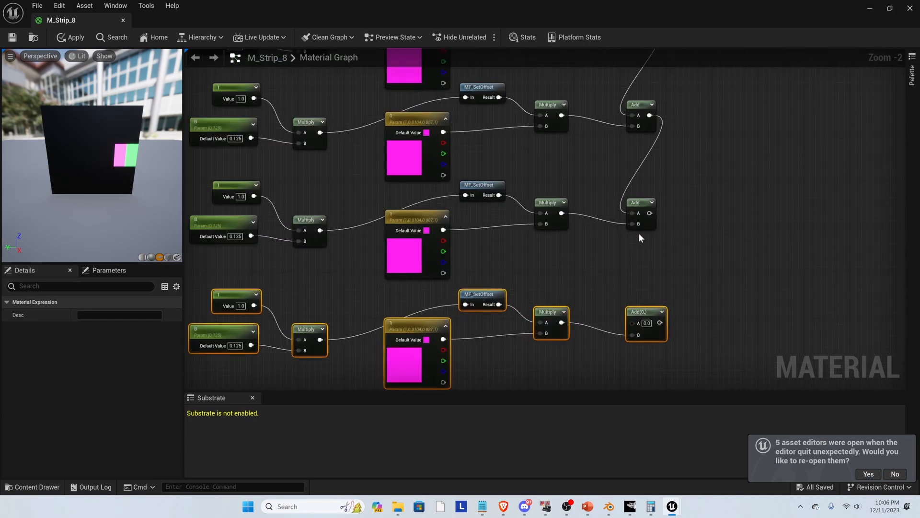
left_click_drag(650, 213, 630, 323)
scroll(632, 325, "down", 2)
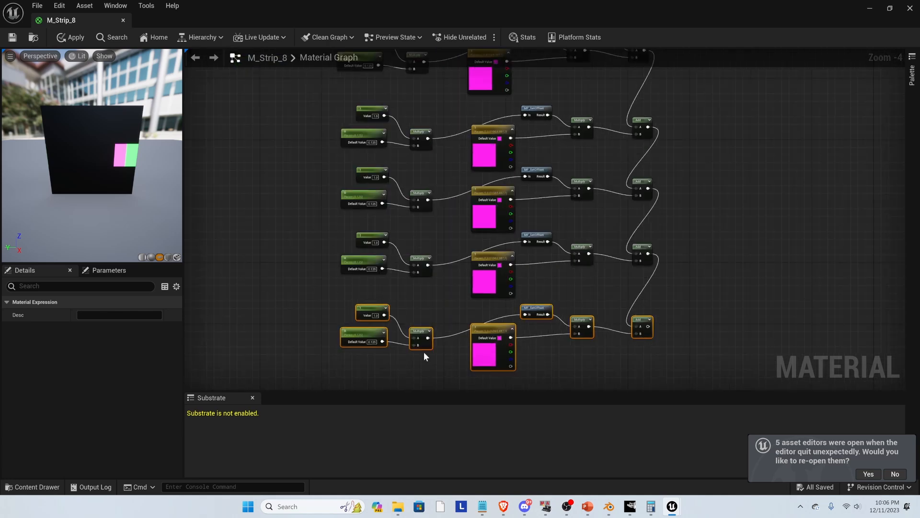
Step: Set the index constant of the second magenta row to 2 and rename its color parameter to 2
scroll(530, 355, "down", 2)
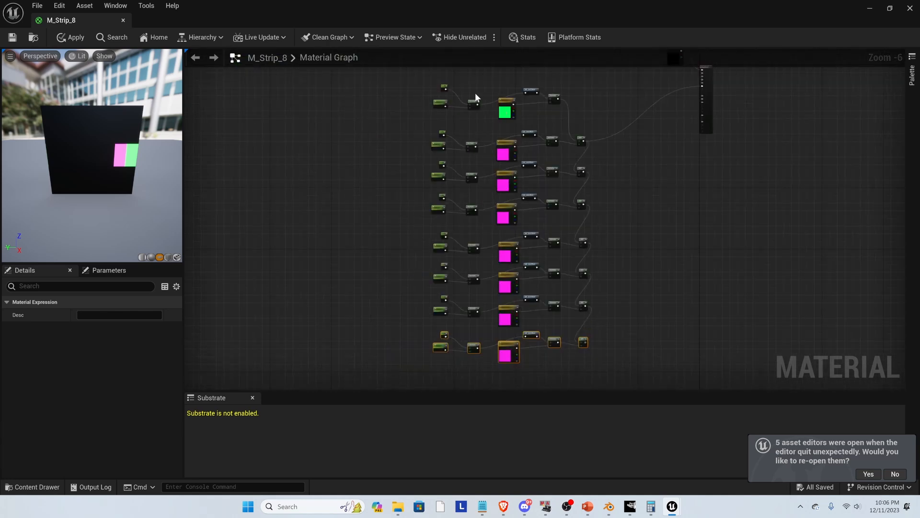
scroll(509, 127, "up", 2)
scroll(484, 115, "down", 2)
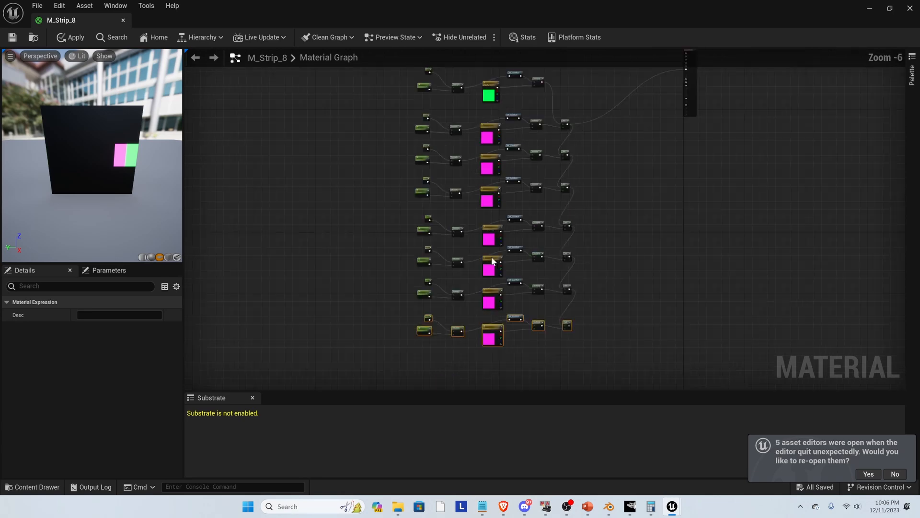
scroll(503, 95, "up", 3)
scroll(508, 107, "down", 3)
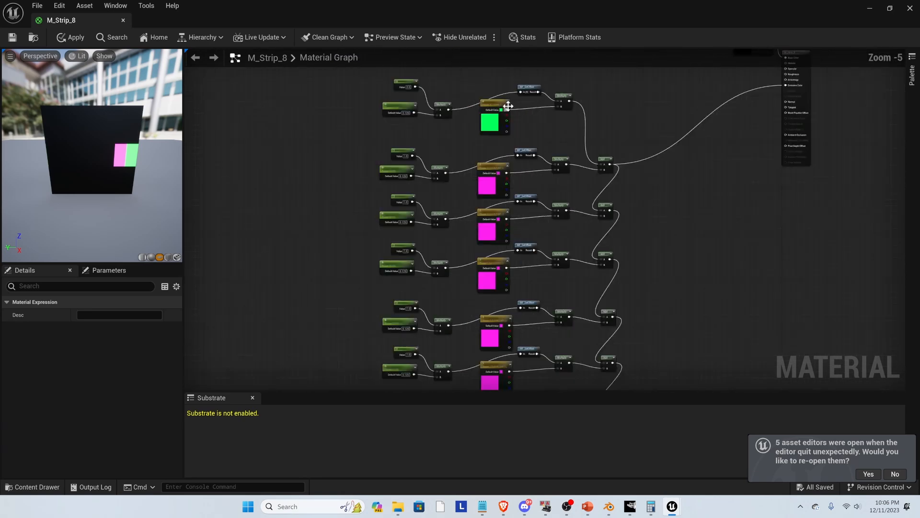
scroll(508, 107, "up", 3)
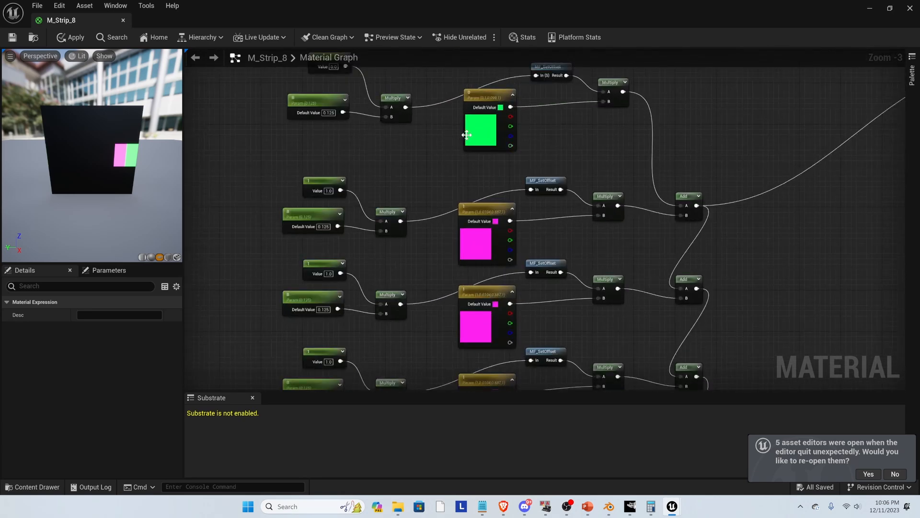
scroll(453, 120, "down", 1)
scroll(370, 191, "up", 1)
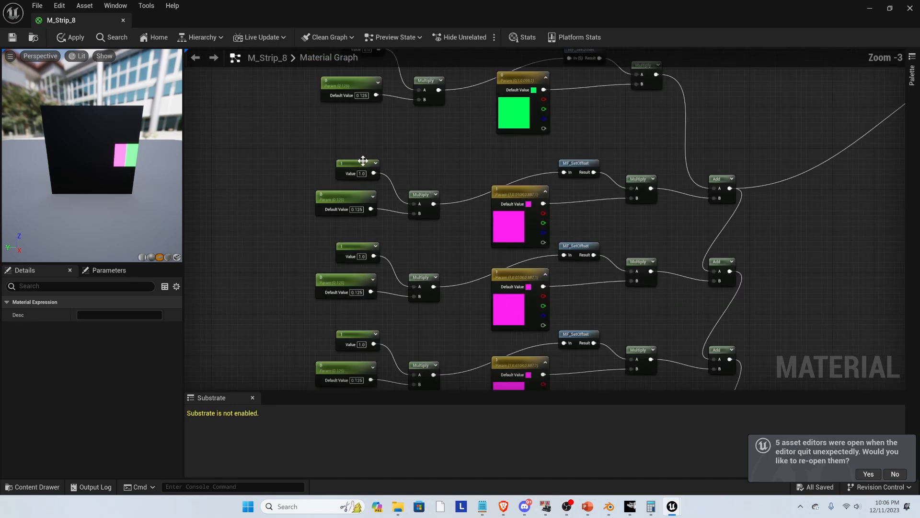
left_click(362, 162)
left_click(509, 195)
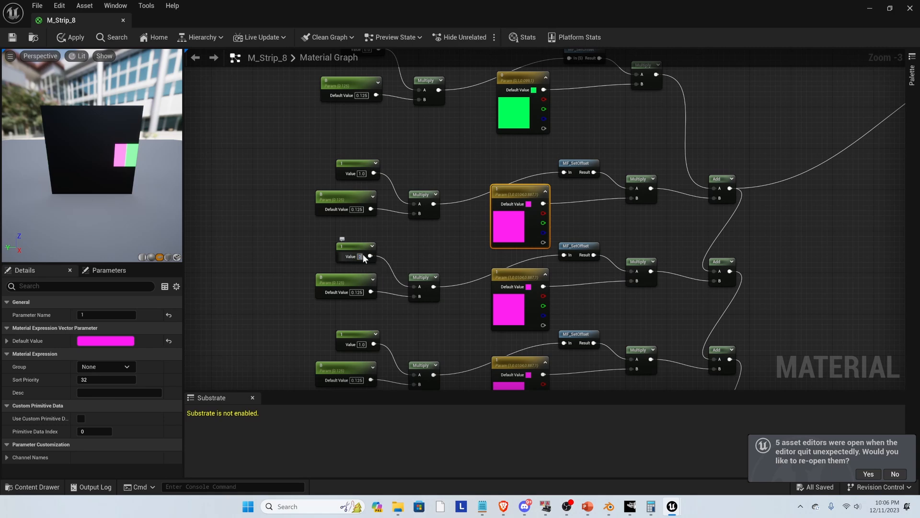
key("Return")
left_click(500, 269)
left_click(82, 315)
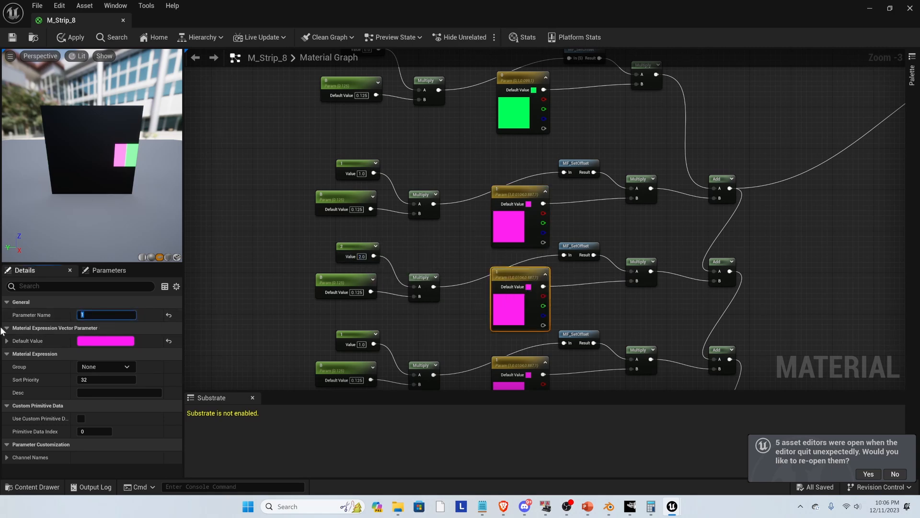
scroll(434, 105, "down", 4)
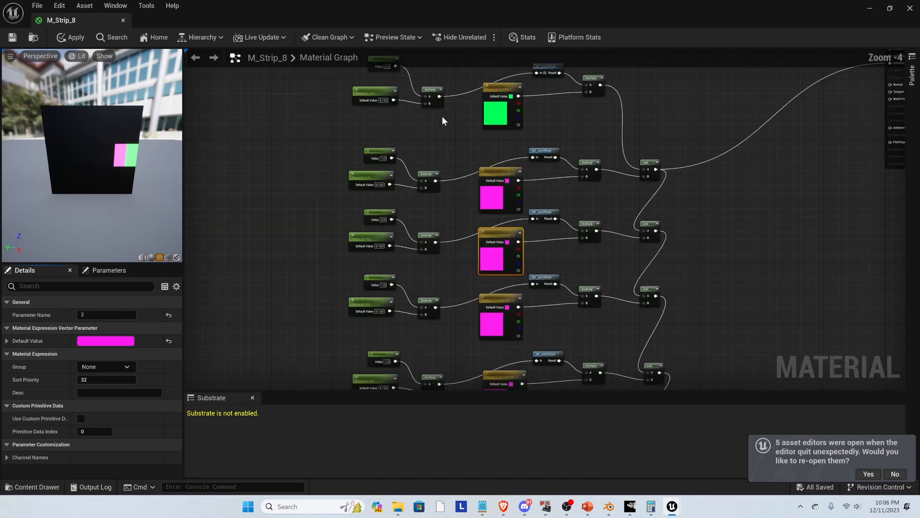
Step: Set the index constant of the third magenta row to 3 and rename its color parameter to 3
scroll(413, 236, "up", 4)
left_click(379, 127)
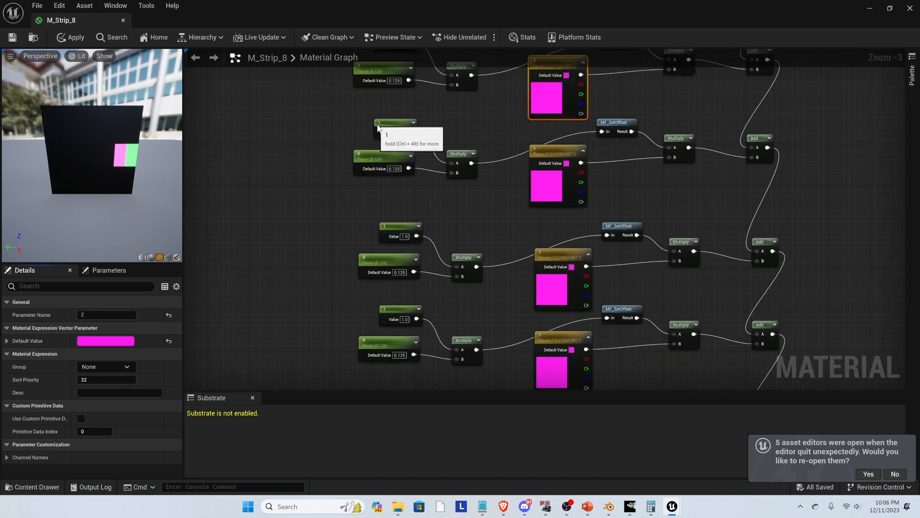
left_click(400, 133)
type("3")
left_click(531, 154)
left_click(82, 315)
type("3")
Step: Set the index constant of the fourth magenta row to 4 and rename its color parameter to 4
left_click(405, 236)
type("4")
key("Return")
left_click(537, 255)
left_click(83, 315)
type("4")
Step: Set the index constant of the fifth magenta row to 5 and rename its color parameter to 5
left_click(391, 264)
type("5")
left_click(538, 282)
left_click(84, 315)
type("5")
Step: Set the index constant of the sixth magenta row to 6 and rename its color parameter to 6
scroll(400, 326, "up", 4)
left_click(360, 234)
type("6")
left_click(538, 254)
left_click_drag(87, 315, 4, 333)
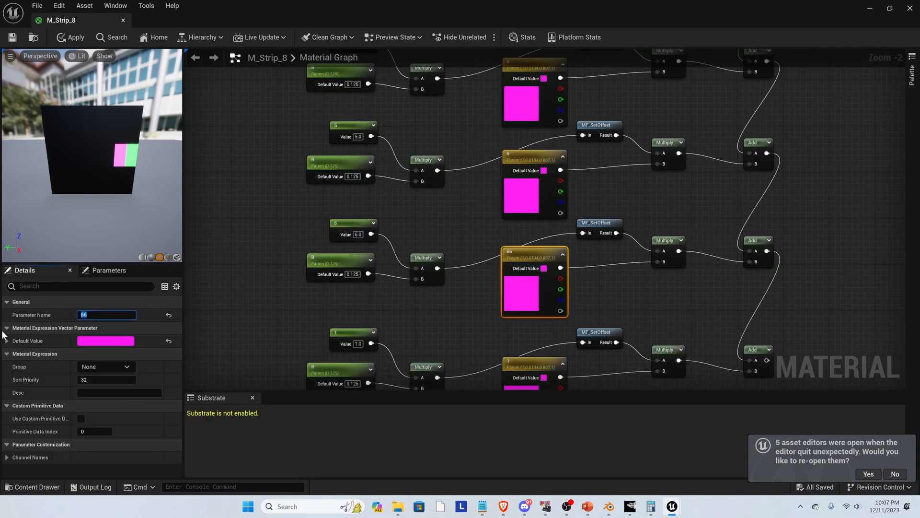
type("6")
Step: Set the index constant of the last magenta row to 7 and rename its color parameter to 7
left_click(339, 275)
left_click_drag(91, 315, 81, 314)
type("7")
left_click(508, 304)
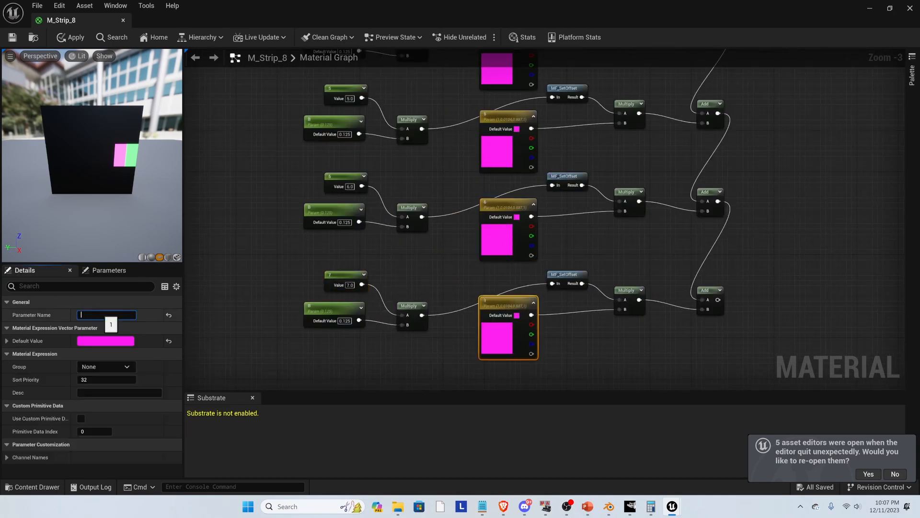
scroll(563, 282, "down", 5)
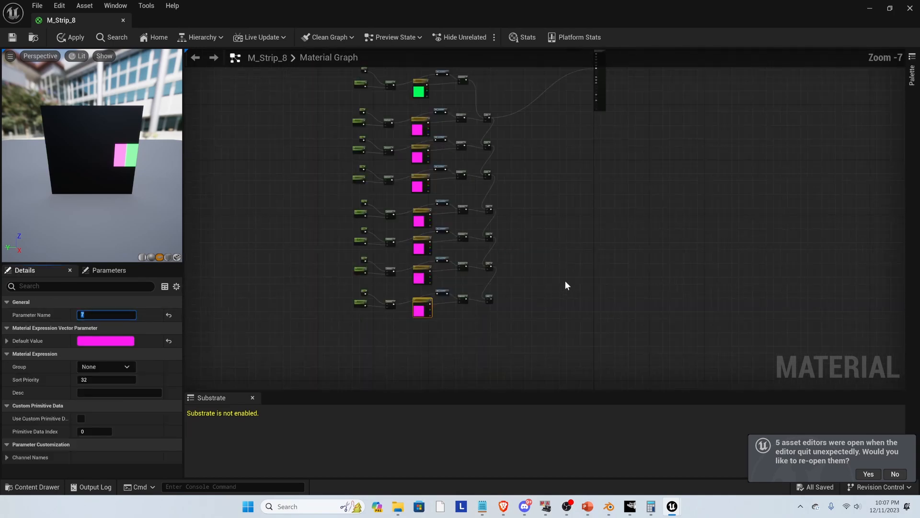
Step: Connect the last Add node's output to the material's Emissive Color input and apply the material changes
scroll(456, 313, "up", 3)
left_click_drag(443, 311, 618, 267)
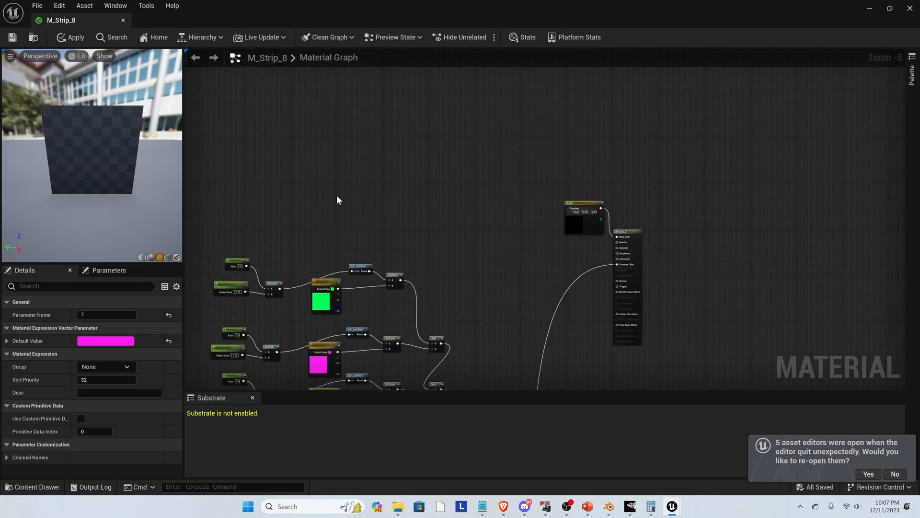
scroll(451, 201, "down", 3)
scroll(387, 305, "down", 2)
scroll(433, 240, "up", 1)
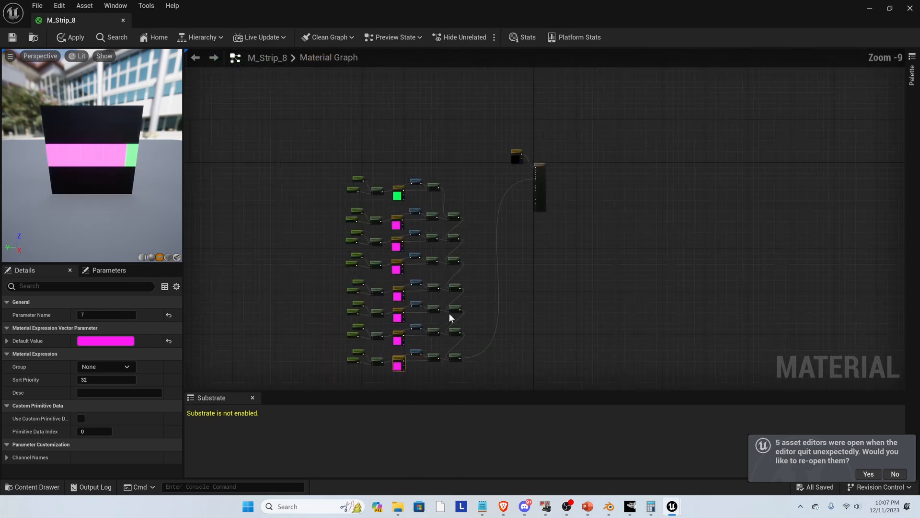
left_click(67, 38)
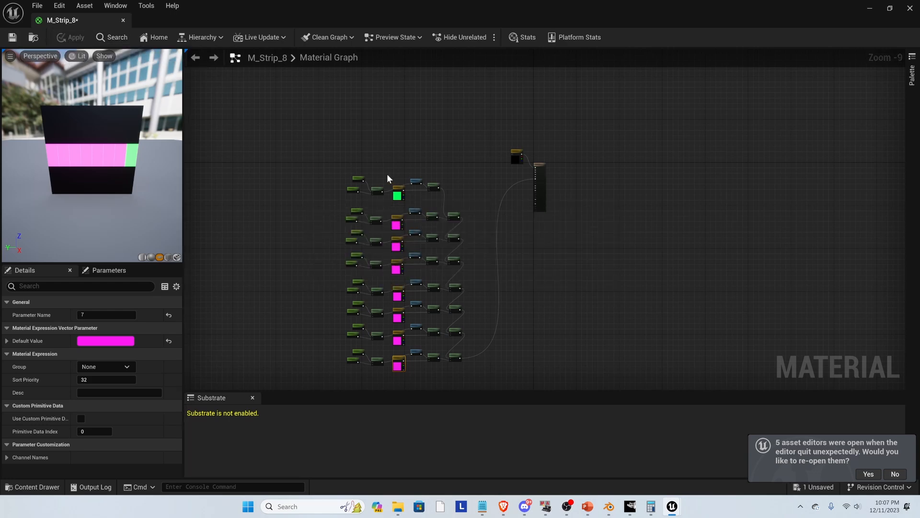
left_click_drag(390, 176, 366, 222)
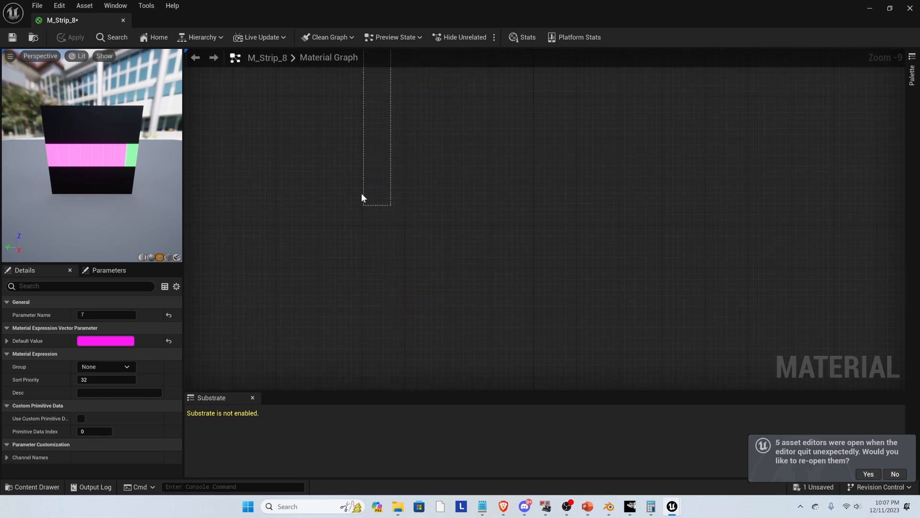
left_click_drag(392, 62, 427, 136)
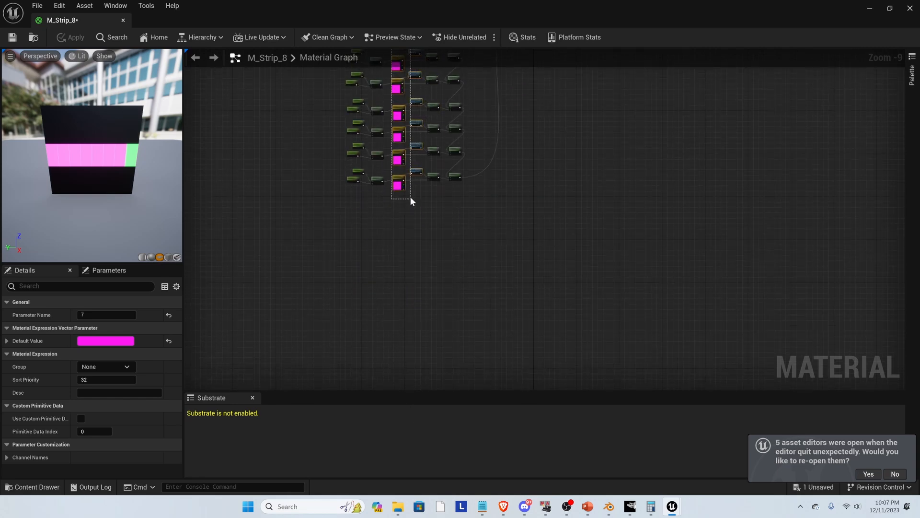
left_click_drag(411, 201, 411, 202)
left_click(389, 202)
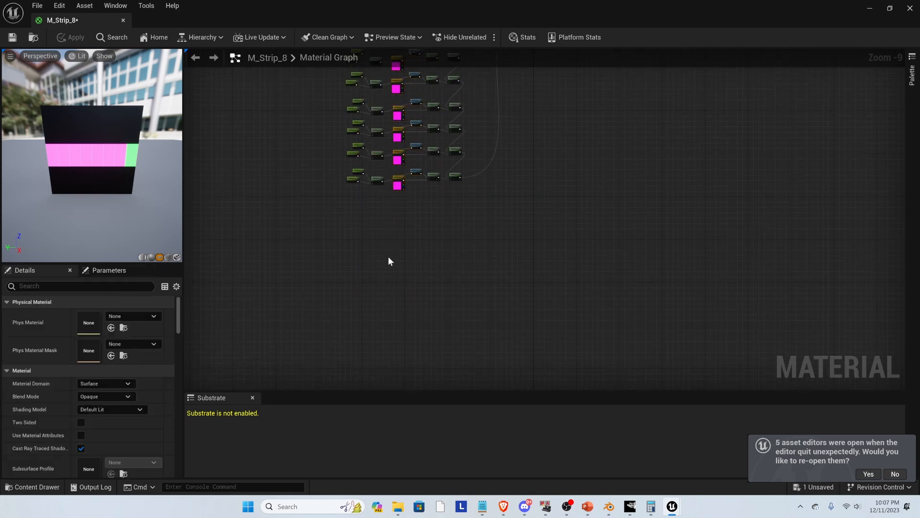
Step: Set the default value of all eight color parameters to blue at once and save the material
scroll(394, 154, "down", 2)
scroll(409, 74, "up", 1)
left_click_drag(383, 71, 400, 251)
left_click(99, 340)
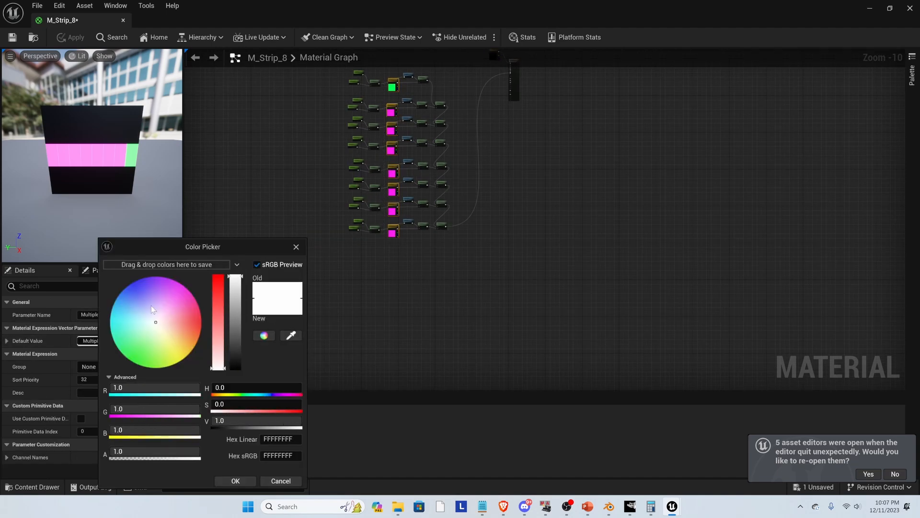
left_click(130, 283)
left_click_drag(236, 303, 243, 357)
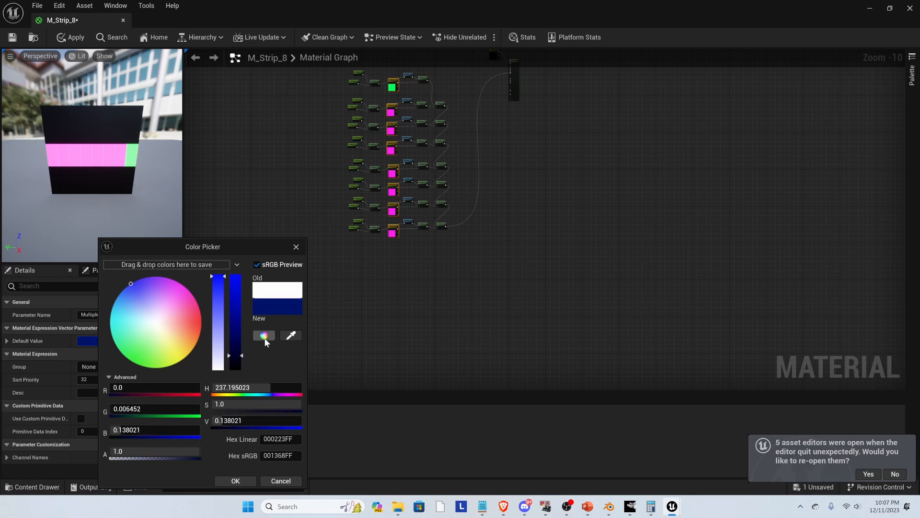
left_click(229, 480)
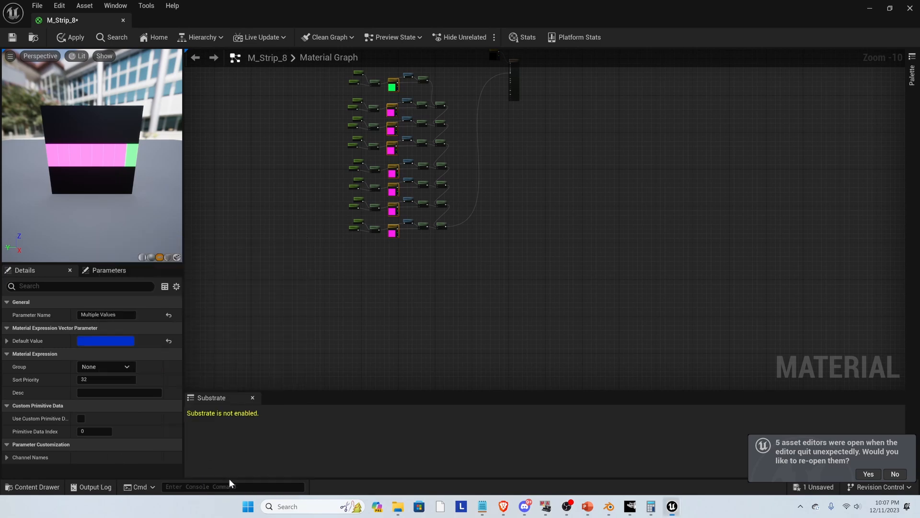
left_click(12, 36)
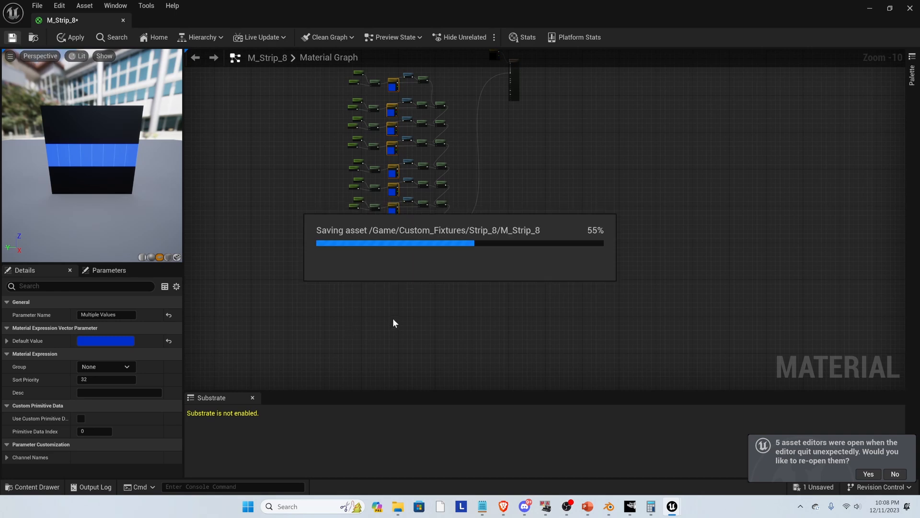
Step: Move the M_Strip_8 result node and the black base color constant closer to the Add chain, and save the material
scroll(409, 297, "up", 1)
right_click_drag(410, 297, 391, 373)
left_click_drag(465, 76, 533, 153)
left_click_drag(511, 115, 470, 211)
left_click(14, 38)
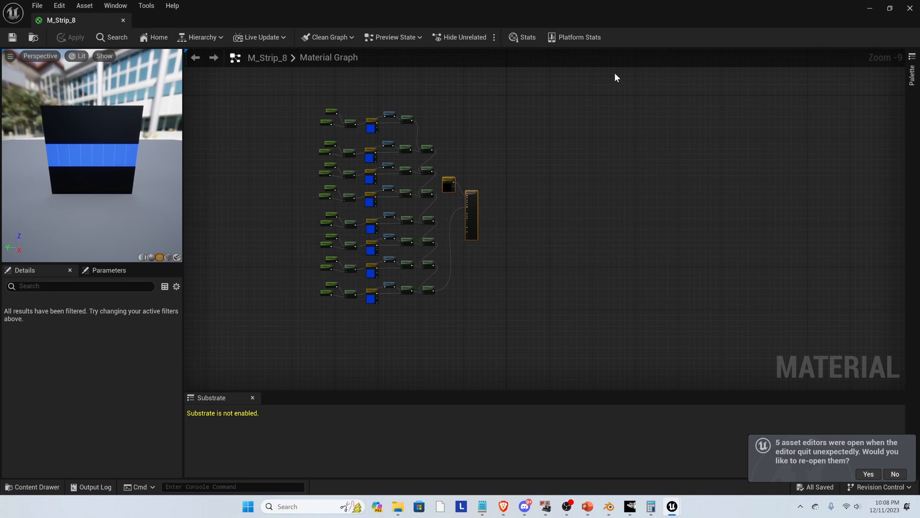
Step: Open the BP_Strip_8 blueprint from the Strip_8 folder and compile it
left_click(871, 8)
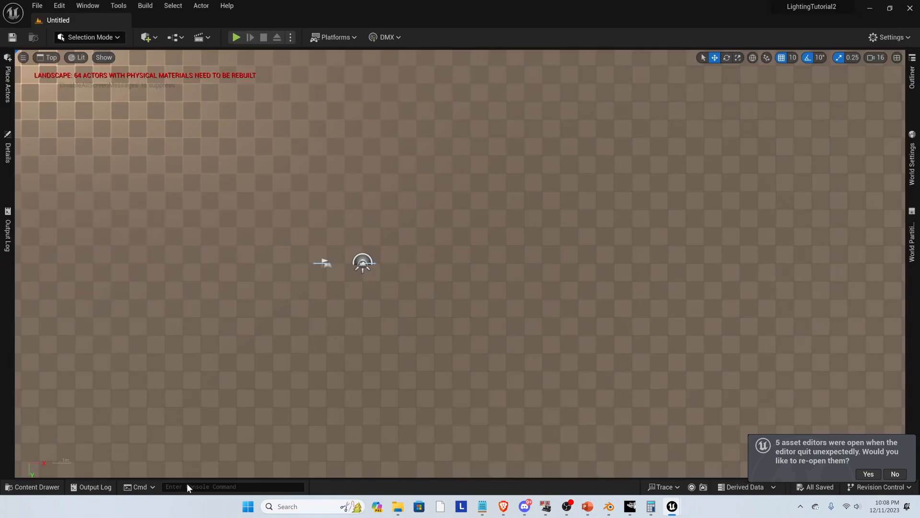
left_click(36, 487)
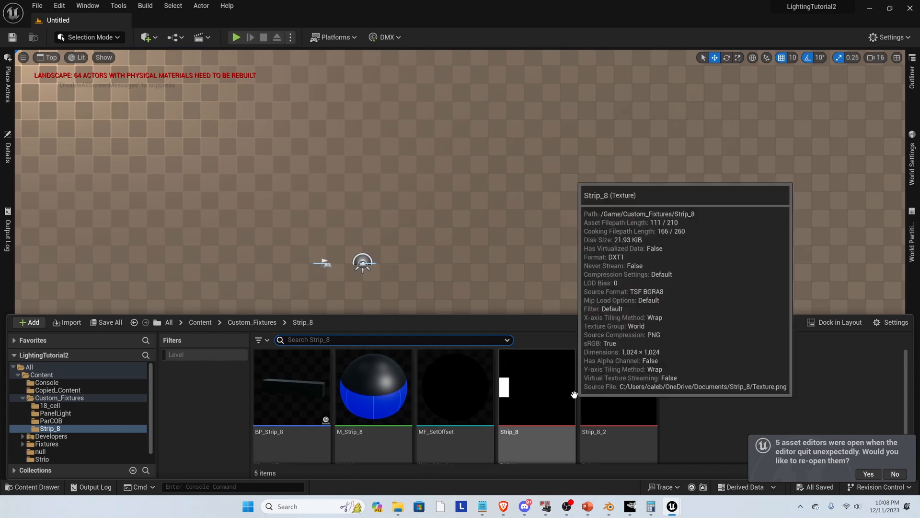
double_click(286, 392)
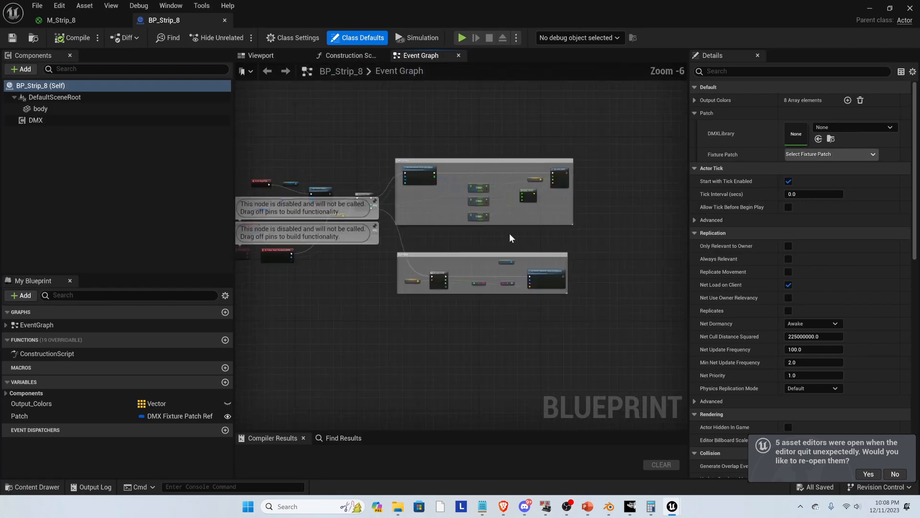
scroll(508, 236, "up", 1)
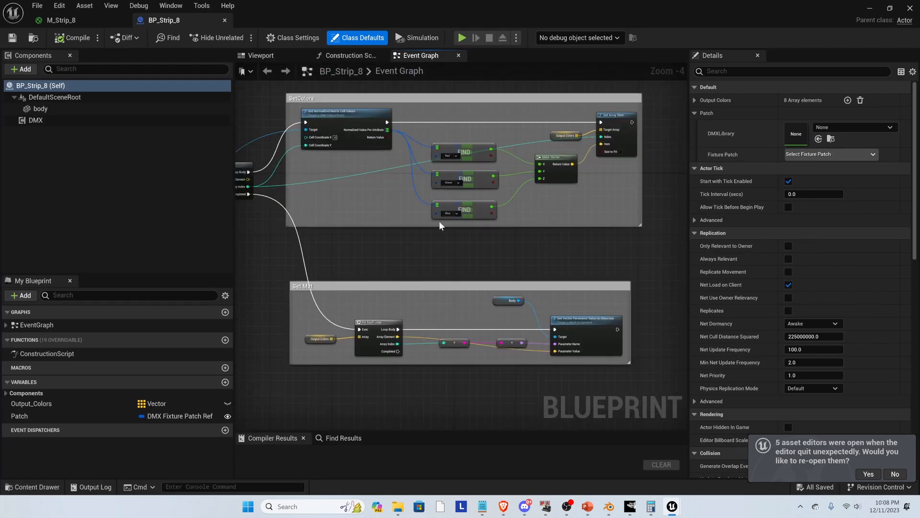
left_click(57, 38)
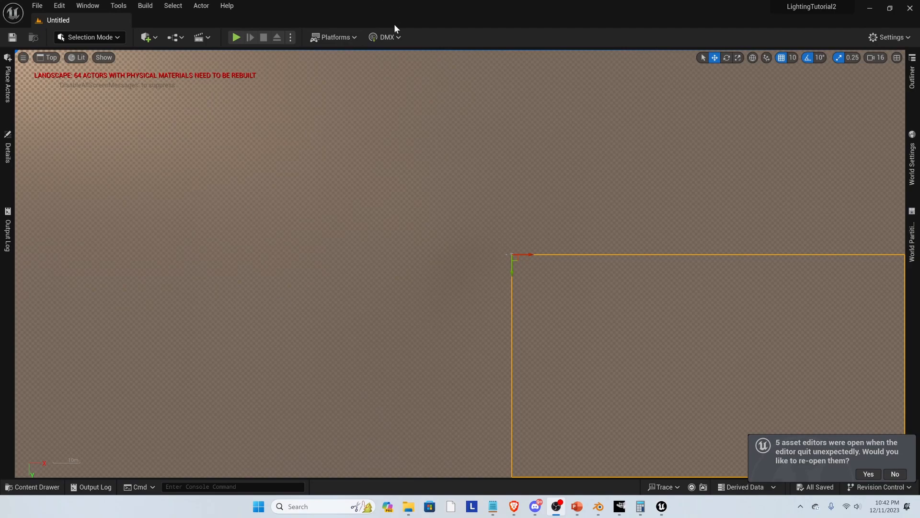
Step: Check the incoming channel values for local universe 1 in the DMX Channel Monitor, and close it
left_click(384, 37)
left_click(392, 67)
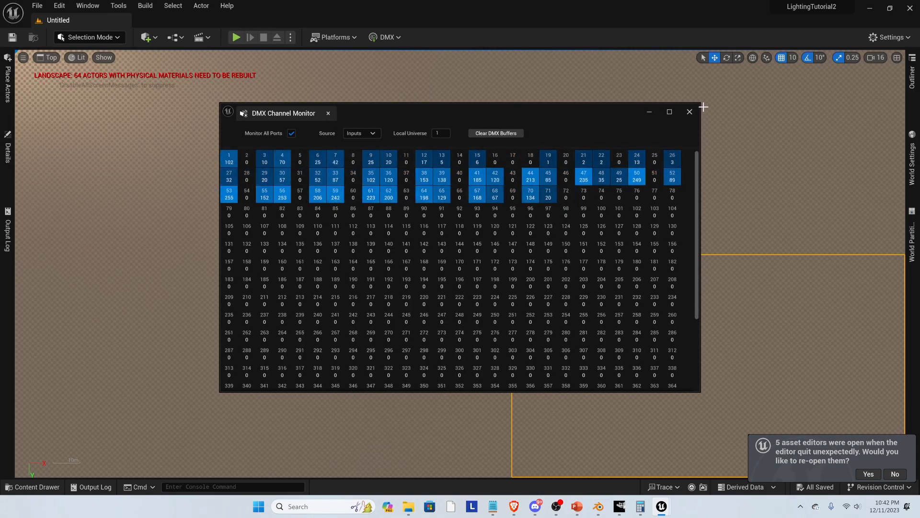
left_click(689, 112)
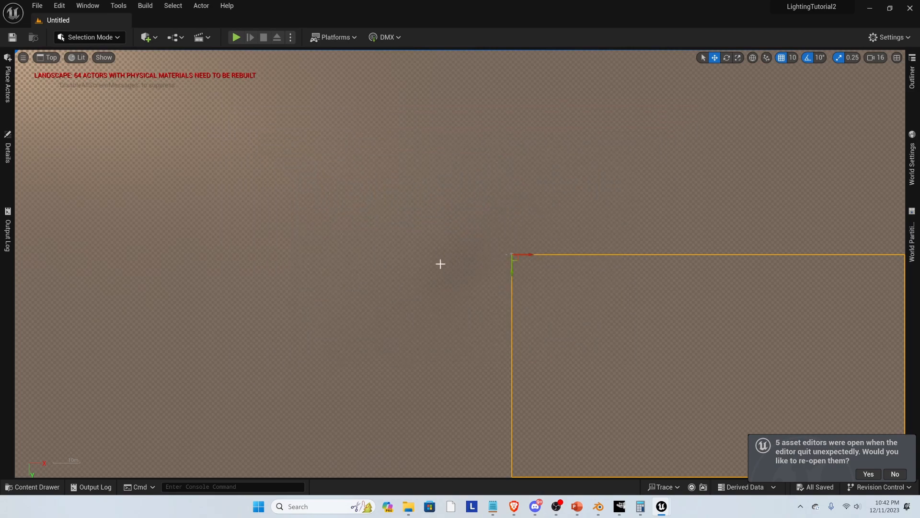
Step: Decline reopening the five asset editors from the earlier session
scroll(341, 255, "down", 6)
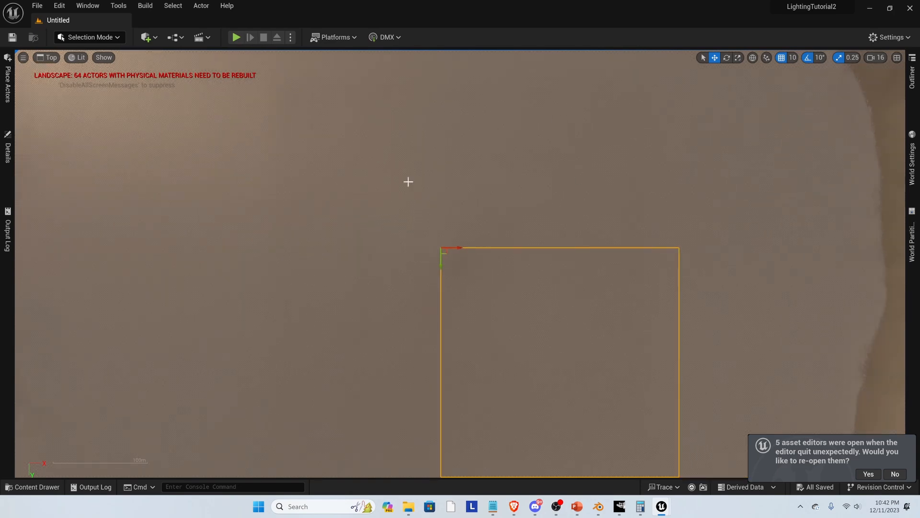
left_click(897, 474)
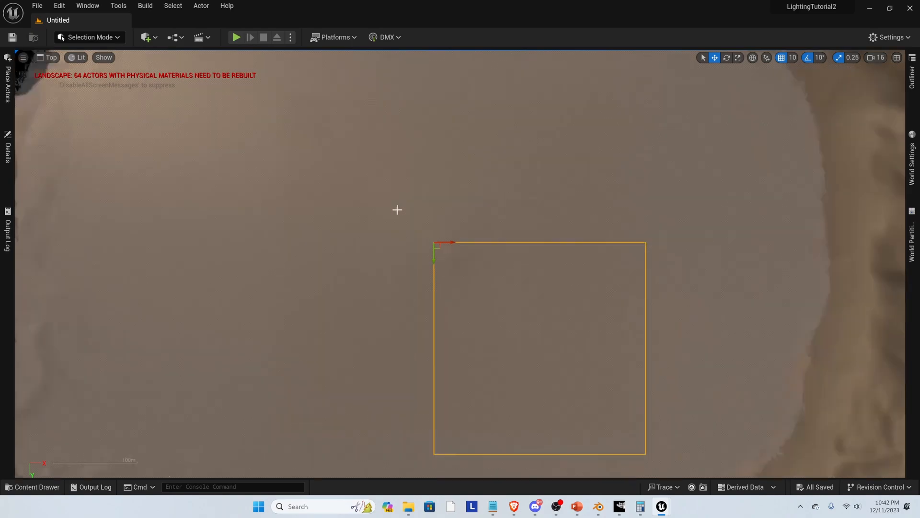
scroll(513, 281, "down", 2)
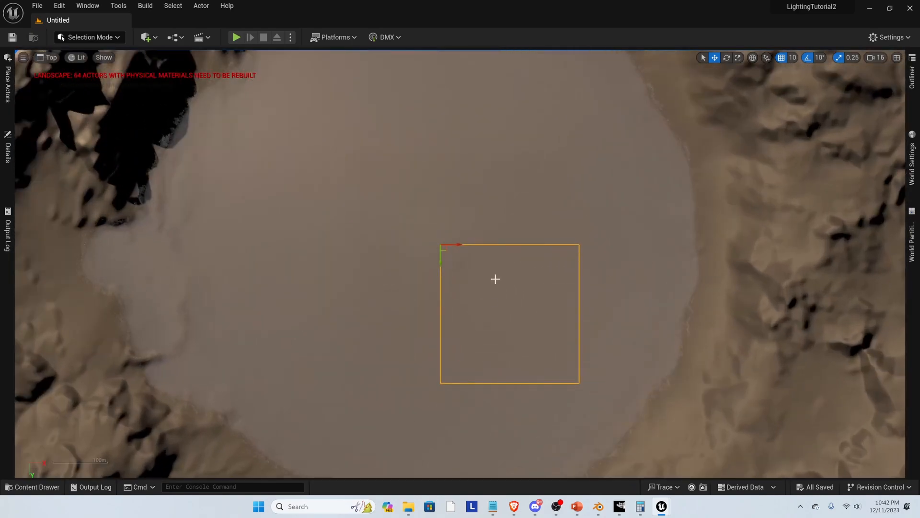
scroll(513, 310, "down", 1)
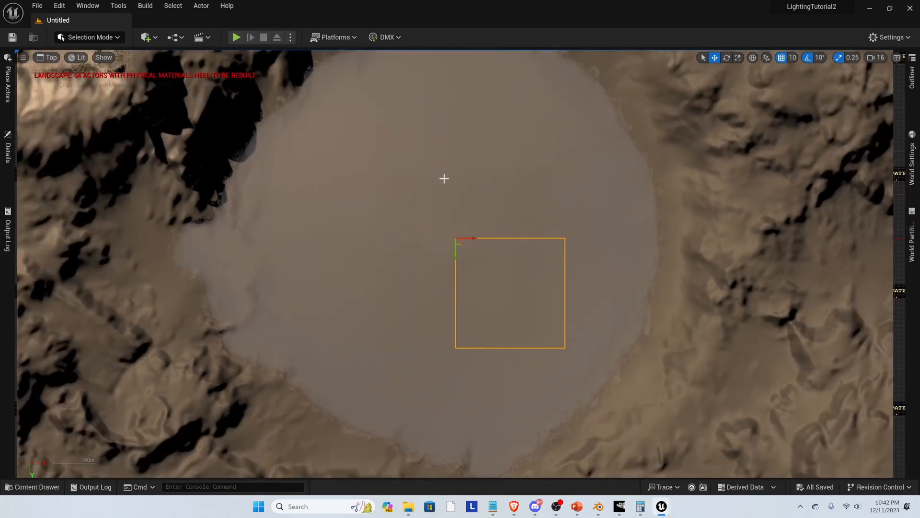
left_click(386, 37)
left_click(392, 75)
scroll(435, 261, "up", 2)
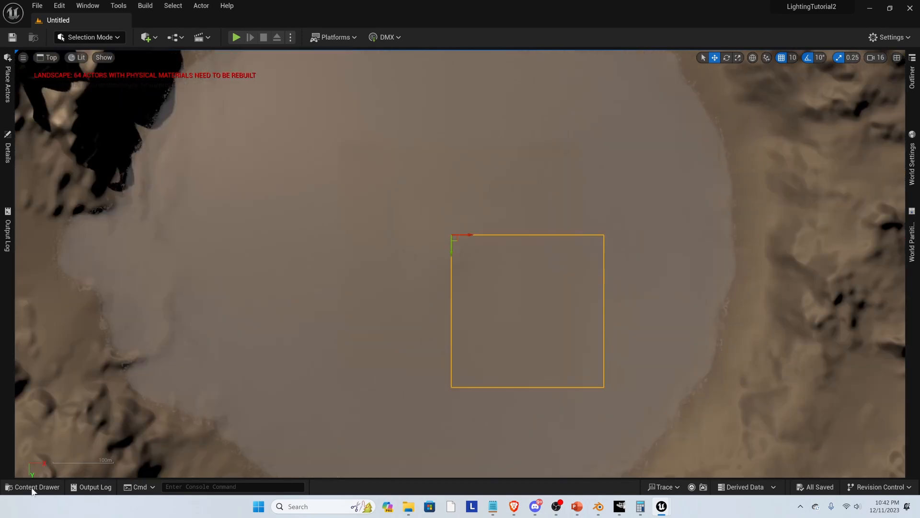
Step: Place a BP_Strip_8 actor from the Strip_8 folder onto the landscape and focus on it from the level's actor list
left_click(32, 487)
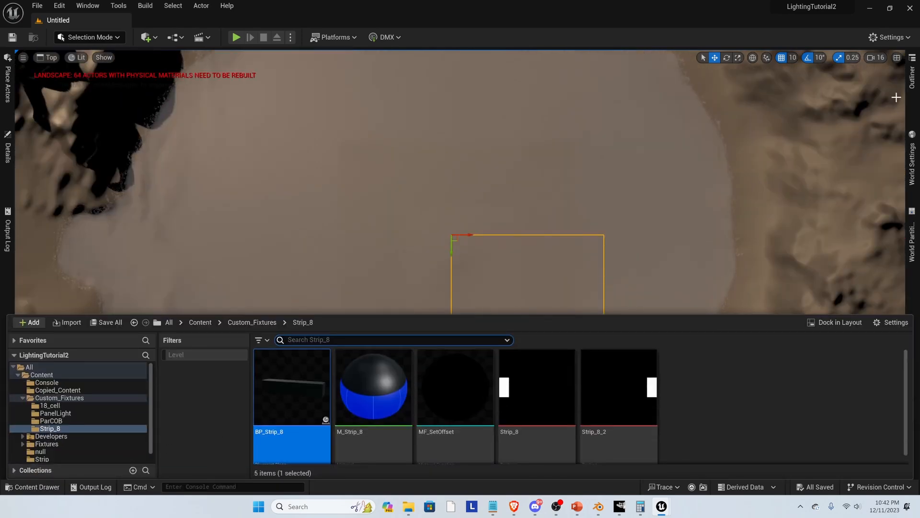
left_click(912, 76)
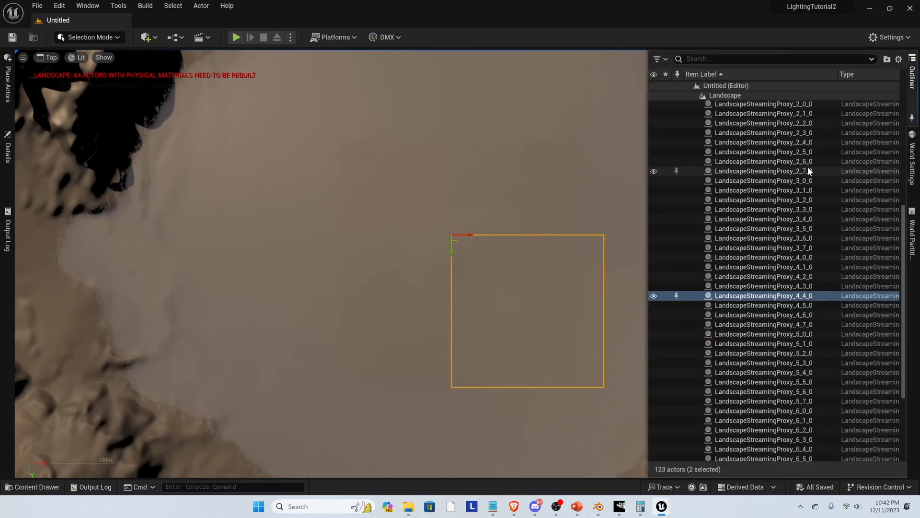
scroll(809, 171, "up", 8)
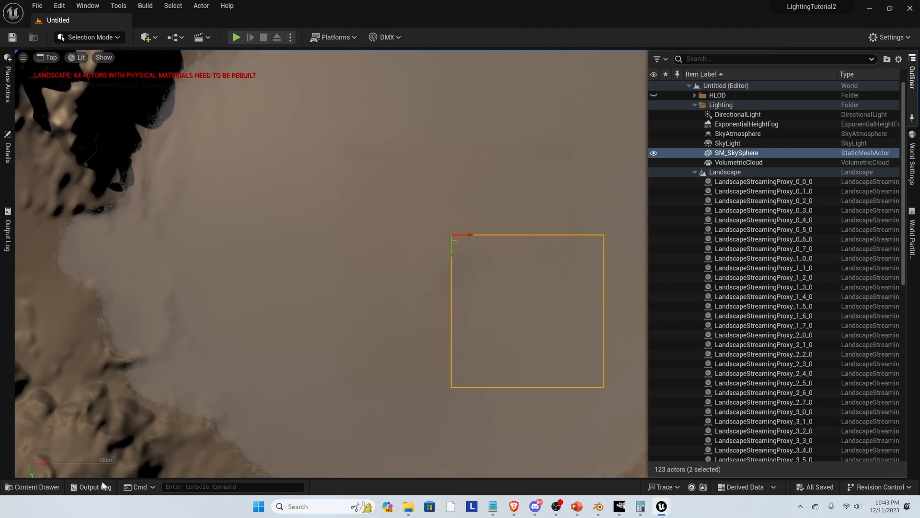
left_click(39, 489)
left_click_drag(281, 399, 442, 247)
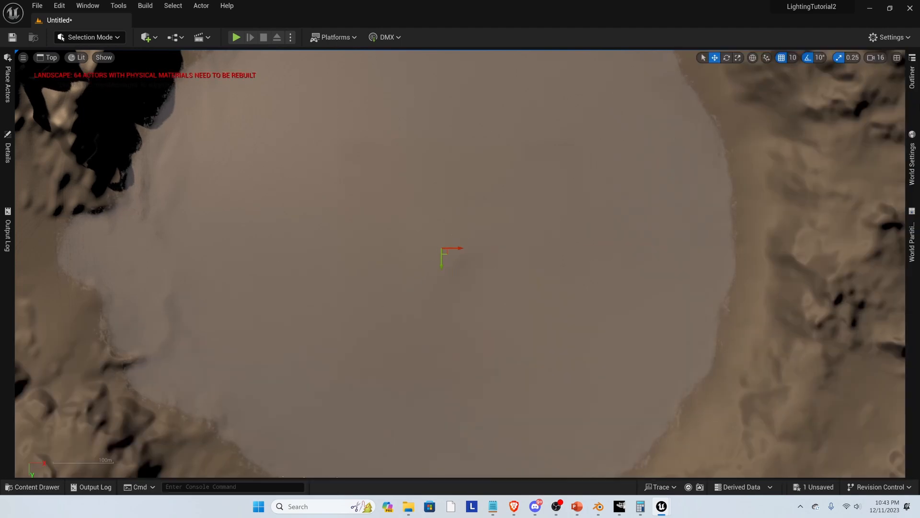
left_click(912, 77)
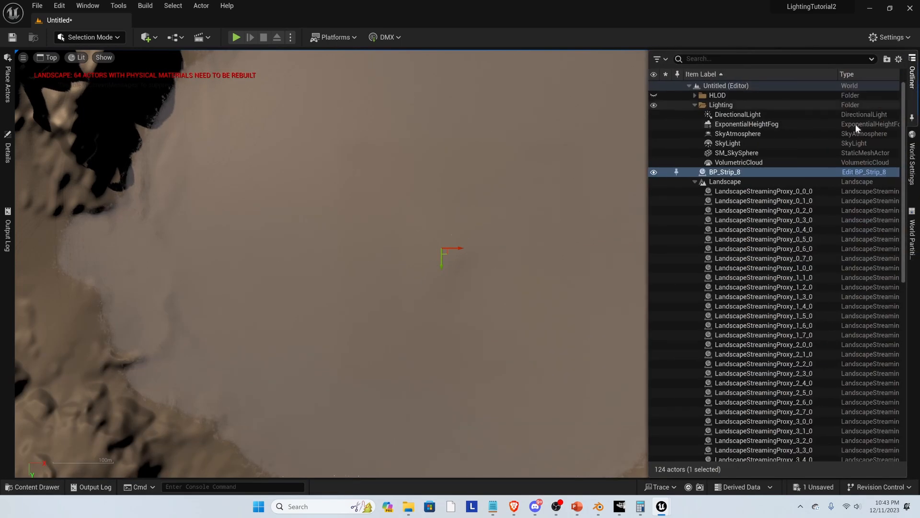
double_click(754, 176)
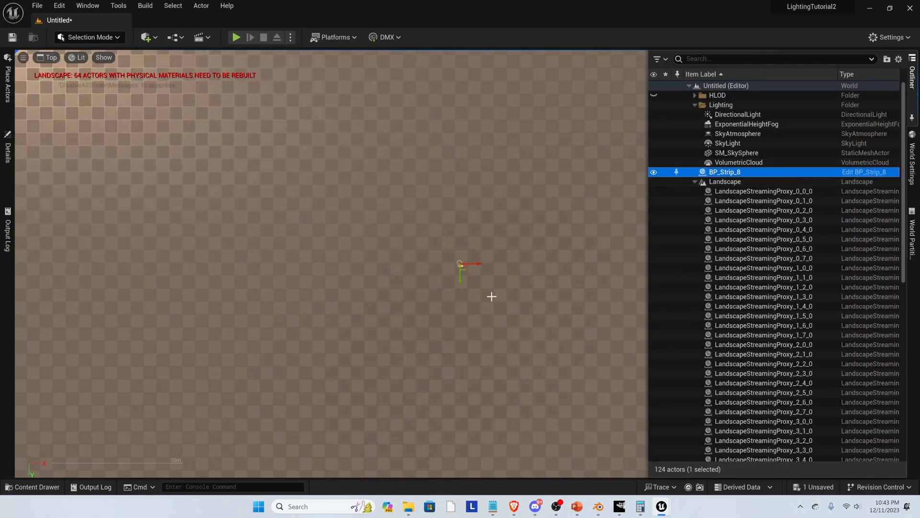
scroll(468, 278, "up", 4)
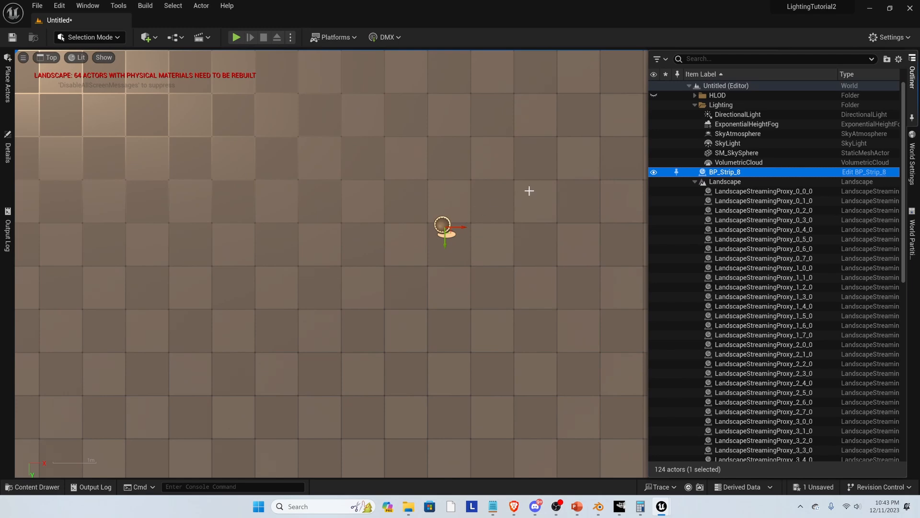
scroll(520, 196, "down", 5)
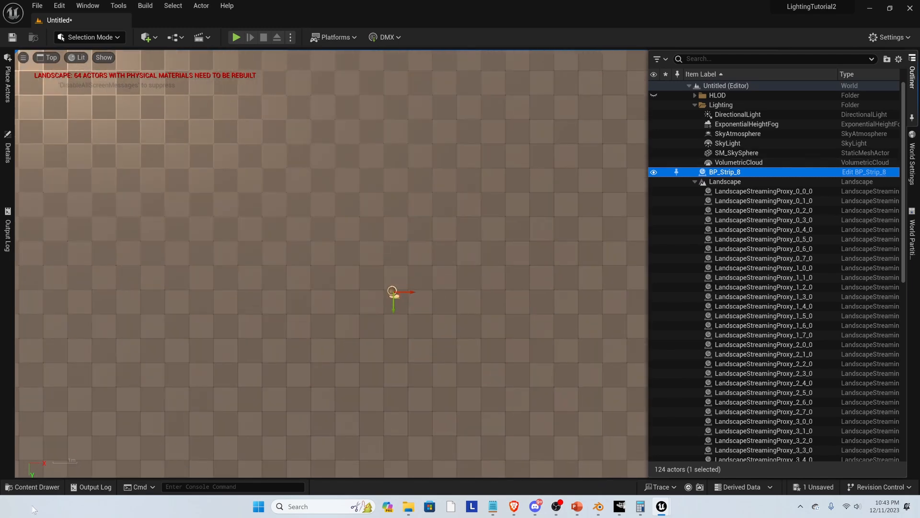
Step: Open the BP_Strip_8 blueprint and select its body component to inspect the static mesh setting
left_click(46, 490)
left_click_drag(315, 399, 305, 393)
left_click(307, 397)
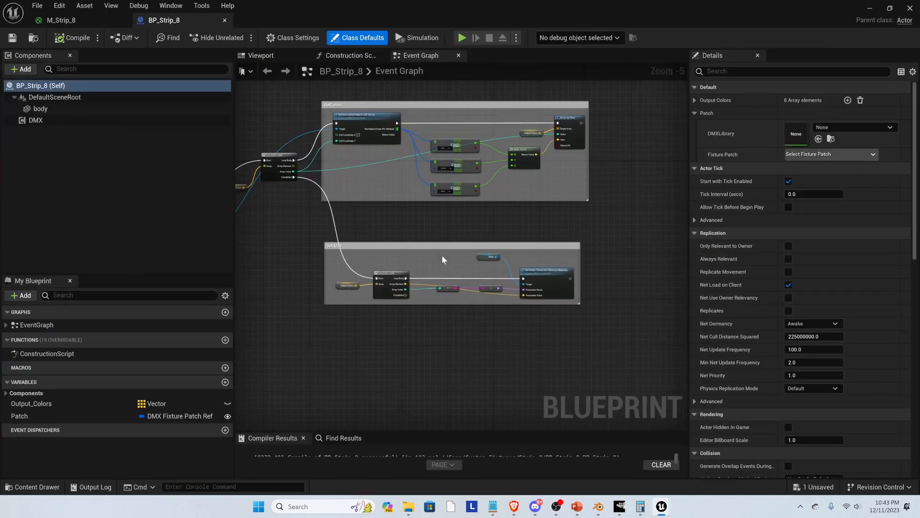
left_click(104, 111)
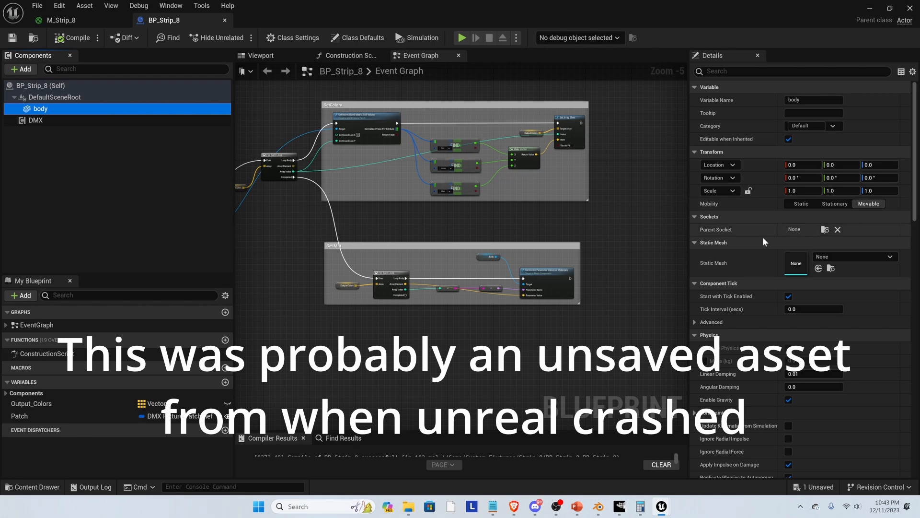
Step: Shrink the blueprint editor over the level and look through the Strip_8 content folder for the body mesh
left_click_drag(405, 5, 437, 64)
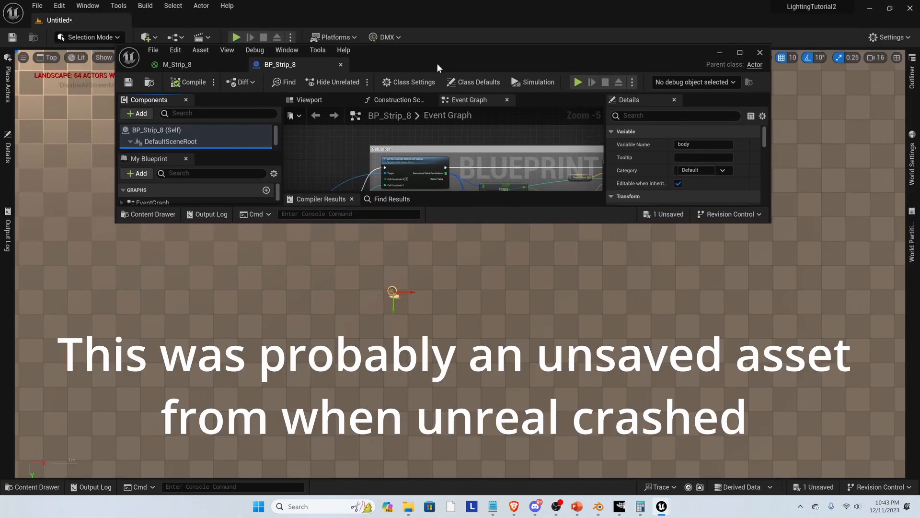
left_click(29, 486)
scroll(661, 156, "down", 1)
scroll(663, 151, "down", 5)
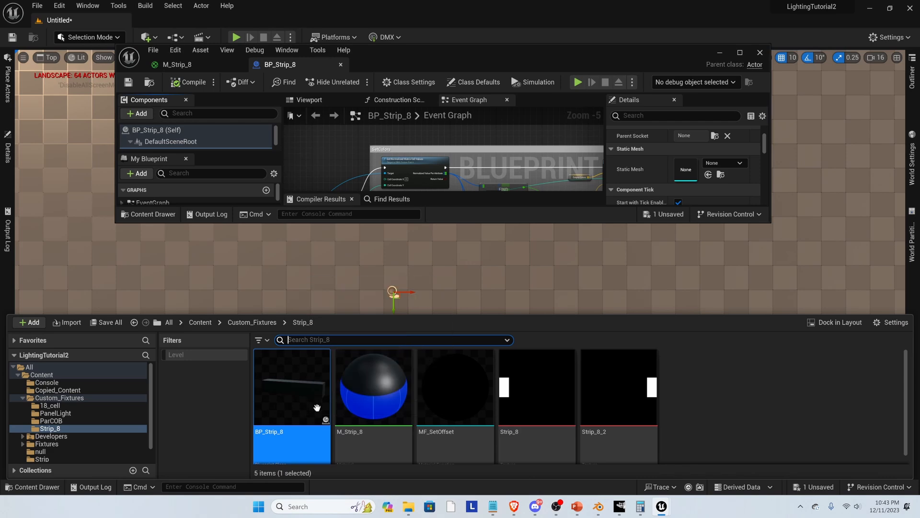
scroll(603, 357, "down", 1)
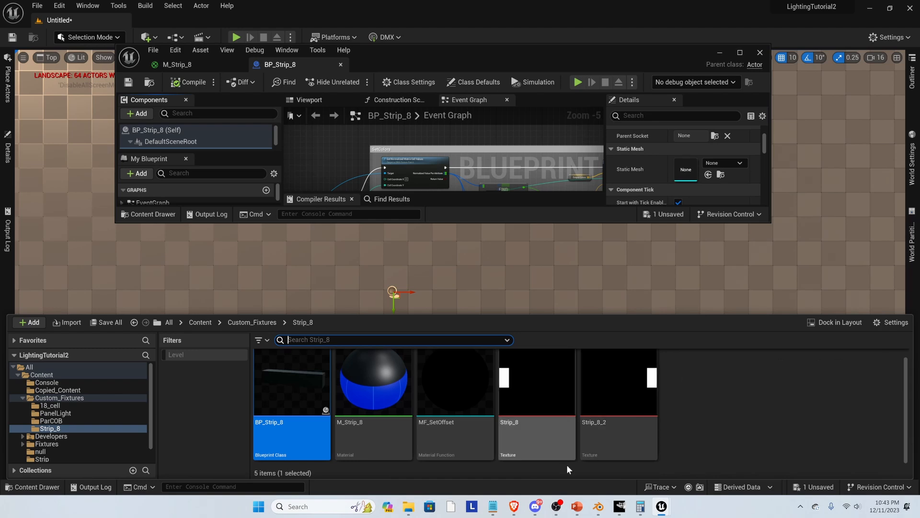
scroll(534, 432, "up", 1)
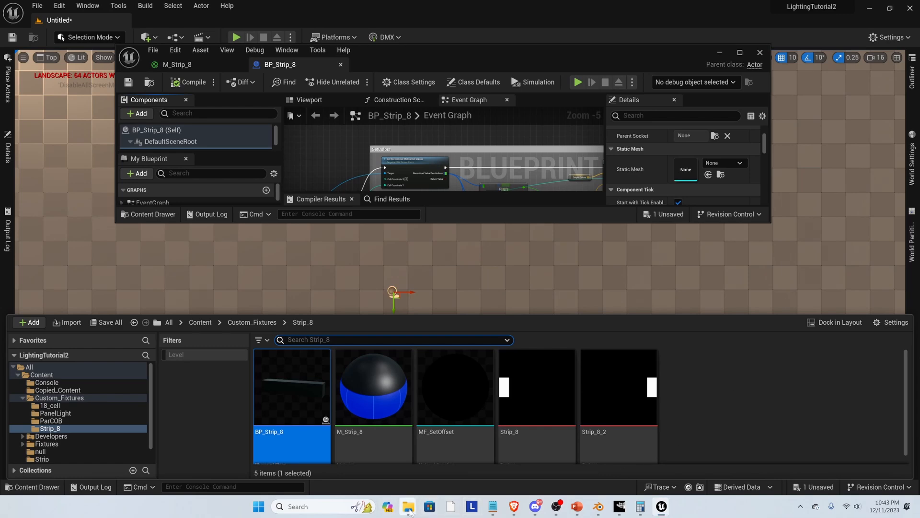
Step: Import body.fbx from the Documents Strip_8 folder into the project's Strip_8 folder as a static mesh, and close the import log
mouse_move(411, 512)
left_click(476, 446)
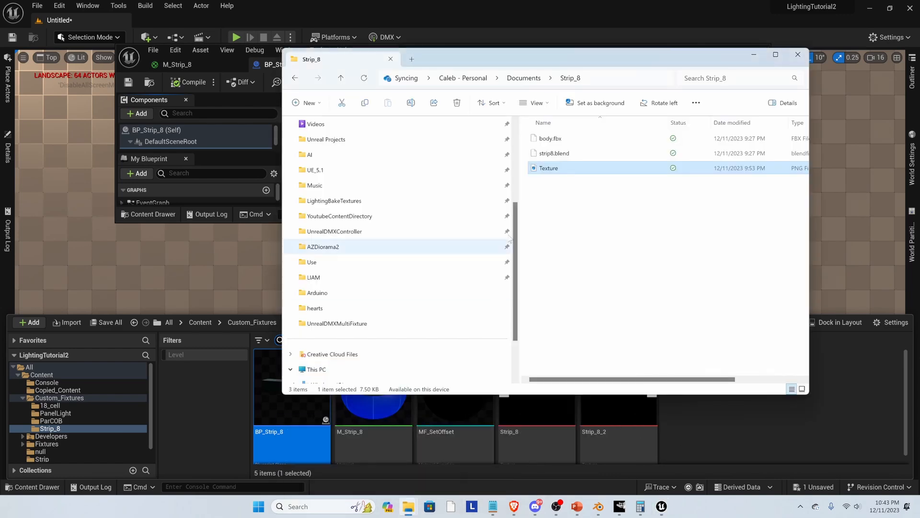
left_click(599, 141)
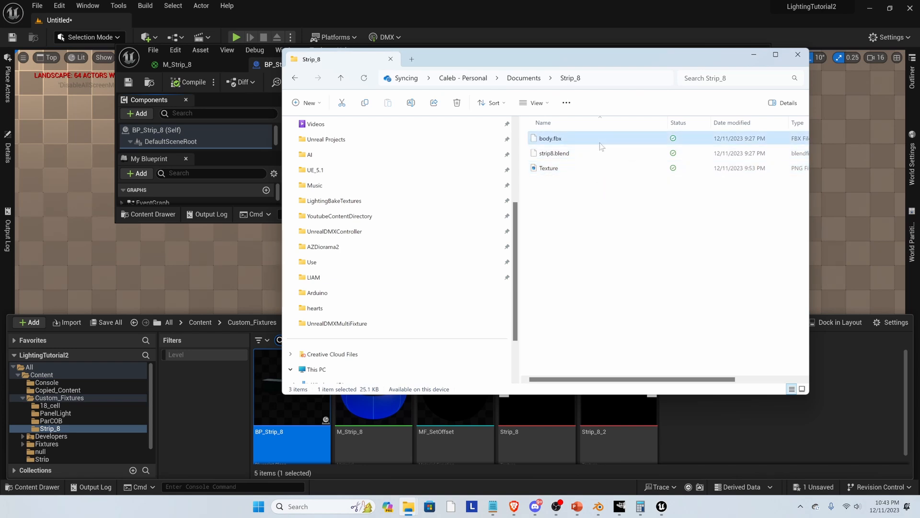
left_click_drag(601, 142, 749, 424)
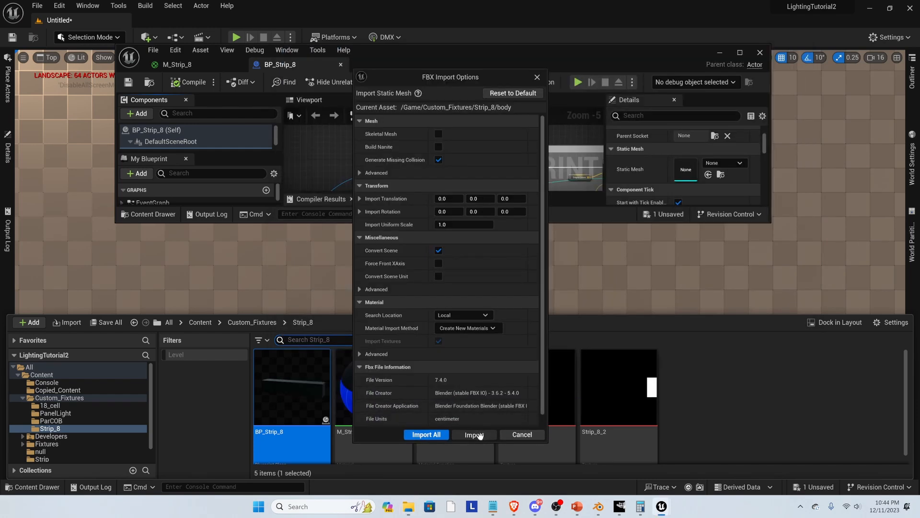
left_click(475, 435)
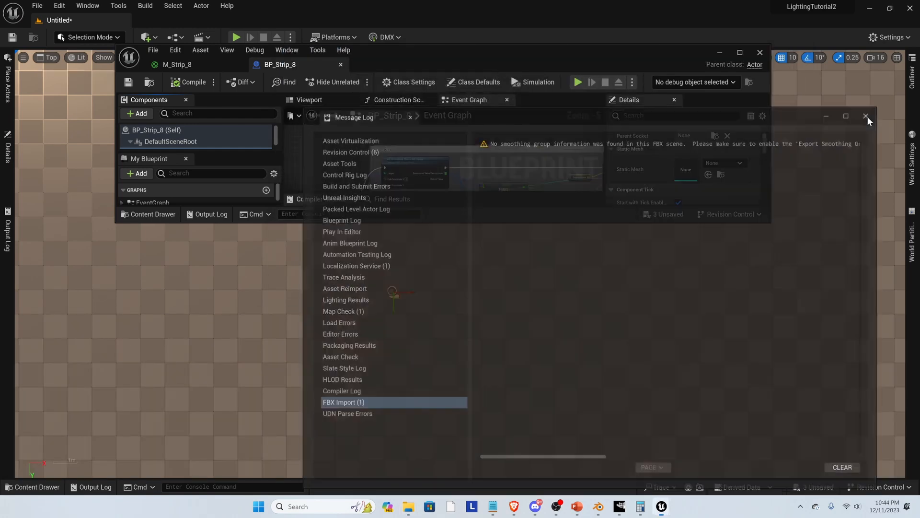
left_click(868, 115)
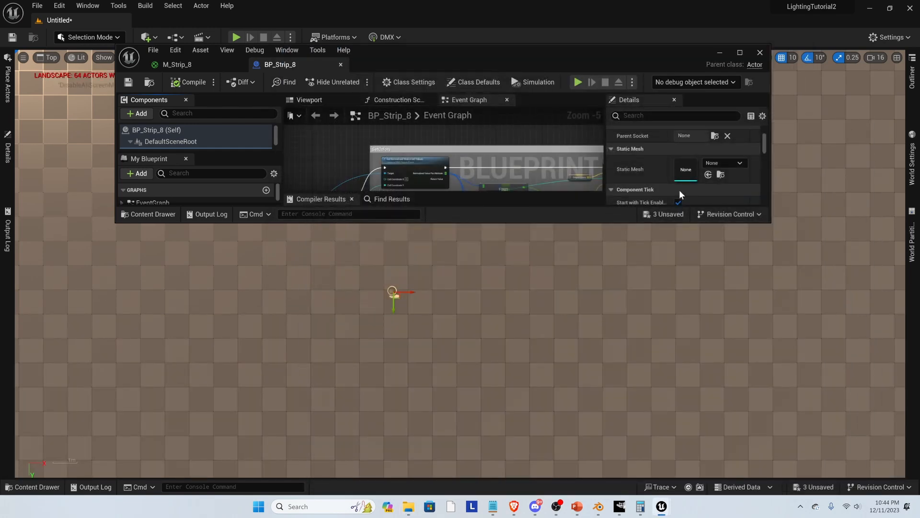
Step: Assign the imported body static mesh to the body component, then compile and save BP_Strip_8
left_click(733, 164)
type("bo")
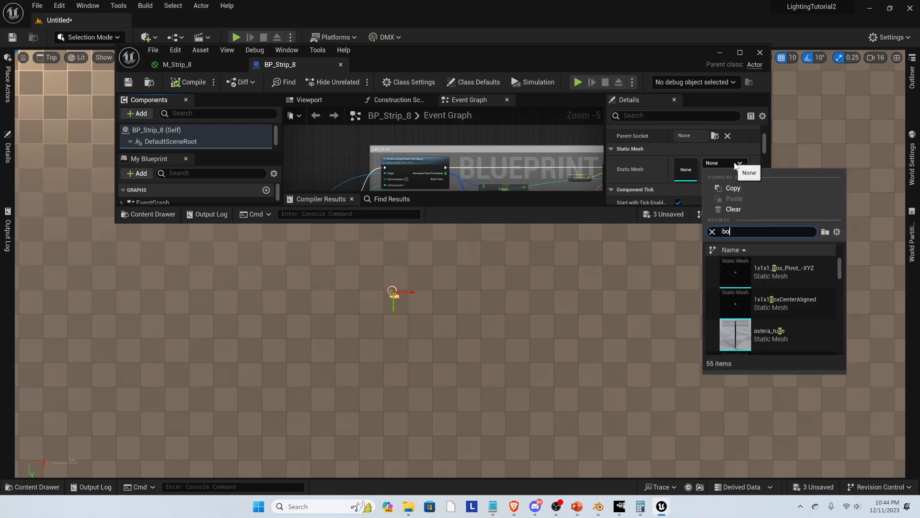
type("dy")
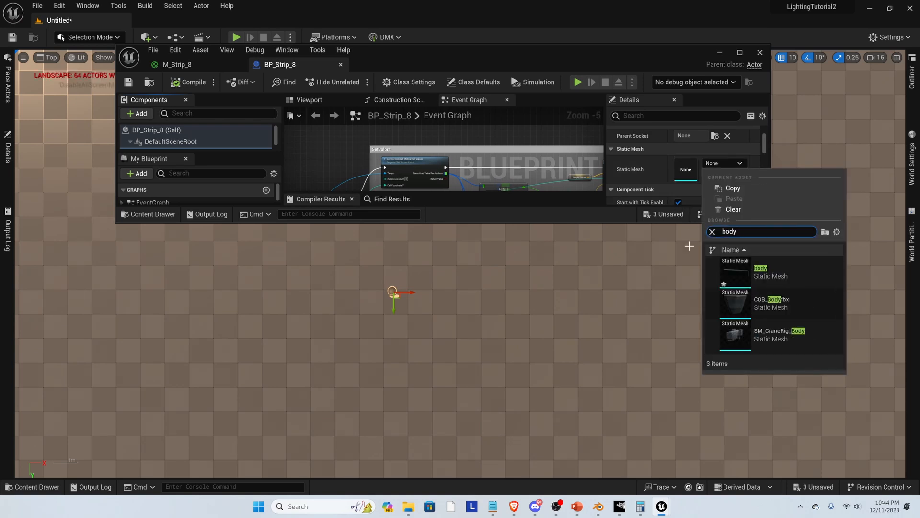
left_click(761, 271)
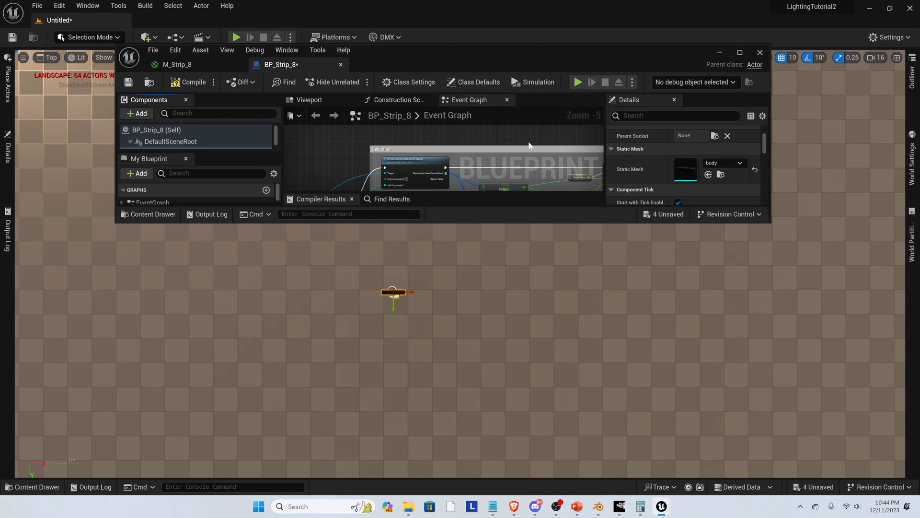
left_click(739, 52)
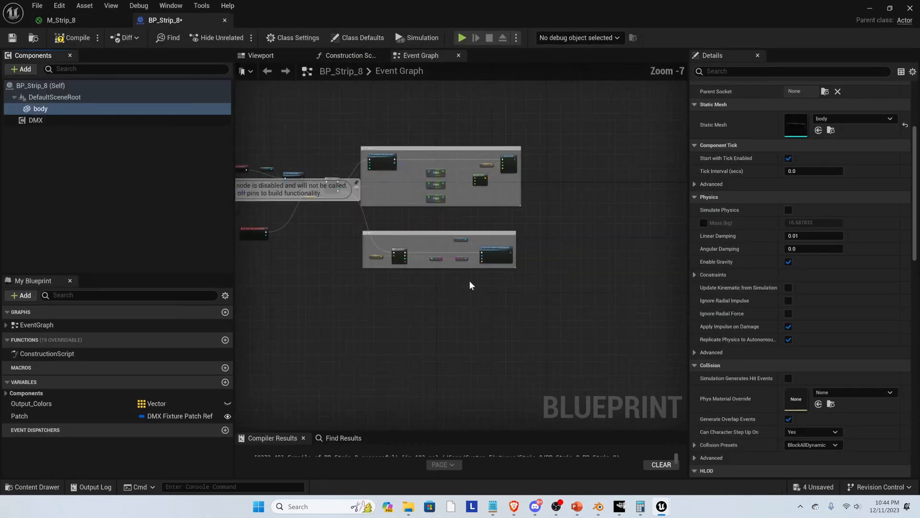
scroll(396, 200, "up", 2)
left_click(72, 37)
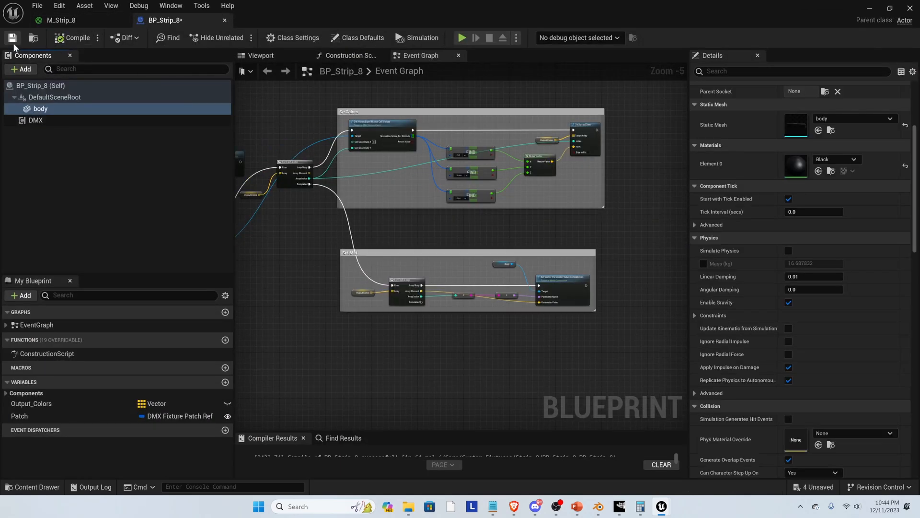
left_click(870, 9)
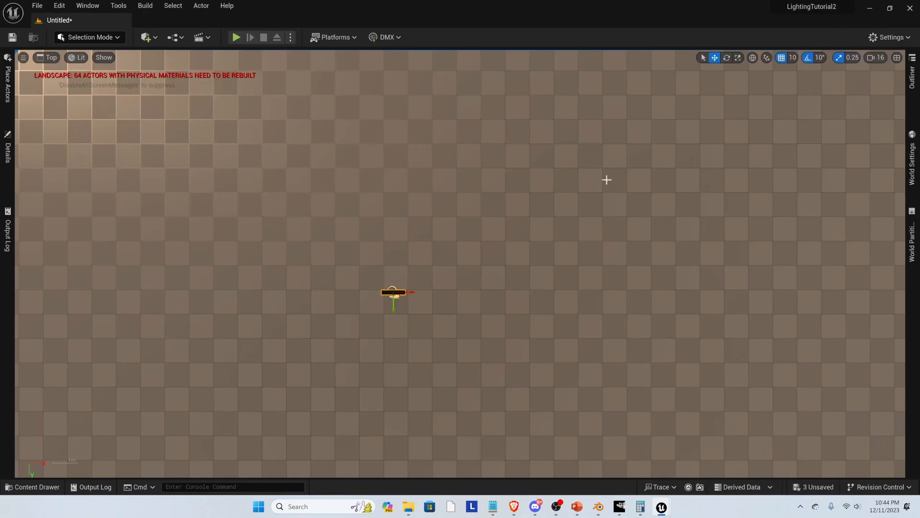
Step: Set the placed BP_Strip_8 actor's DMX Library to NewDMXLibrary
scroll(397, 290, "up", 8)
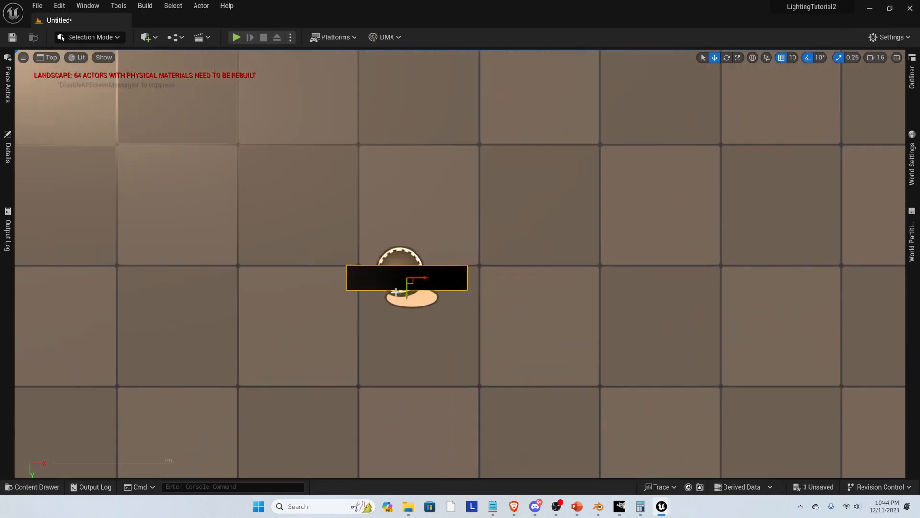
scroll(391, 299, "up", 1)
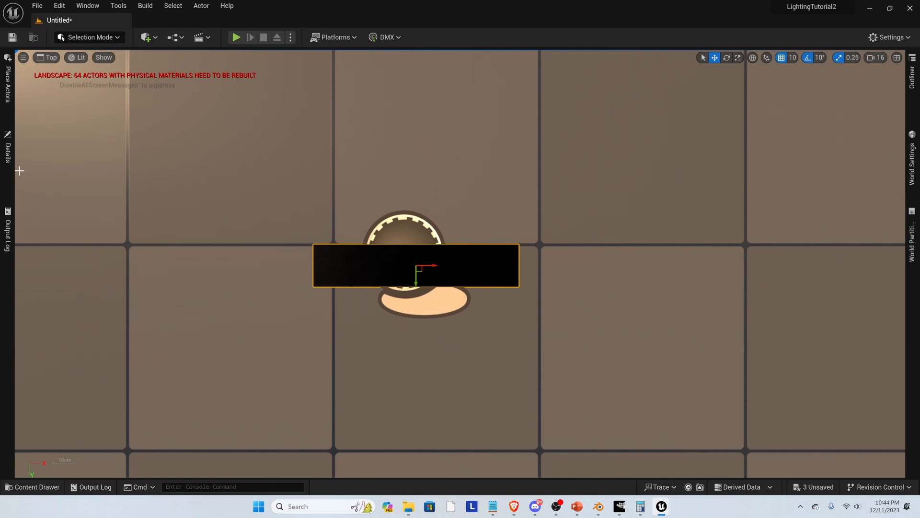
left_click(7, 149)
left_click(149, 262)
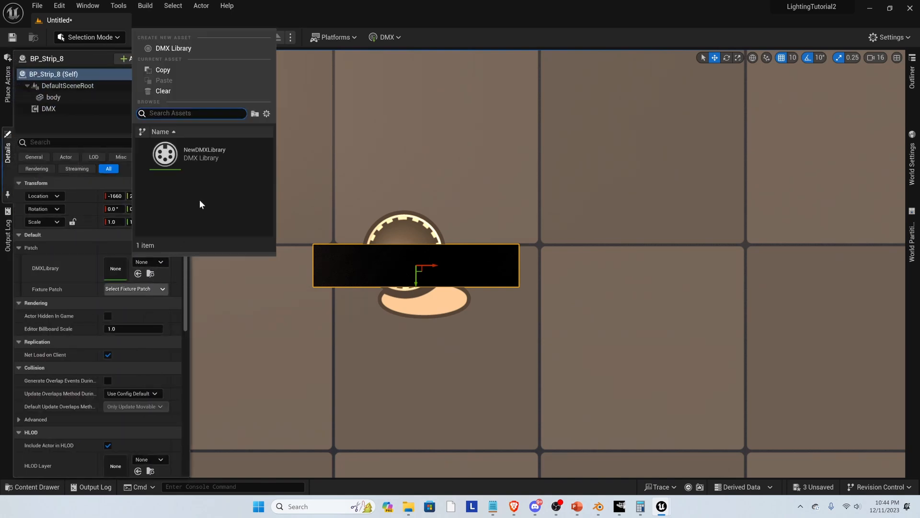
left_click(206, 150)
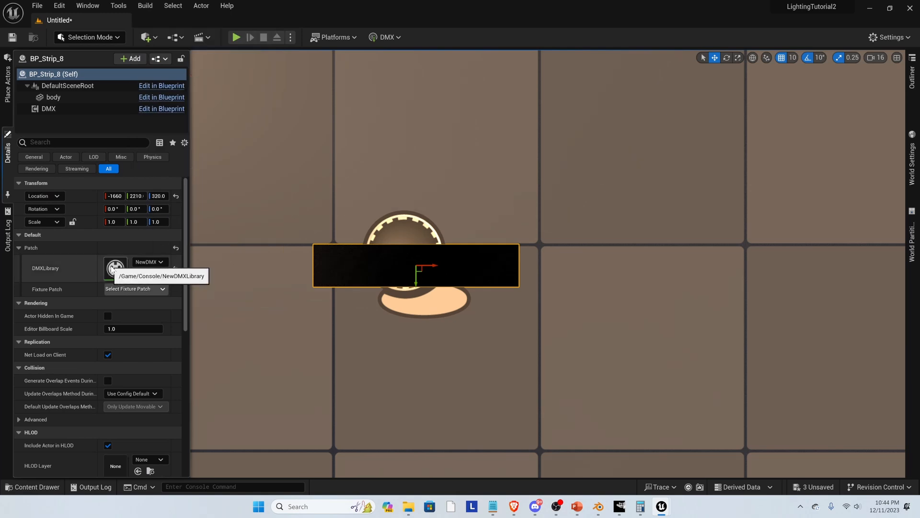
Step: Check the fixture patches in NewDMXLibrary and assign ledstrip_8 as the BP_Strip_8 actor's fixture patch
double_click(116, 269)
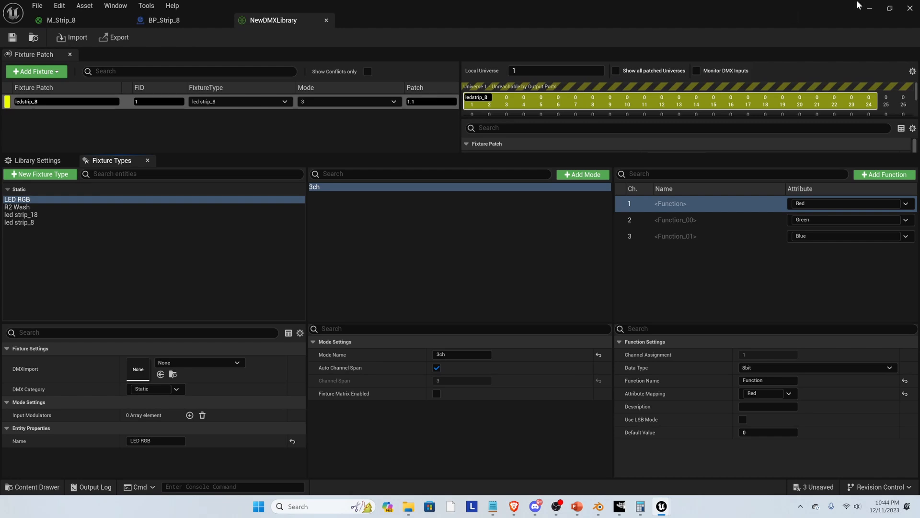
left_click(870, 8)
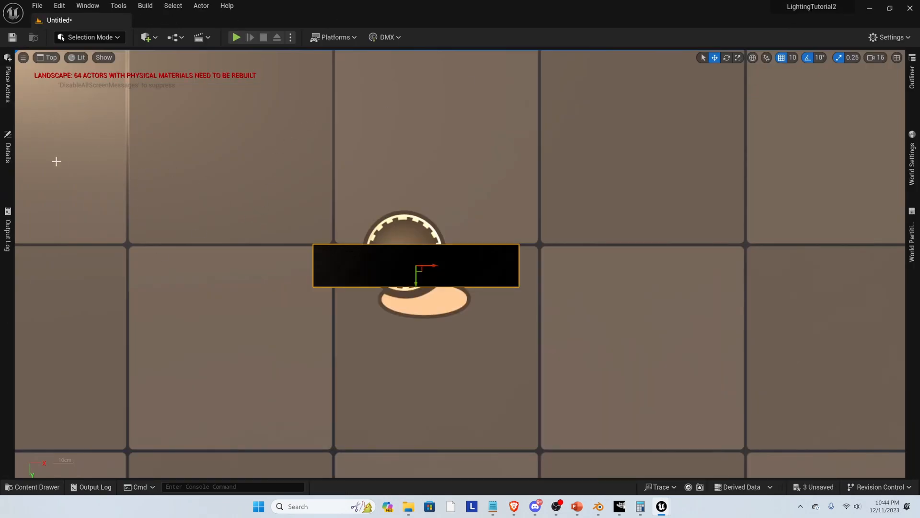
left_click(8, 156)
left_click(134, 288)
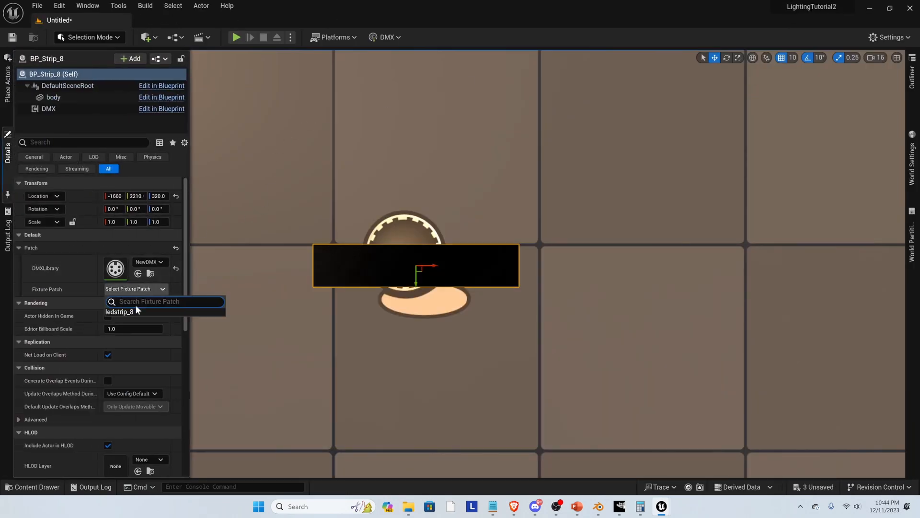
left_click(120, 311)
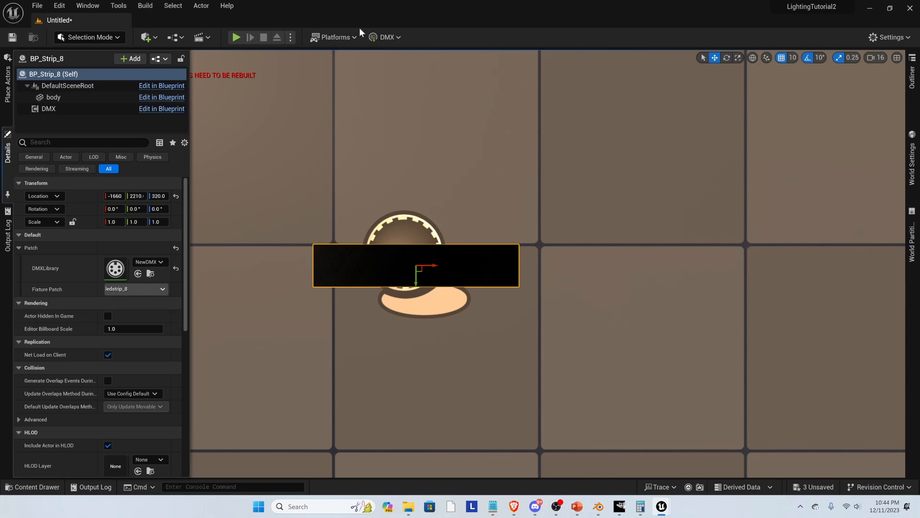
Step: Use the DMX Patch Tool to address the selected strip incrementally with NewDMXLibrary and the ledstrip_8 fixture patch, and close the tool
left_click(392, 38)
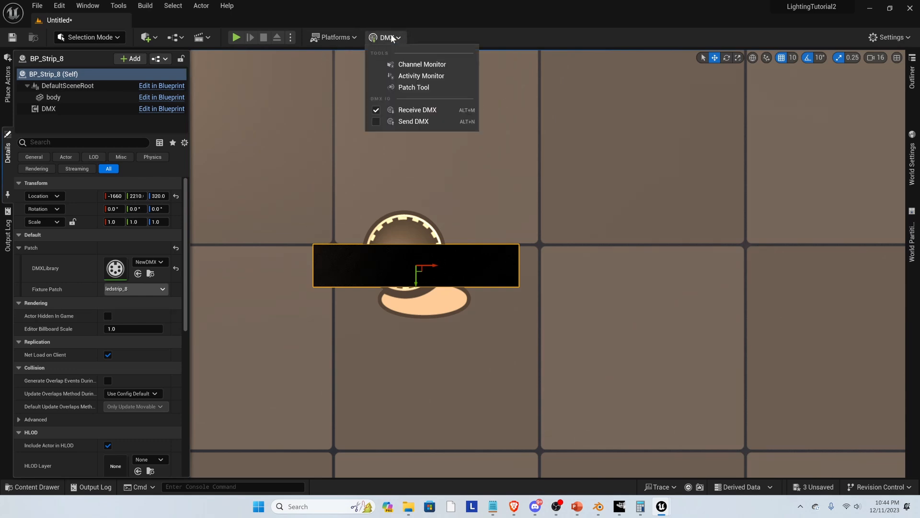
left_click(422, 87)
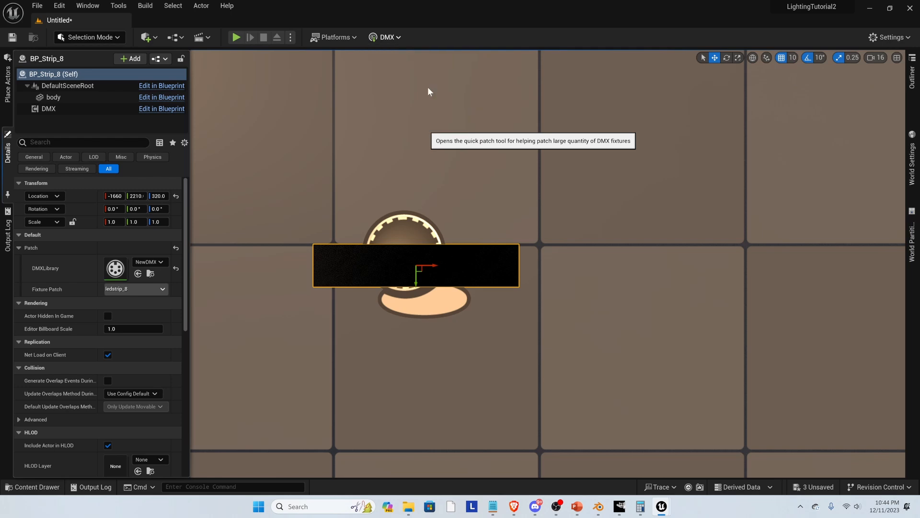
left_click_drag(391, 258, 519, 336)
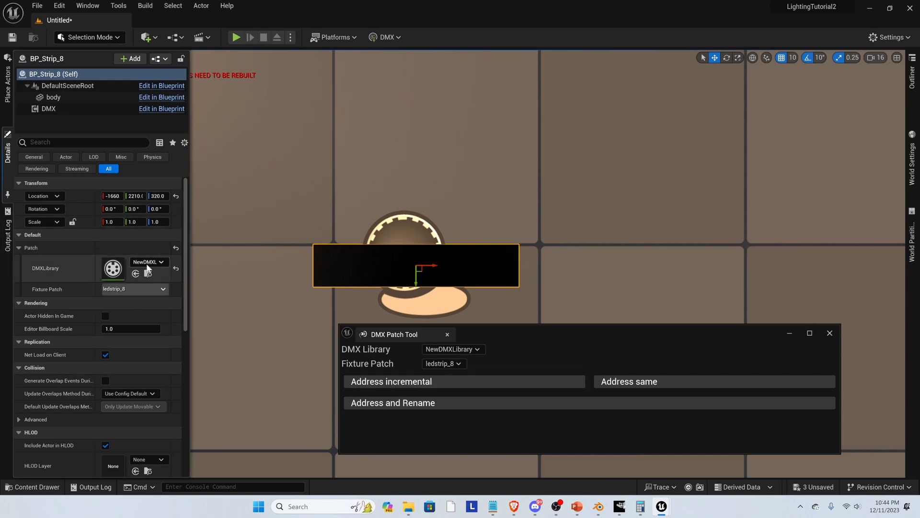
left_click(459, 365)
left_click(455, 372)
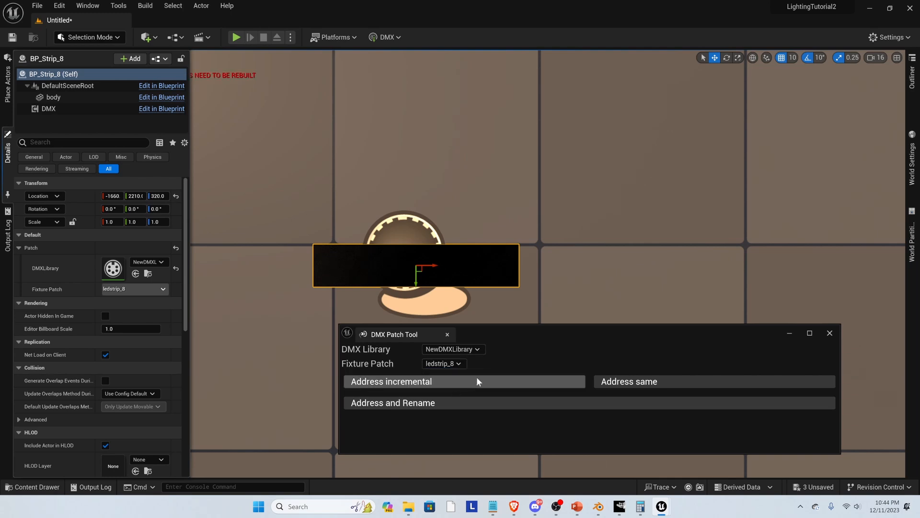
left_click(517, 387)
left_click(830, 334)
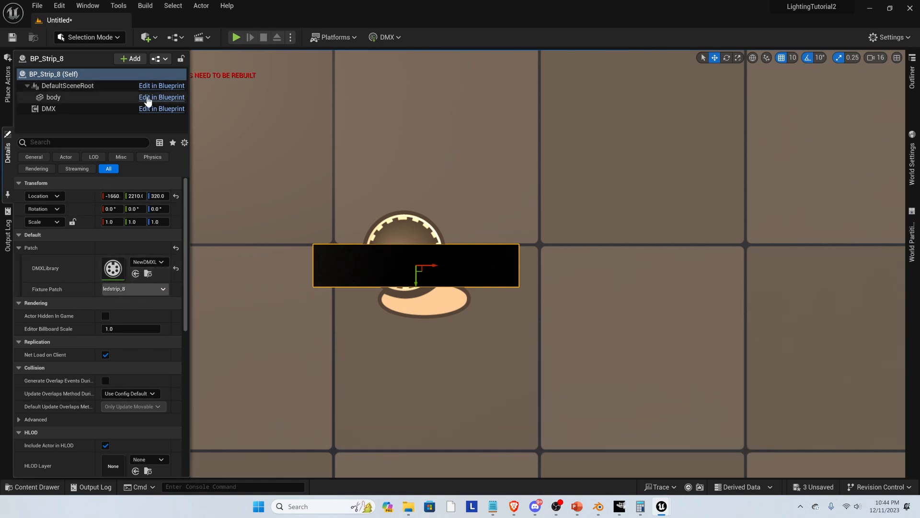
Step: Open the BP_Strip_8 blueprint and examine its event graph, from the DMX receive event to the Set Mat section, and return to the level
left_click(915, 81)
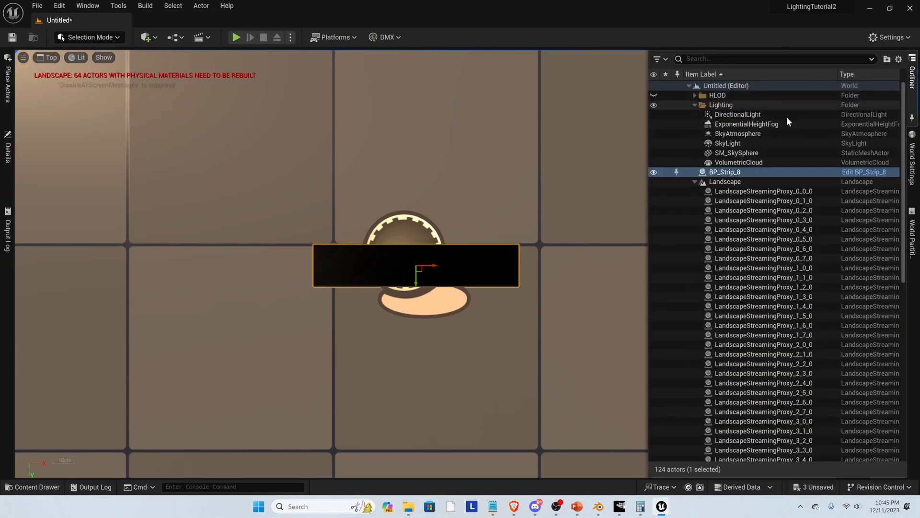
left_click(852, 172)
scroll(465, 165, "up", 1)
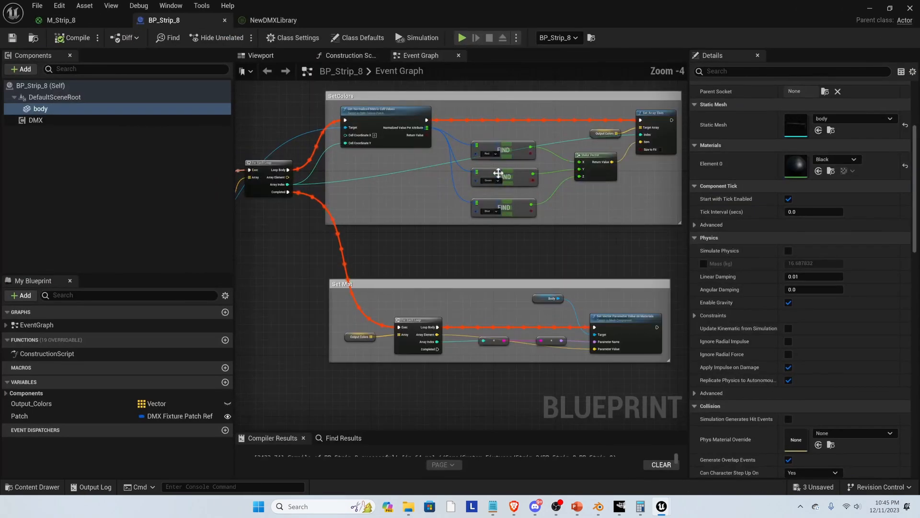
scroll(599, 175, "down", 3)
scroll(417, 181, "up", 3)
scroll(324, 177, "down", 3)
scroll(413, 180, "up", 3)
scroll(384, 170, "down", 3)
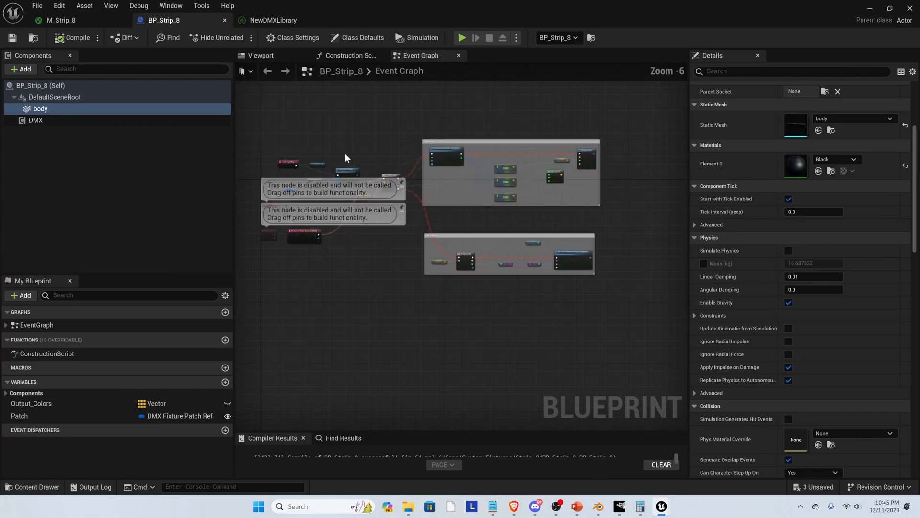
scroll(352, 154, "up", 3)
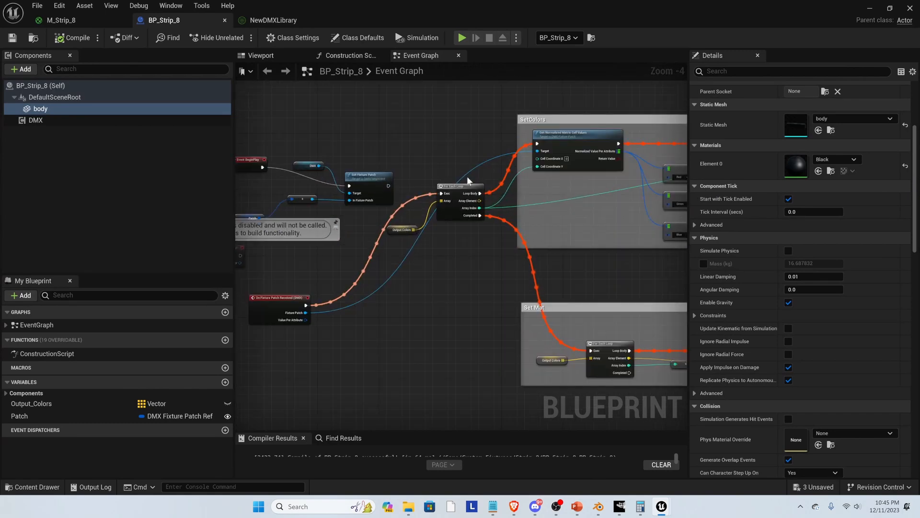
scroll(294, 154, "down", 2)
scroll(606, 142, "up", 2)
scroll(590, 134, "down", 2)
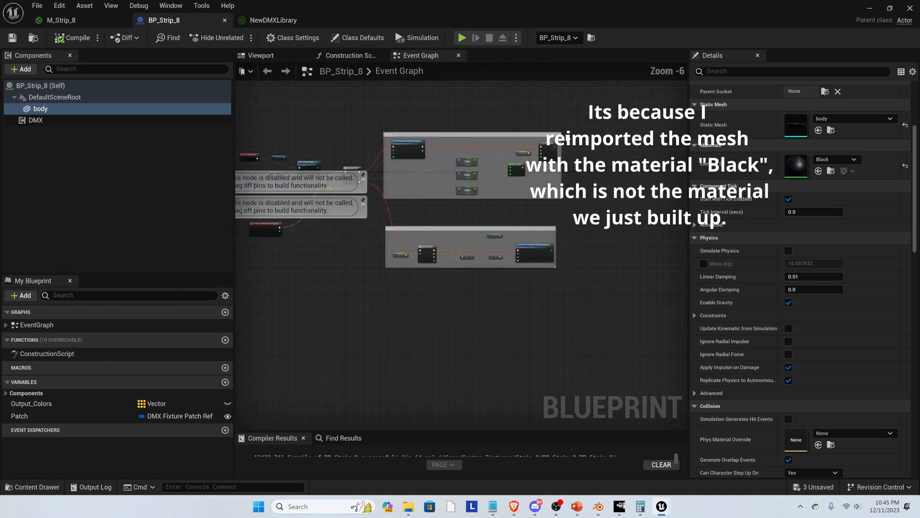
scroll(551, 253, "up", 3)
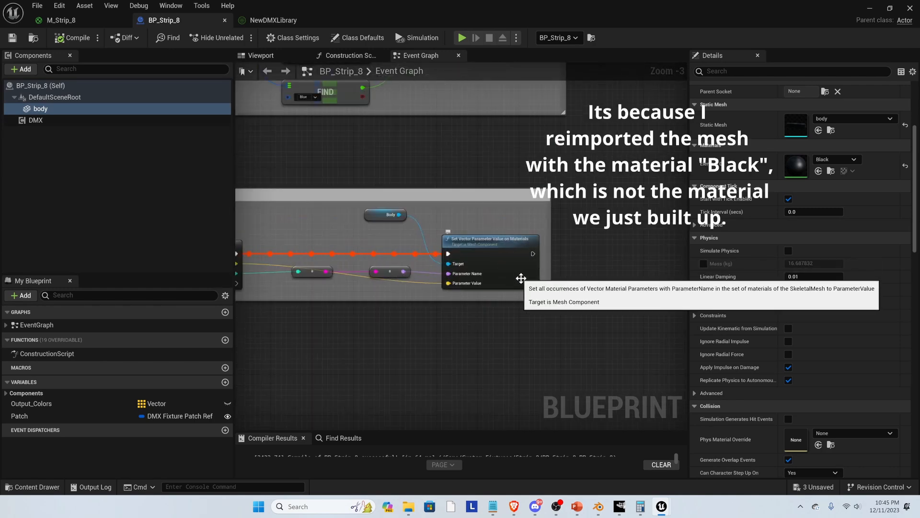
left_click(876, 10)
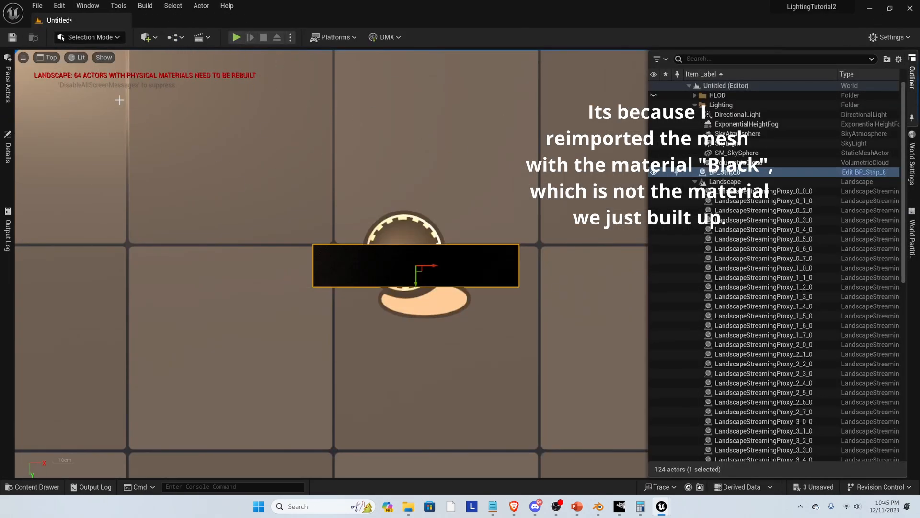
Step: Switch the level viewport to perspective and focus it on the BP_Strip_8 actor
left_click(50, 57)
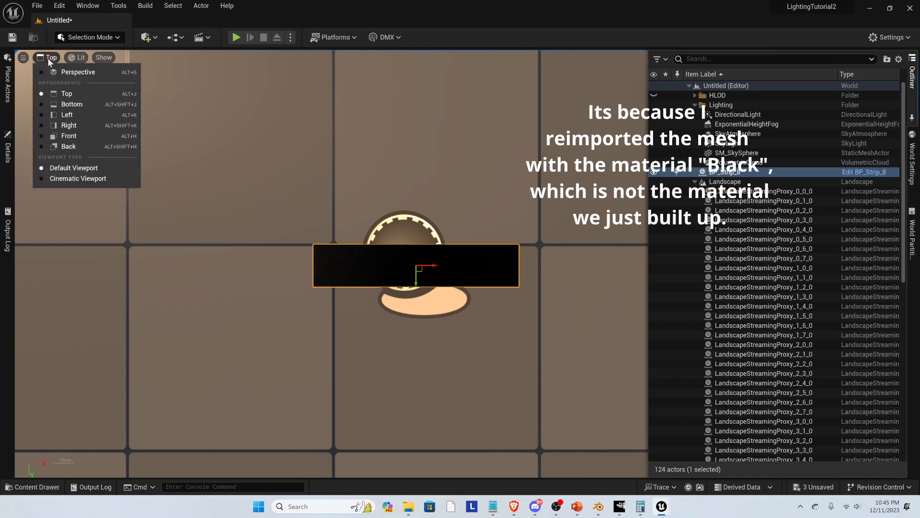
left_click(60, 70)
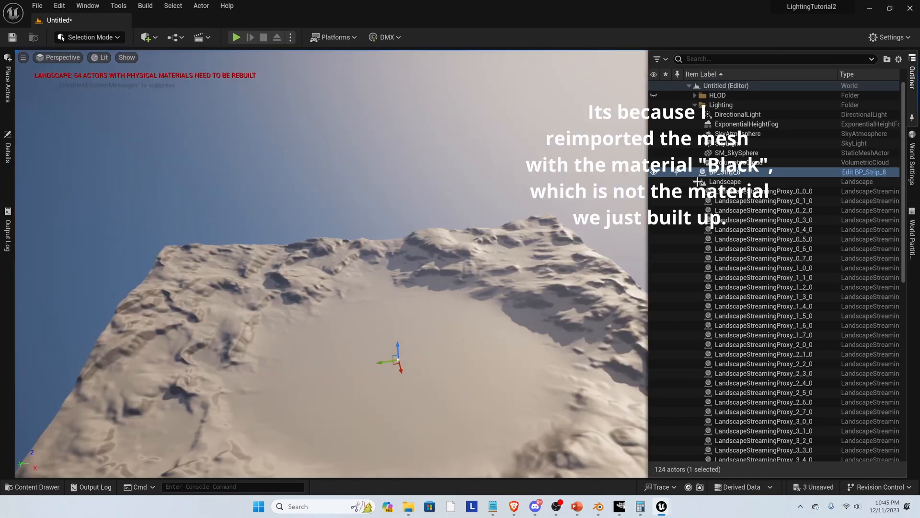
double_click(810, 172)
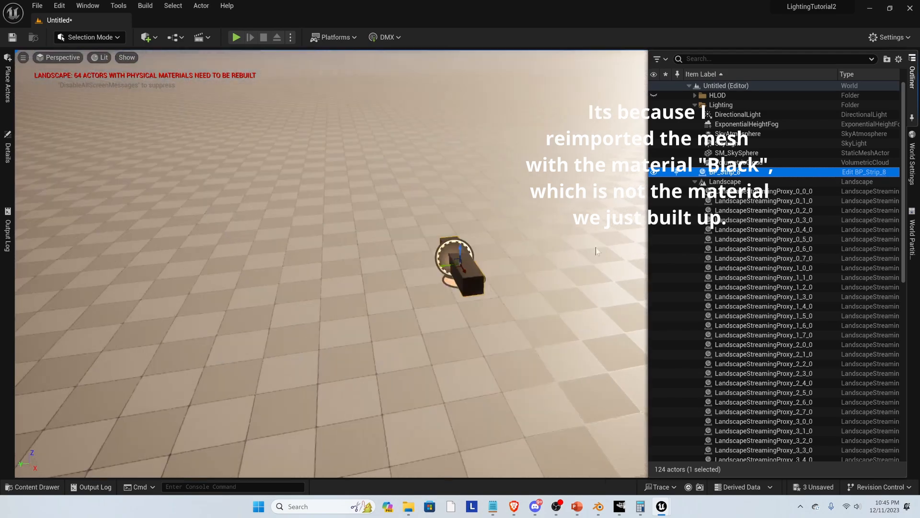
scroll(480, 274, "up", 2)
right_click_drag(493, 274, 444, 300)
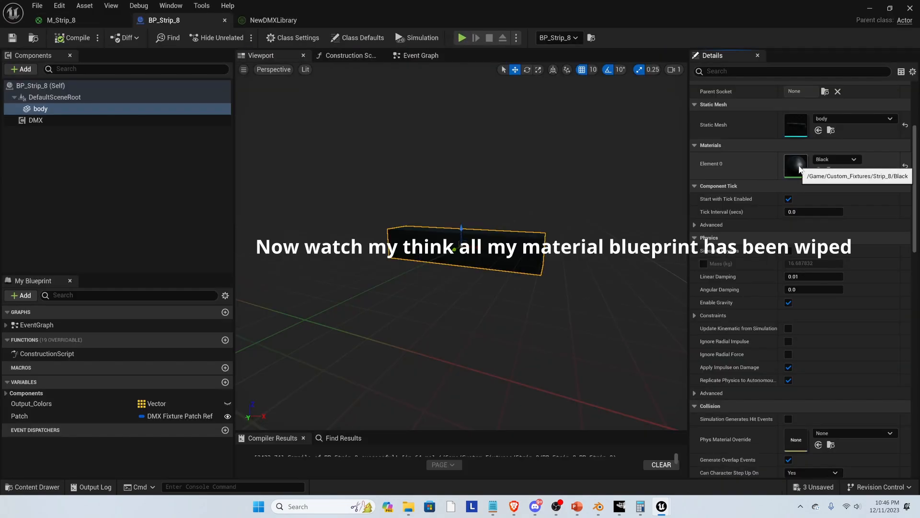
Step: Inspect the Black material used by the body mesh and compare it with the M_Strip_8 material graph
double_click(797, 166)
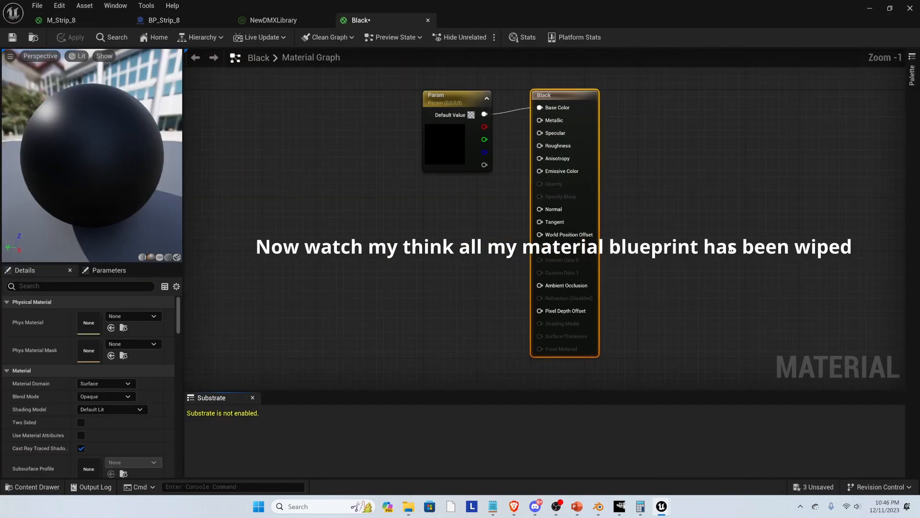
scroll(727, 247, "down", 1)
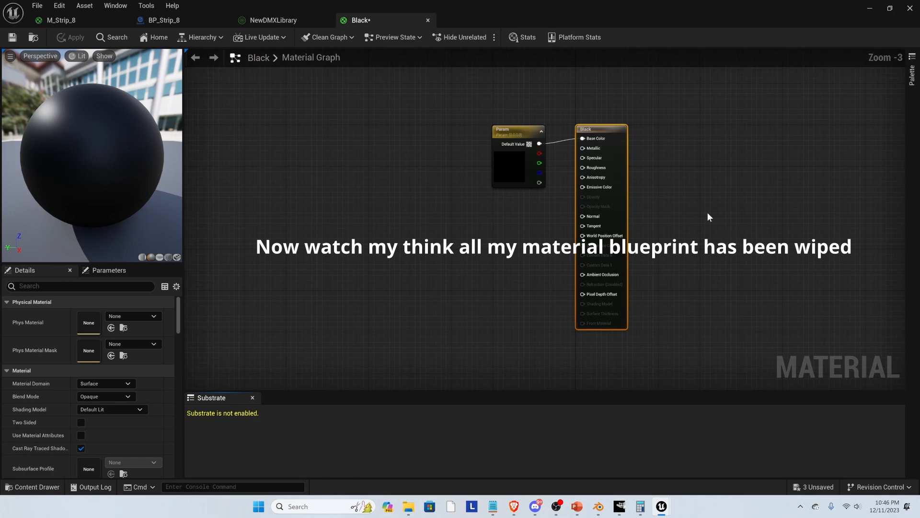
left_click(76, 24)
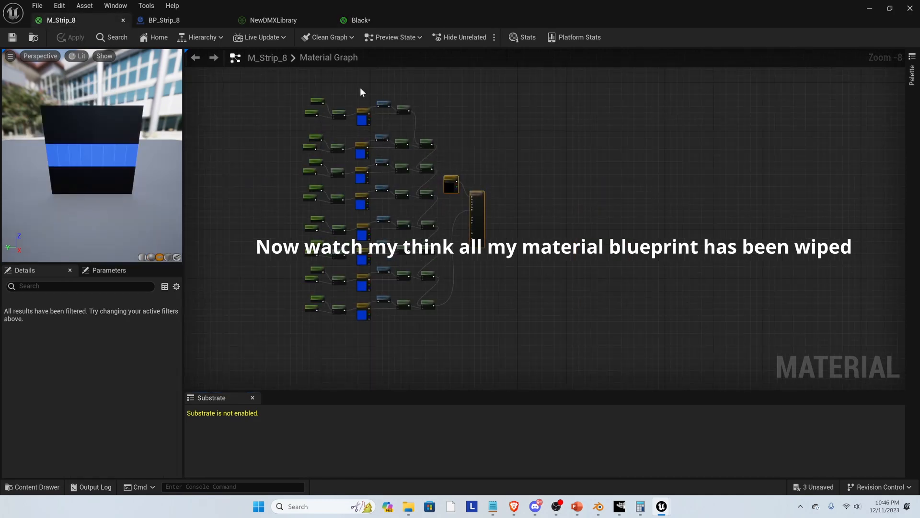
left_click(871, 7)
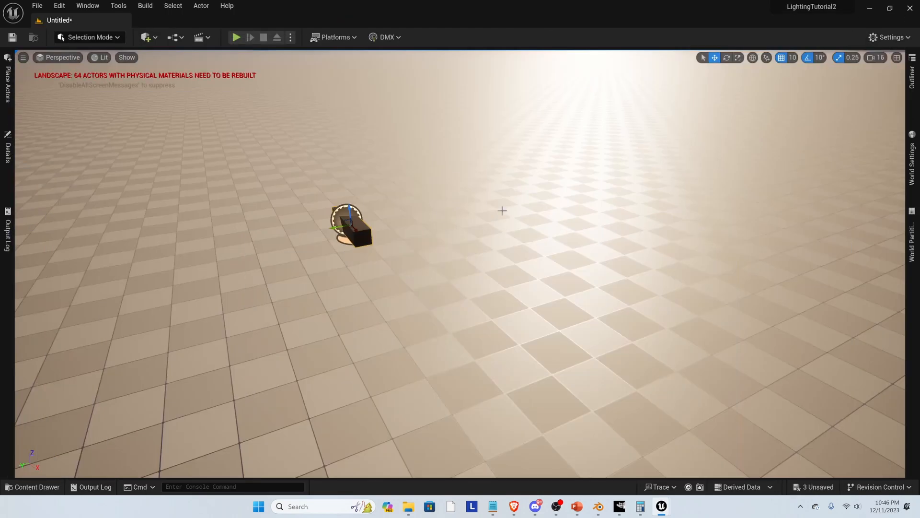
Step: Assign M_Strip_8 to Element 0 of the body component in BP_Strip_8, save the blueprint and return to the level
left_click(912, 77)
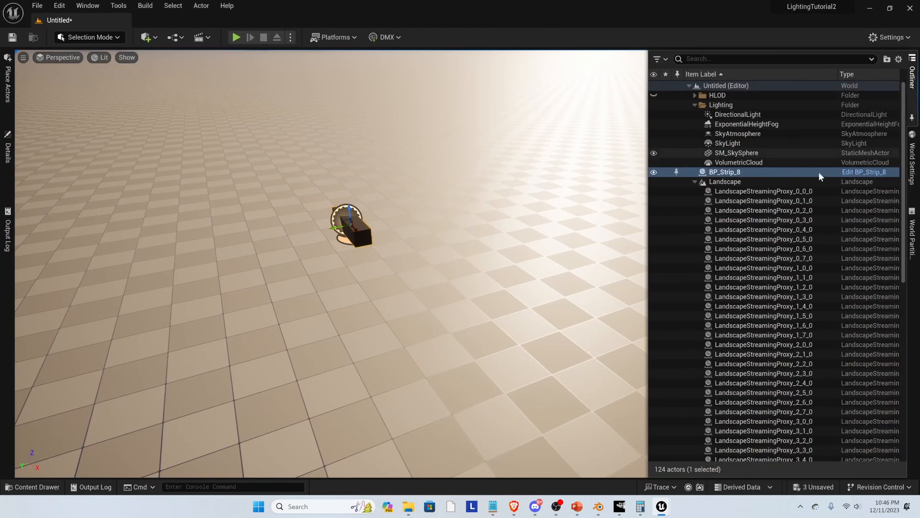
left_click(875, 172)
left_click(834, 159)
type("m_str")
left_click(817, 291)
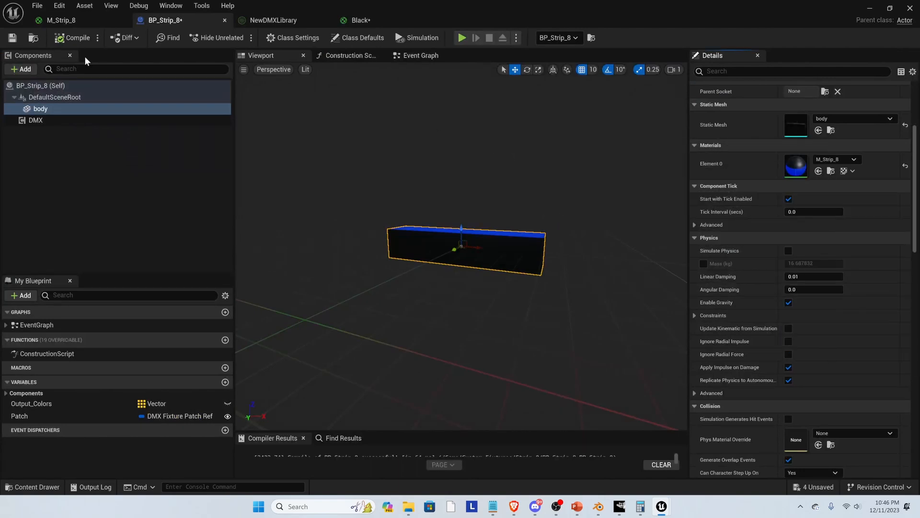
left_click(14, 38)
left_click(868, 10)
Step: Examine the strip's cell colours in the level from closer up, and briefly run and stop a play session
right_click_drag(460, 263, 518, 264)
key("Delete")
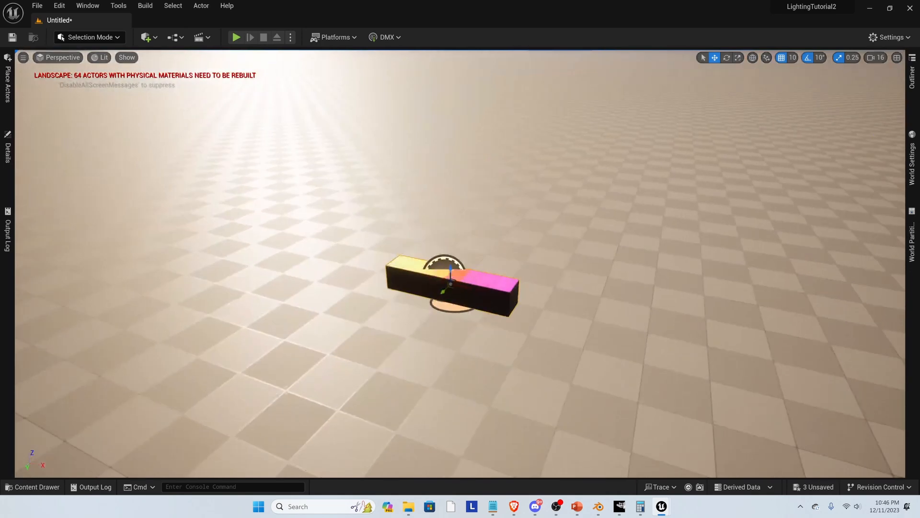
left_click_drag(318, 204, 319, 185)
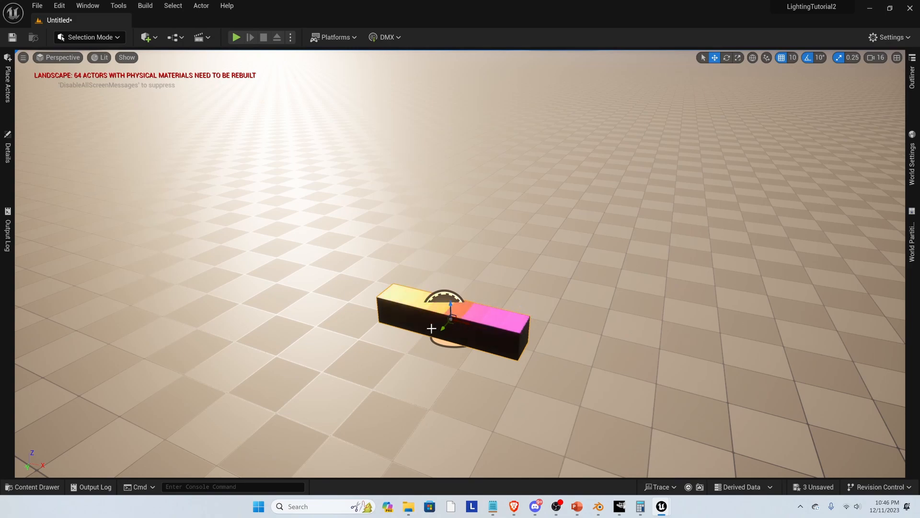
scroll(448, 325, "down", 3)
scroll(454, 320, "up", 3)
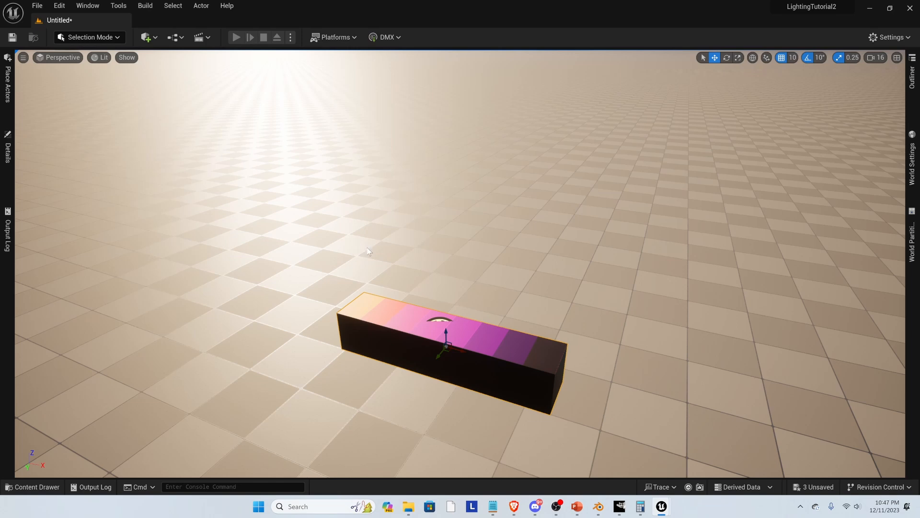
key("alt+p")
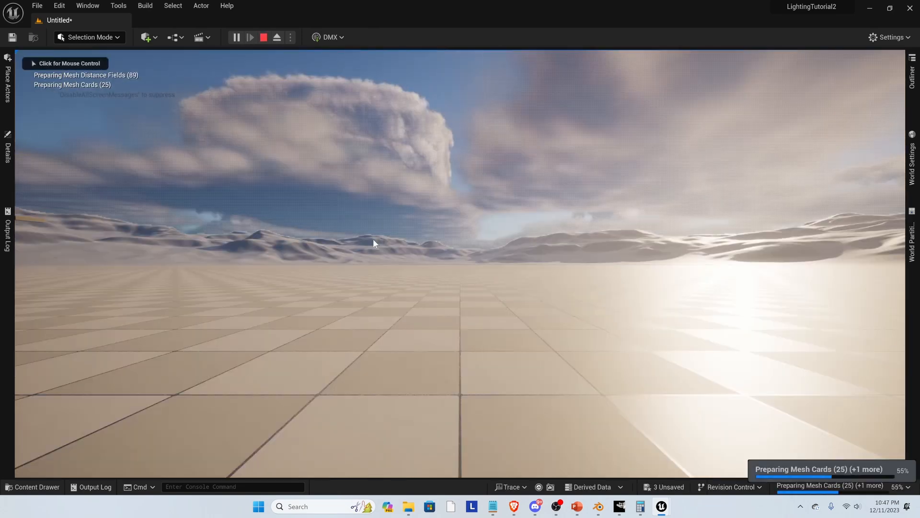
key("Escape")
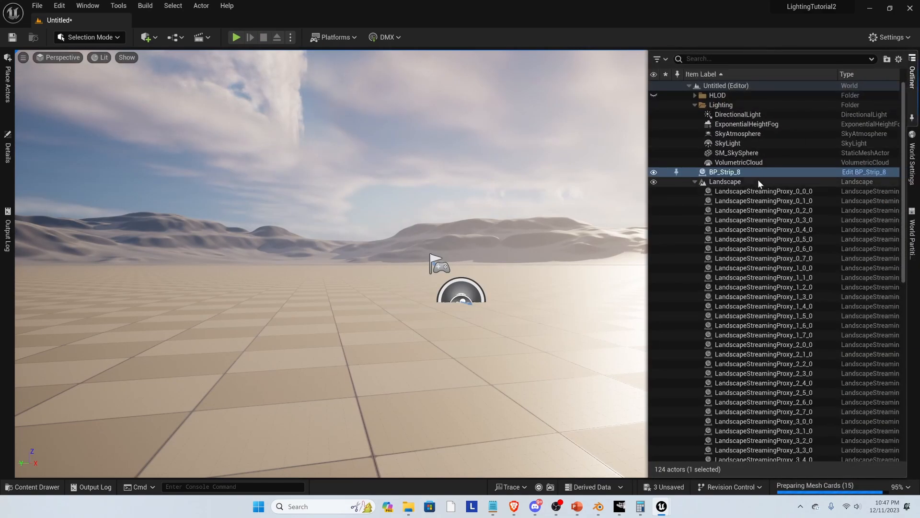
Step: Reset the BP_Strip_8 actor's location to 0, 0, 0
left_click(8, 148)
left_click(176, 196)
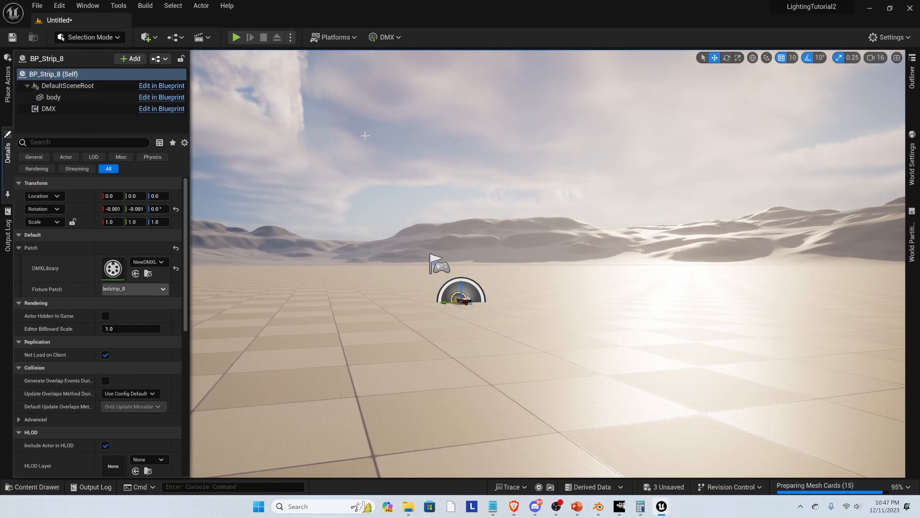
left_click(273, 63)
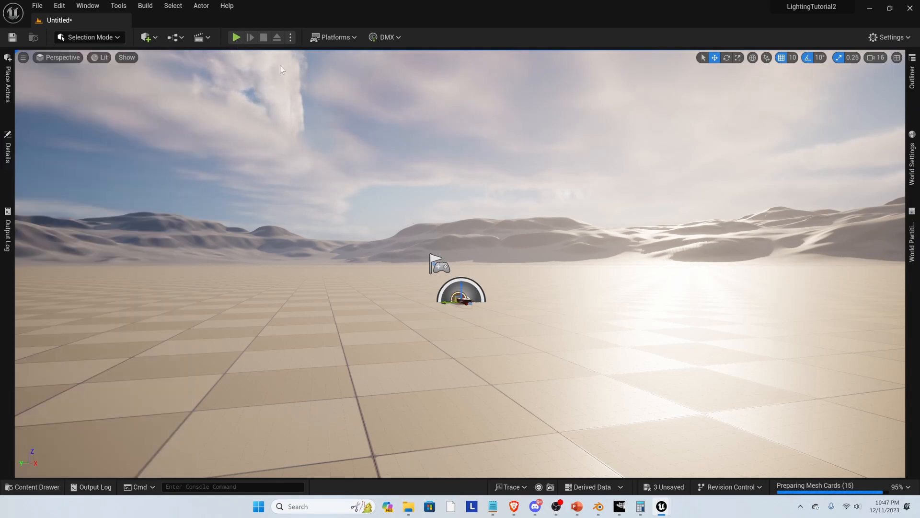
Step: Play the level, take control to view the strip responding to DMX input, and stop the session
left_click(238, 37)
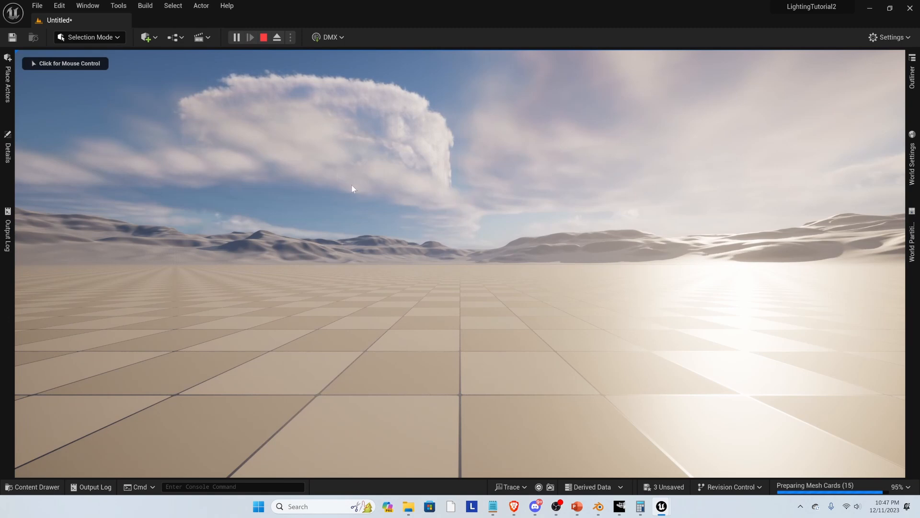
left_click(352, 187)
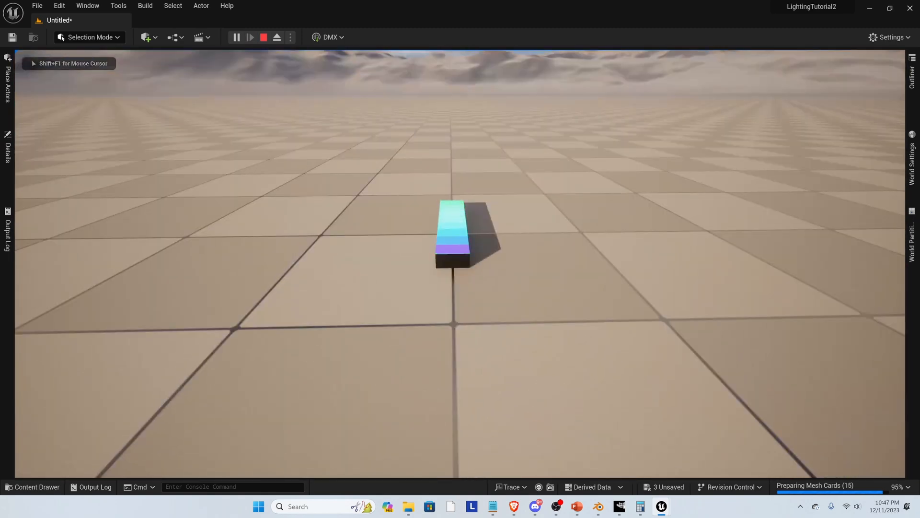
key("Escape")
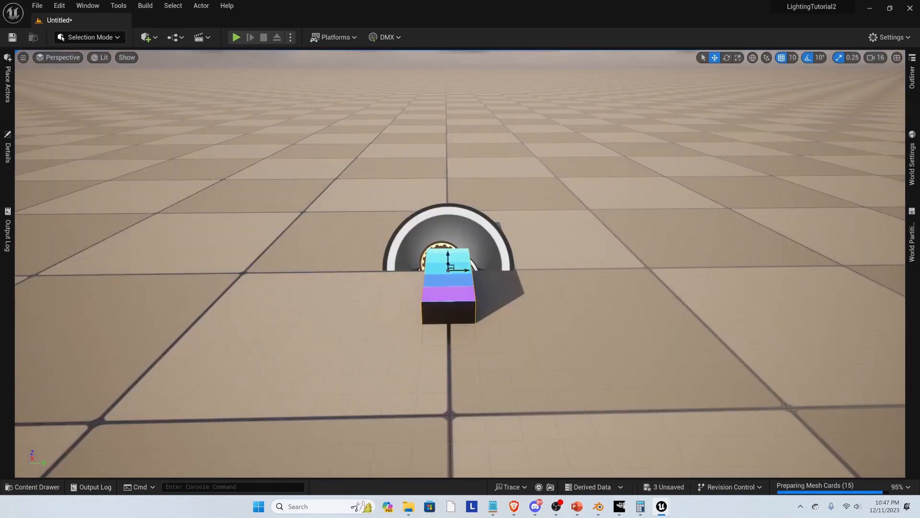
Step: Examine the lit strip's individual cells in the level editor from above
scroll(424, 307, "down", 5)
mouse_move(424, 281)
left_mouse_down()
mouse_move(424, 244)
mouse_move(424, 264)
left_mouse_up()
right_click_drag(423, 281, 424, 338)
right_click_drag(436, 253, 268, 302)
scroll(434, 247, "down", 4)
right_click_drag(522, 229, 603, 201)
left_click_drag(550, 219, 564, 241)
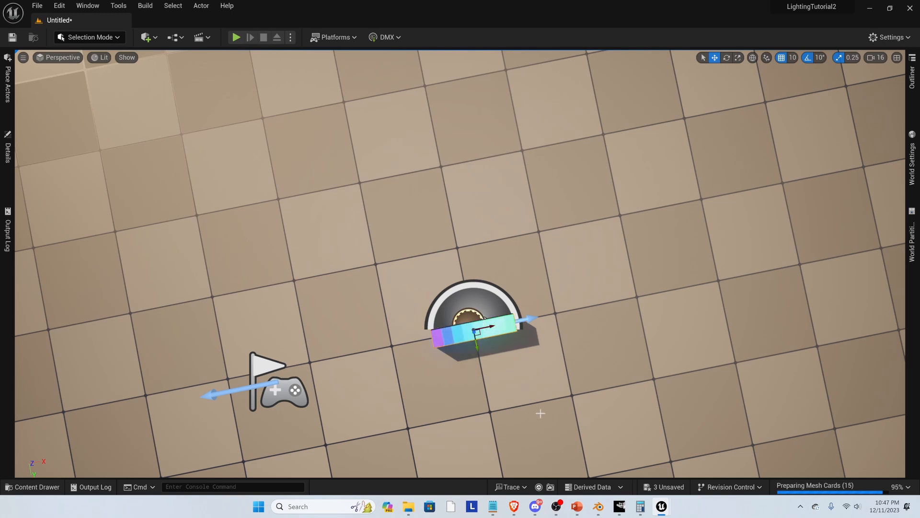
left_click(559, 506)
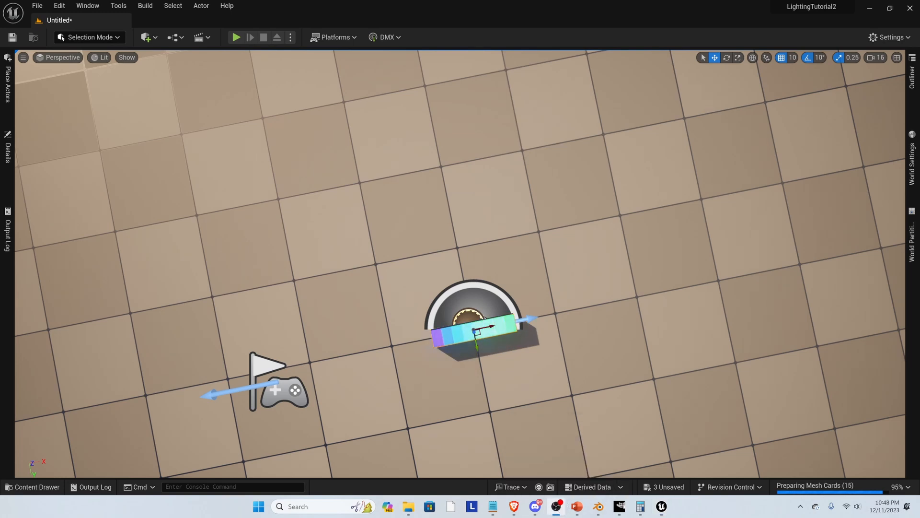